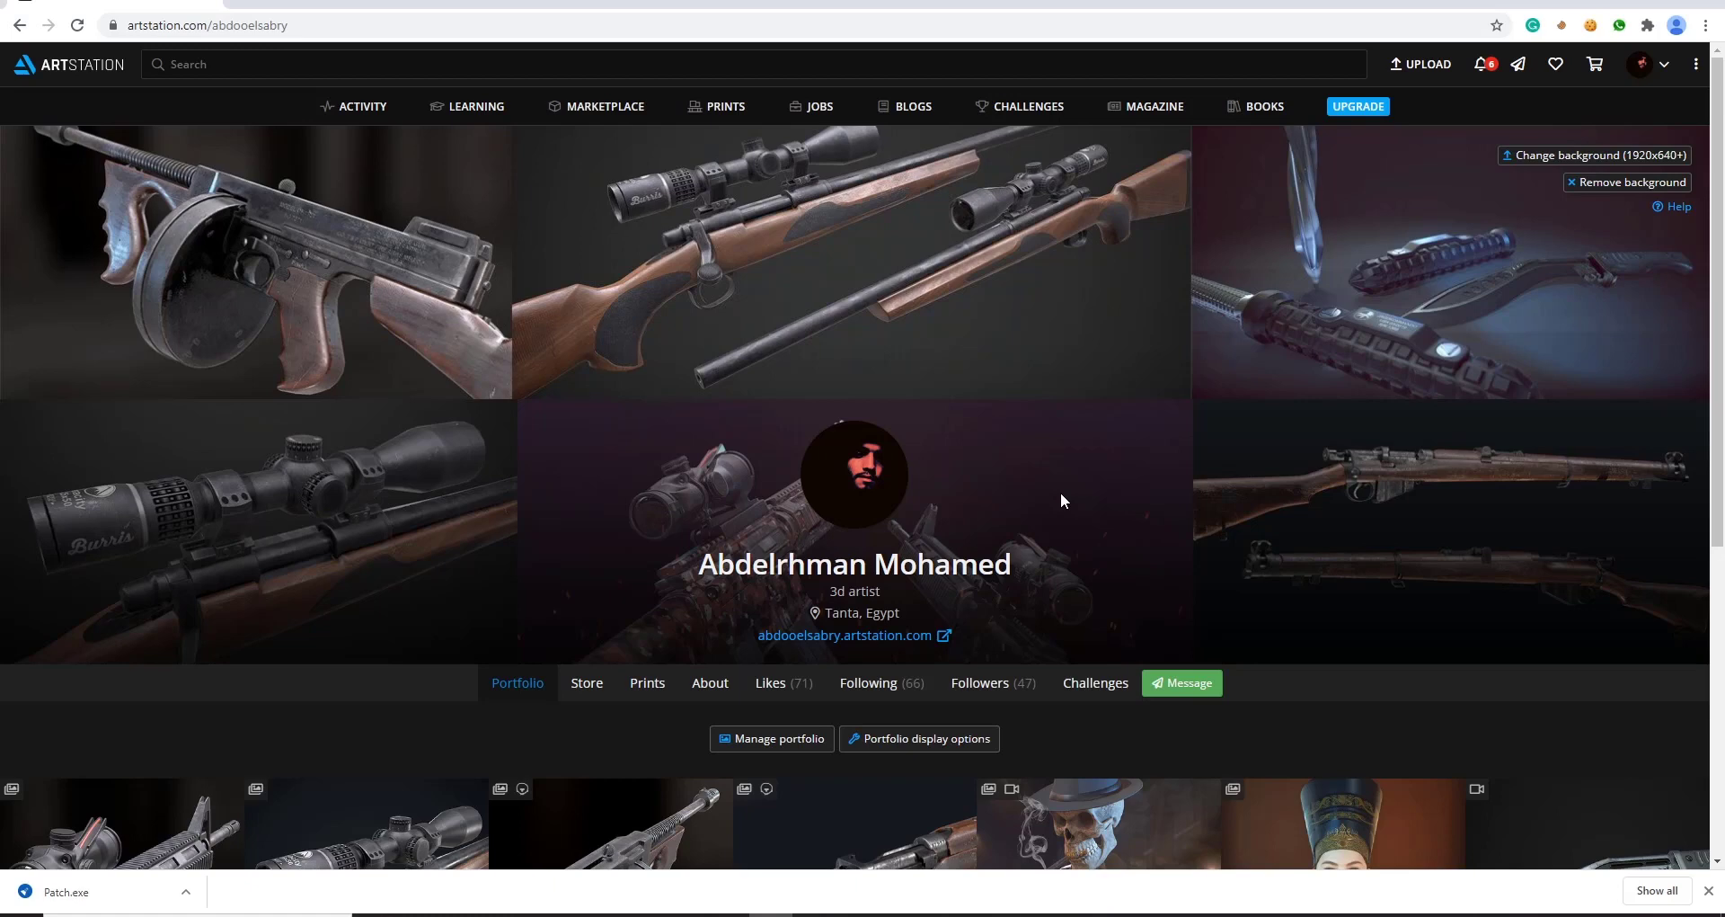
Step: Open the Remington 700 artwork from the ArtStation portfolio and look through its rifle renders
{"action": "scroll", "coordinate": [862, 412], "scroll_direction": "down", "scroll_amount": 3}
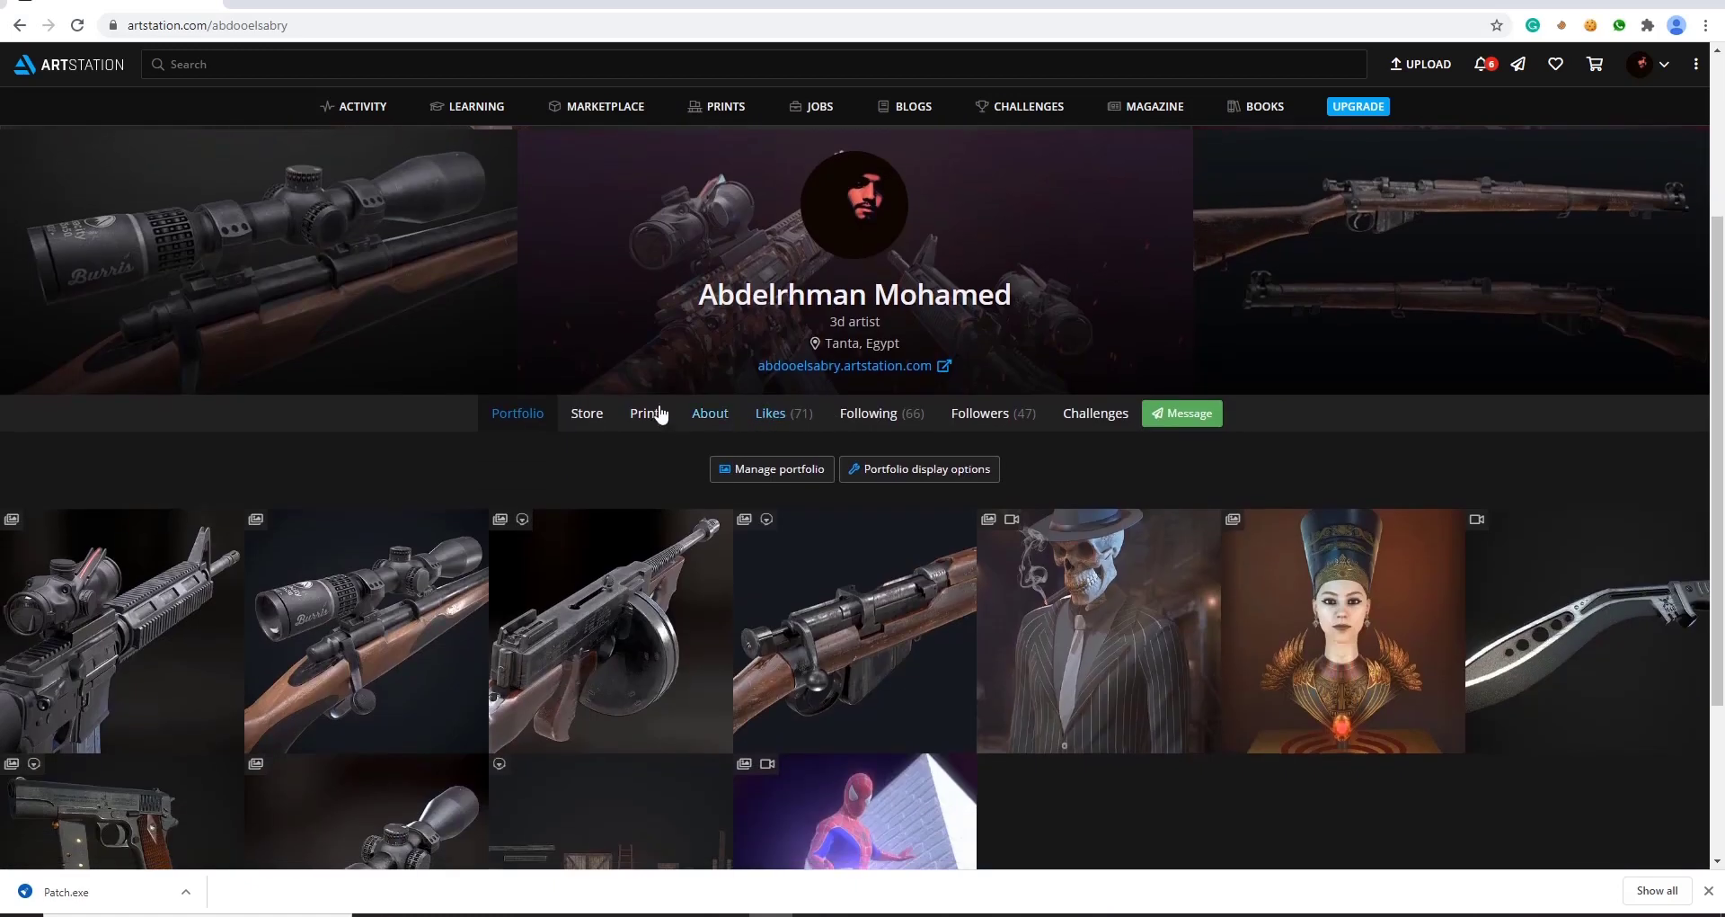
{"action": "left_click", "coordinate": [428, 545]}
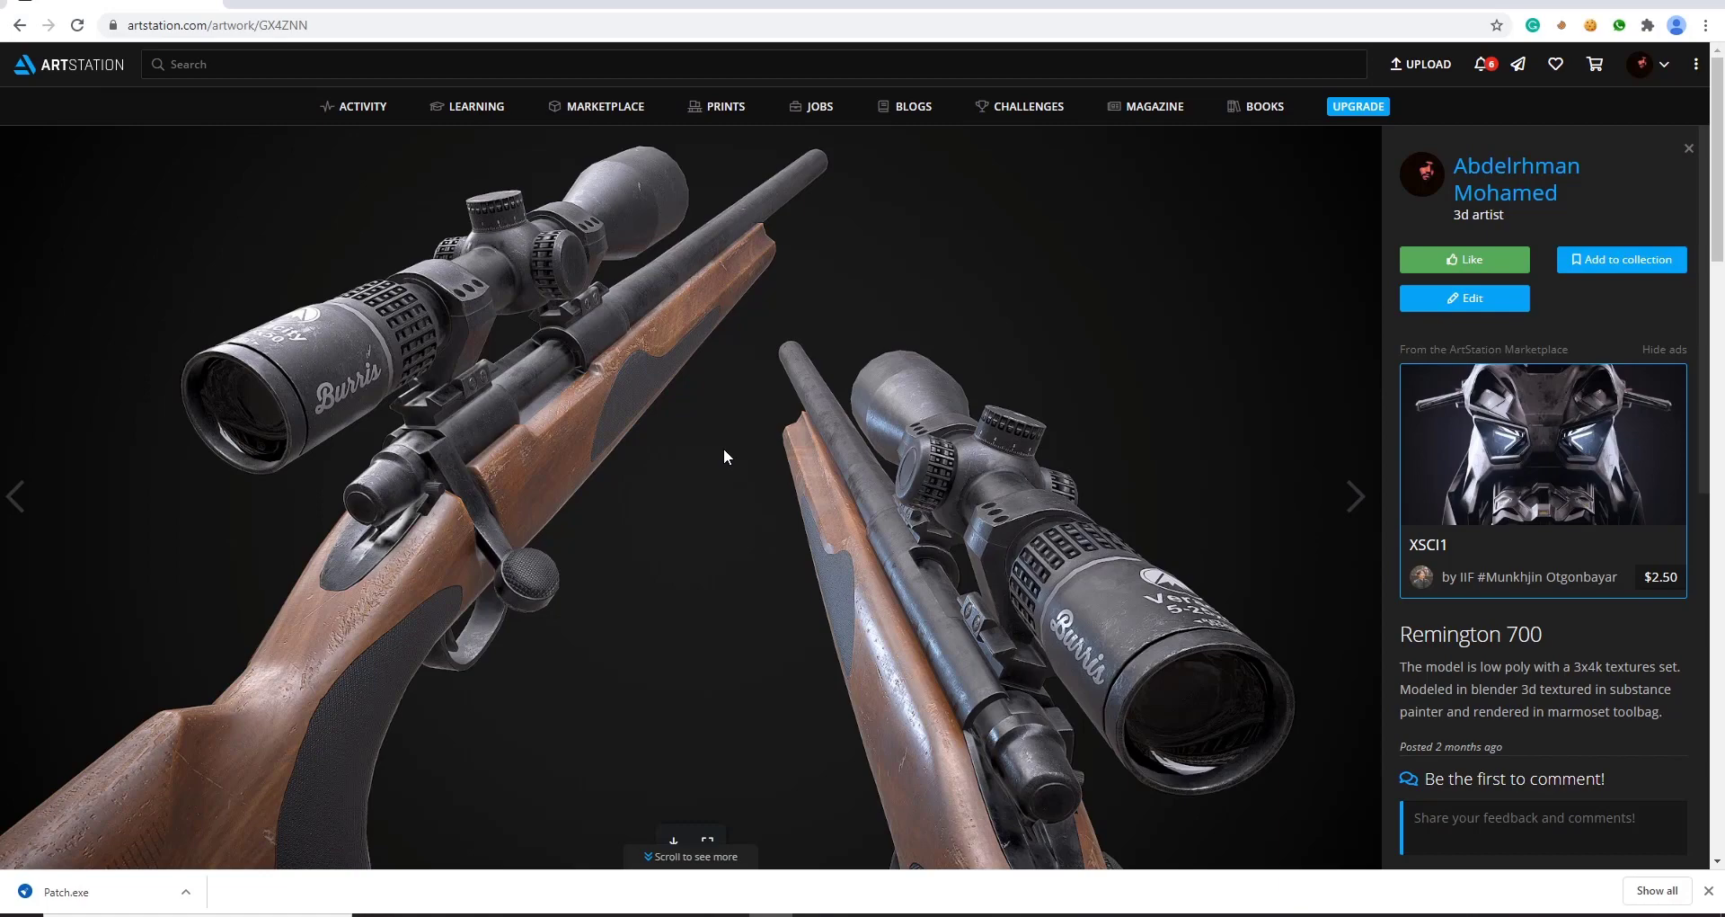
{"action": "scroll", "coordinate": [724, 455], "scroll_direction": "down", "scroll_amount": 10}
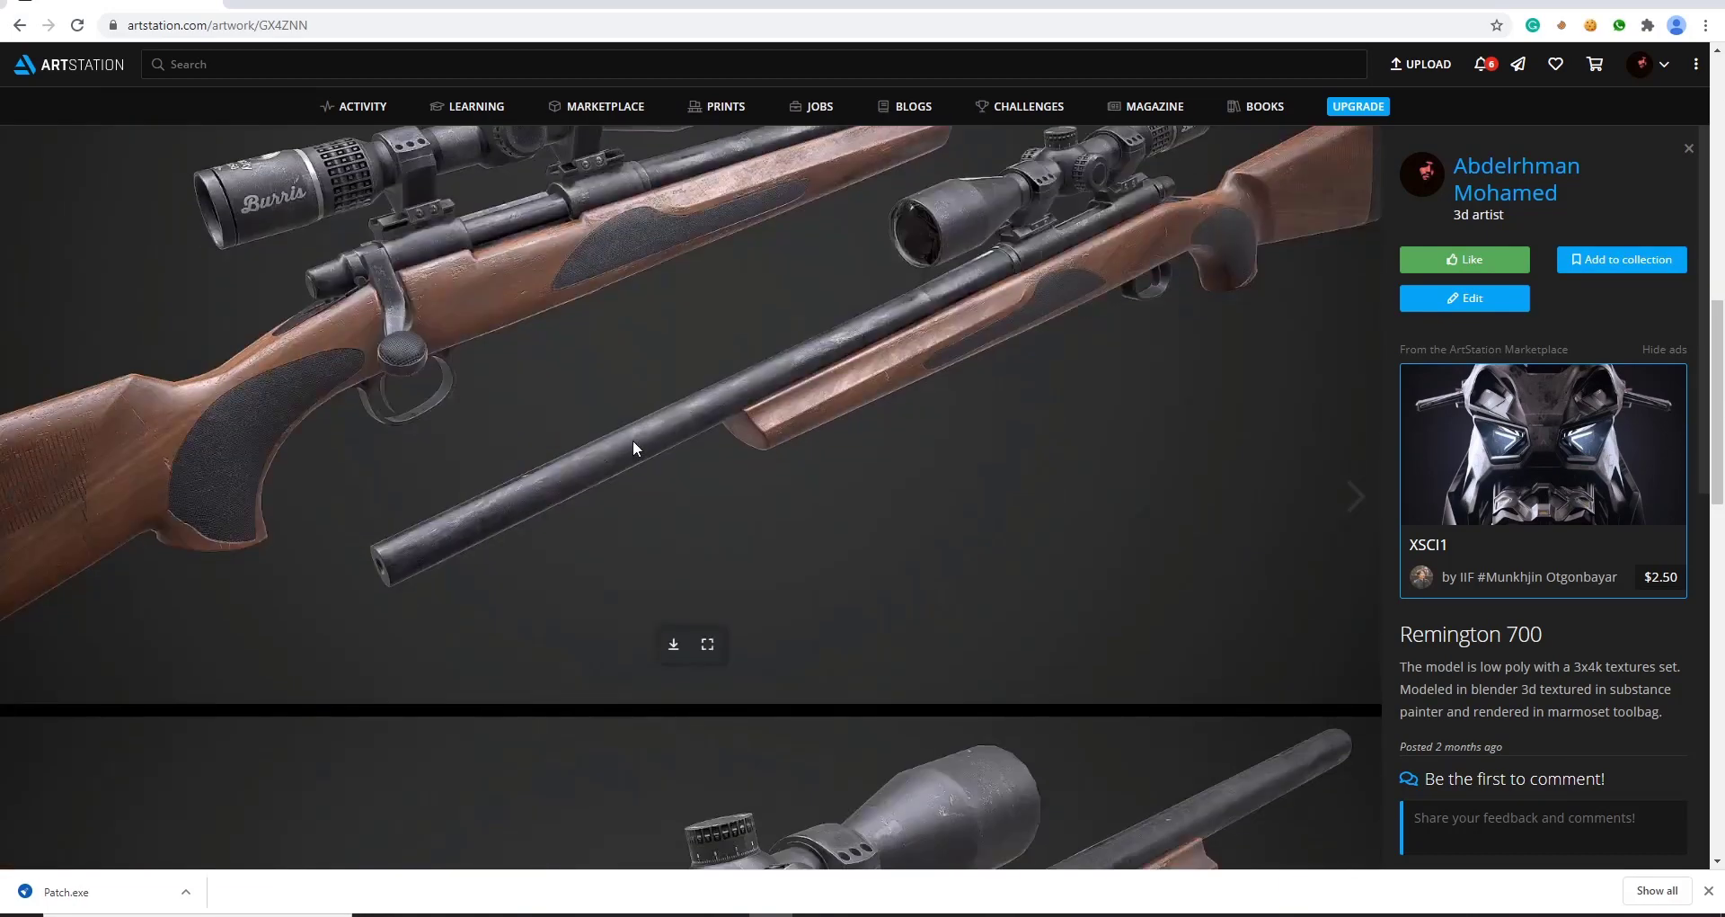
{"action": "scroll", "coordinate": [632, 442], "scroll_direction": "down", "scroll_amount": 6}
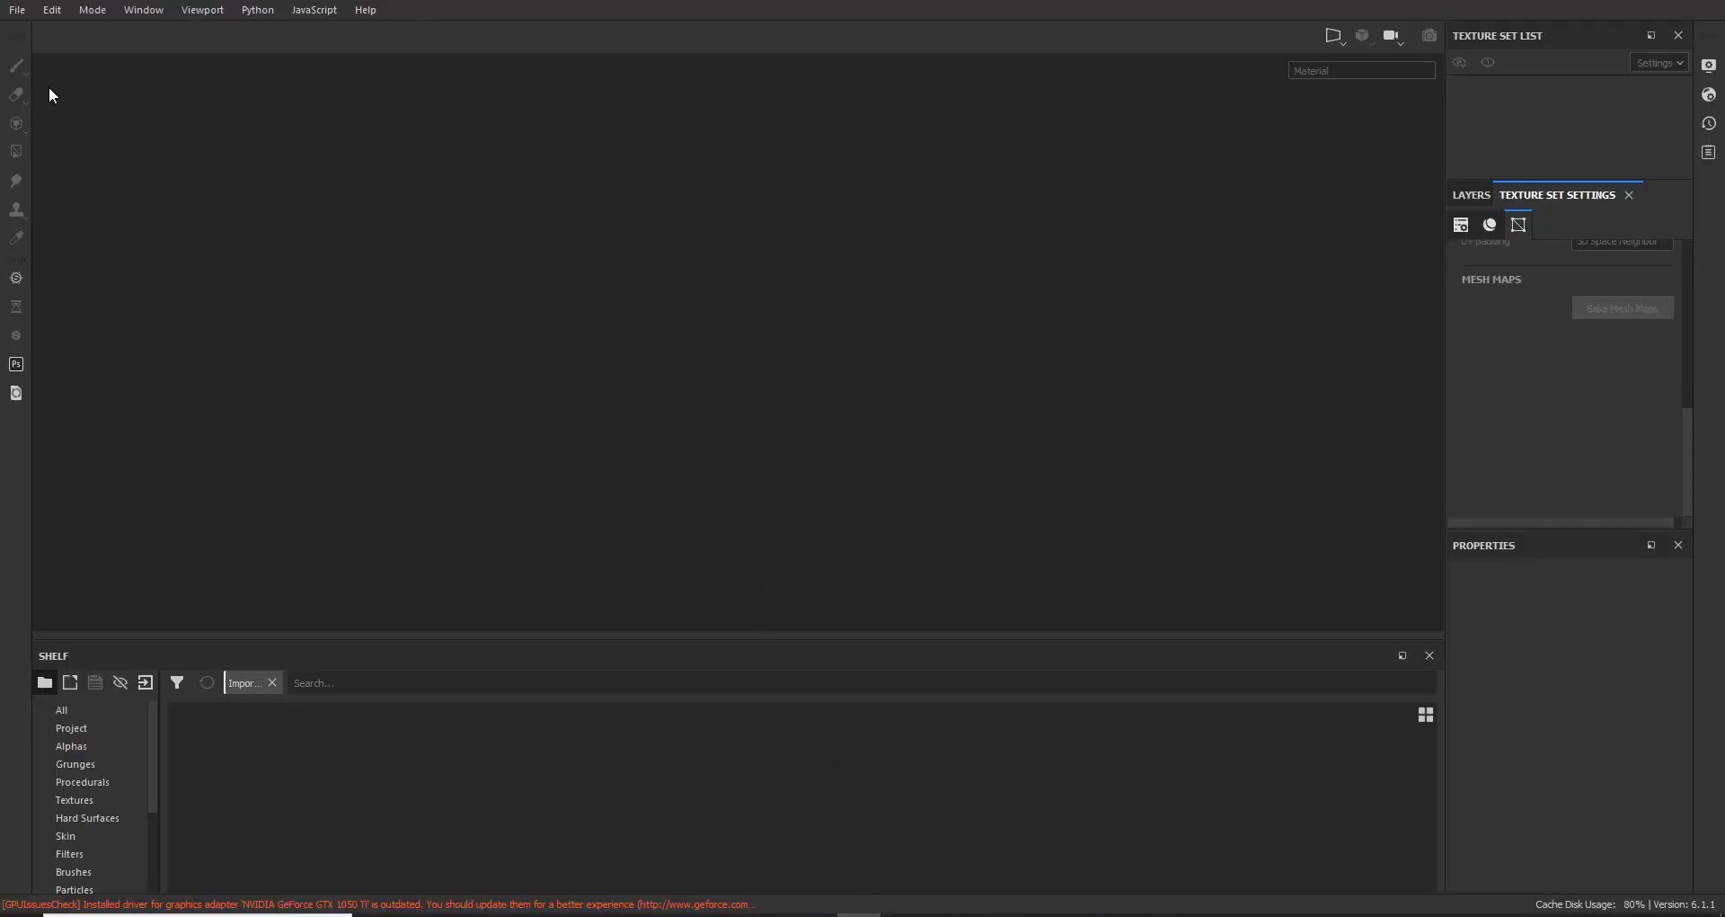
Step: In Substance Painter, create a new project using the r700 mesh from the weapon textures folder
{"action": "left_click", "coordinate": [17, 10]}
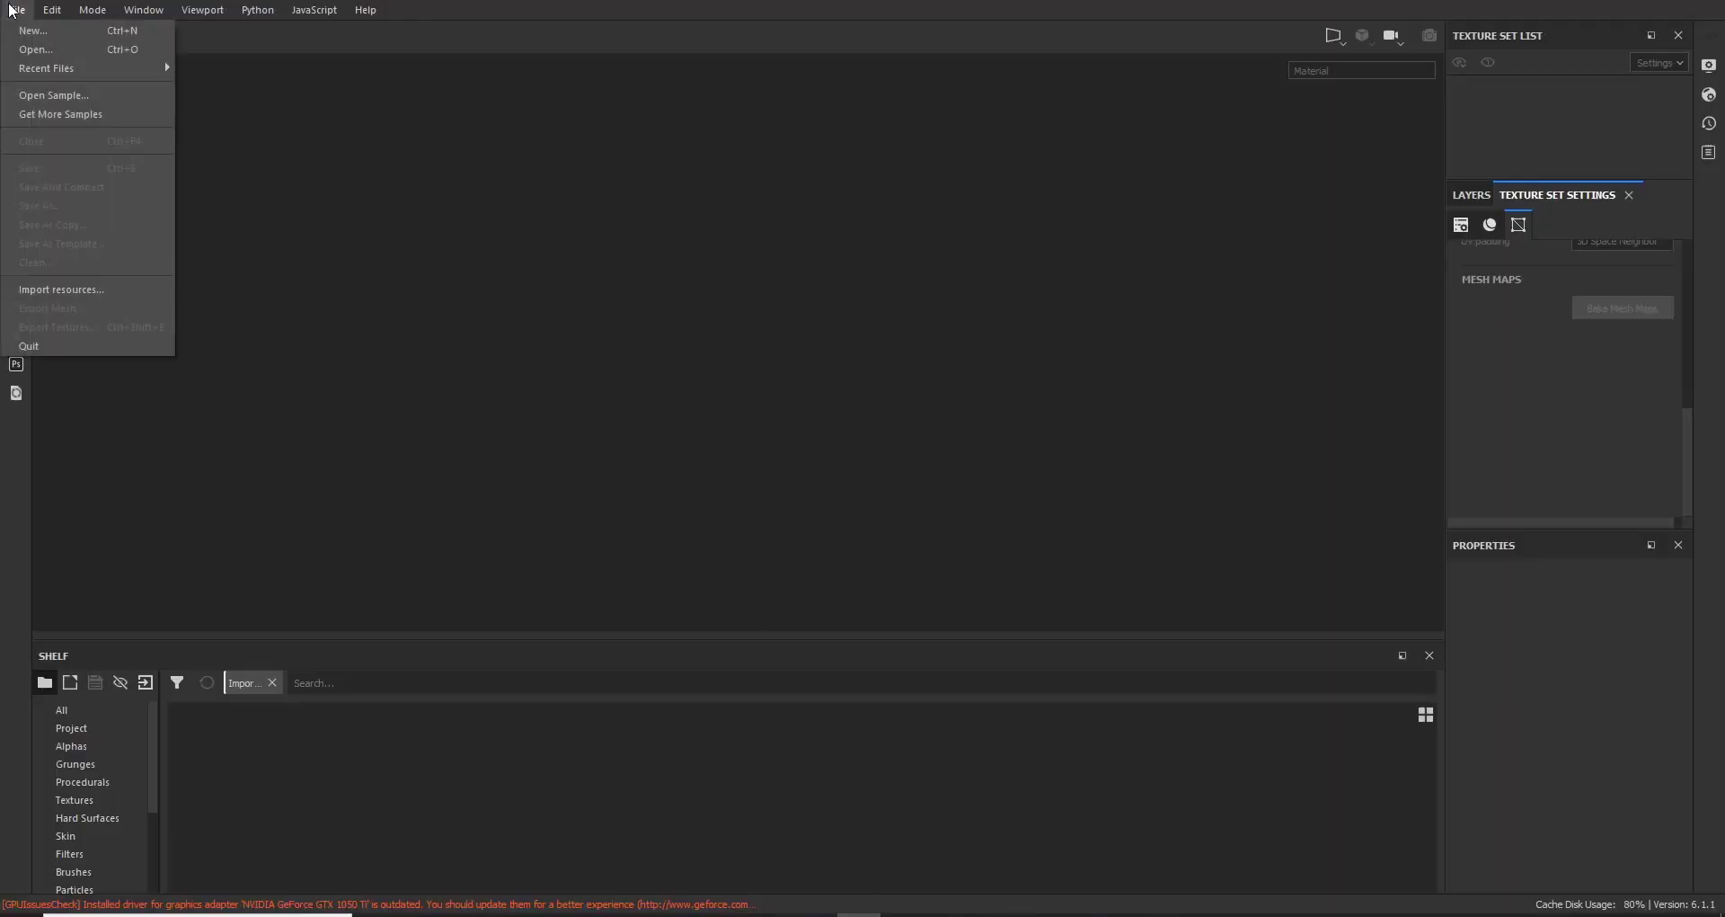
{"action": "left_click", "coordinate": [83, 34]}
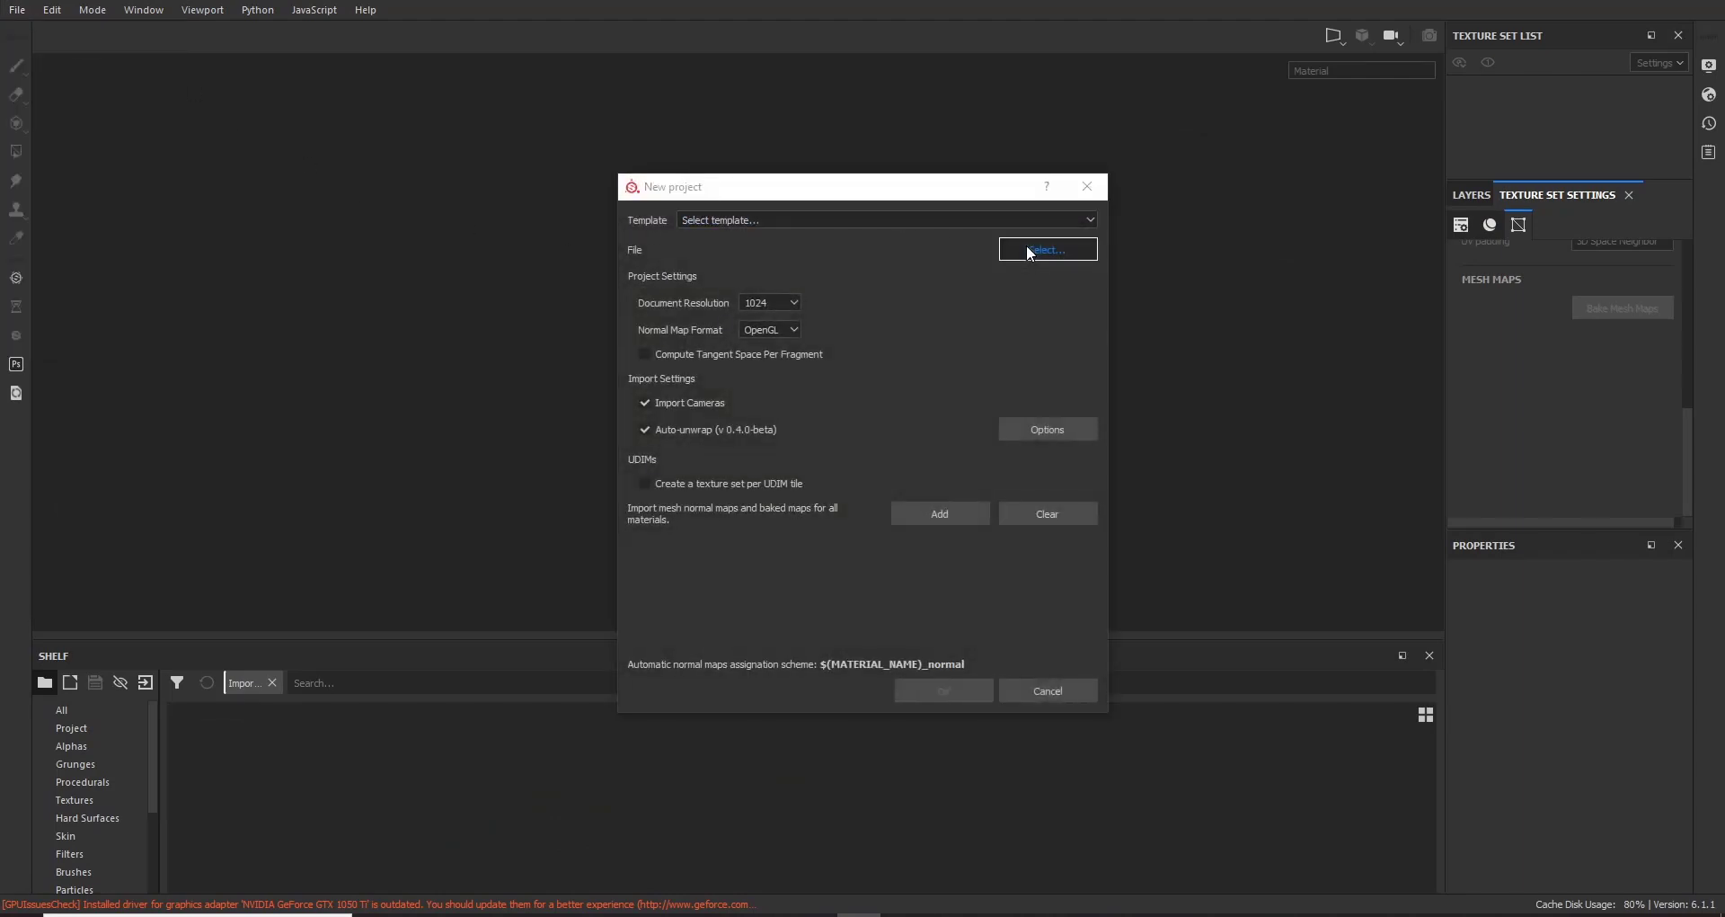
{"action": "left_click", "coordinate": [1029, 252]}
{"action": "left_click", "coordinate": [830, 360]}
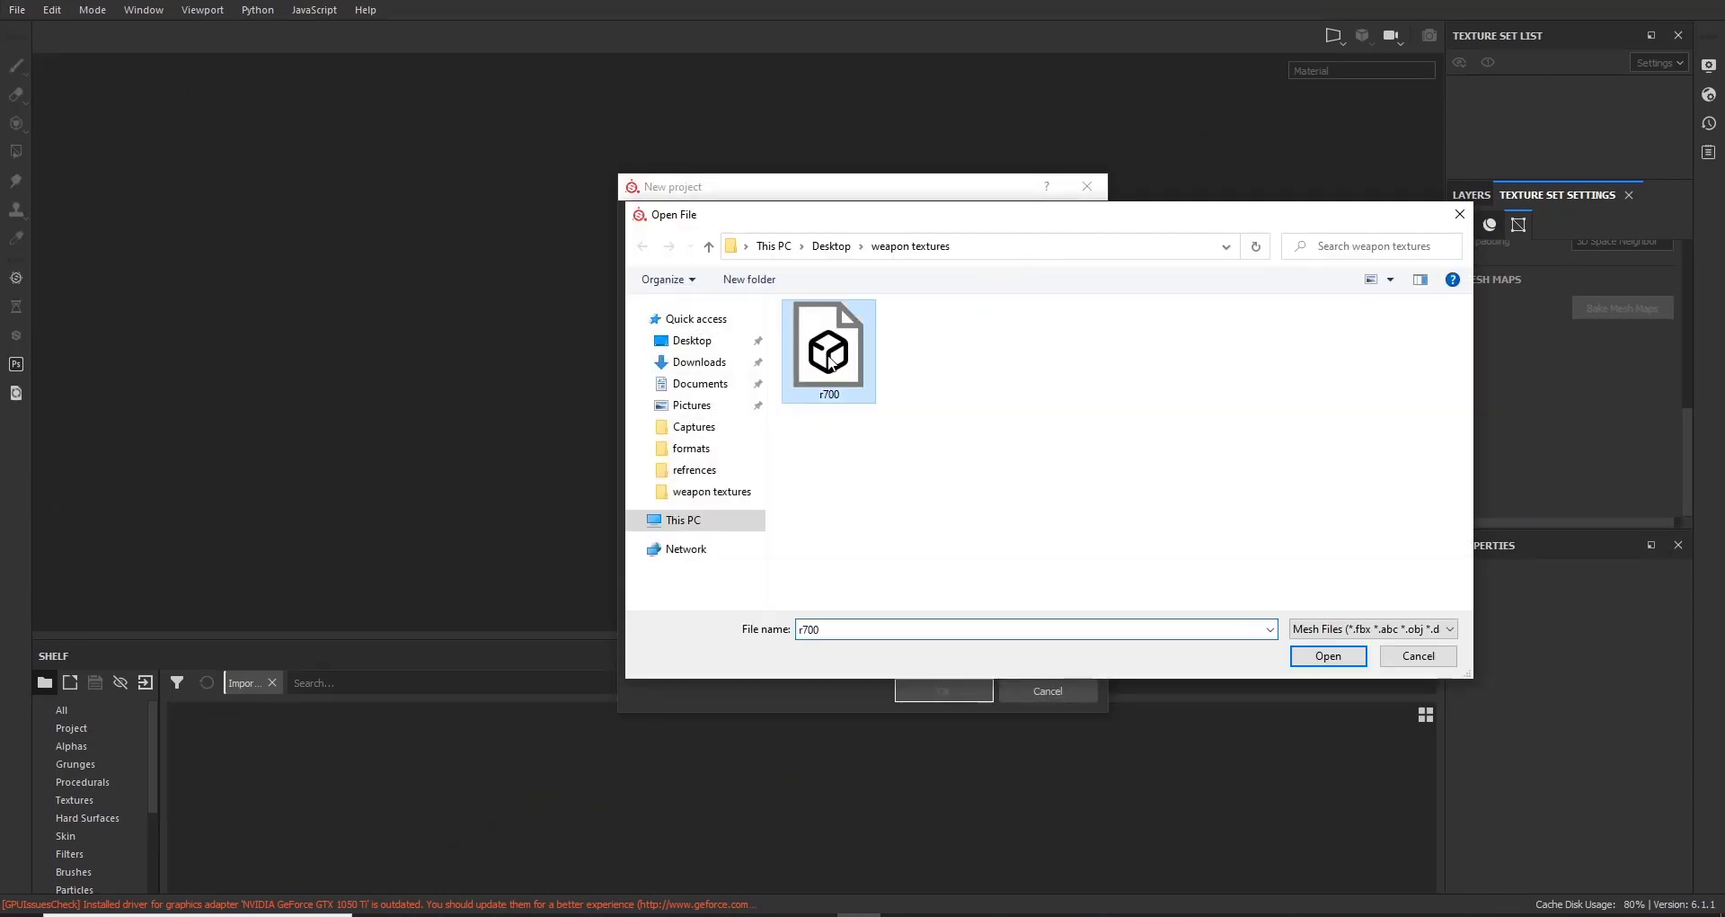
{"action": "double_click", "coordinate": [830, 360]}
{"action": "left_click", "coordinate": [951, 687]}
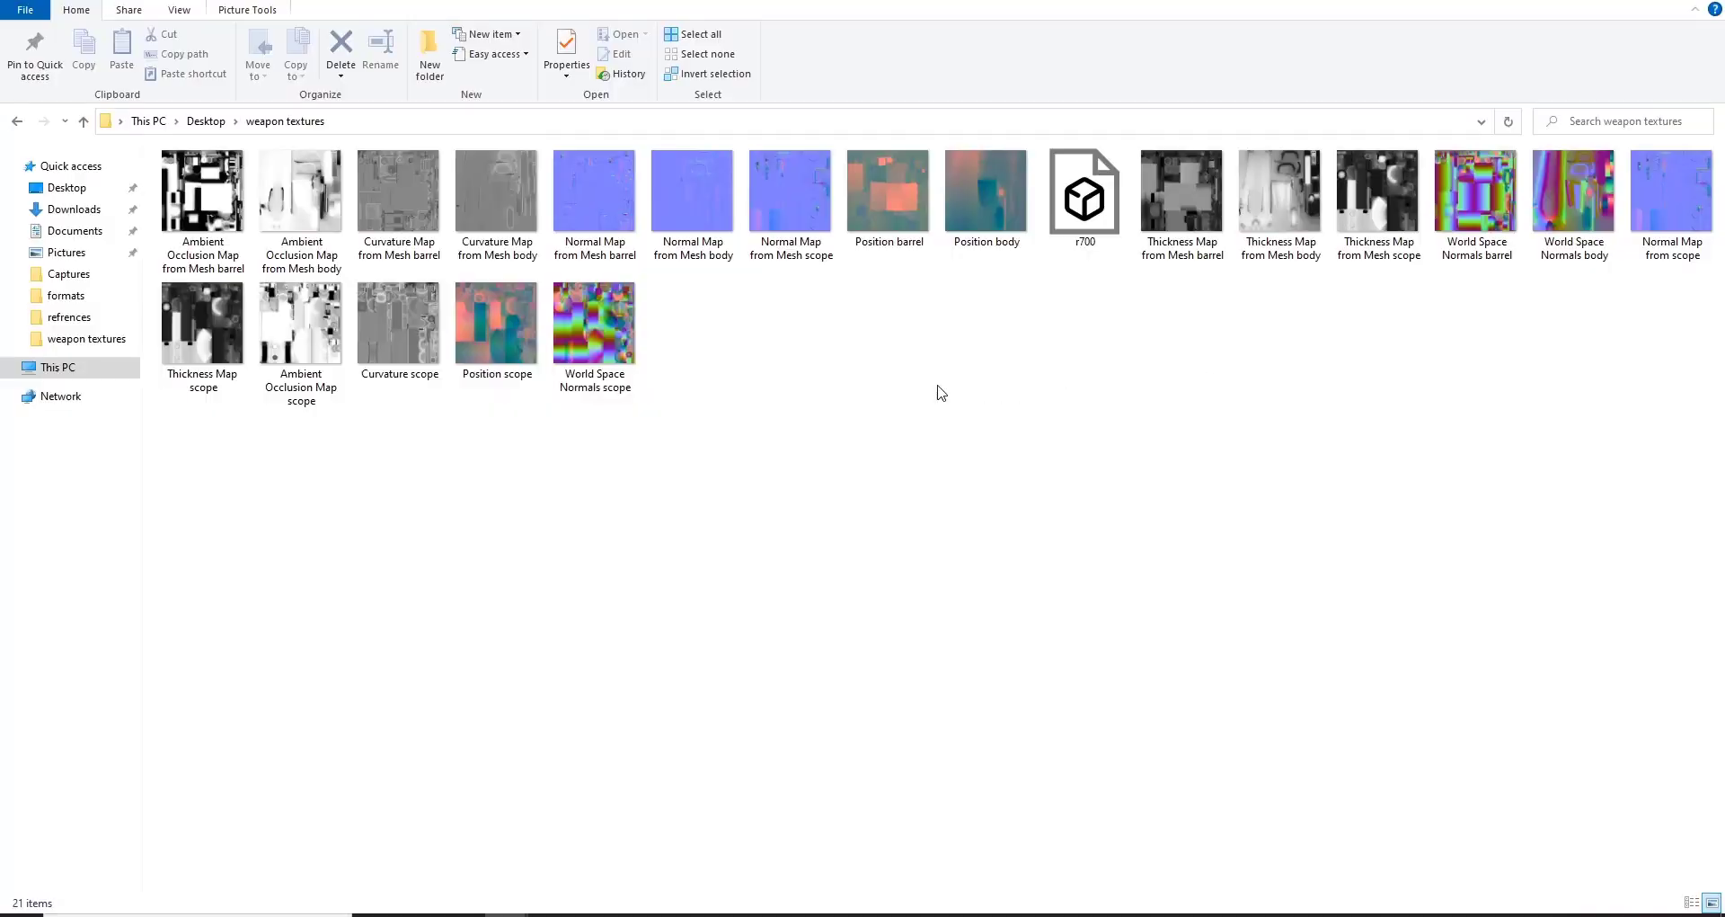
Step: Select every map image in the weapon textures folder except the r700 mesh and bring them into the Substance Painter shelf
{"action": "key", "text": "ctrl+a"}
{"action": "left_click", "coordinate": [1075, 205], "text": "ctrl"}
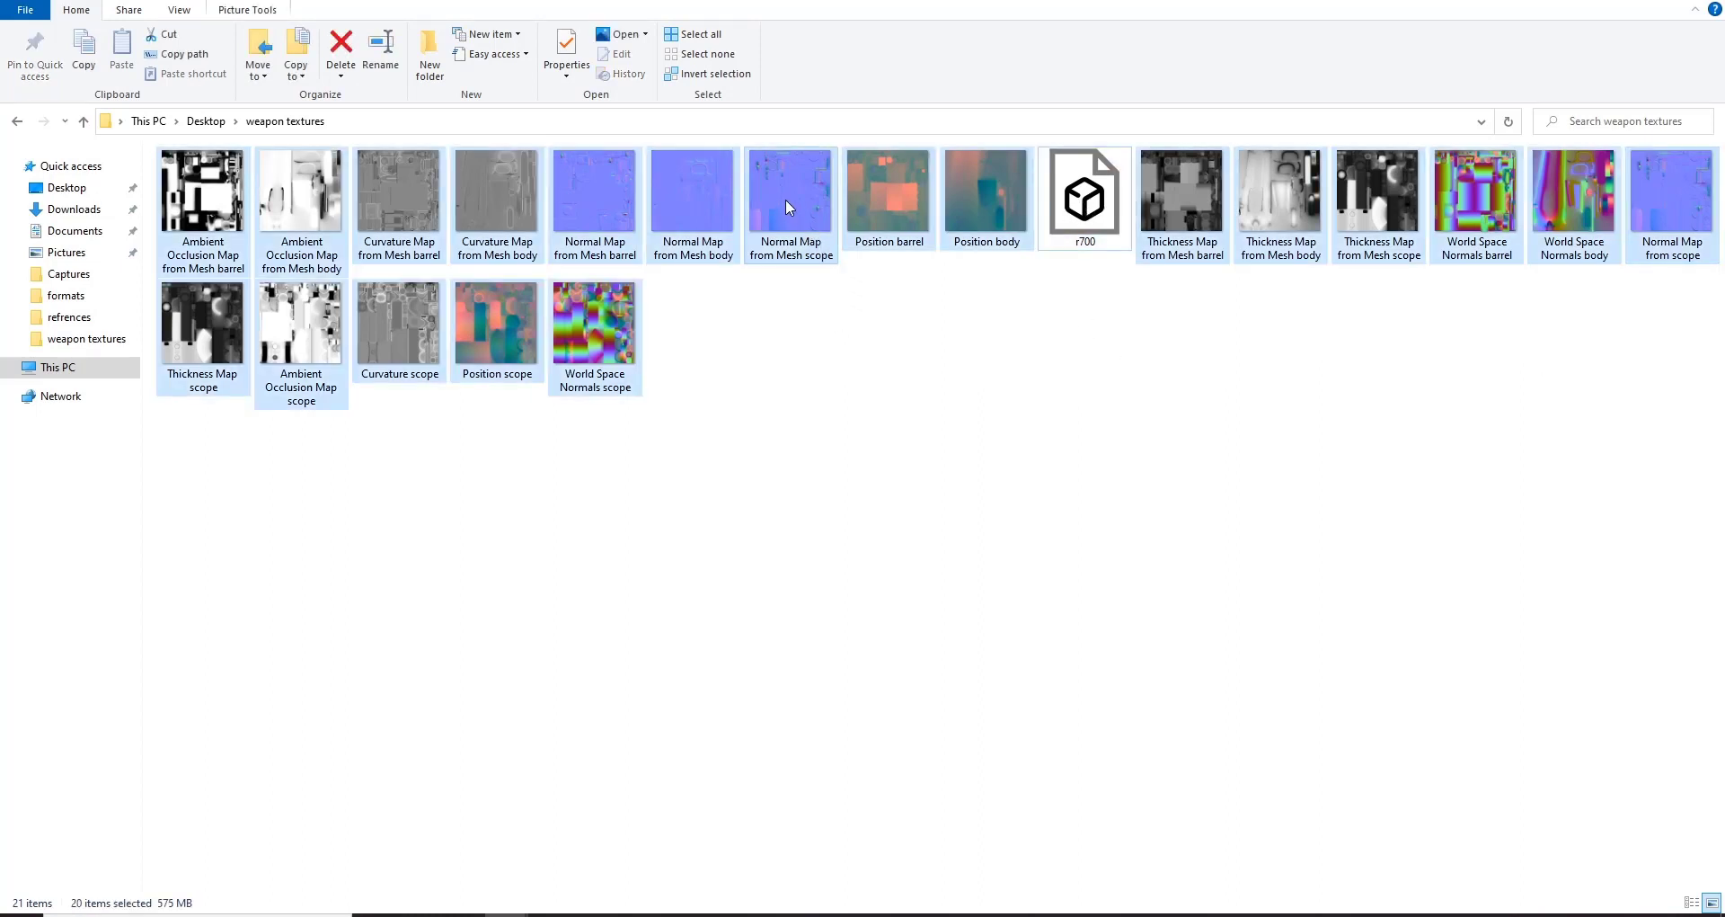
{"action": "mouse_move", "coordinate": [784, 193]}
{"action": "left_mouse_down"}
{"action": "mouse_move", "coordinate": [920, 840]}
{"action": "mouse_move", "coordinate": [848, 915]}
{"action": "mouse_move", "coordinate": [844, 807]}
{"action": "left_mouse_up"}
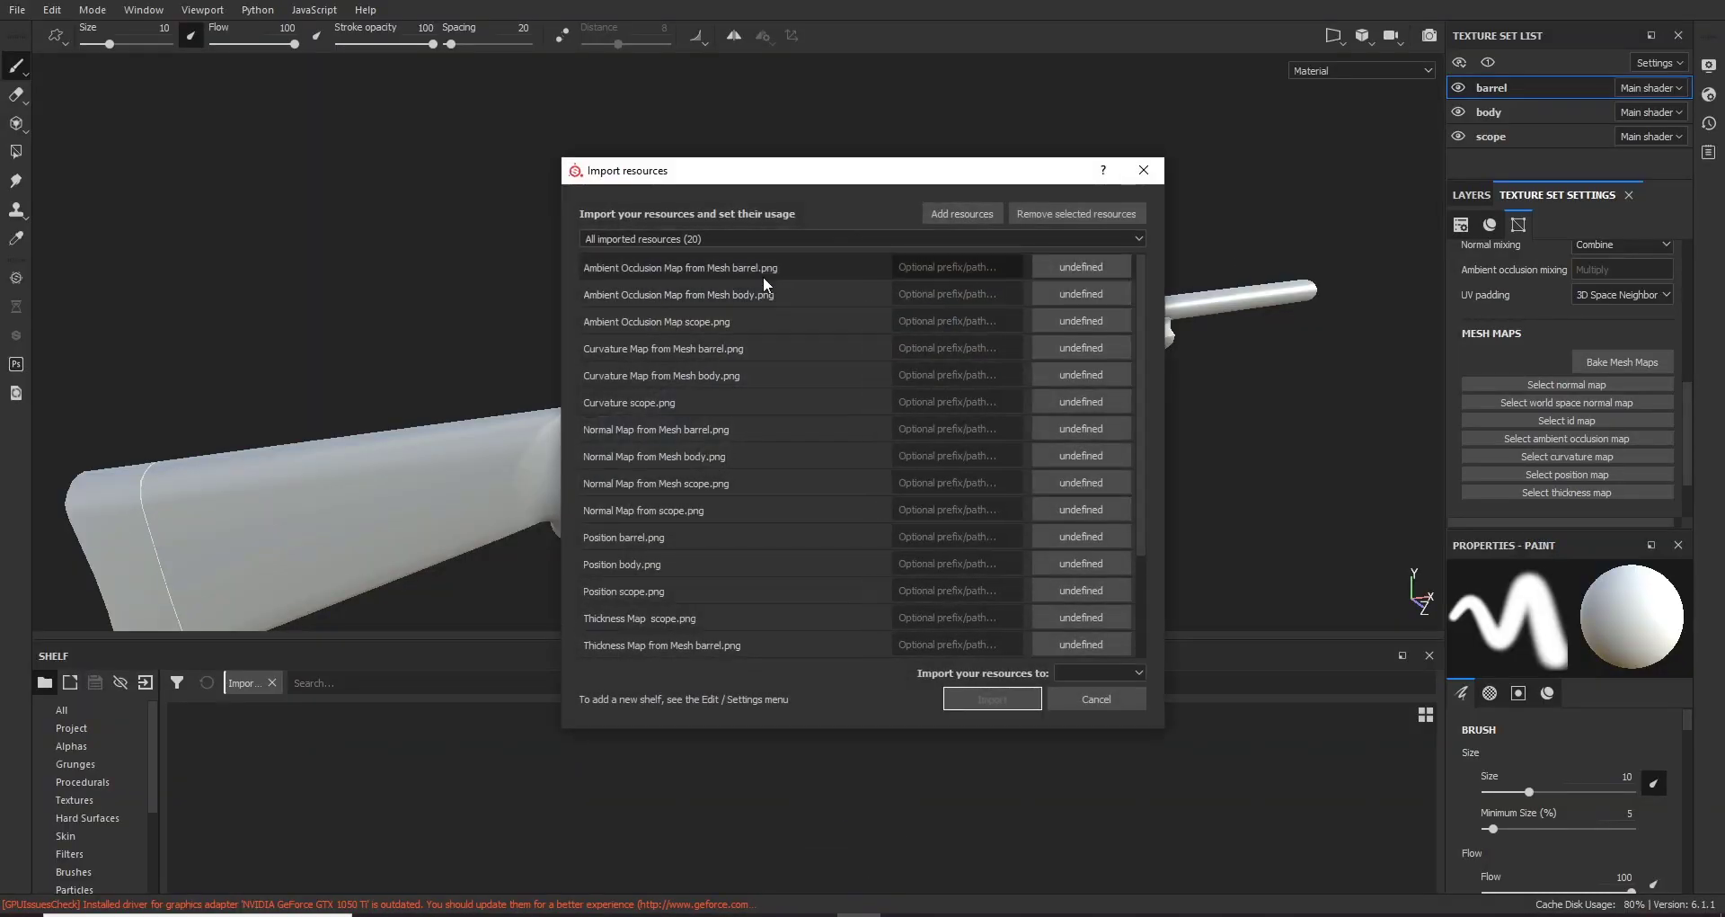
Step: Set the usage of all listed resources to texture and import them into the project 'Untitled'
{"action": "scroll", "coordinate": [763, 276], "scroll_direction": "down", "scroll_amount": 3}
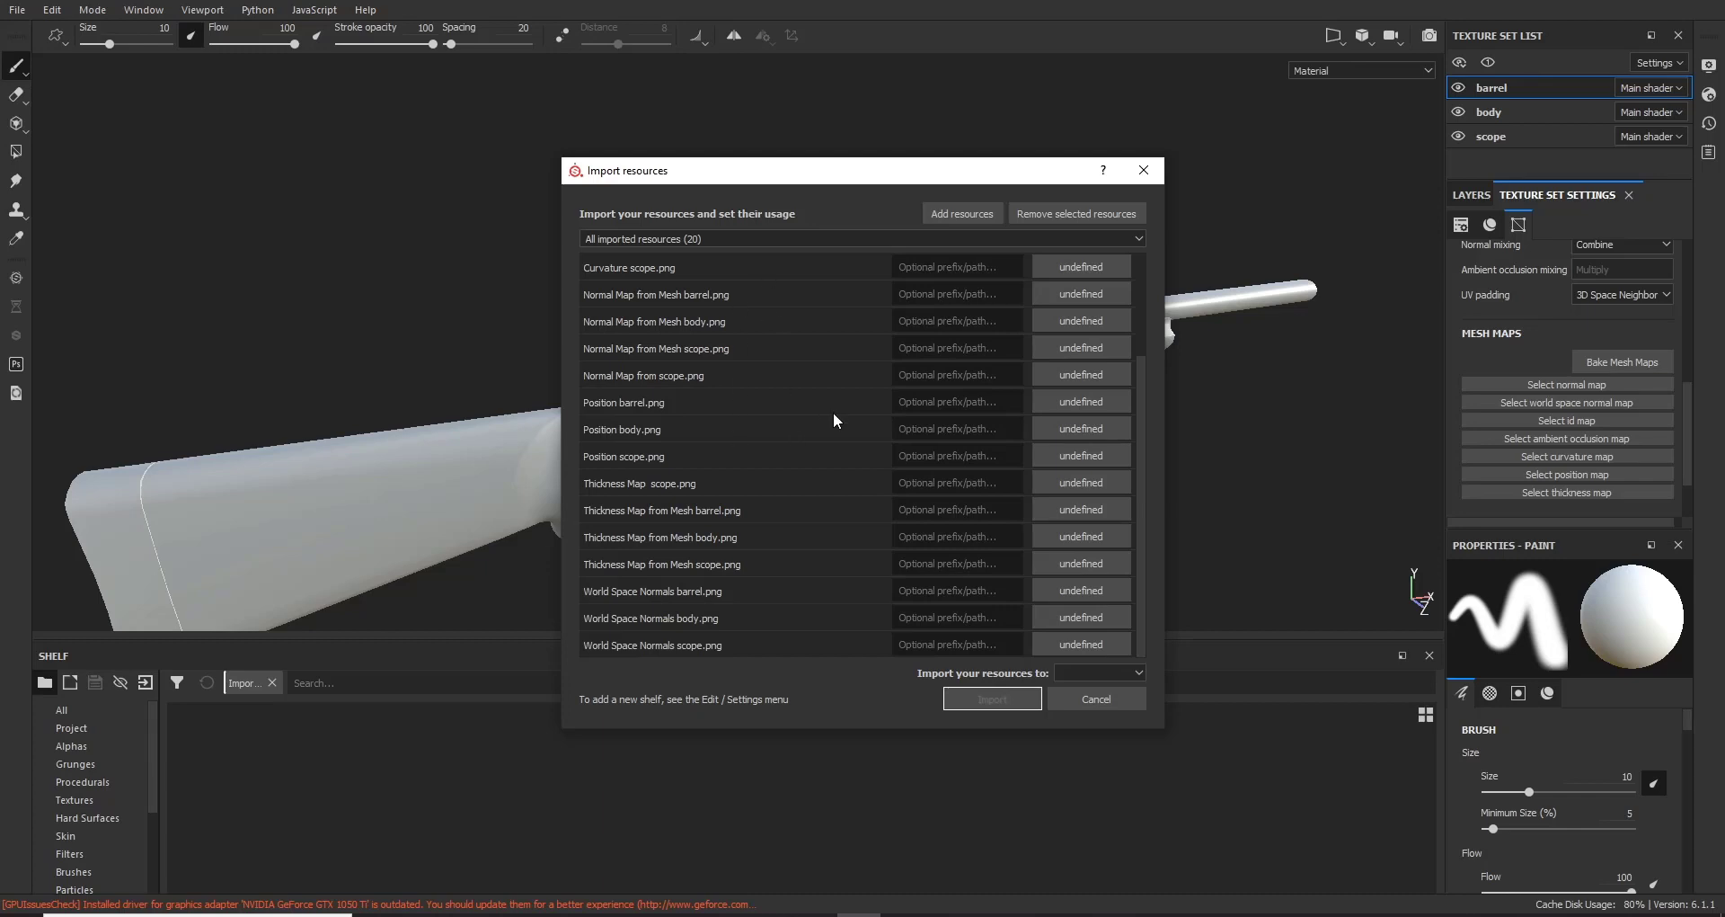
{"action": "left_click", "coordinate": [1094, 267]}
{"action": "left_click", "coordinate": [1118, 324]}
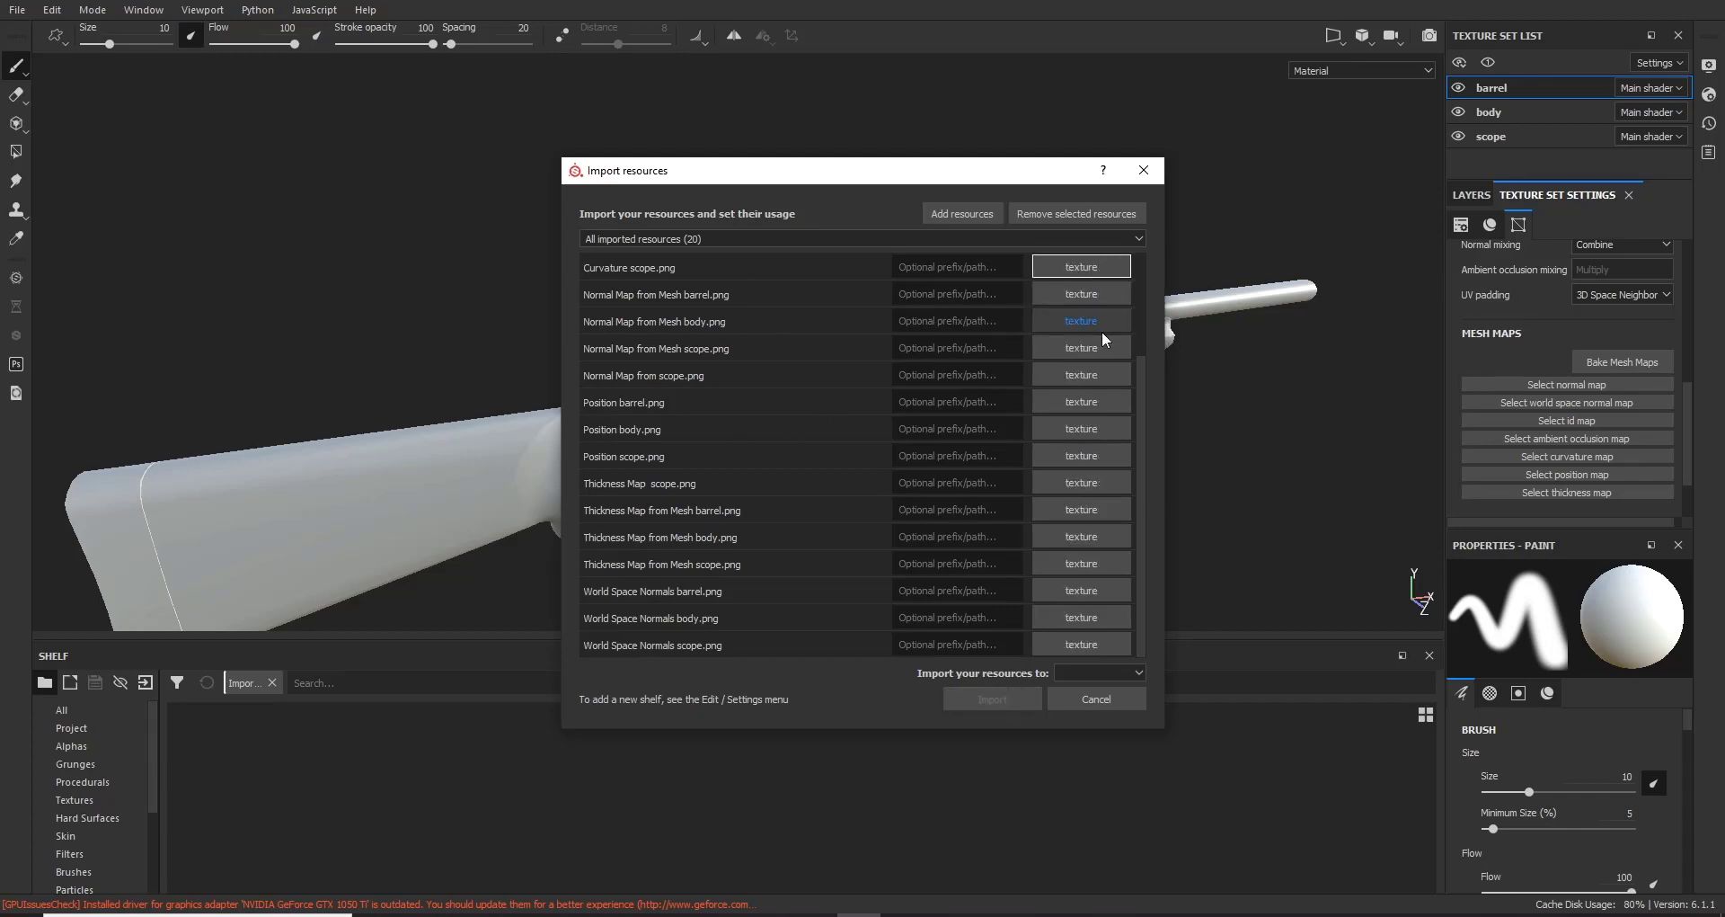
{"action": "left_click", "coordinate": [1090, 672]}
{"action": "left_click", "coordinate": [1088, 699]}
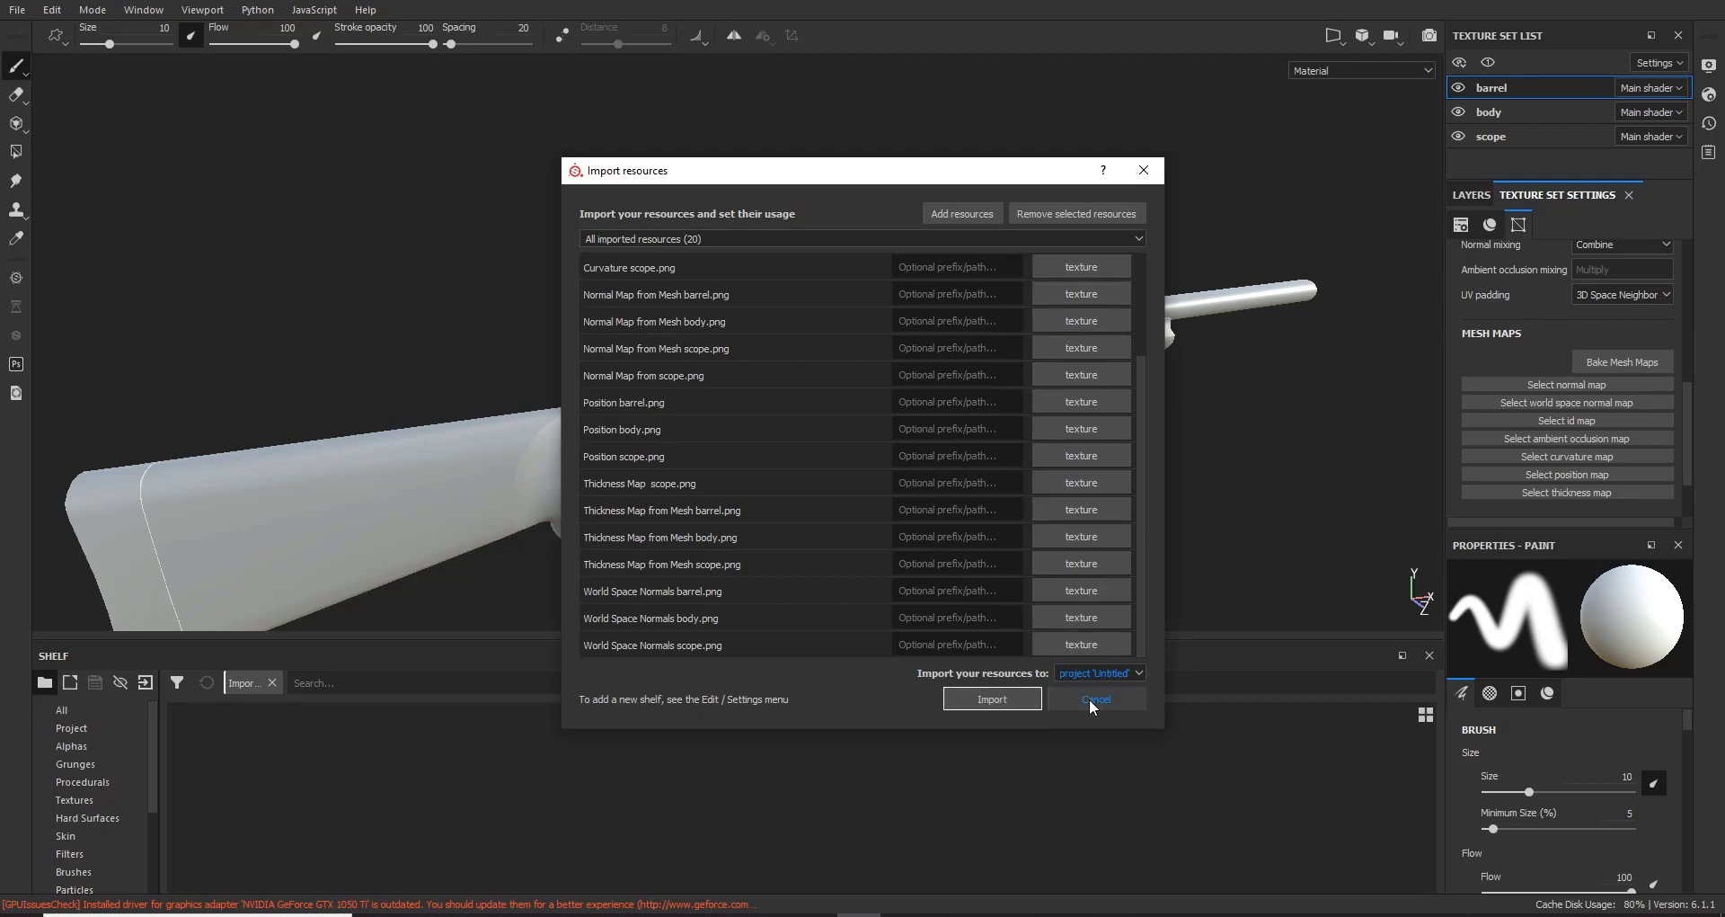
{"action": "left_click", "coordinate": [993, 699]}
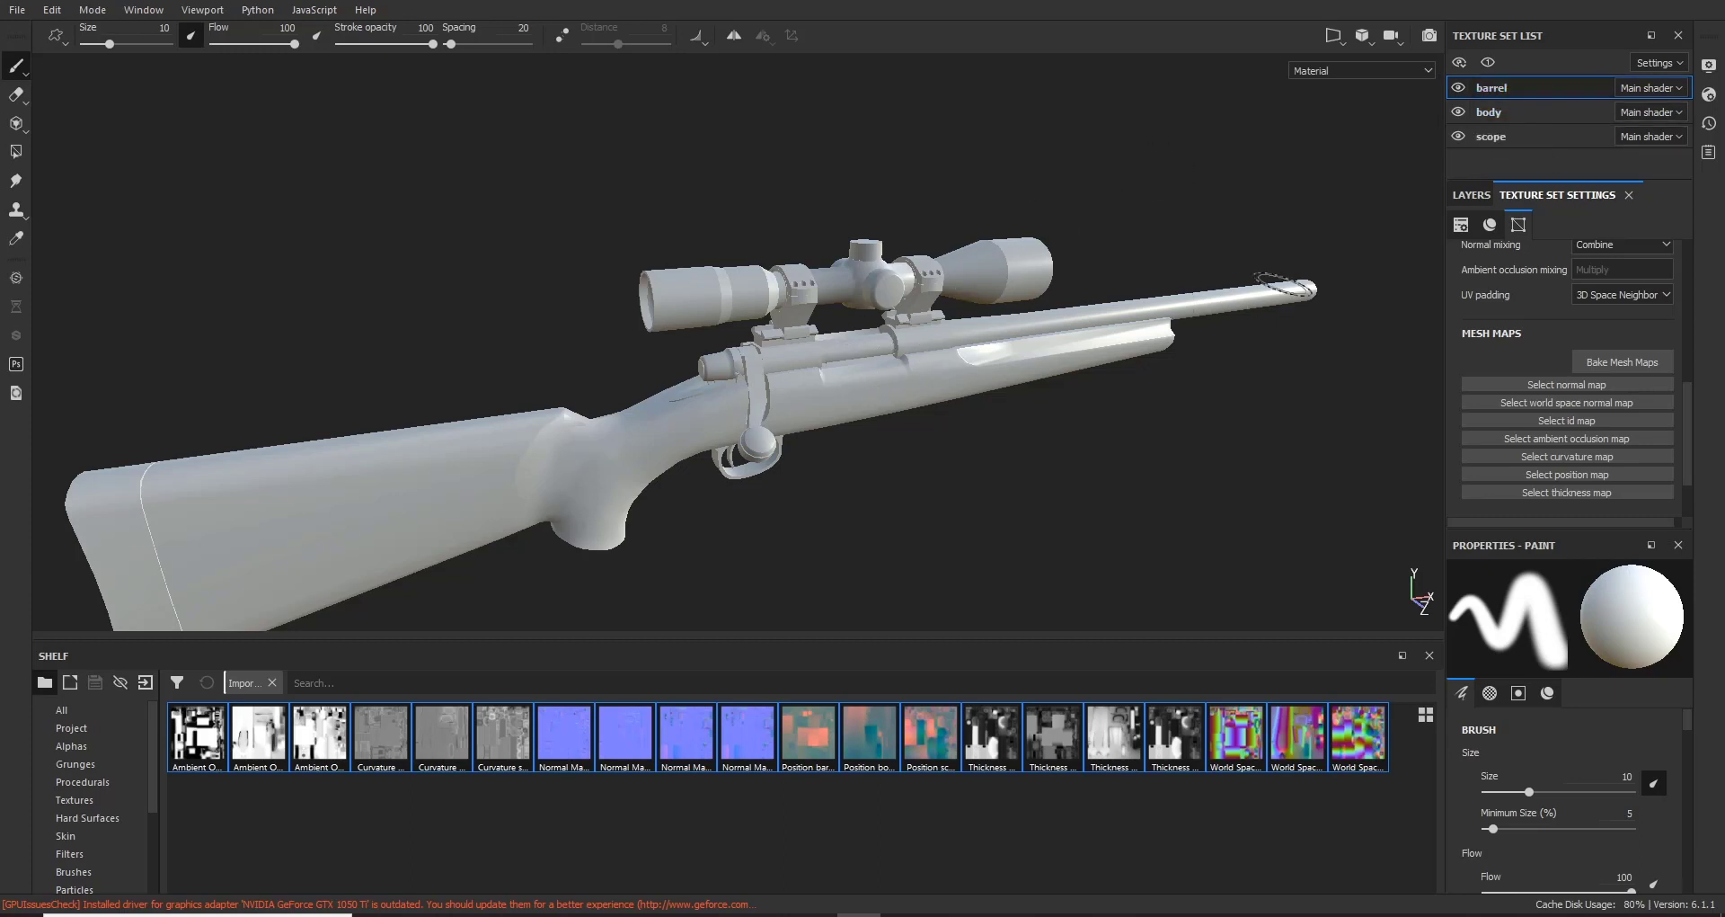
Step: Hide and show the barrel, body and scope texture sets one at a time to check which rifle parts each covers
{"action": "left_click", "coordinate": [1458, 88]}
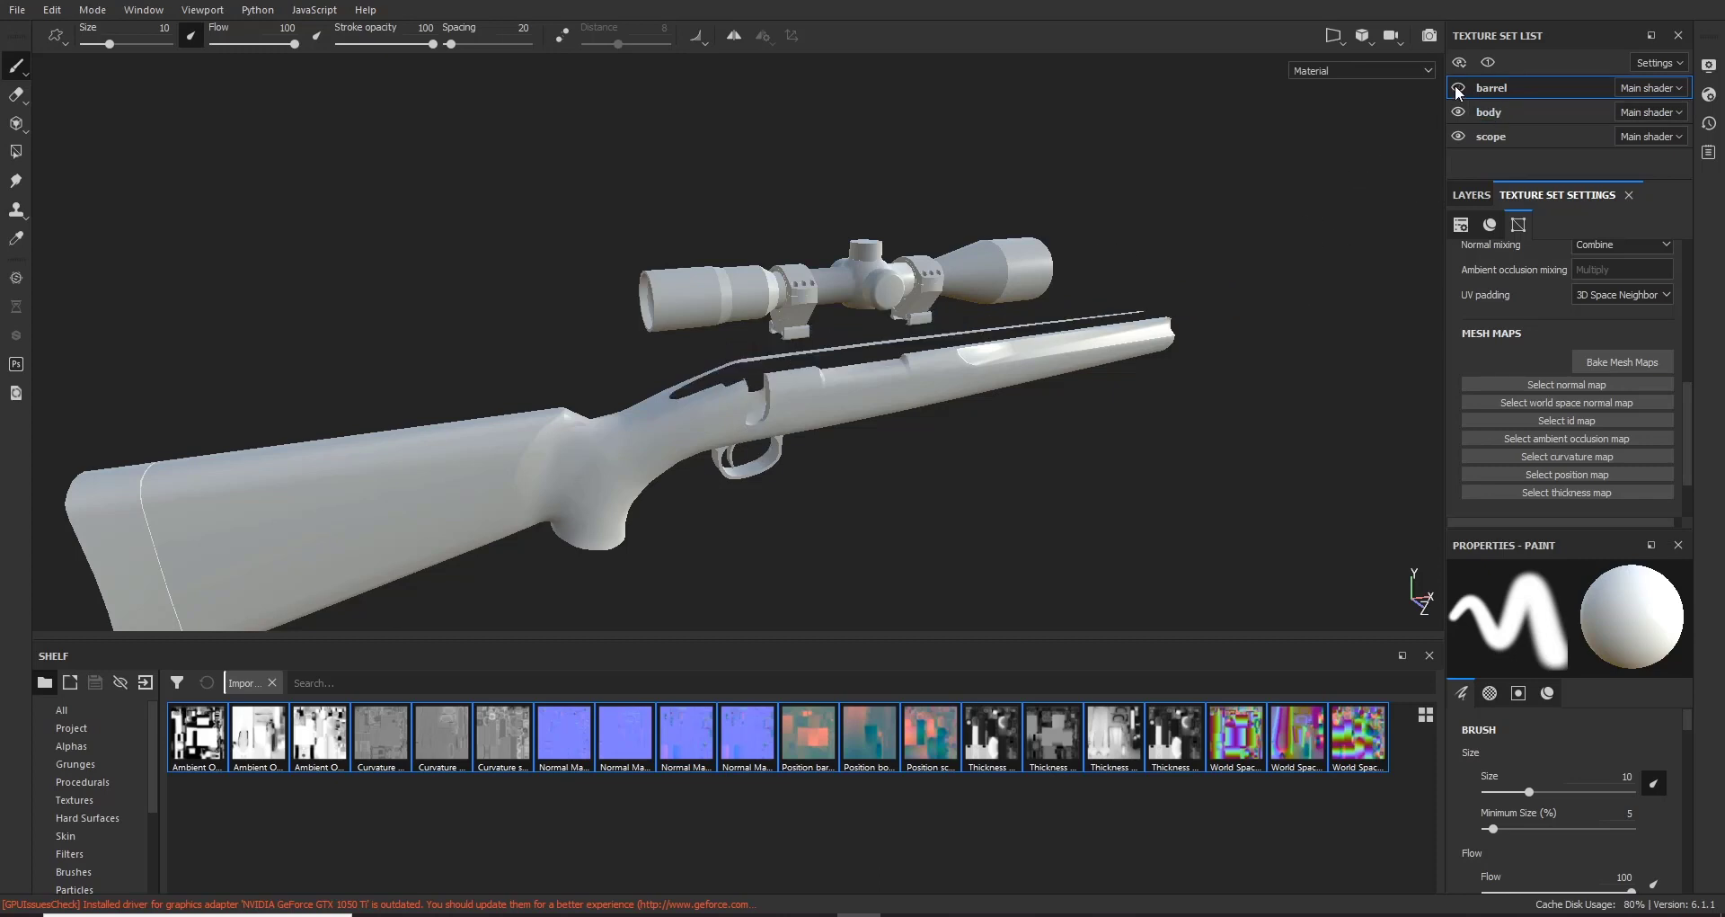
{"action": "left_click", "coordinate": [1458, 88]}
{"action": "left_click", "coordinate": [1458, 111]}
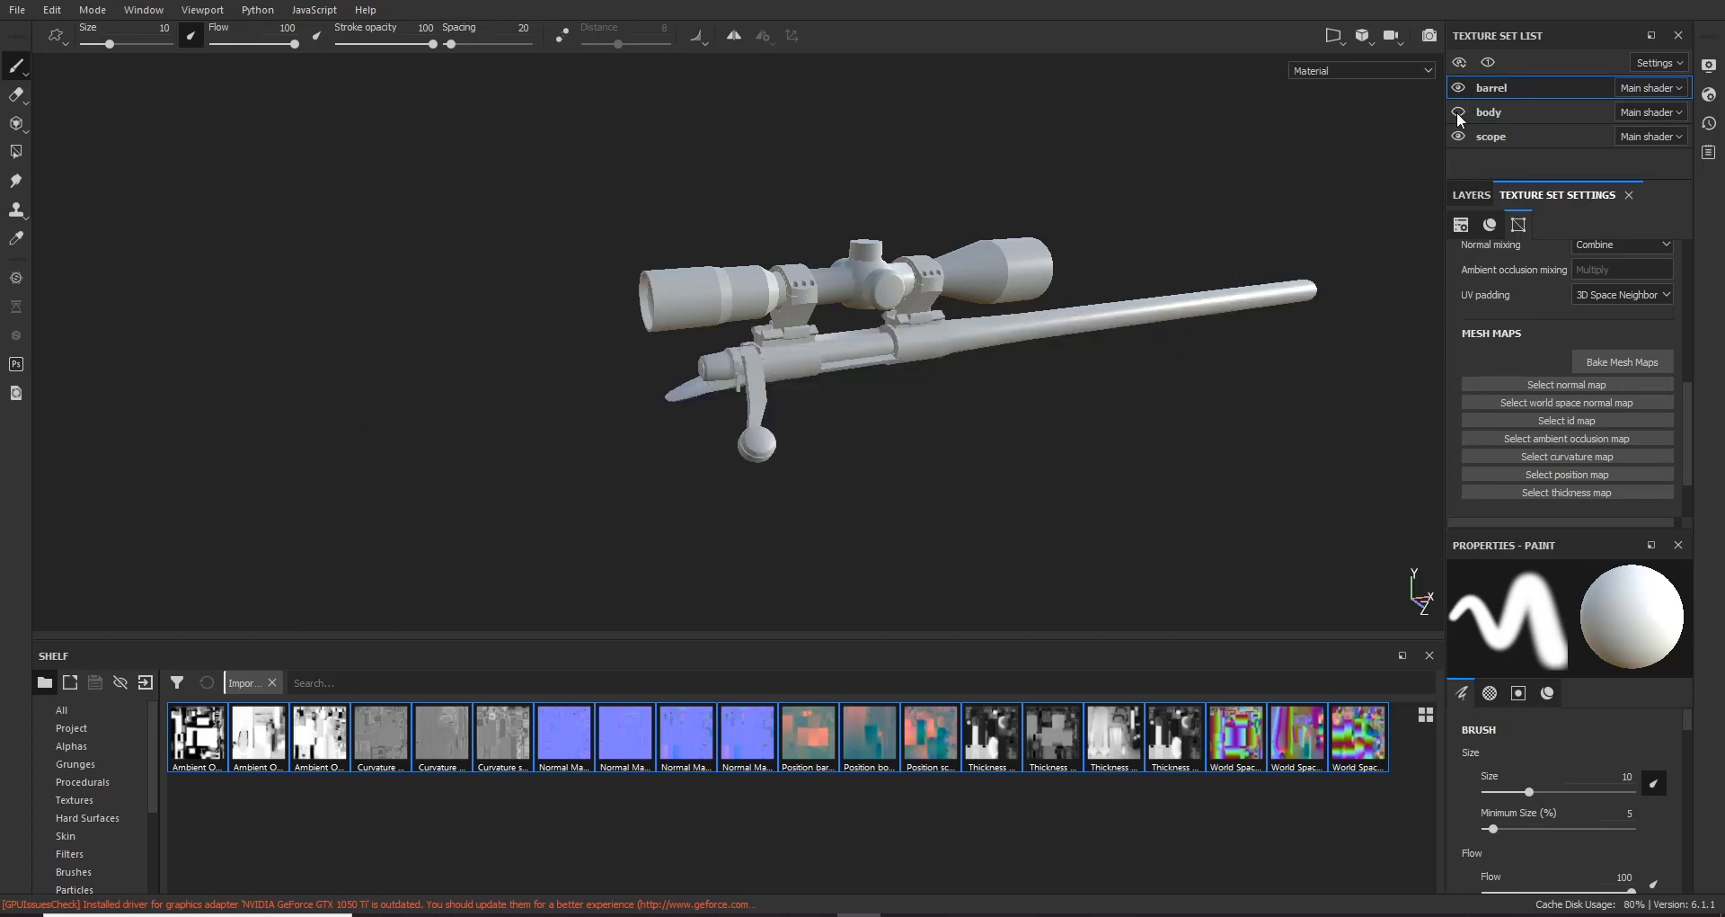
{"action": "left_click", "coordinate": [1458, 111]}
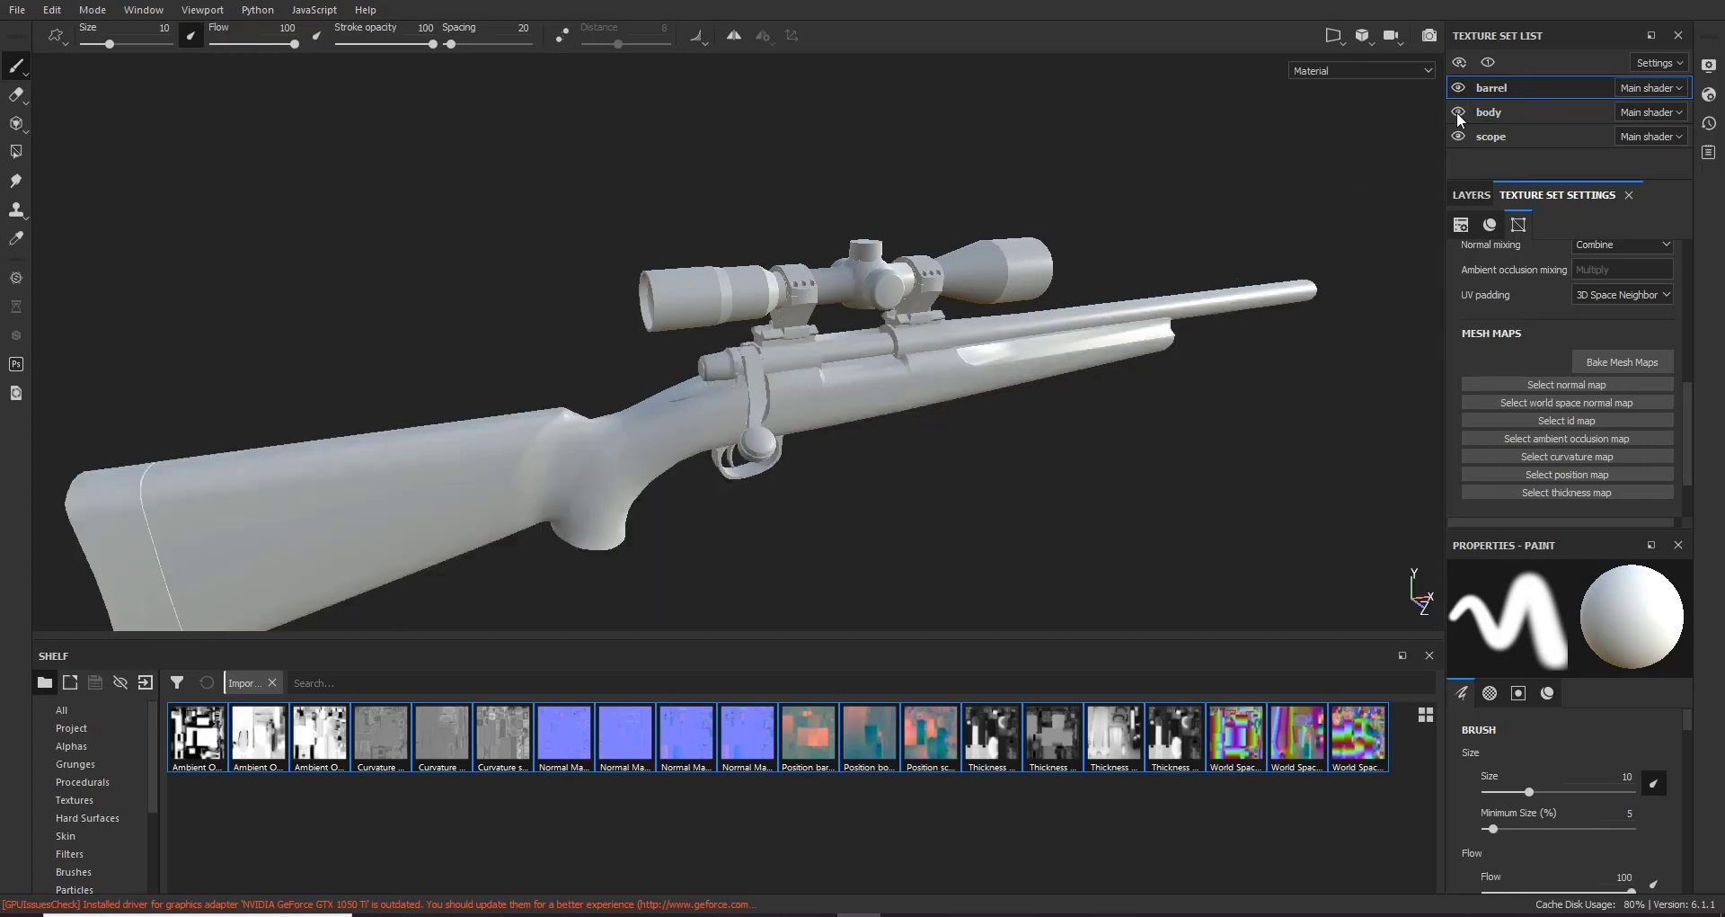
{"action": "left_click", "coordinate": [1459, 136]}
{"action": "left_click", "coordinate": [1458, 136]}
Step: Inspect the imported ambient occlusion maps in the shelf to identify which texture set each belongs to
{"action": "left_click", "coordinate": [319, 735]}
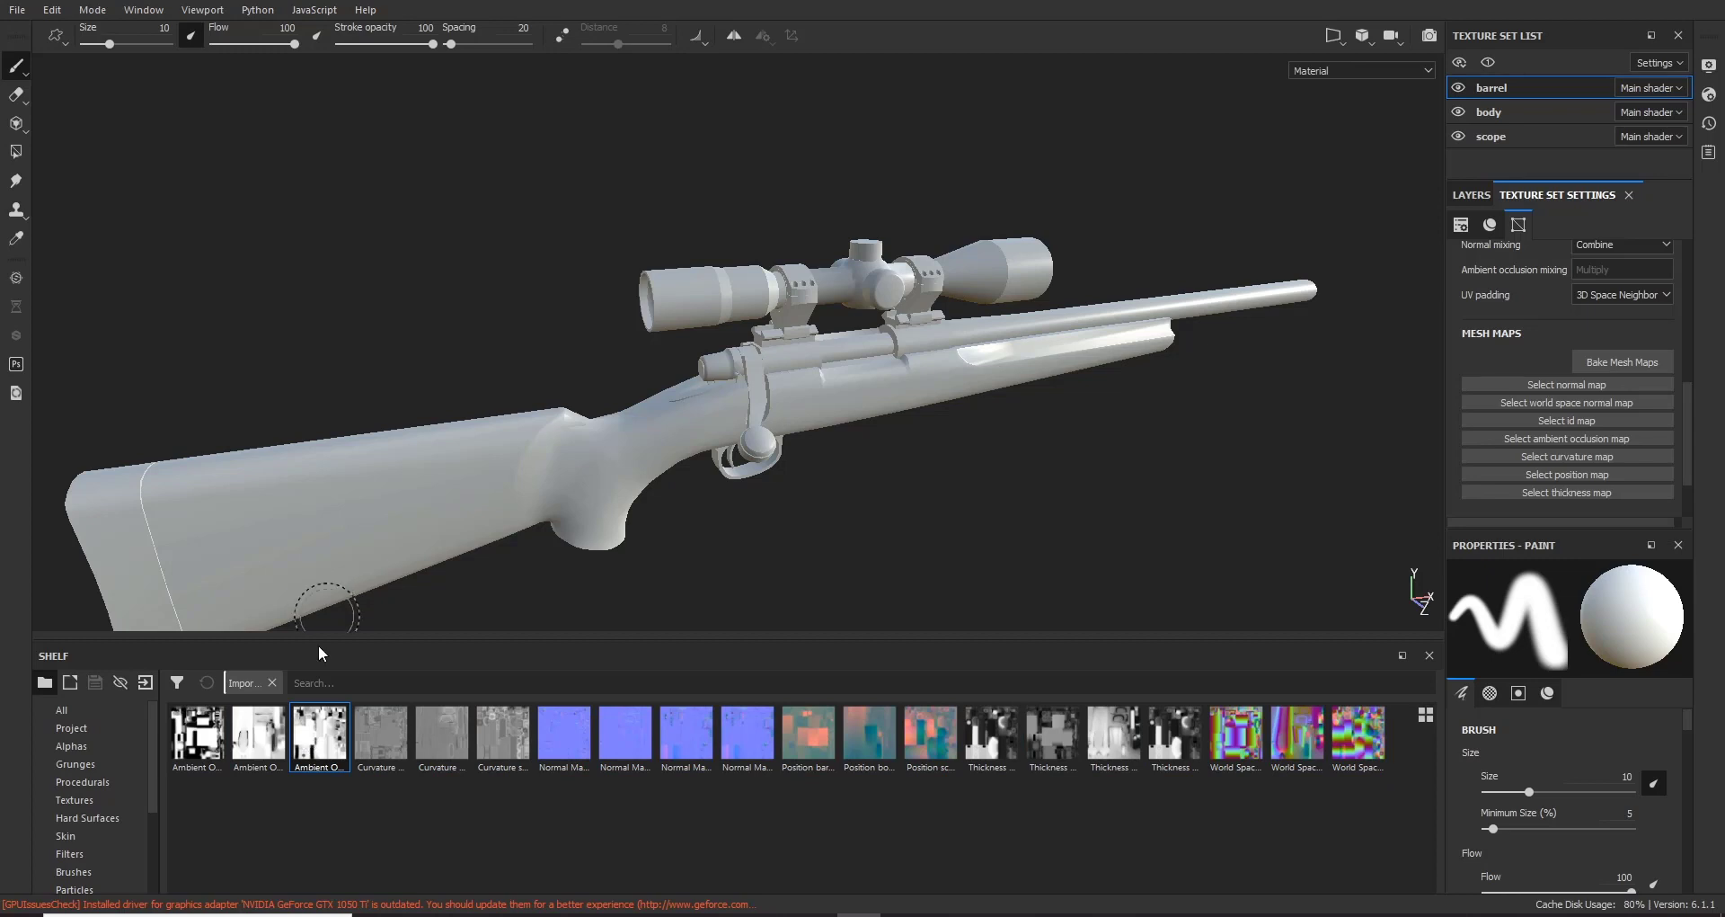
{"action": "left_click", "coordinate": [274, 758]}
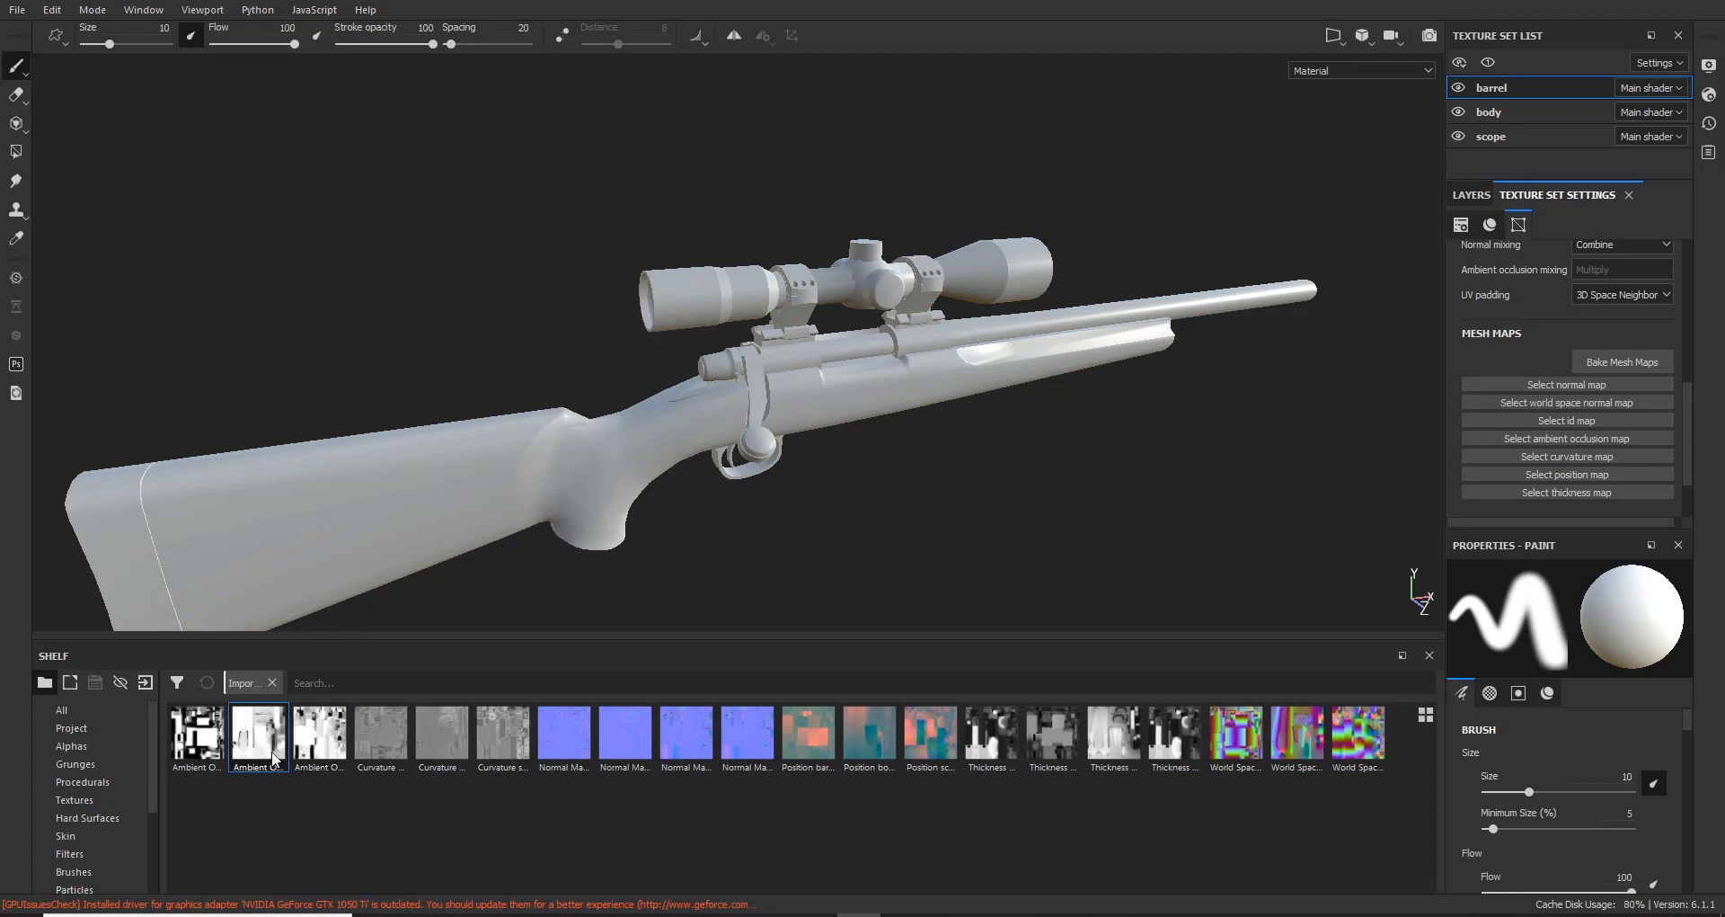
{"action": "mouse_move", "coordinate": [246, 754]}
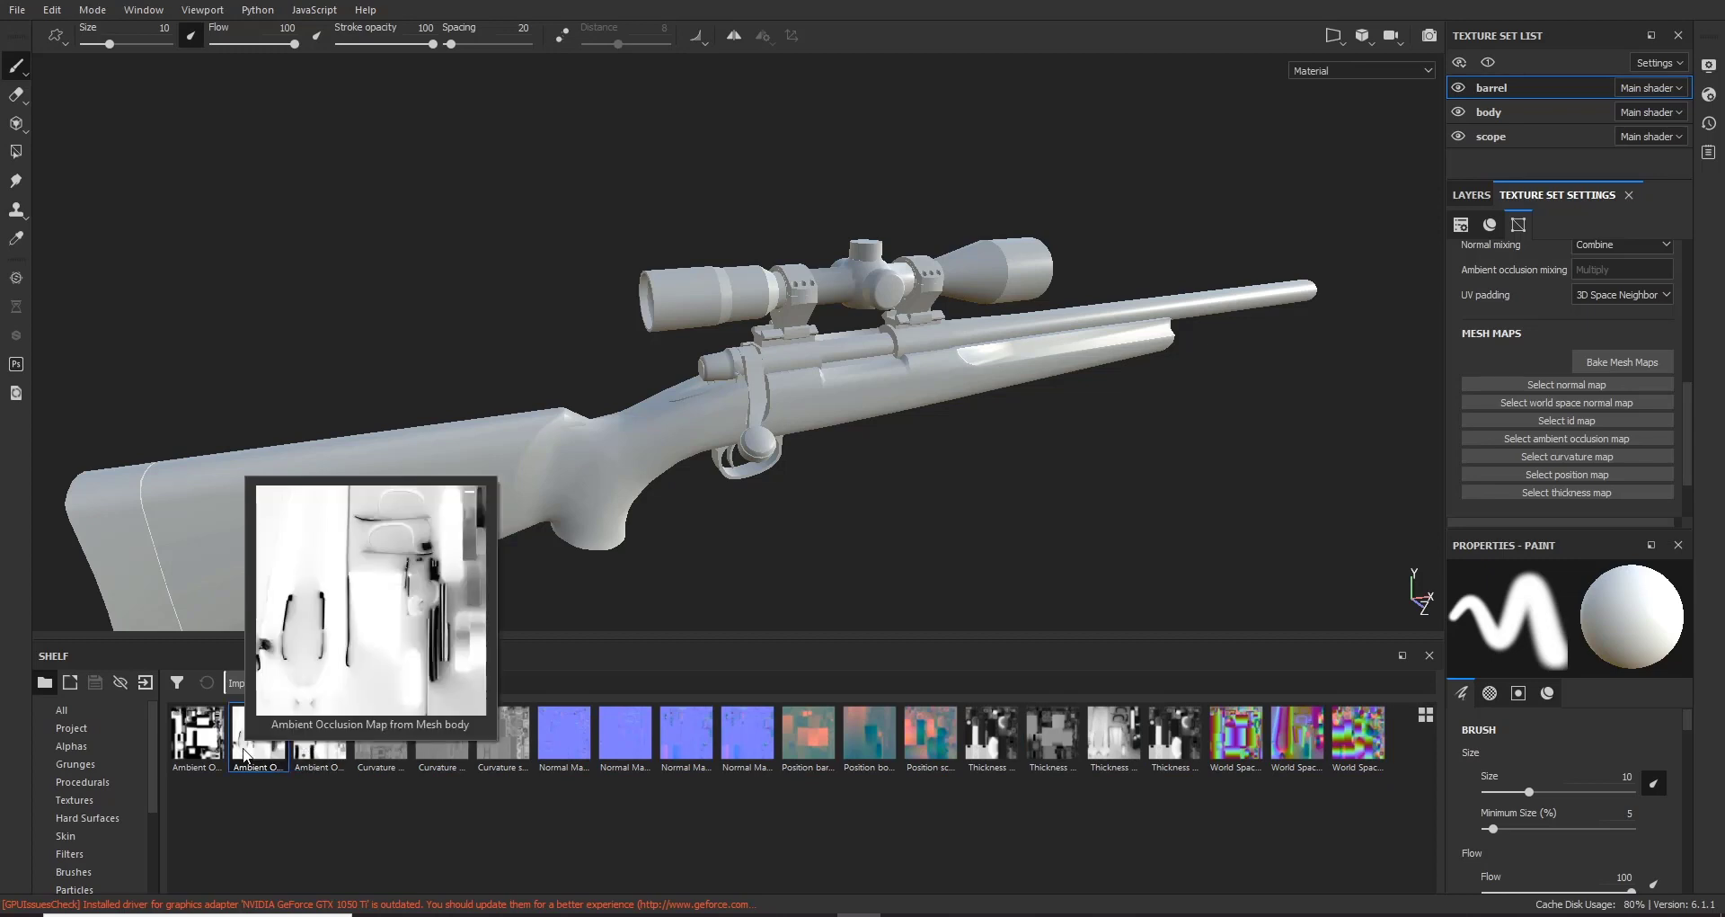
{"action": "mouse_move", "coordinate": [319, 736]}
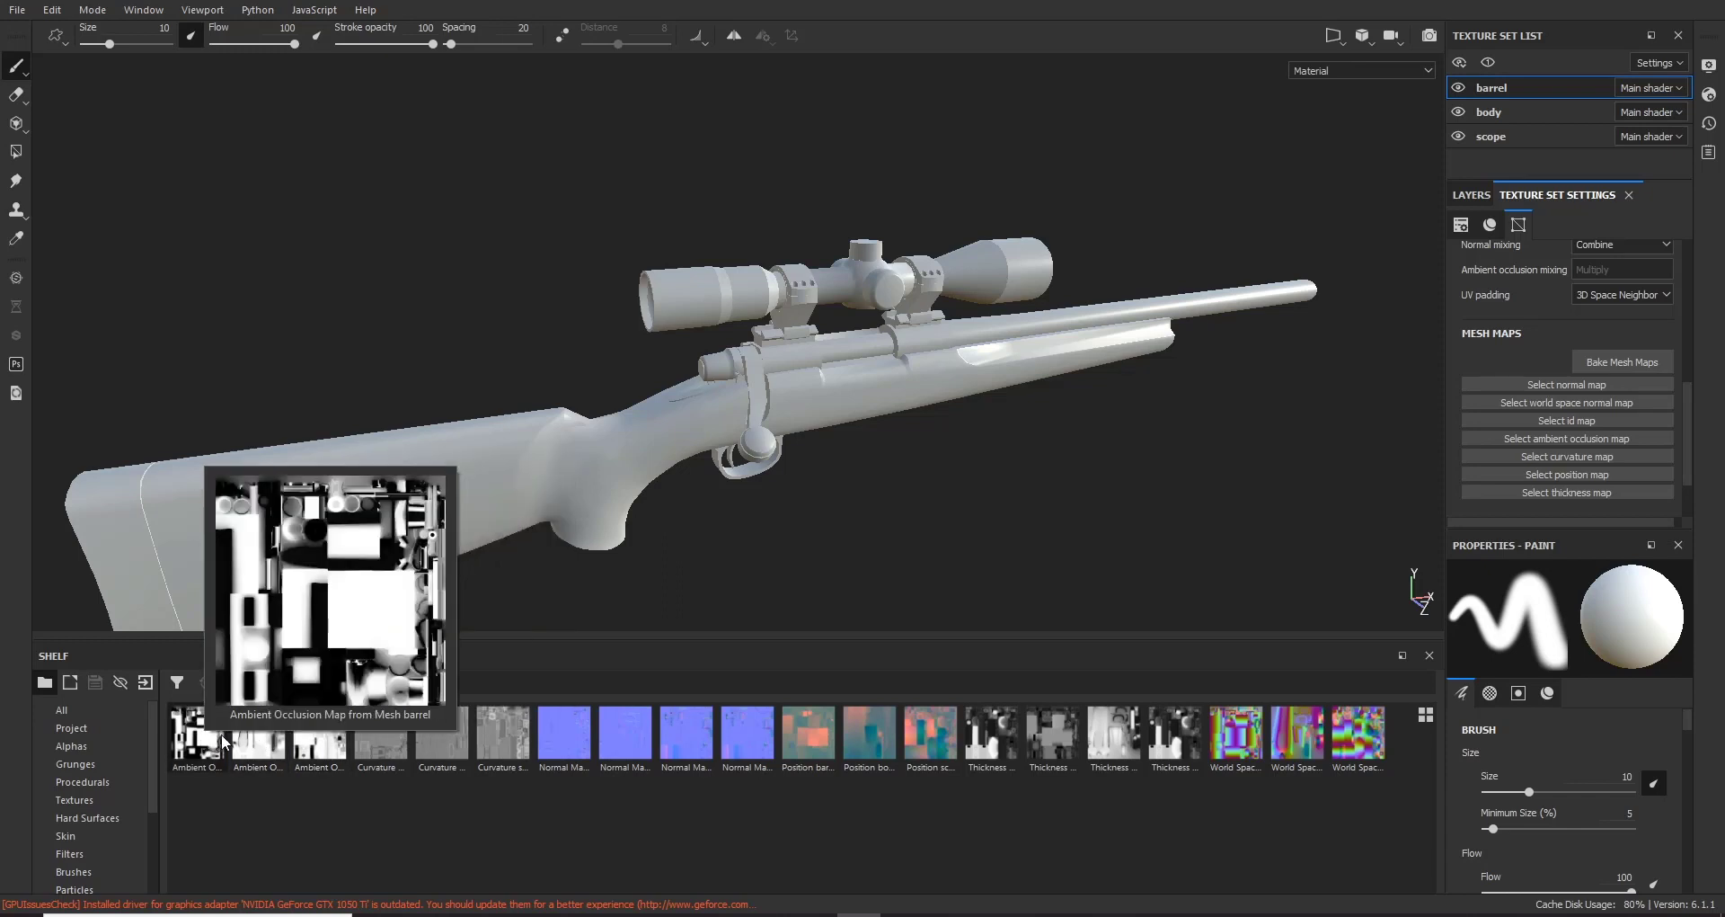
Step: Assign Normal Map from scope as the normal mesh map of the scope texture set
{"action": "left_click", "coordinate": [1526, 140]}
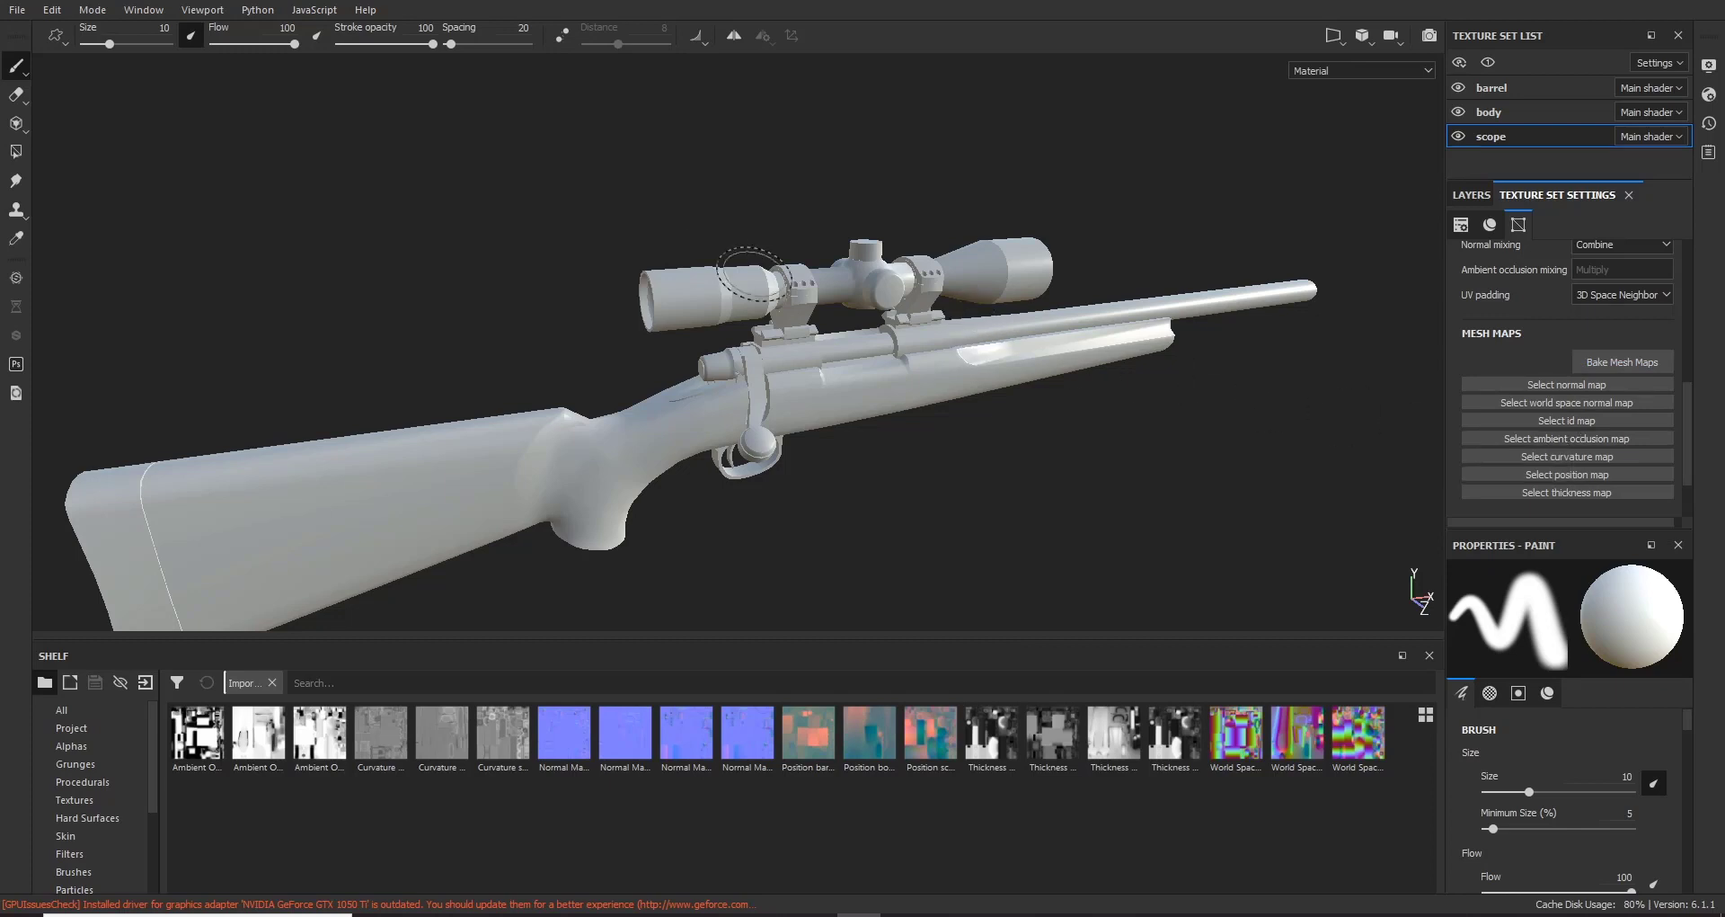
{"action": "scroll", "coordinate": [768, 247], "scroll_direction": "up", "scroll_amount": 2}
{"action": "scroll", "coordinate": [774, 248], "scroll_direction": "up", "scroll_amount": 1}
{"action": "left_click_drag", "start_coordinate": [822, 254], "coordinate": [749, 663], "text": "alt"}
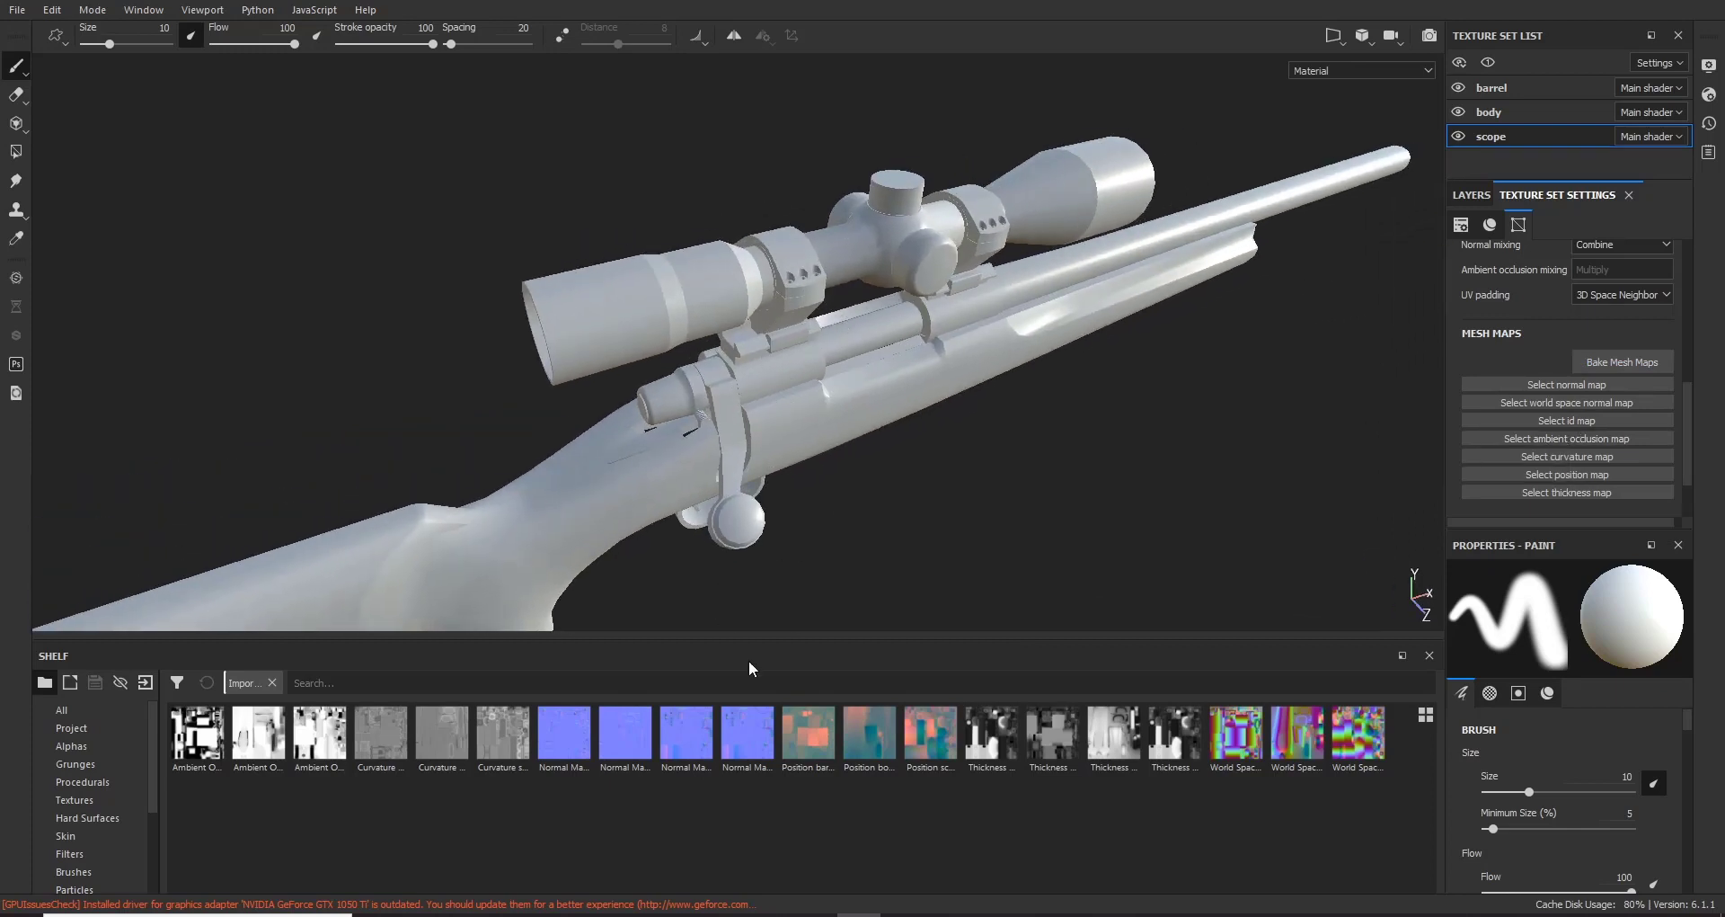
{"action": "mouse_move", "coordinate": [748, 748]}
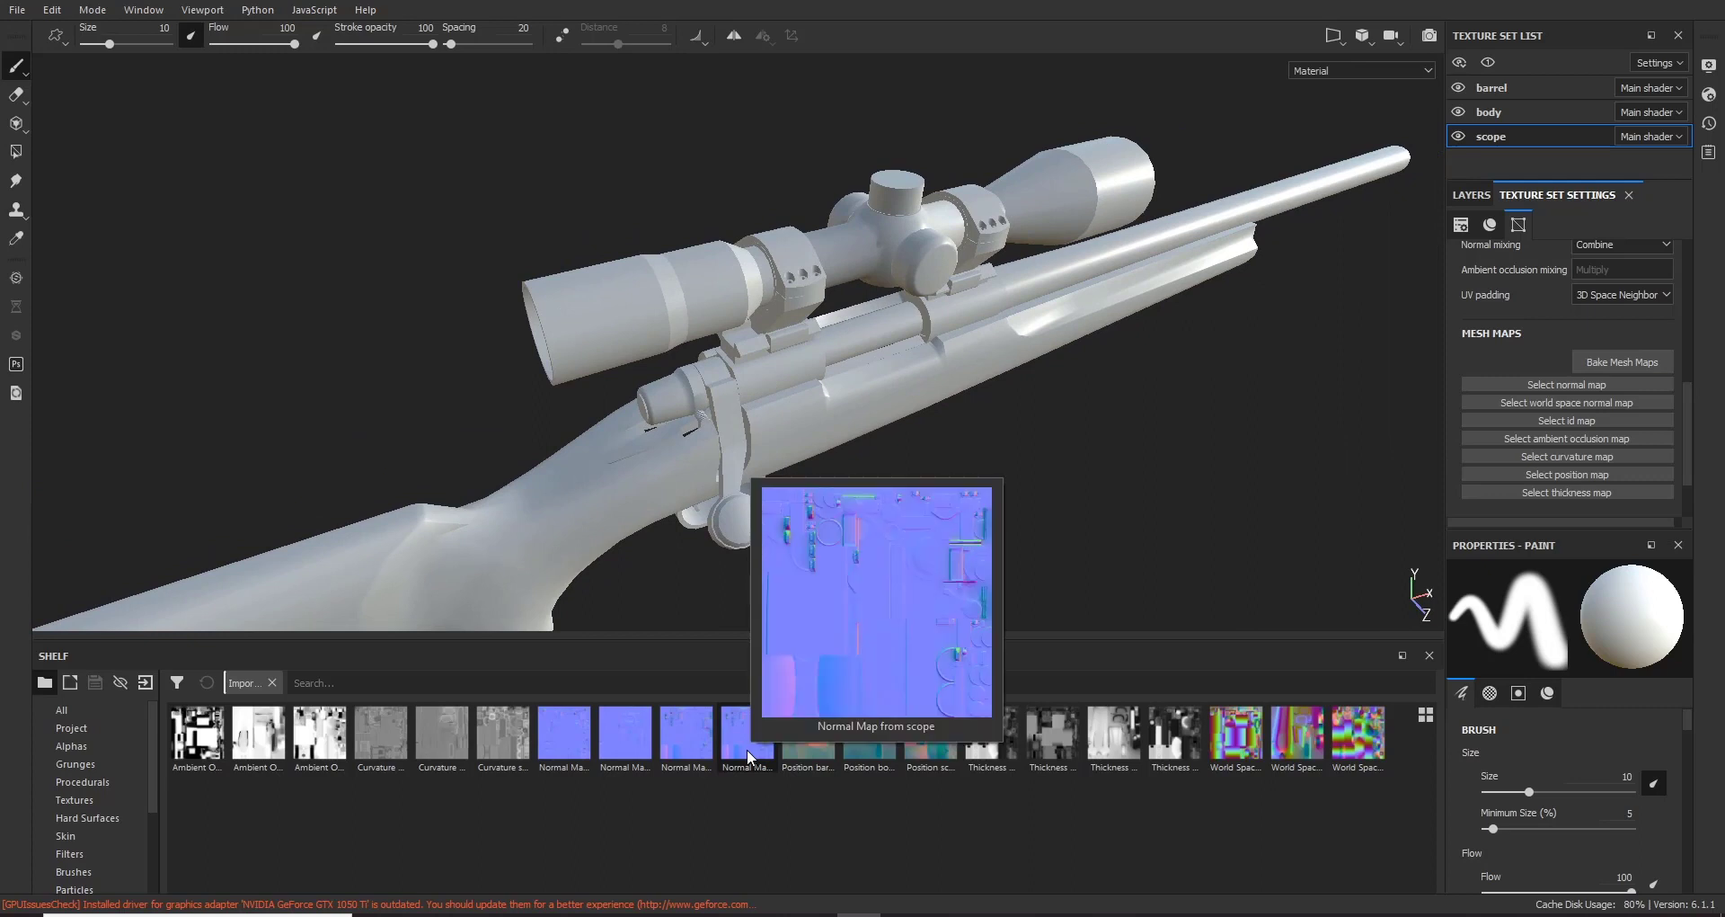
{"action": "left_click_drag", "start_coordinate": [747, 748], "coordinate": [1567, 385]}
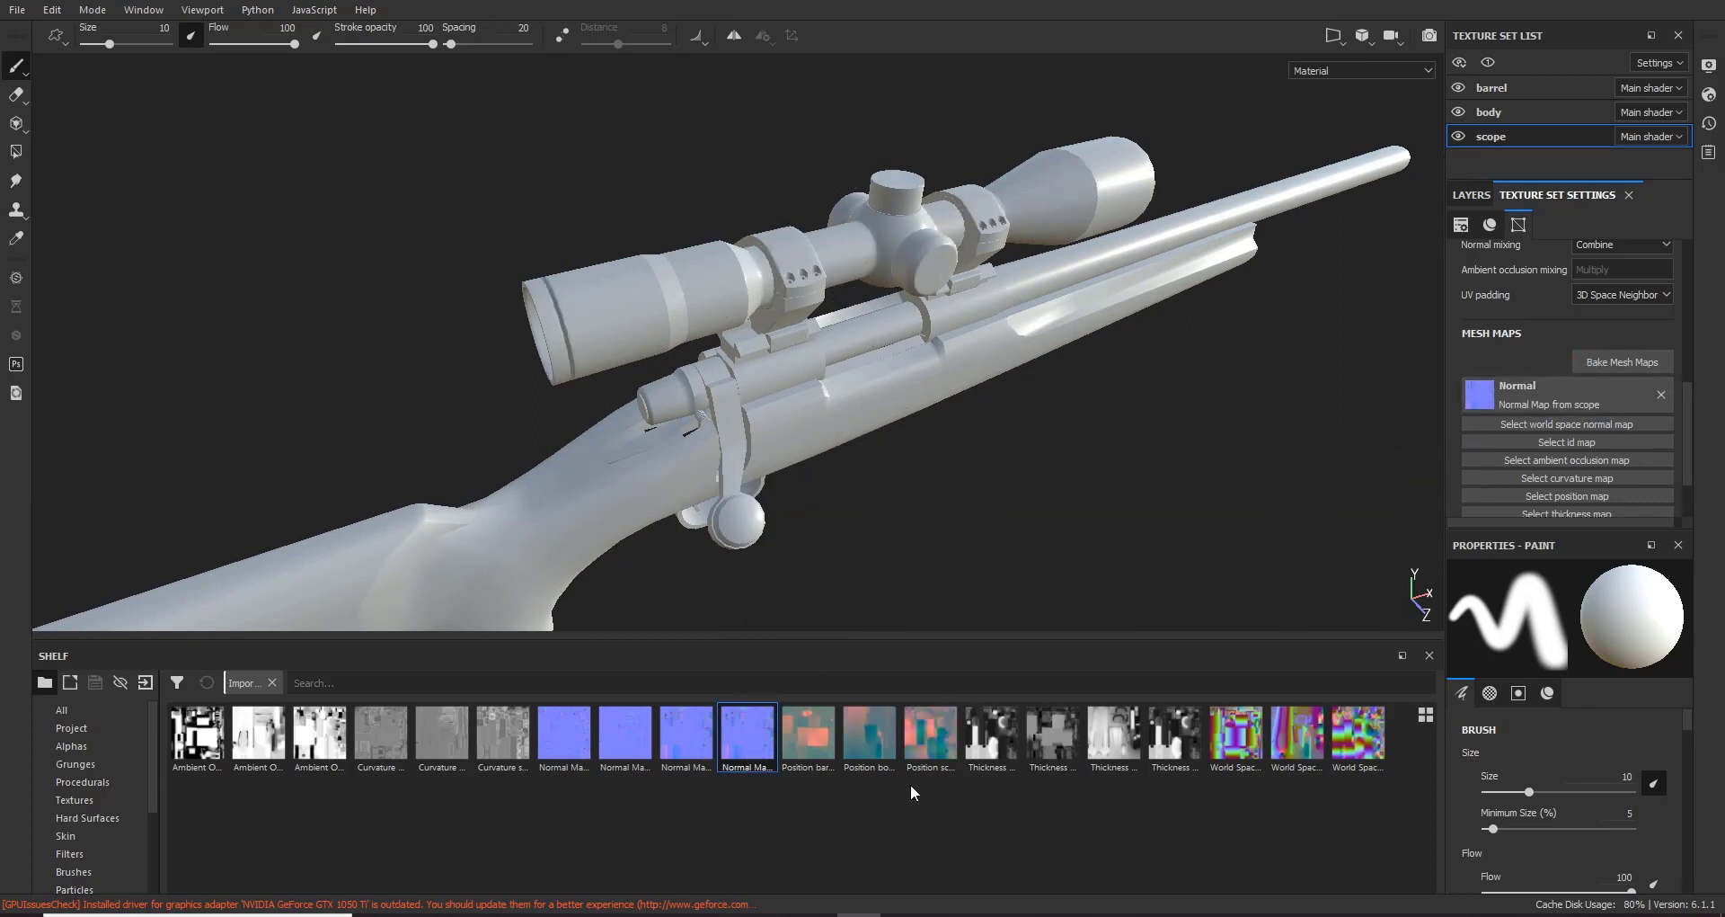
Step: Assign the scope's position, world space normals, ambient occlusion and curvature maps to the matching mesh map slots of the scope texture set
{"action": "mouse_move", "coordinate": [939, 737]}
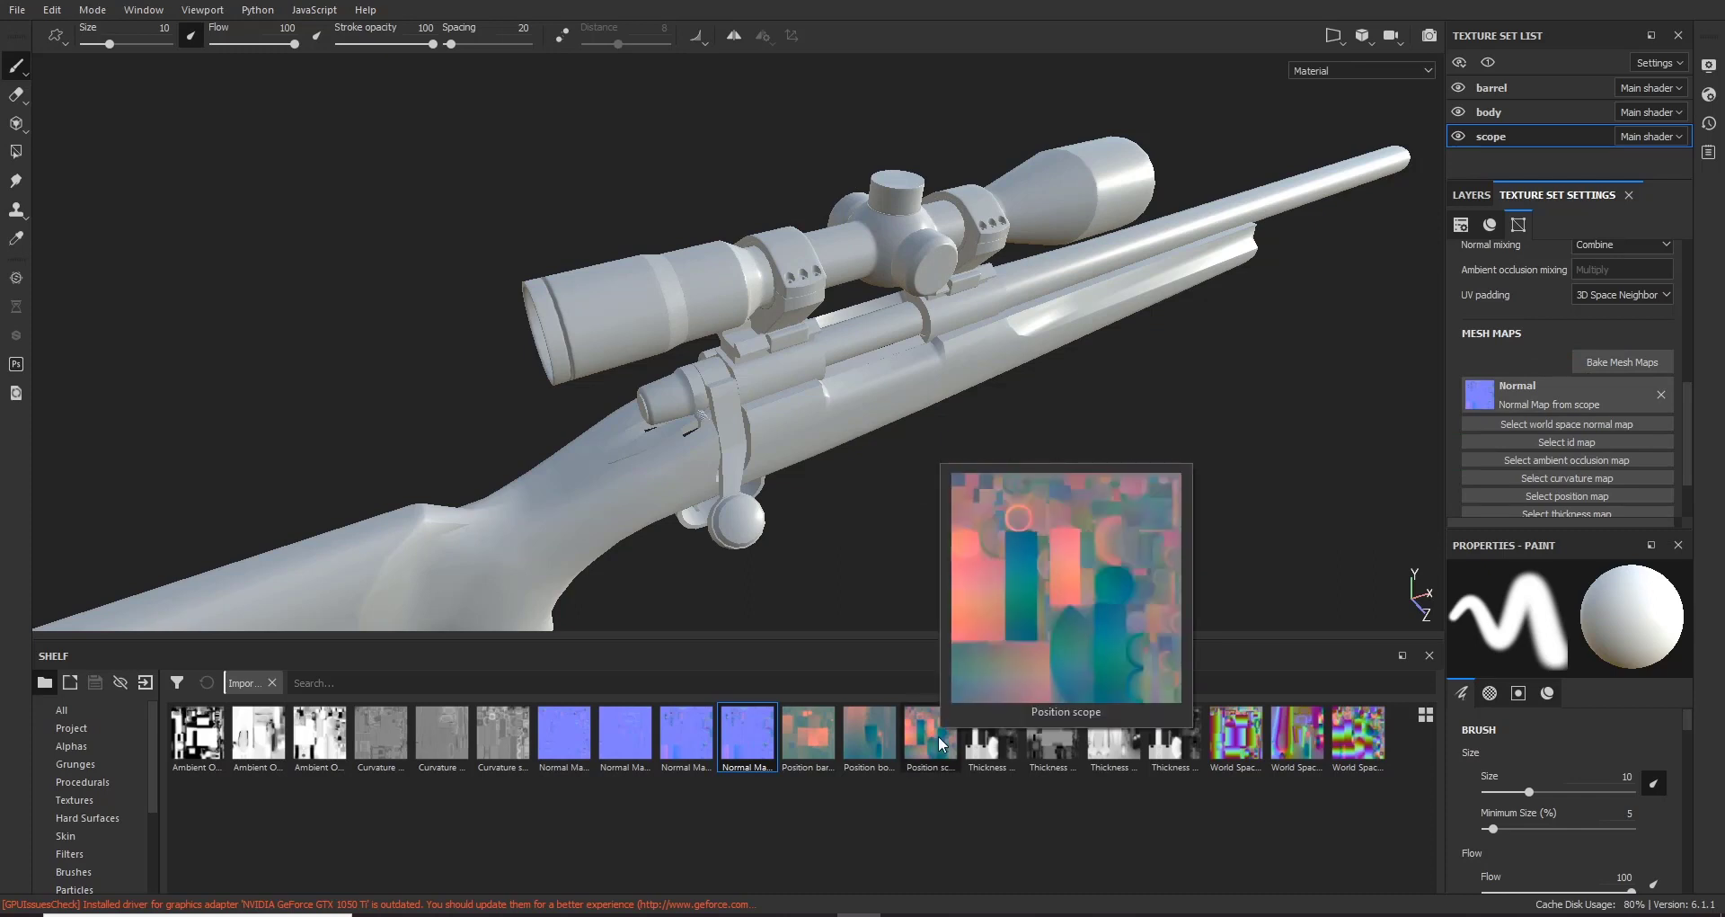
{"action": "left_click_drag", "start_coordinate": [938, 735], "coordinate": [1578, 497]}
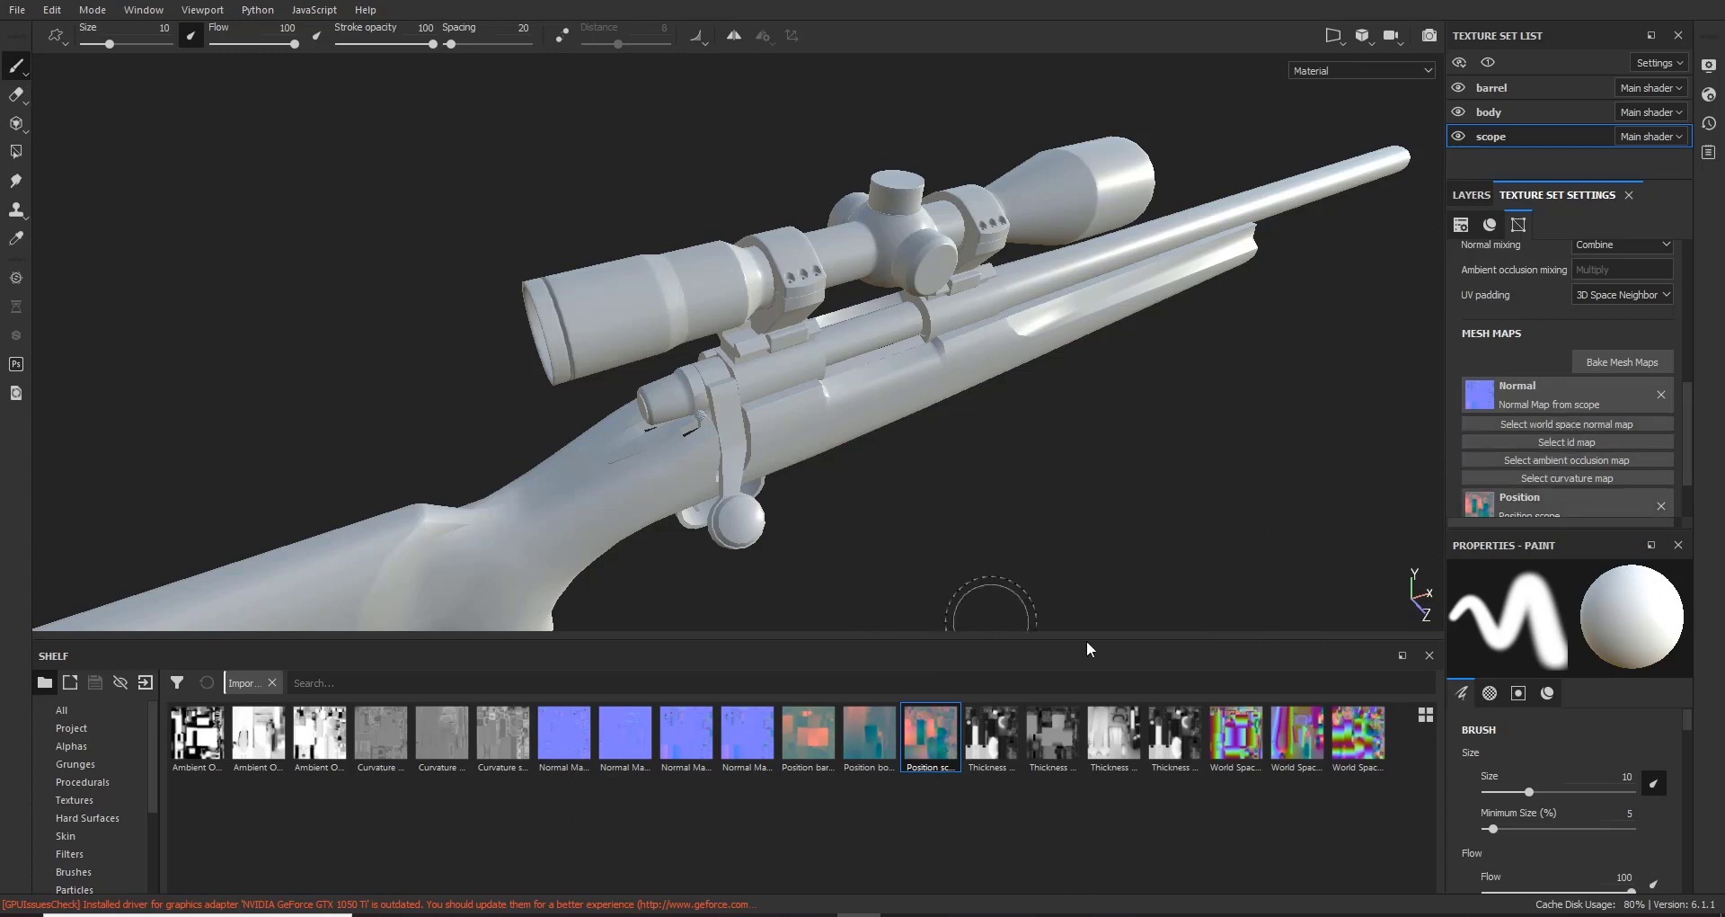
{"action": "left_click_drag", "start_coordinate": [1353, 755], "coordinate": [1566, 424]}
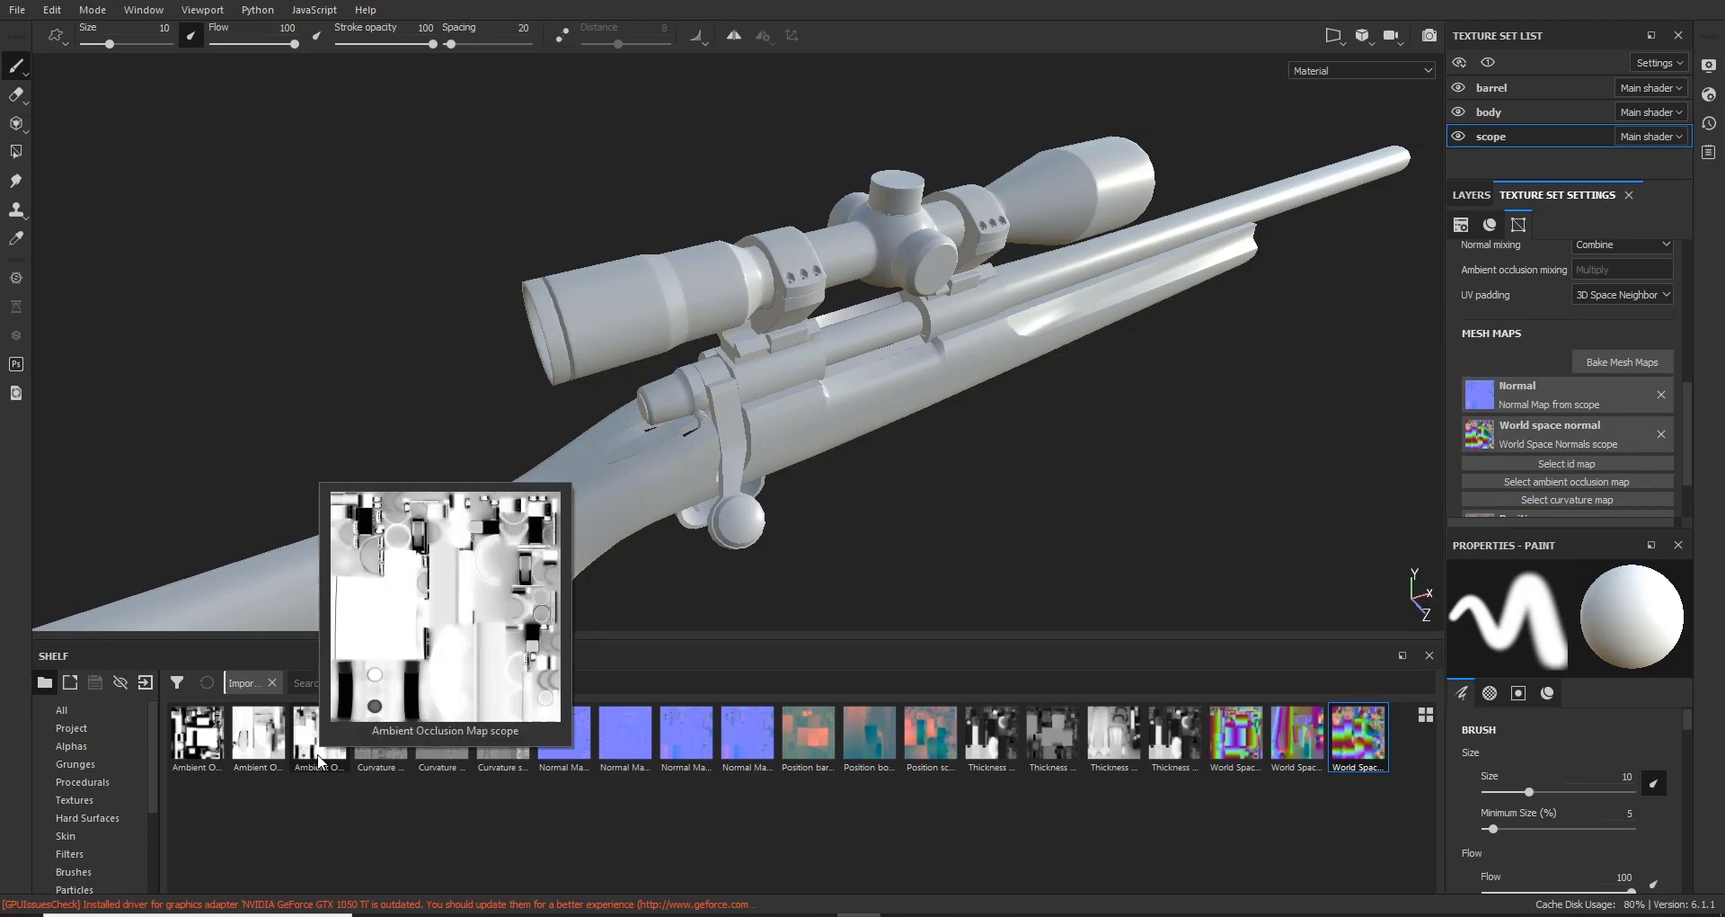
{"action": "left_click_drag", "start_coordinate": [320, 759], "coordinate": [1542, 481]}
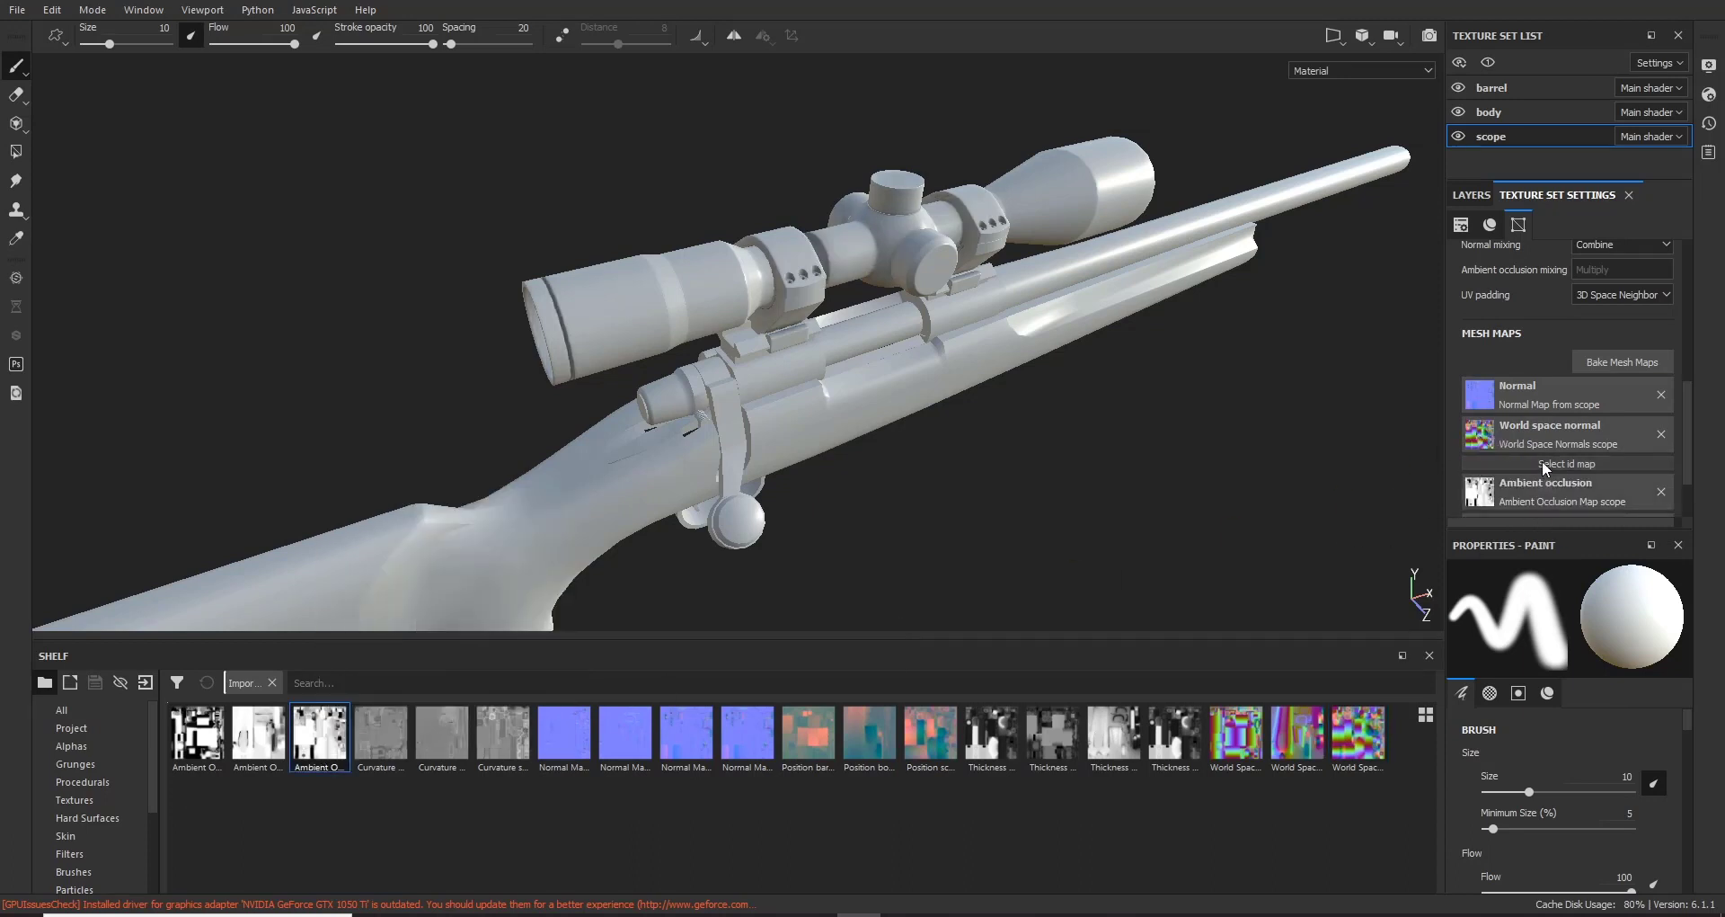
{"action": "scroll", "coordinate": [1542, 460], "scroll_direction": "down", "scroll_amount": 2}
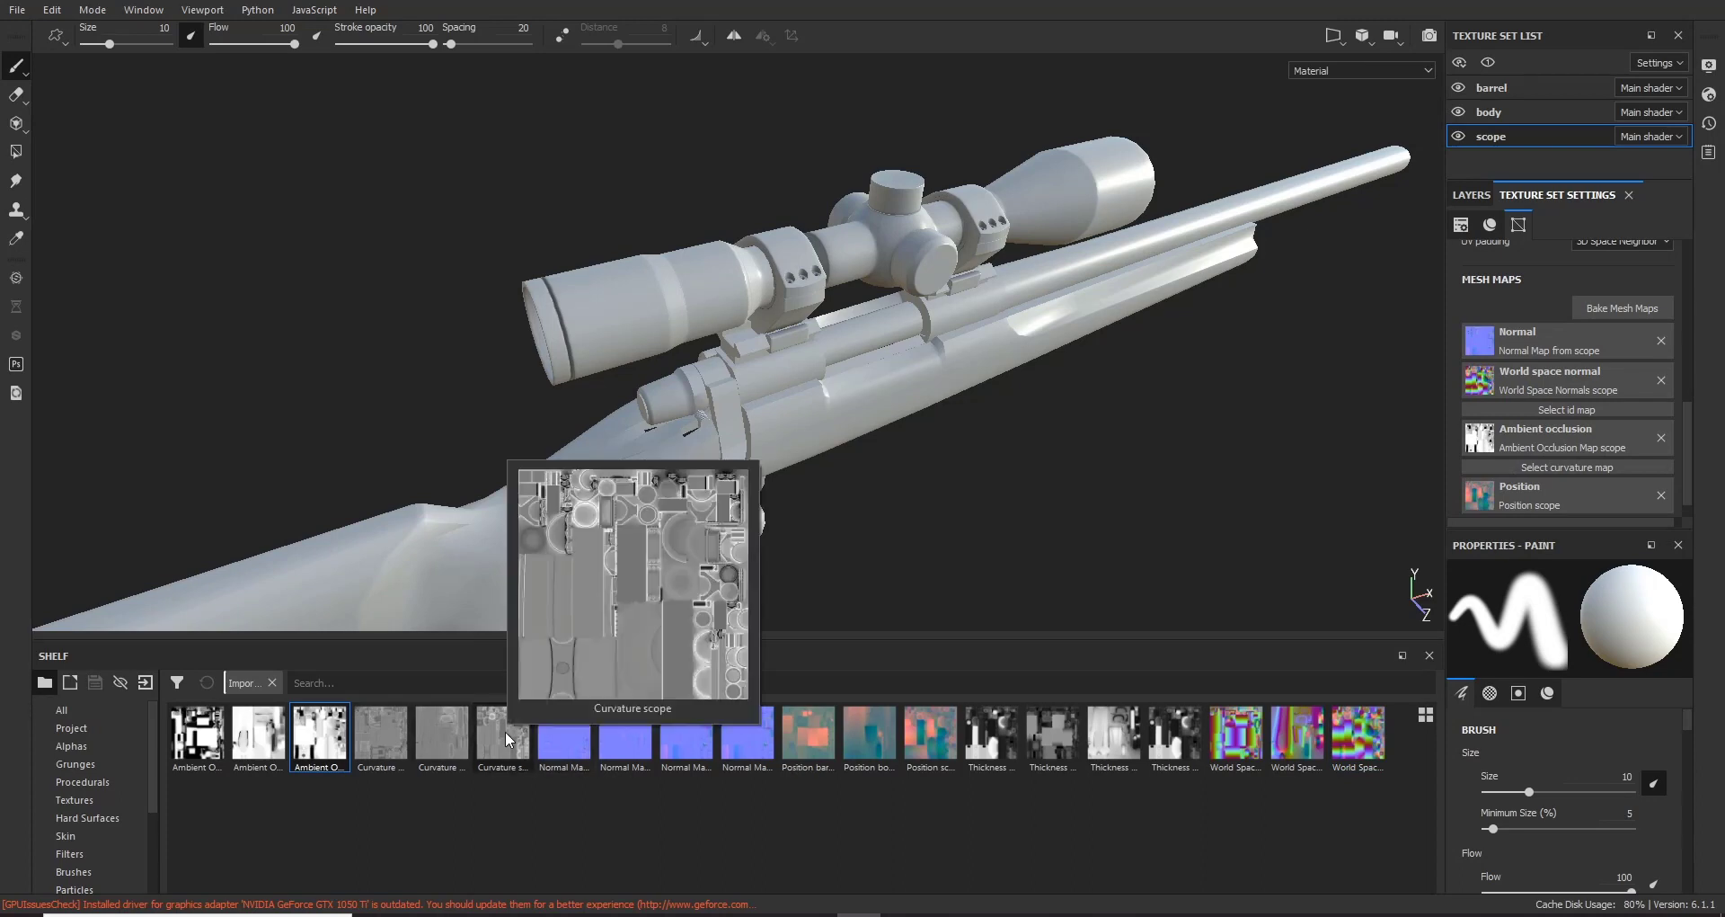
{"action": "left_click_drag", "start_coordinate": [505, 730], "coordinate": [1569, 467]}
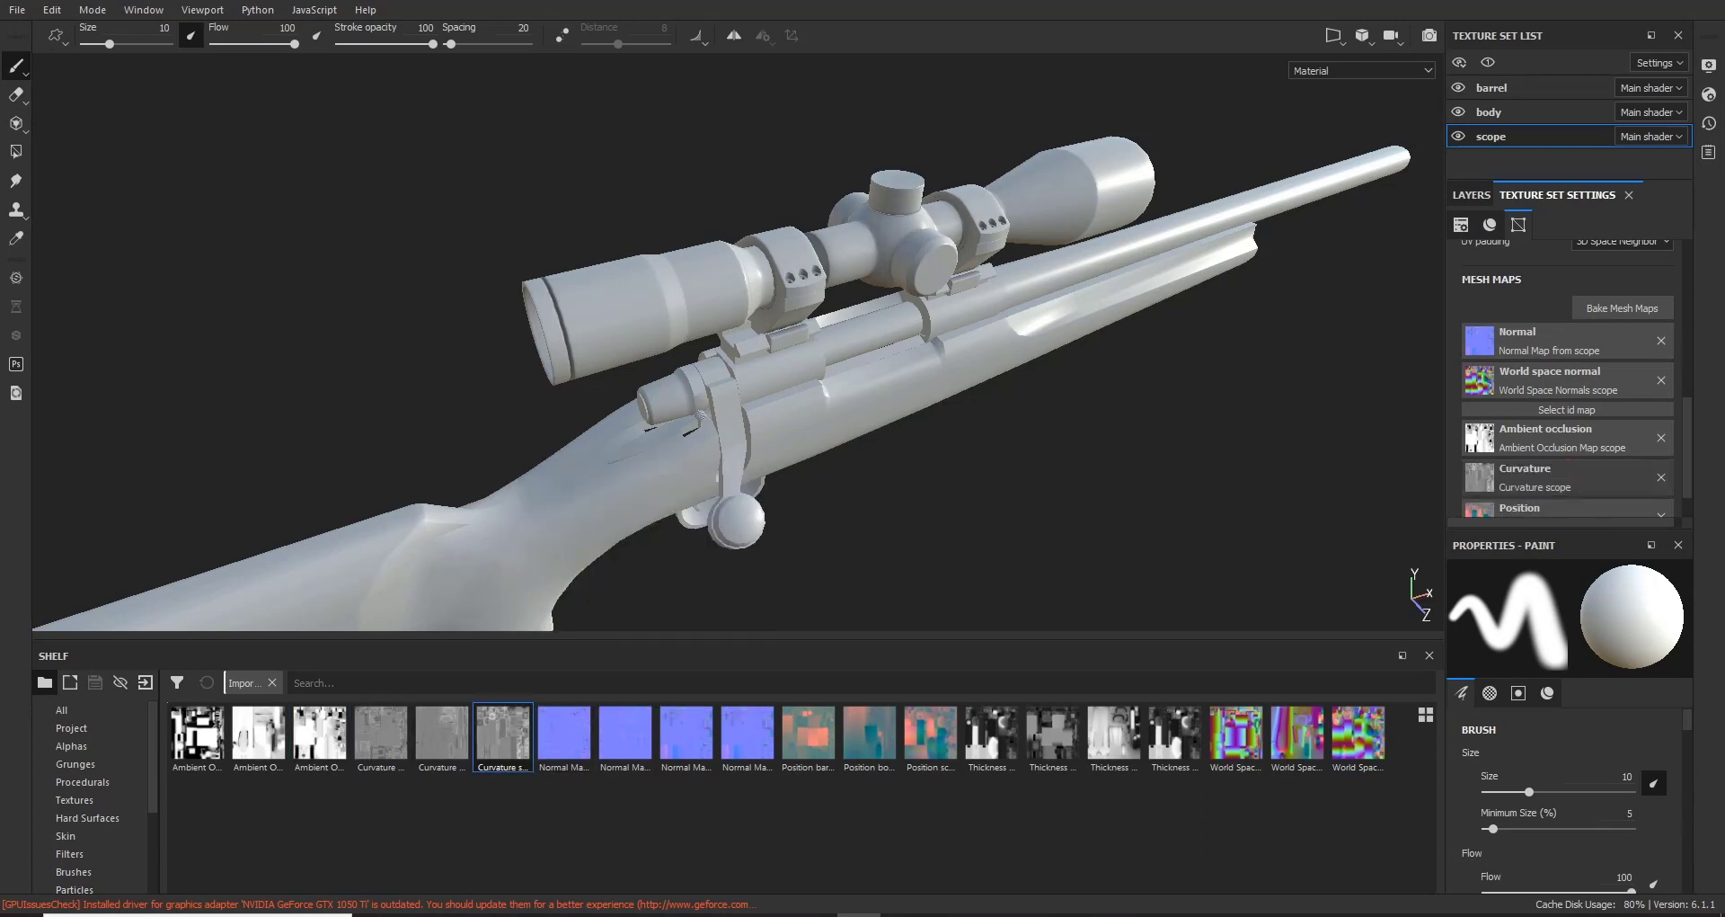
Step: Assign the body's ambient occlusion, curvature, normal, position and world space normals maps to the matching mesh map slots of the body texture set
{"action": "left_click_drag", "start_coordinate": [1000, 349], "coordinate": [962, 340], "text": "alt"}
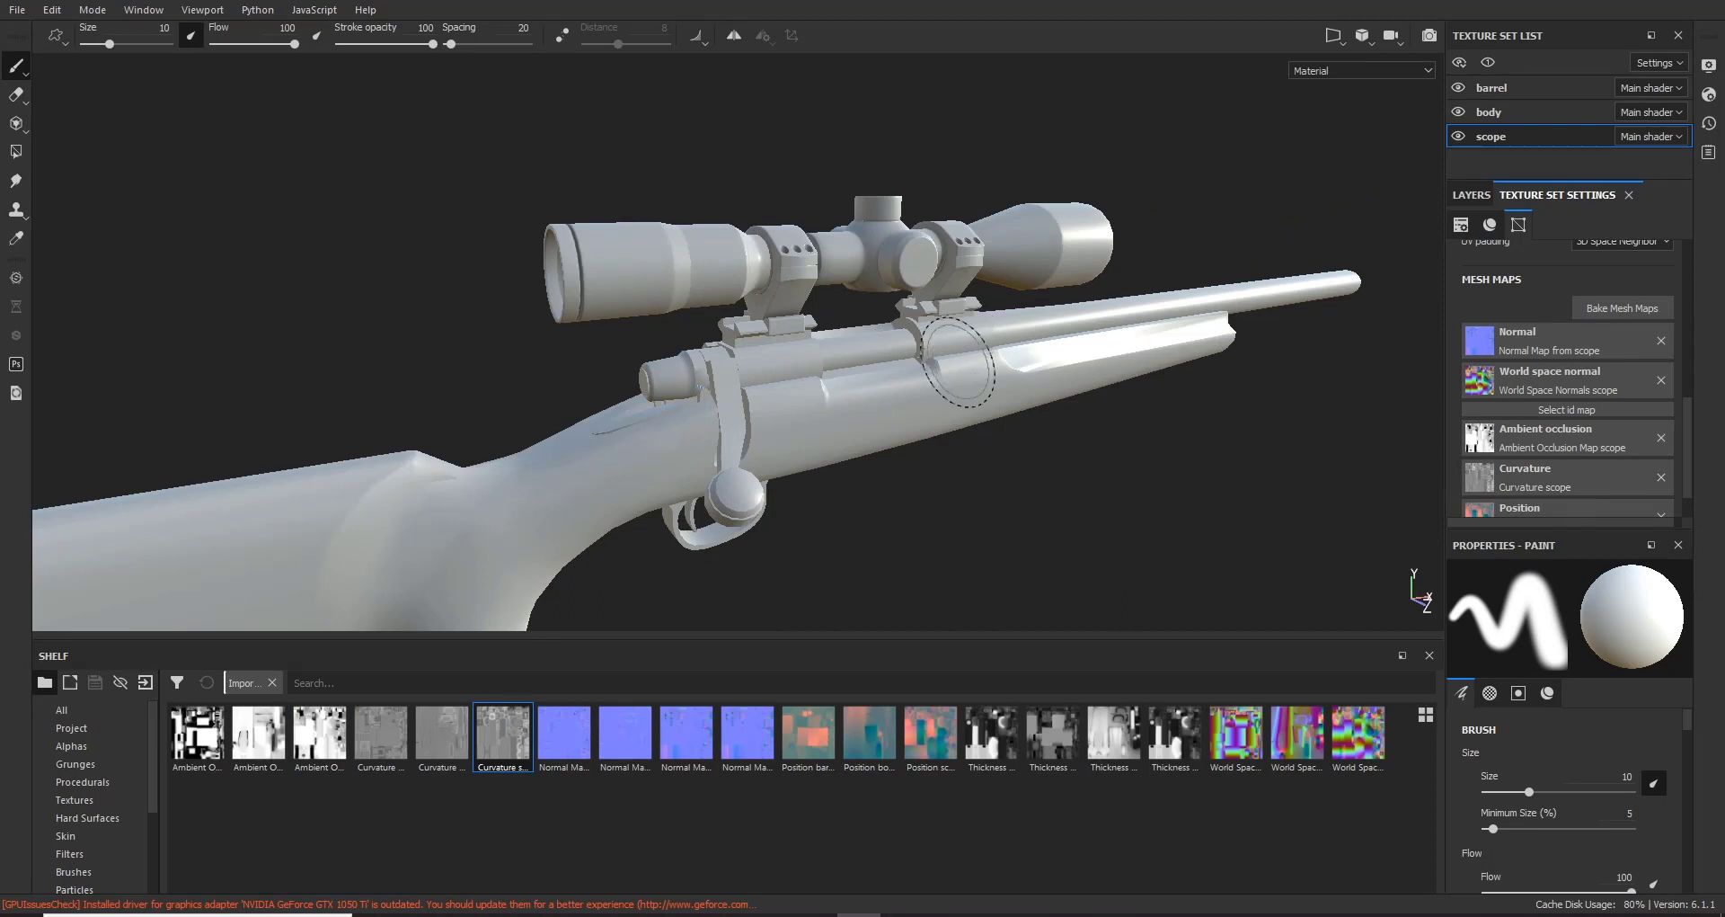
{"action": "left_click", "coordinate": [1533, 108]}
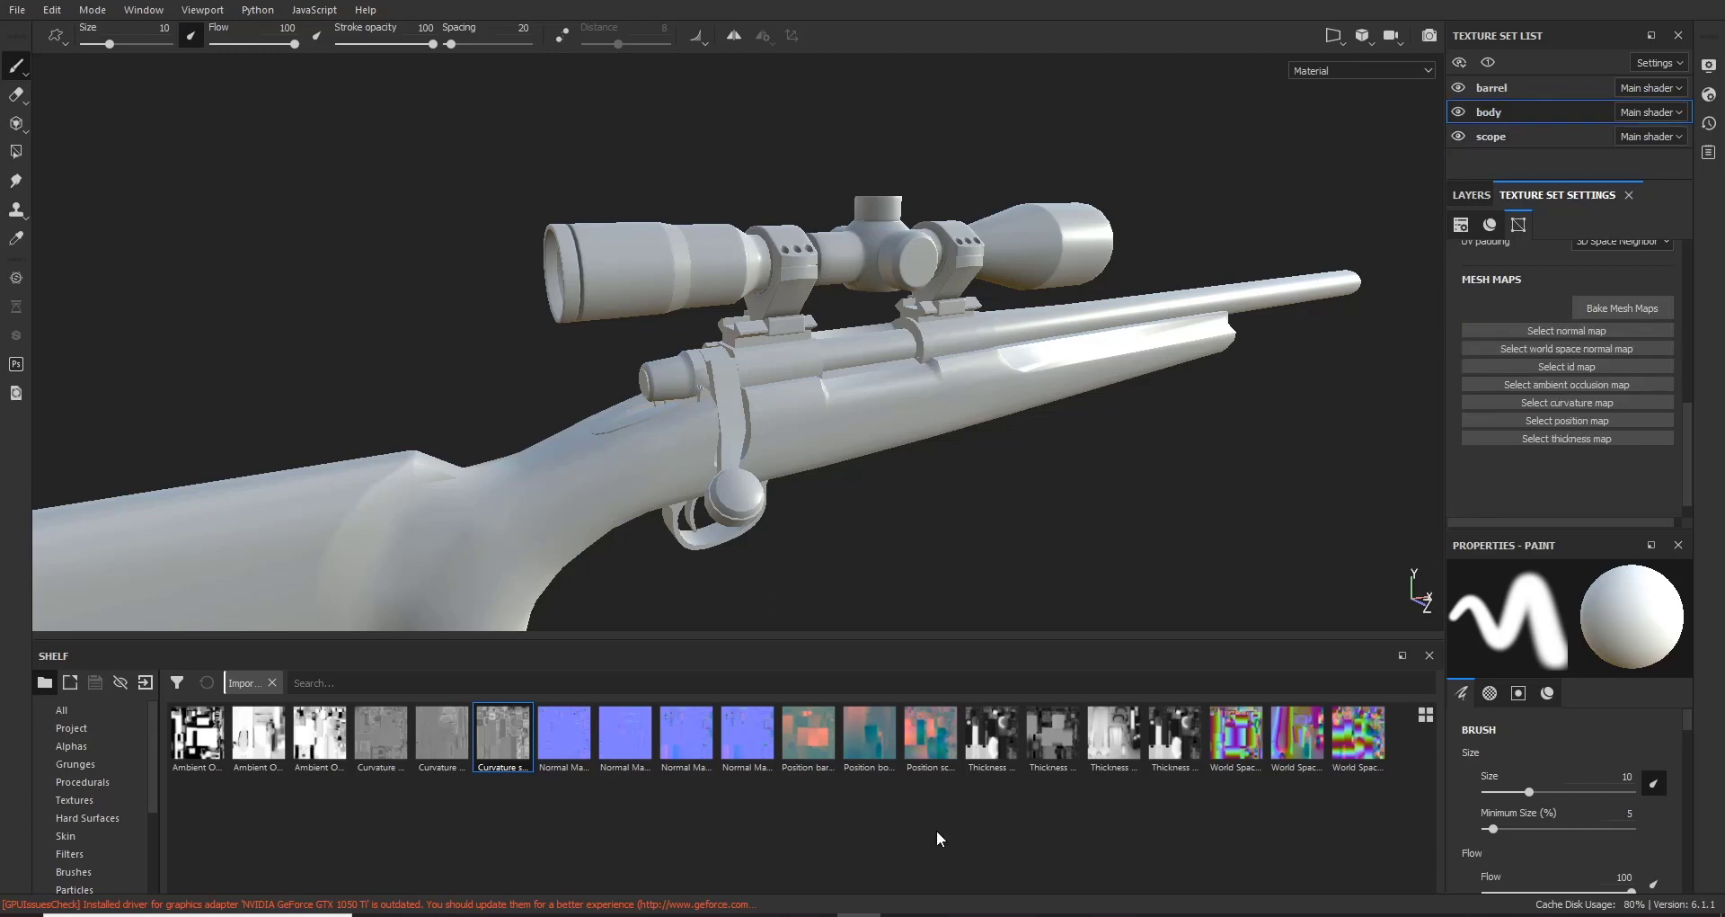
{"action": "left_click_drag", "start_coordinate": [258, 737], "coordinate": [1567, 384]}
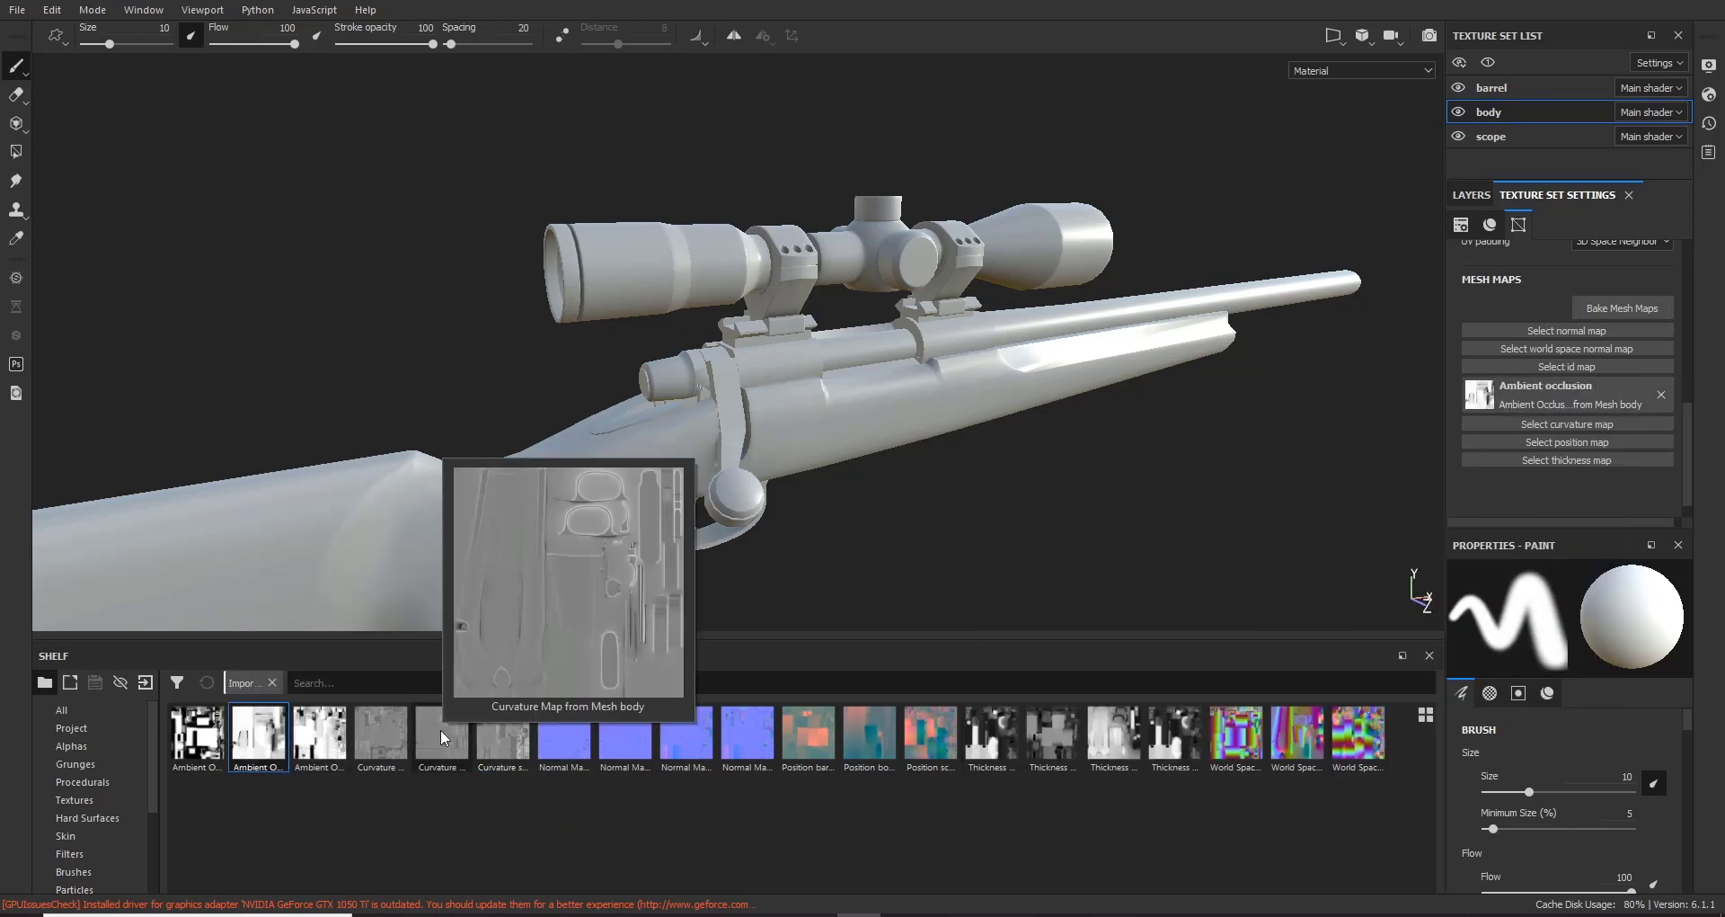
{"action": "left_click_drag", "start_coordinate": [442, 737], "coordinate": [1567, 427]}
{"action": "left_click_drag", "start_coordinate": [617, 765], "coordinate": [1612, 335]}
{"action": "left_click_drag", "start_coordinate": [869, 732], "coordinate": [1567, 485]}
{"action": "left_click_drag", "start_coordinate": [1297, 733], "coordinate": [1567, 370]}
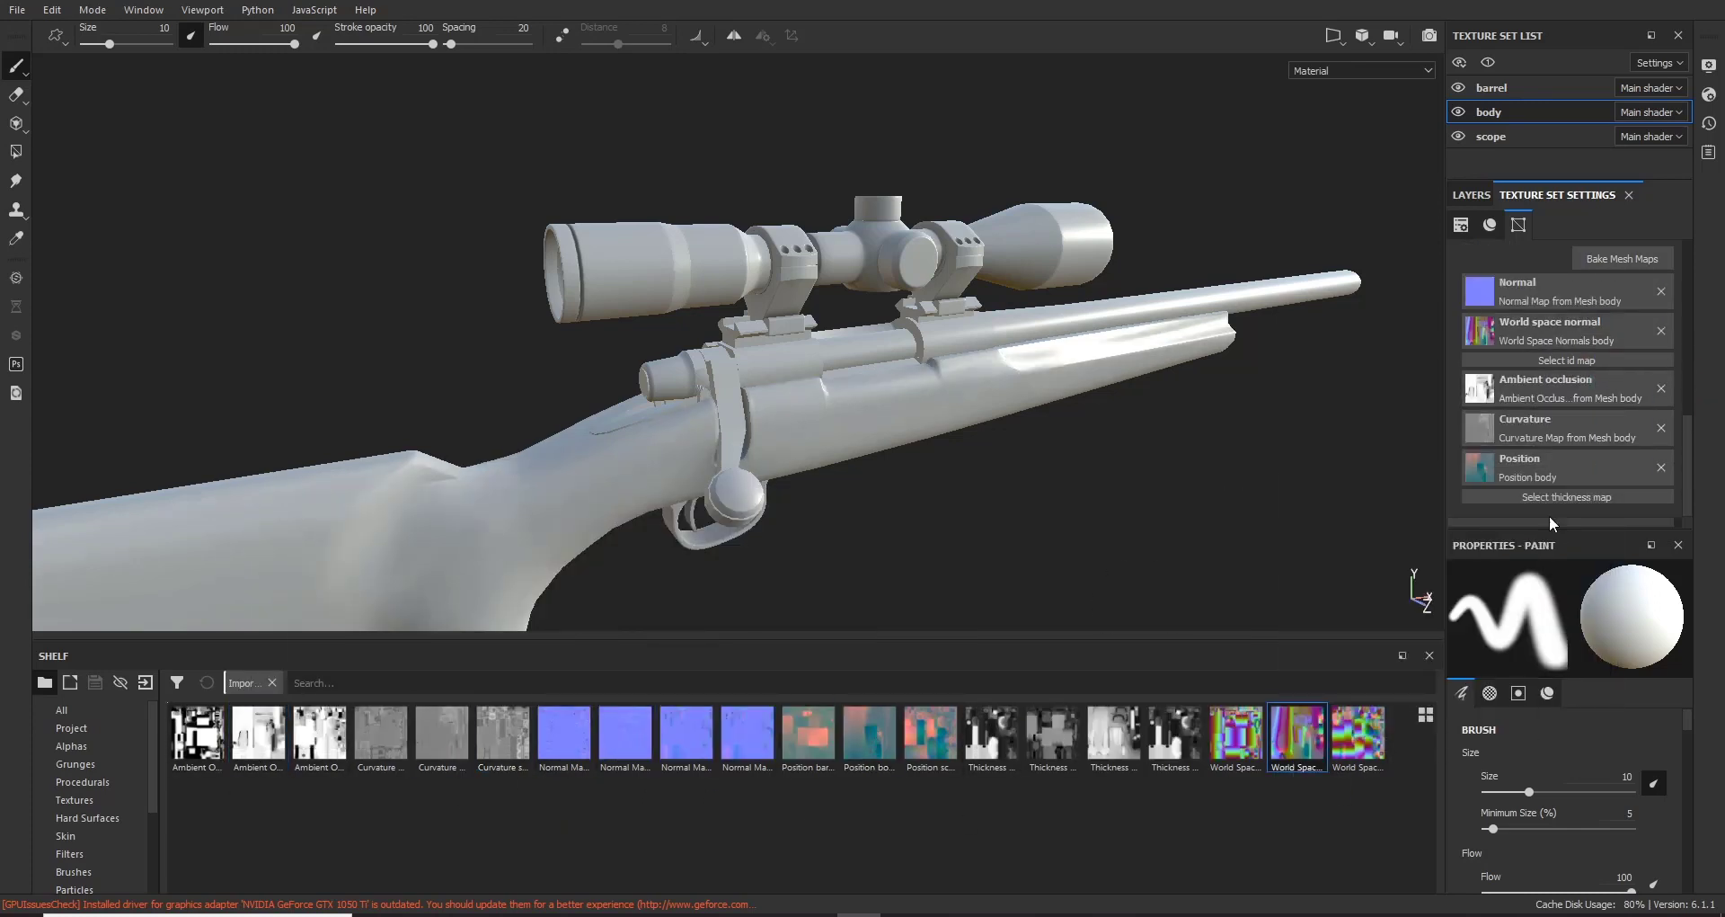
Step: Assign the body's thickness map to the thickness slot of the body texture set
{"action": "left_click_drag", "start_coordinate": [1069, 744], "coordinate": [1567, 496]}
Step: Assign the barrel's ambient occlusion, curvature, normal, position, world space normals and thickness maps to the matching mesh map slots of the barrel texture set
{"action": "left_click", "coordinate": [1492, 87]}
{"action": "left_click_drag", "start_coordinate": [197, 737], "coordinate": [1567, 368]}
{"action": "left_click_drag", "start_coordinate": [378, 744], "coordinate": [1567, 406]}
{"action": "left_click_drag", "start_coordinate": [564, 737], "coordinate": [1567, 314]}
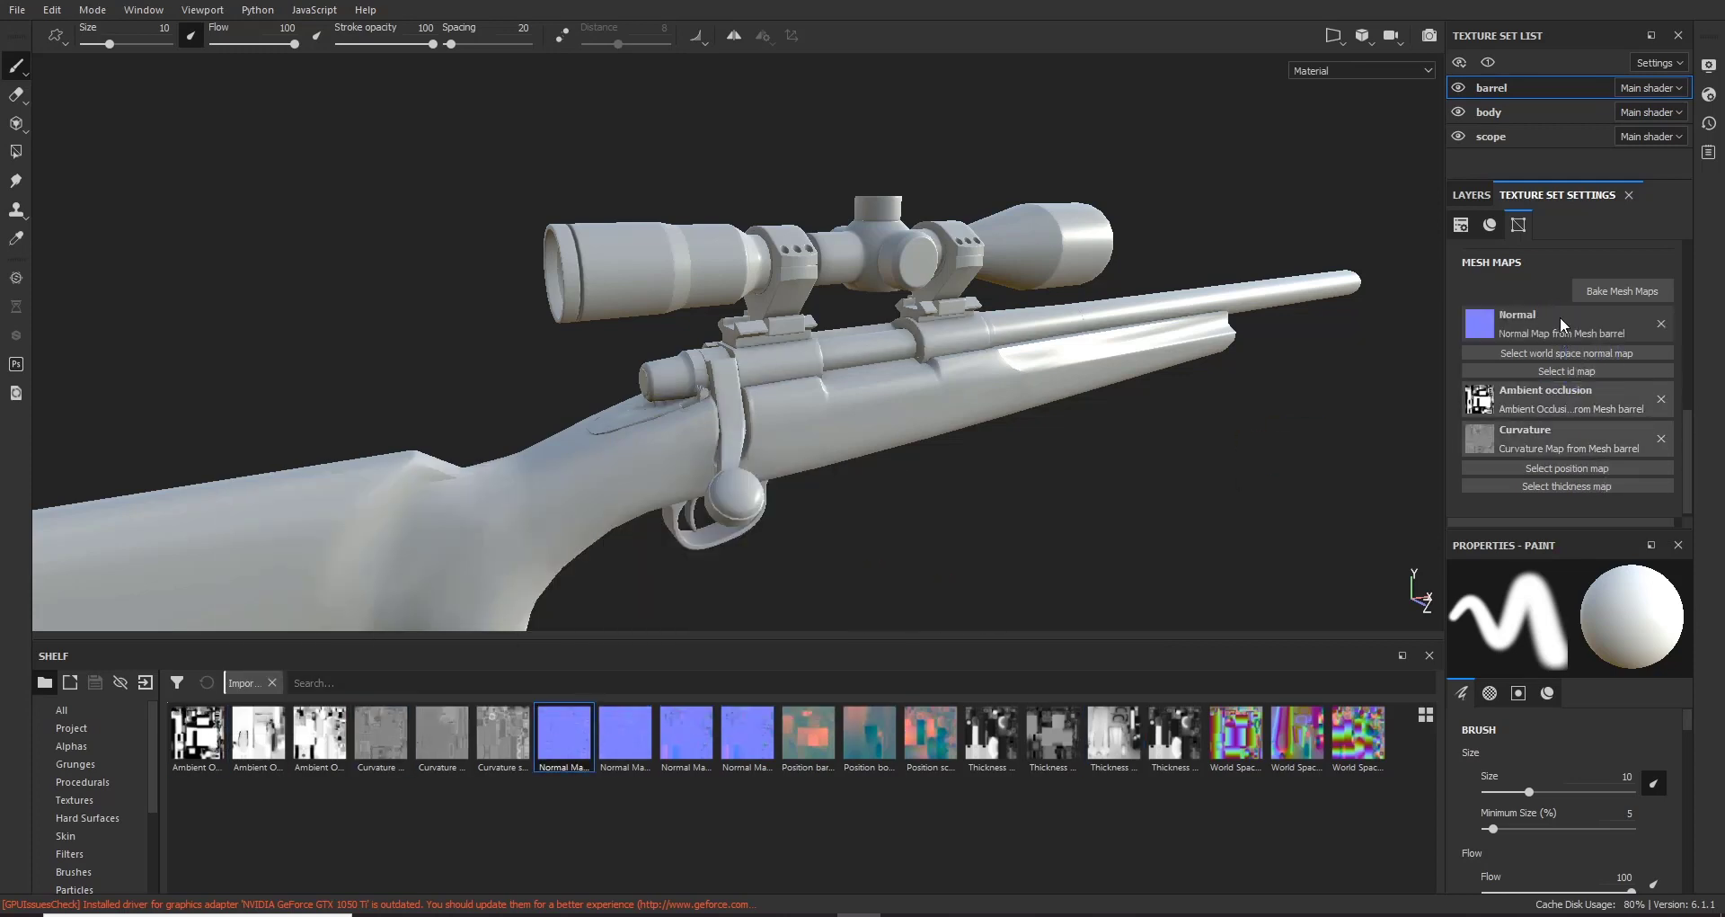
{"action": "left_click_drag", "start_coordinate": [814, 729], "coordinate": [1567, 467]}
{"action": "left_click_drag", "start_coordinate": [1251, 732], "coordinate": [1567, 352]}
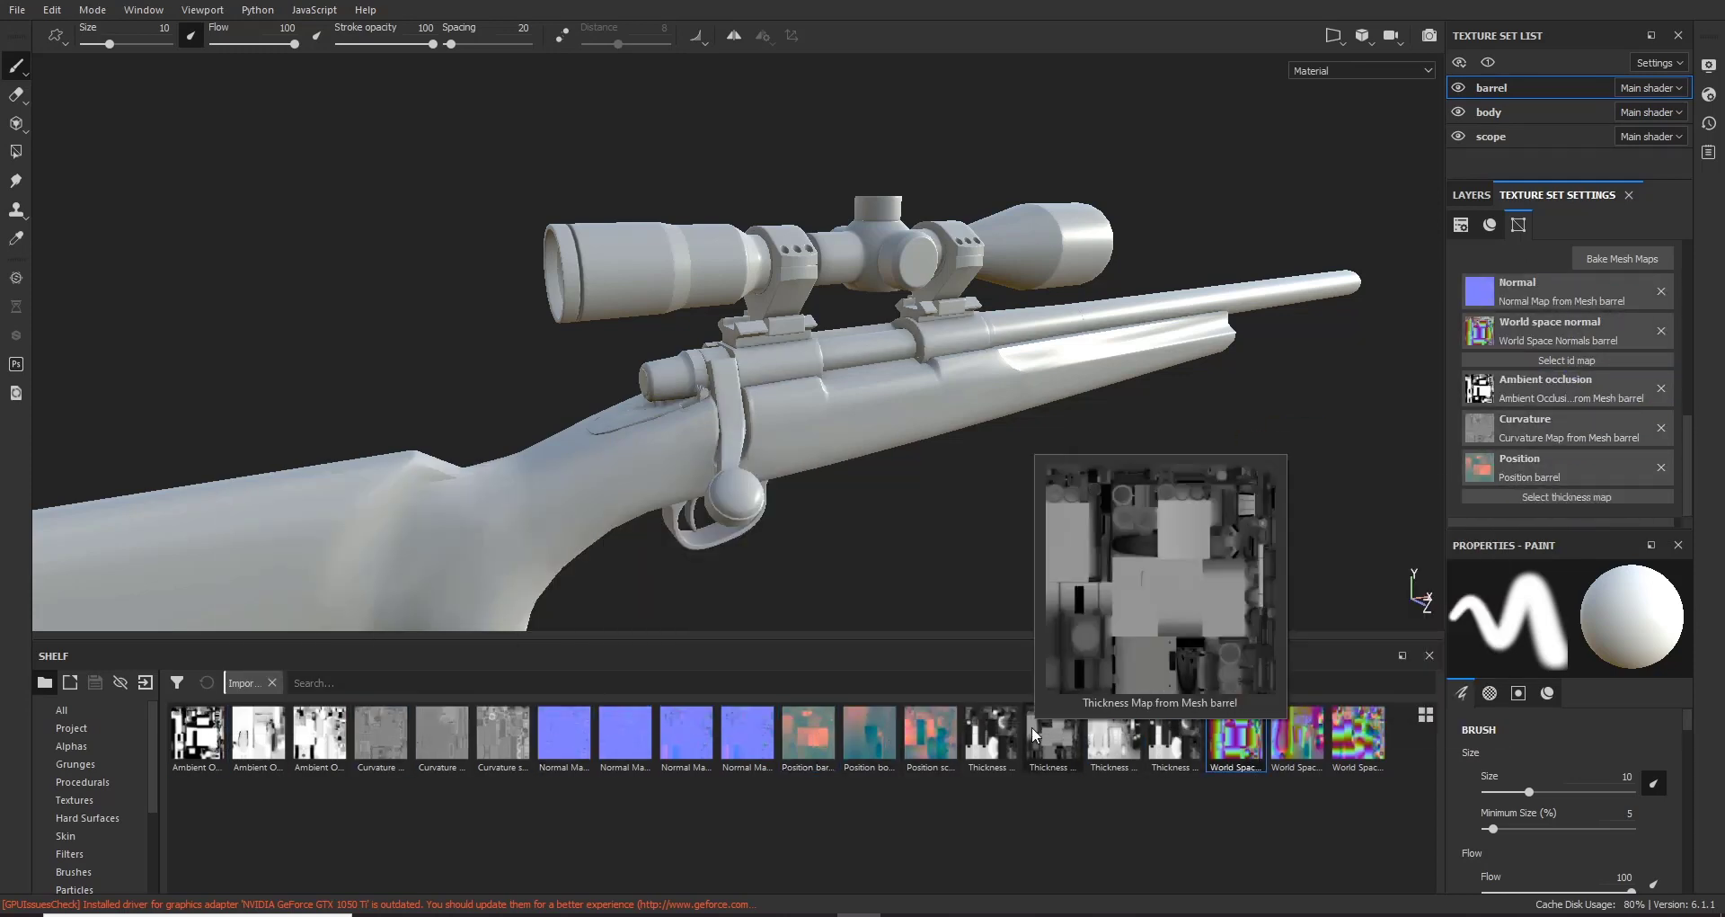
{"action": "left_click_drag", "start_coordinate": [1053, 732], "coordinate": [1567, 503]}
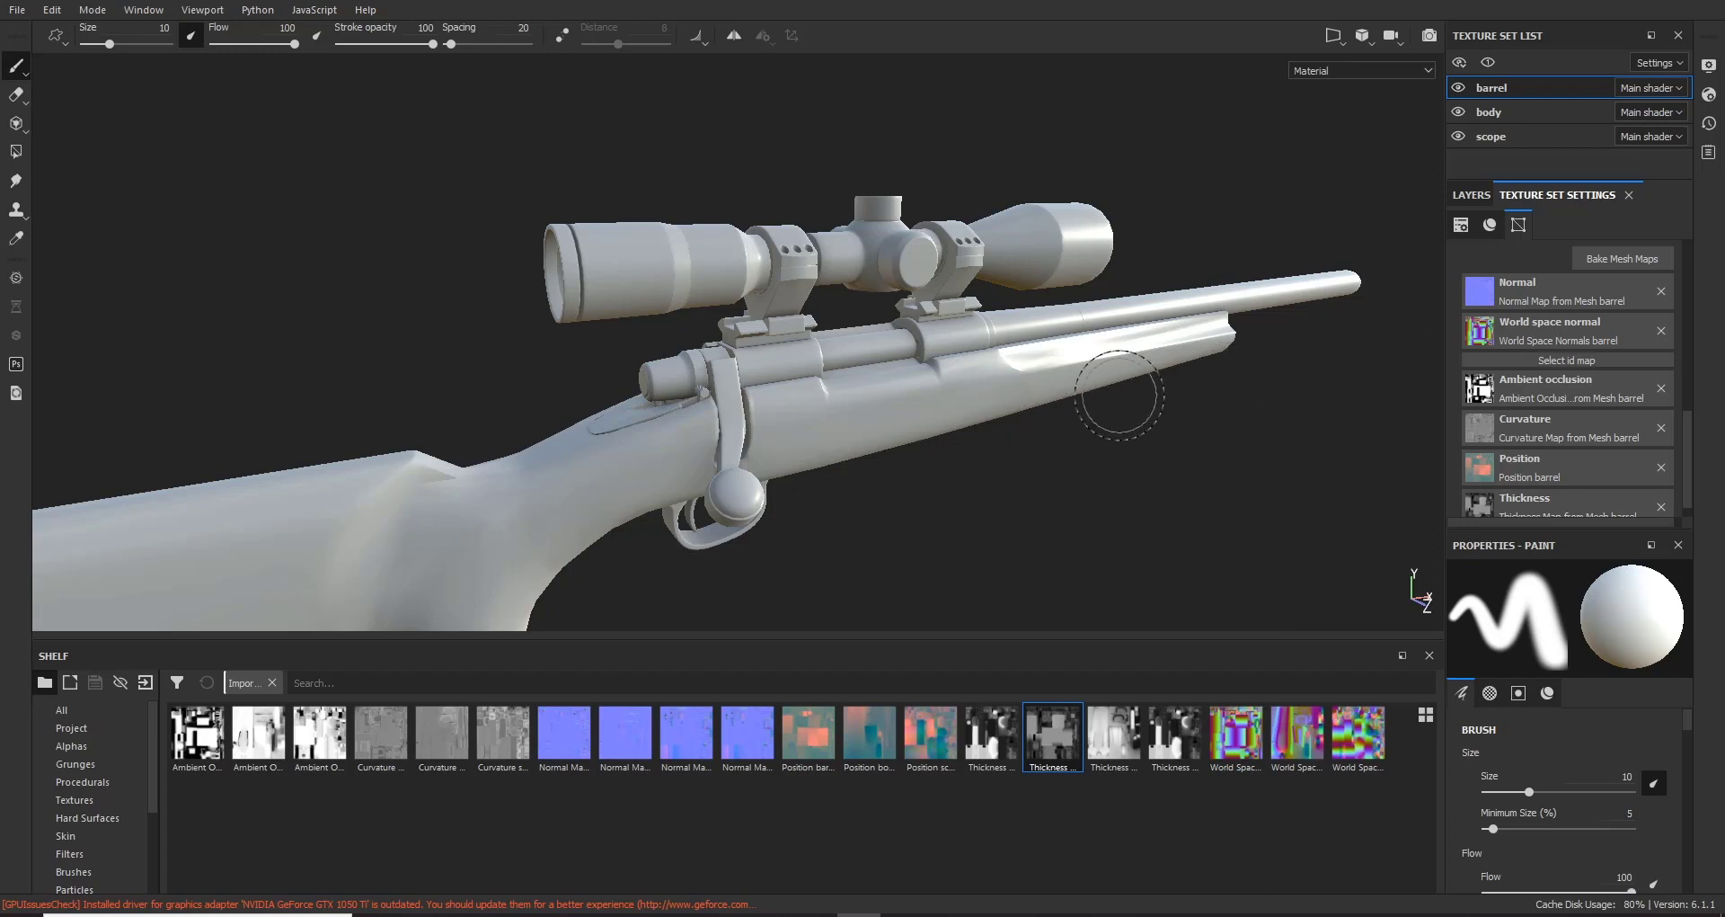
Step: Replace Layer 1 of the barrel texture set with a fill layer named base
{"action": "left_click_drag", "start_coordinate": [1082, 347], "coordinate": [1047, 348], "text": "alt"}
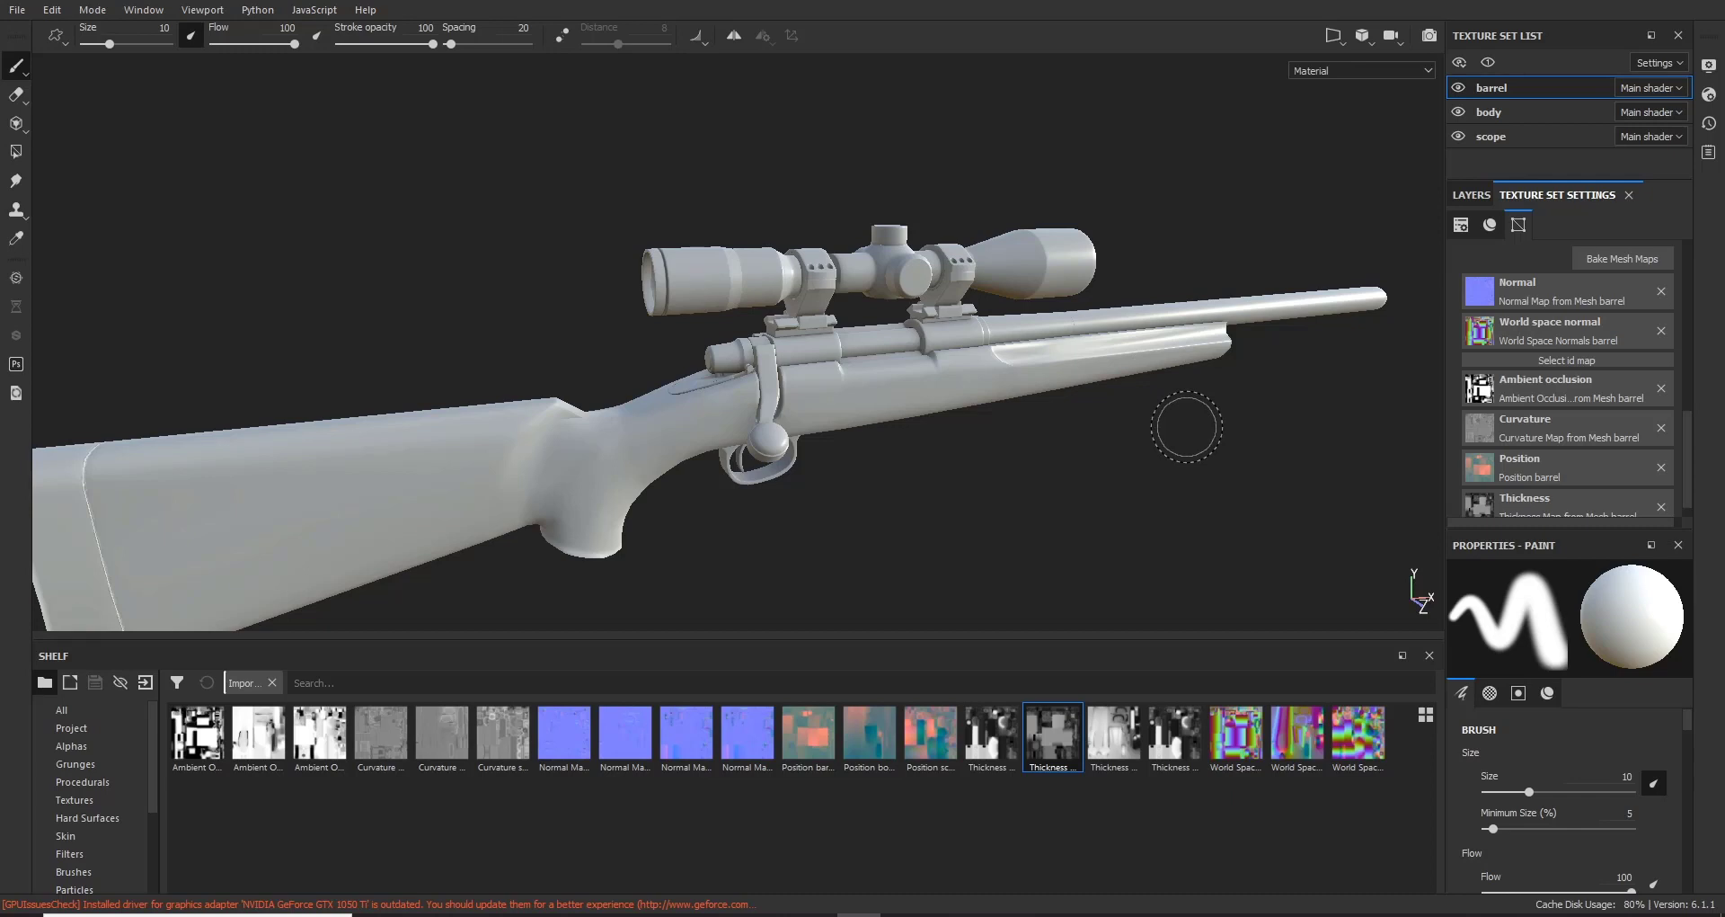
{"action": "left_click_drag", "start_coordinate": [1087, 414], "coordinate": [1085, 430], "text": "alt"}
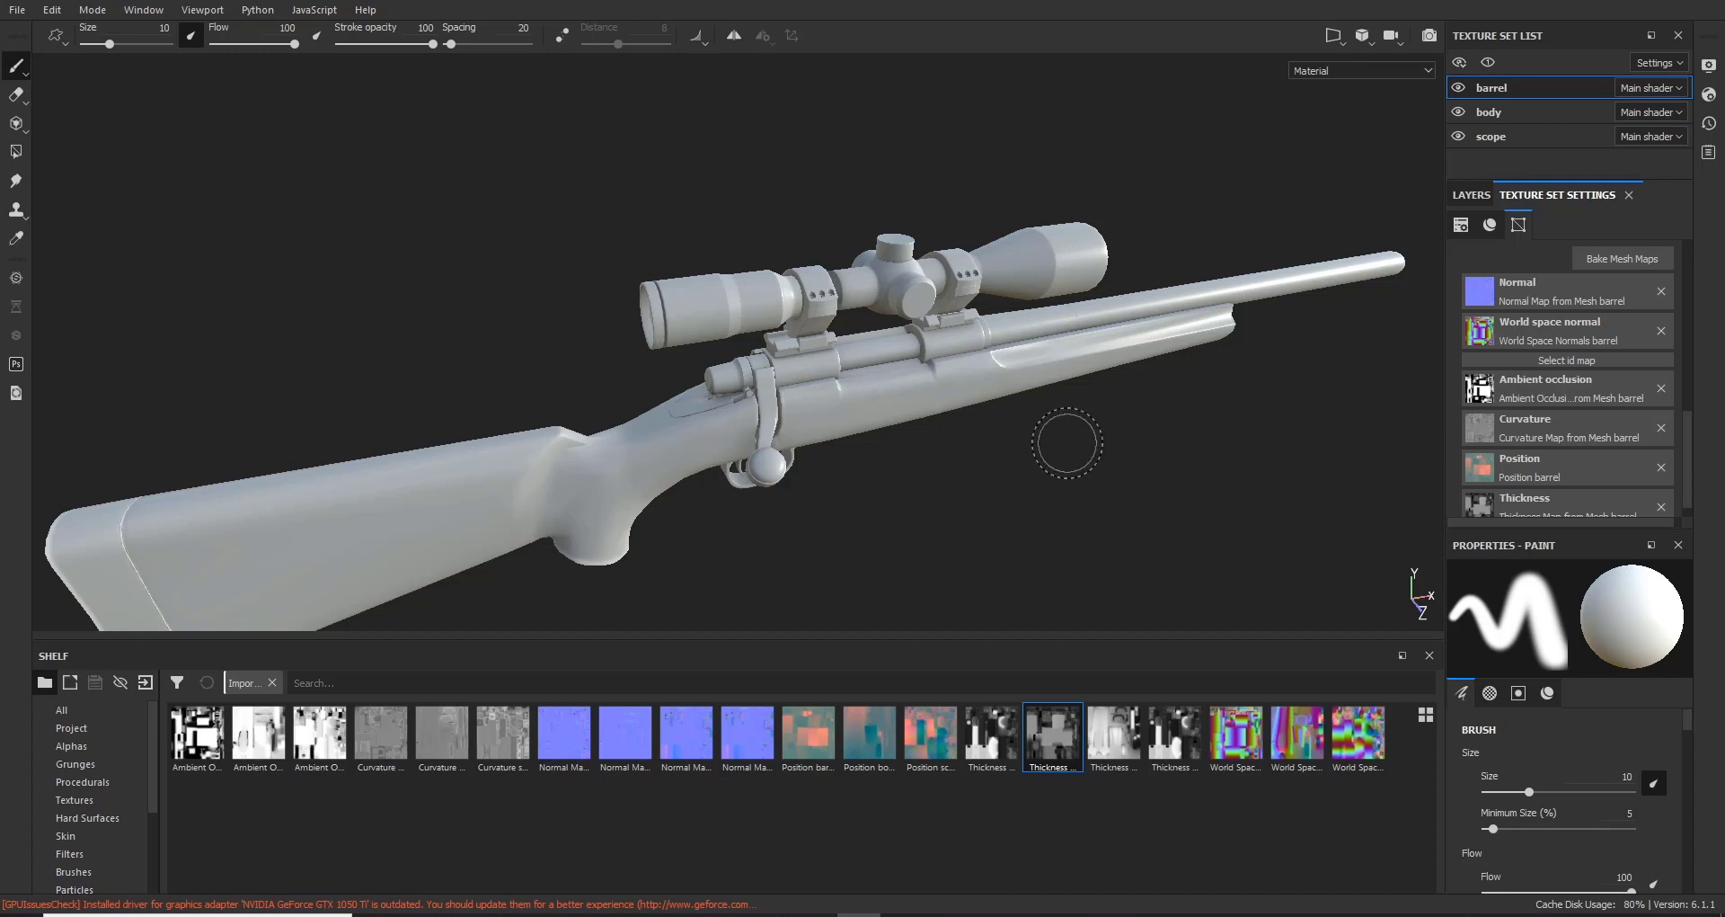
{"action": "left_click", "coordinate": [1473, 196]}
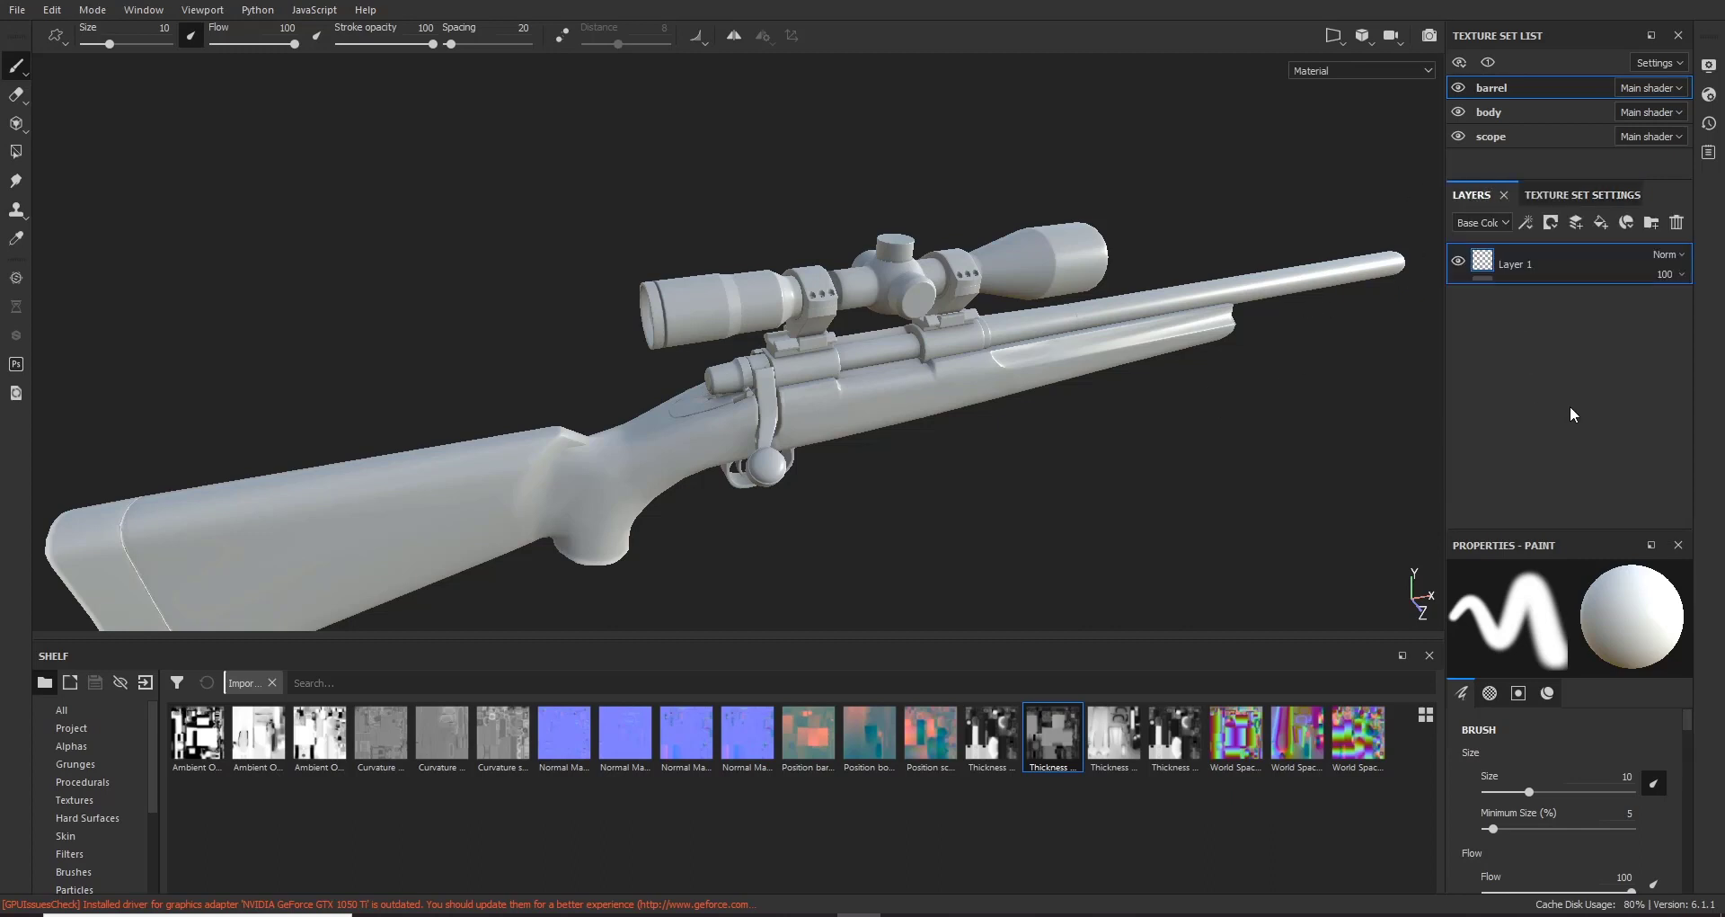
{"action": "left_click", "coordinate": [1677, 223]}
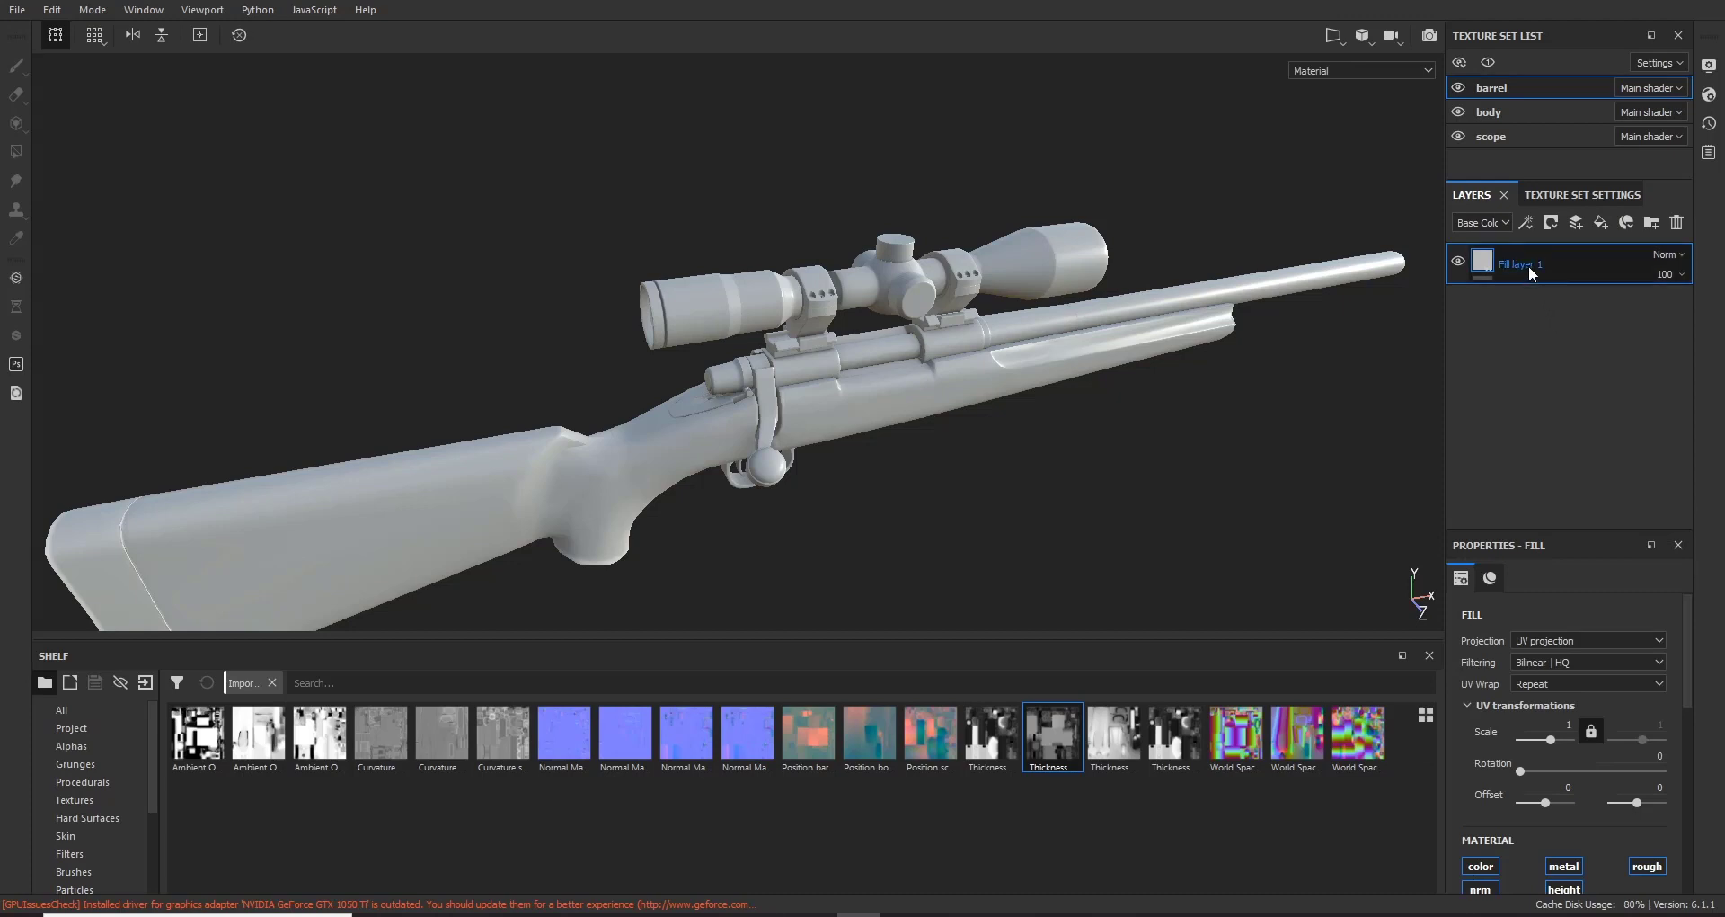
{"action": "type", "text": "base"}
{"action": "key", "text": "Return"}
Step: Set the base layer's metallic value to about 0.92 and its roughness to about 0.40
{"action": "scroll", "coordinate": [1586, 692], "scroll_direction": "down", "scroll_amount": 2}
{"action": "left_click_drag", "start_coordinate": [1599, 530], "coordinate": [1611, 336]}
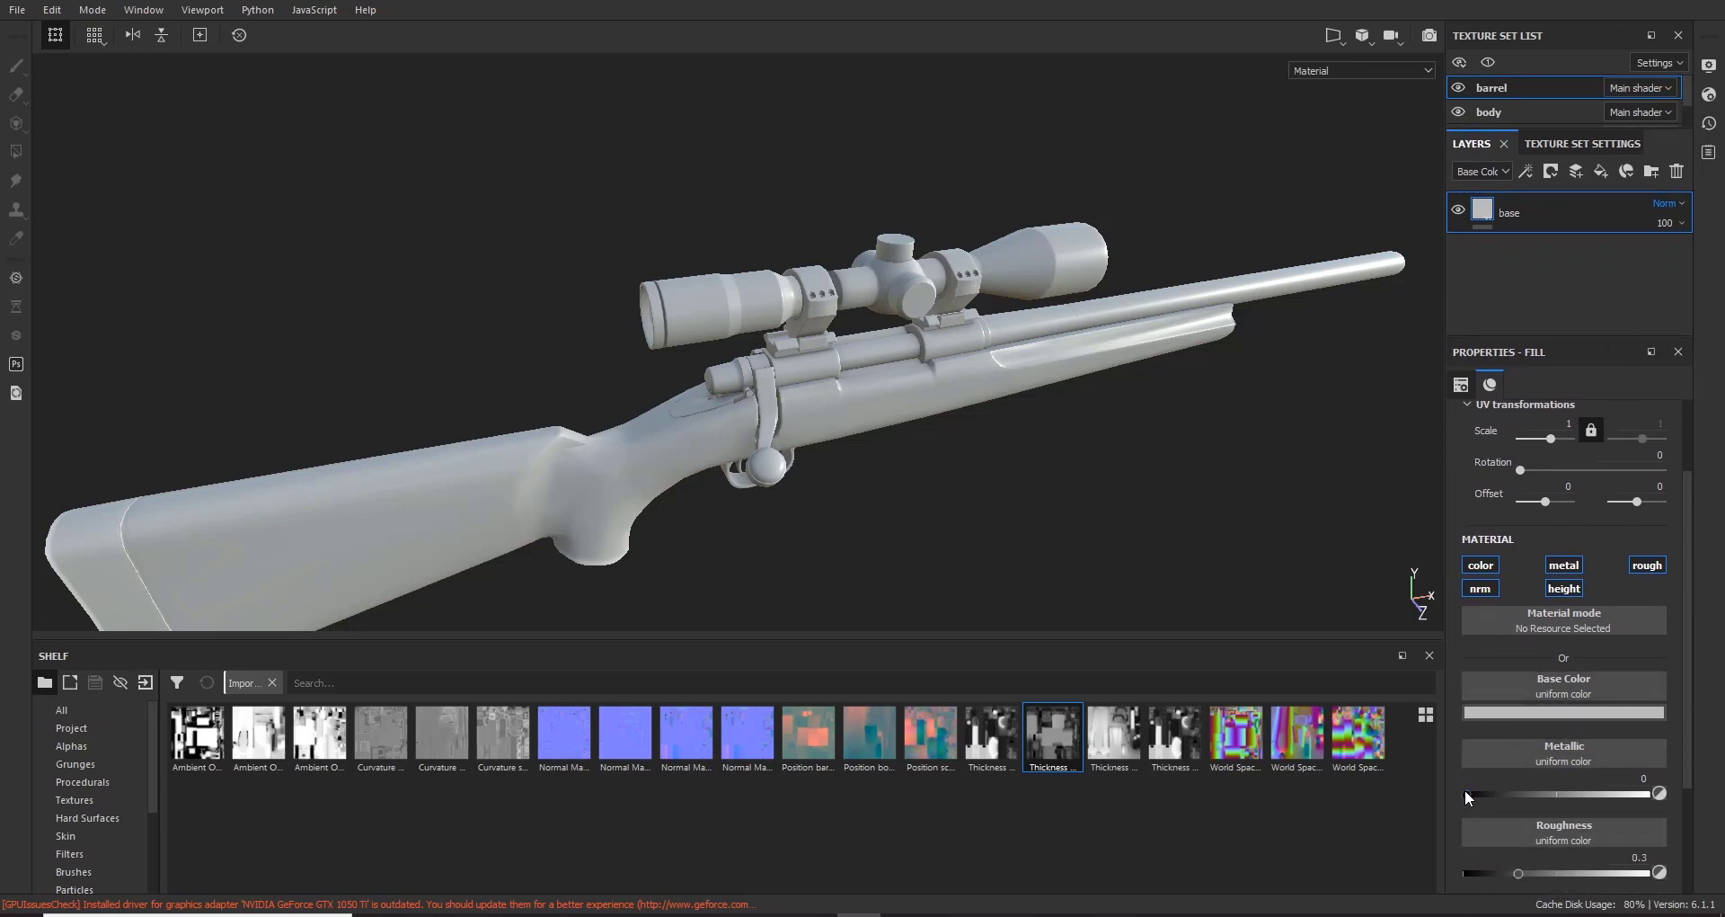
{"action": "left_click_drag", "start_coordinate": [1466, 793], "coordinate": [1568, 792]}
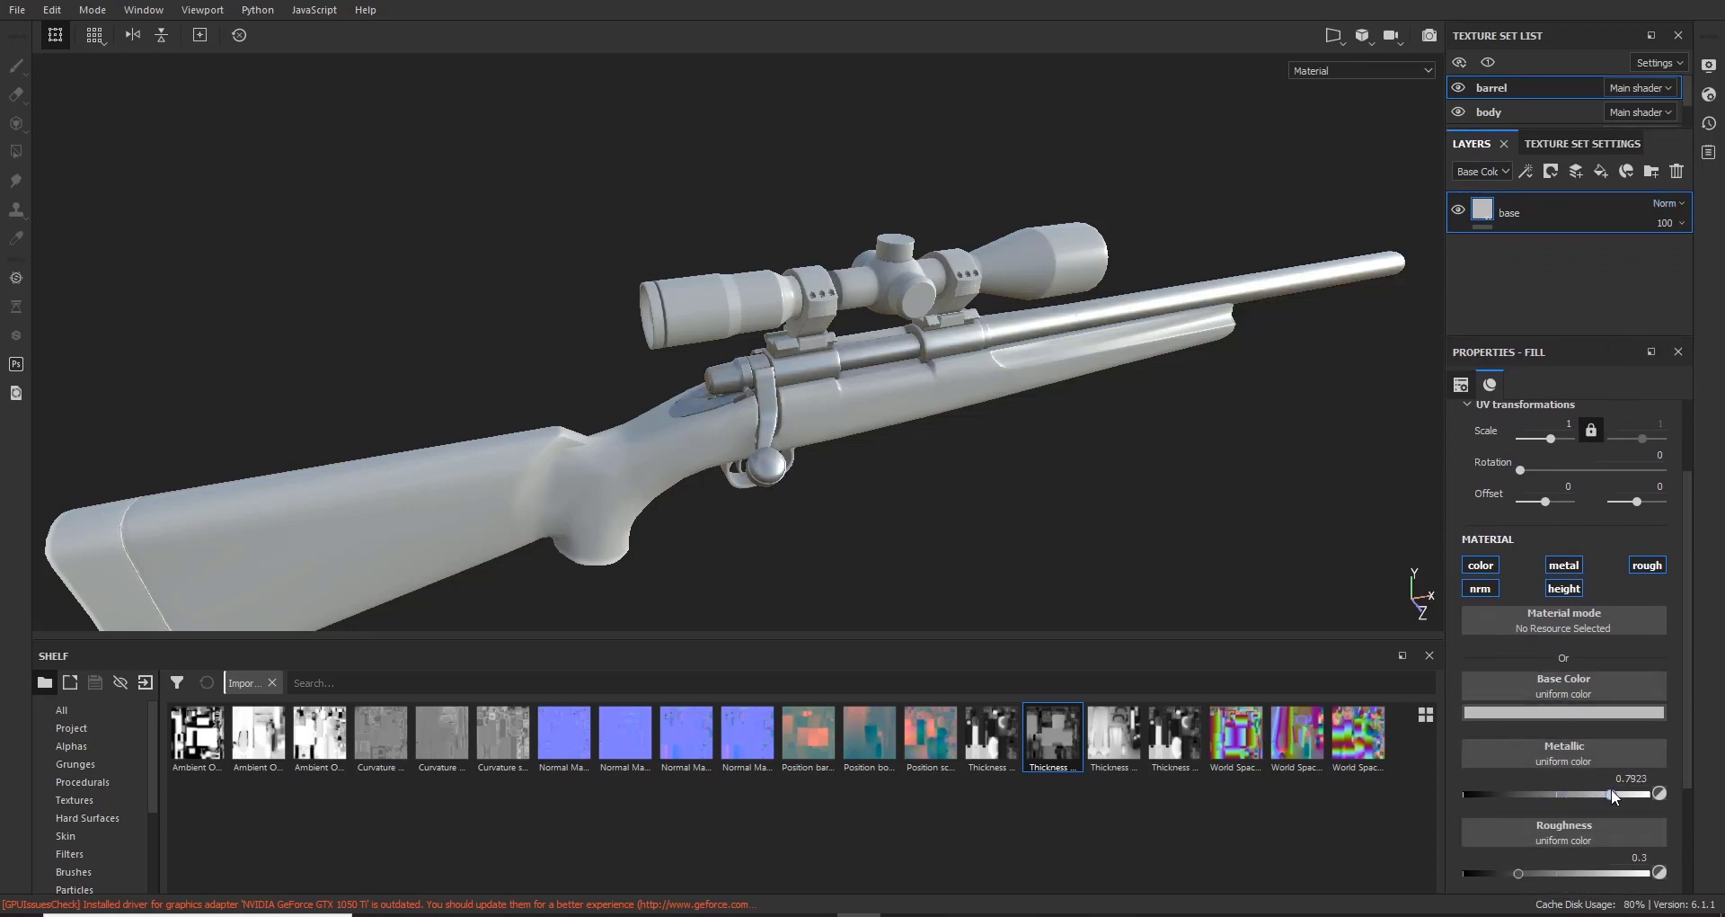
{"action": "left_click_drag", "start_coordinate": [1626, 789], "coordinate": [1633, 793]}
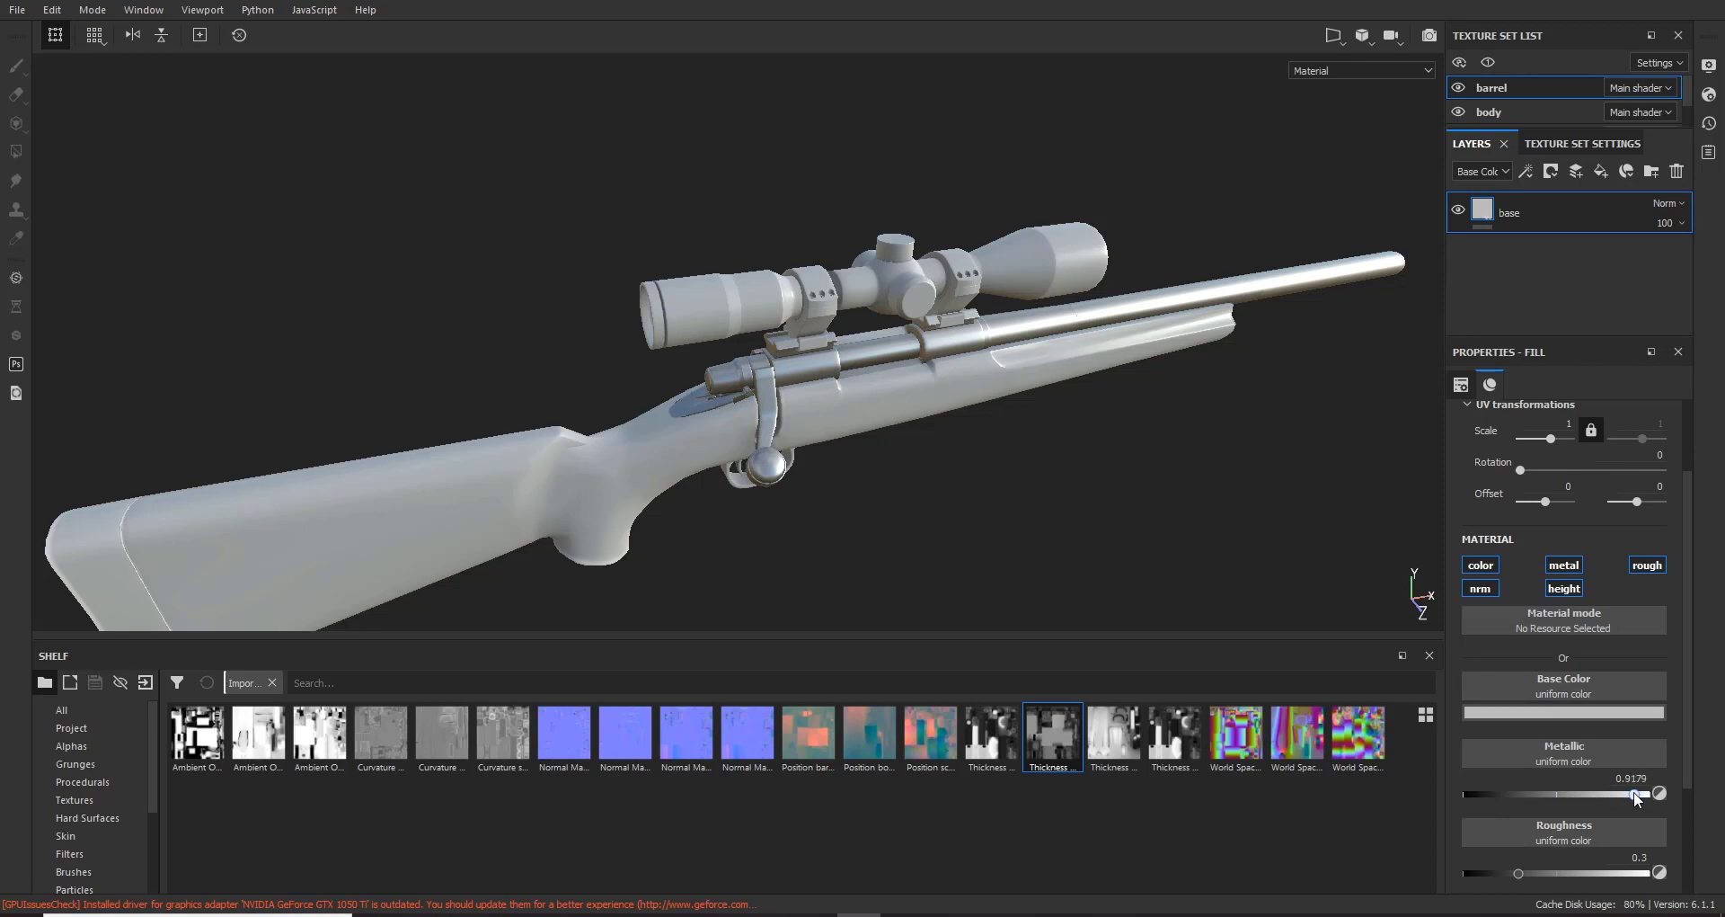
{"action": "scroll", "coordinate": [816, 390], "scroll_direction": "up", "scroll_amount": 4}
{"action": "left_click_drag", "start_coordinate": [814, 374], "coordinate": [946, 381], "text": "alt"}
{"action": "scroll", "coordinate": [908, 329], "scroll_direction": "up", "scroll_amount": 2}
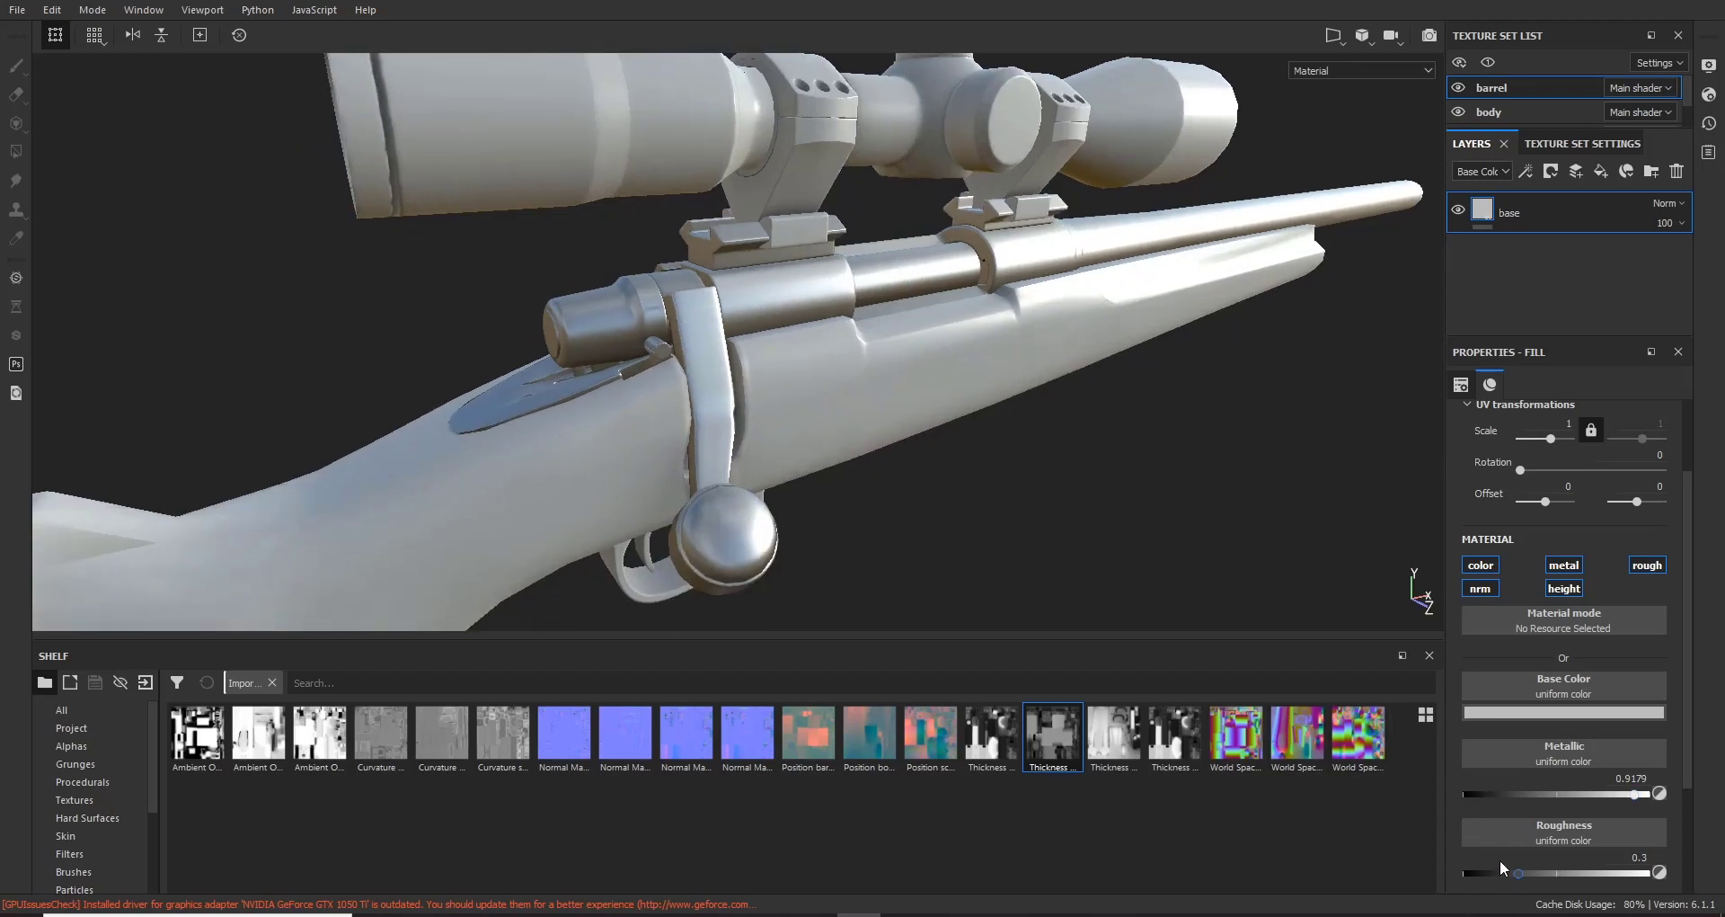
{"action": "left_click_drag", "start_coordinate": [1518, 872], "coordinate": [1539, 870]}
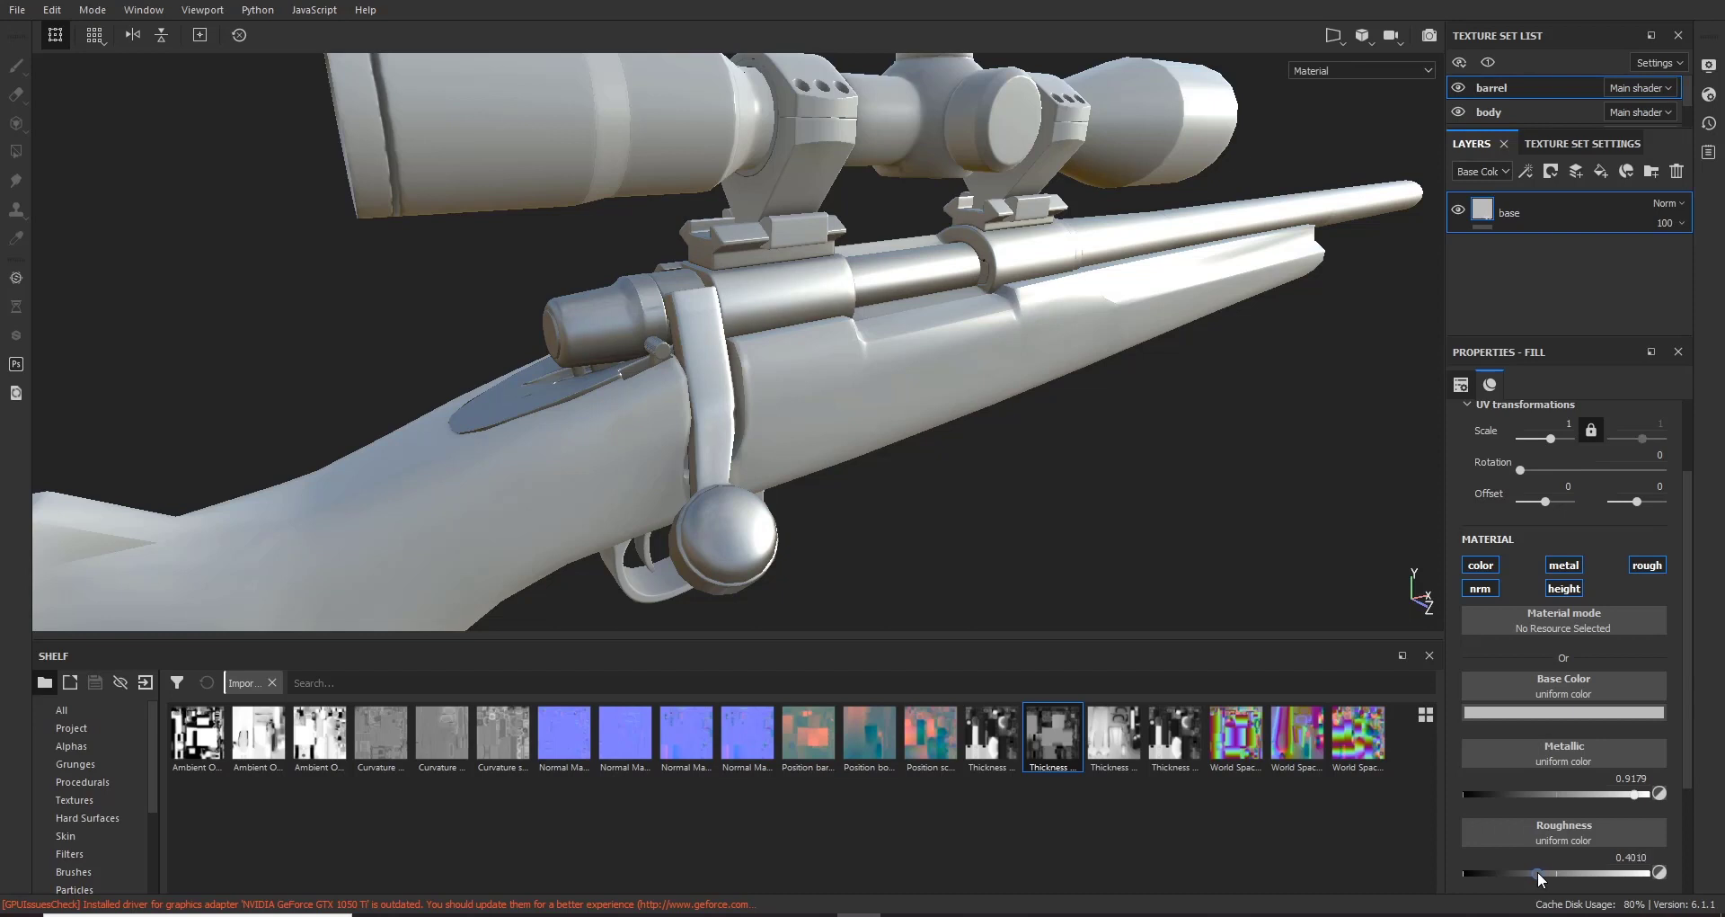
{"action": "left_click_drag", "start_coordinate": [955, 311], "coordinate": [953, 318], "text": "alt"}
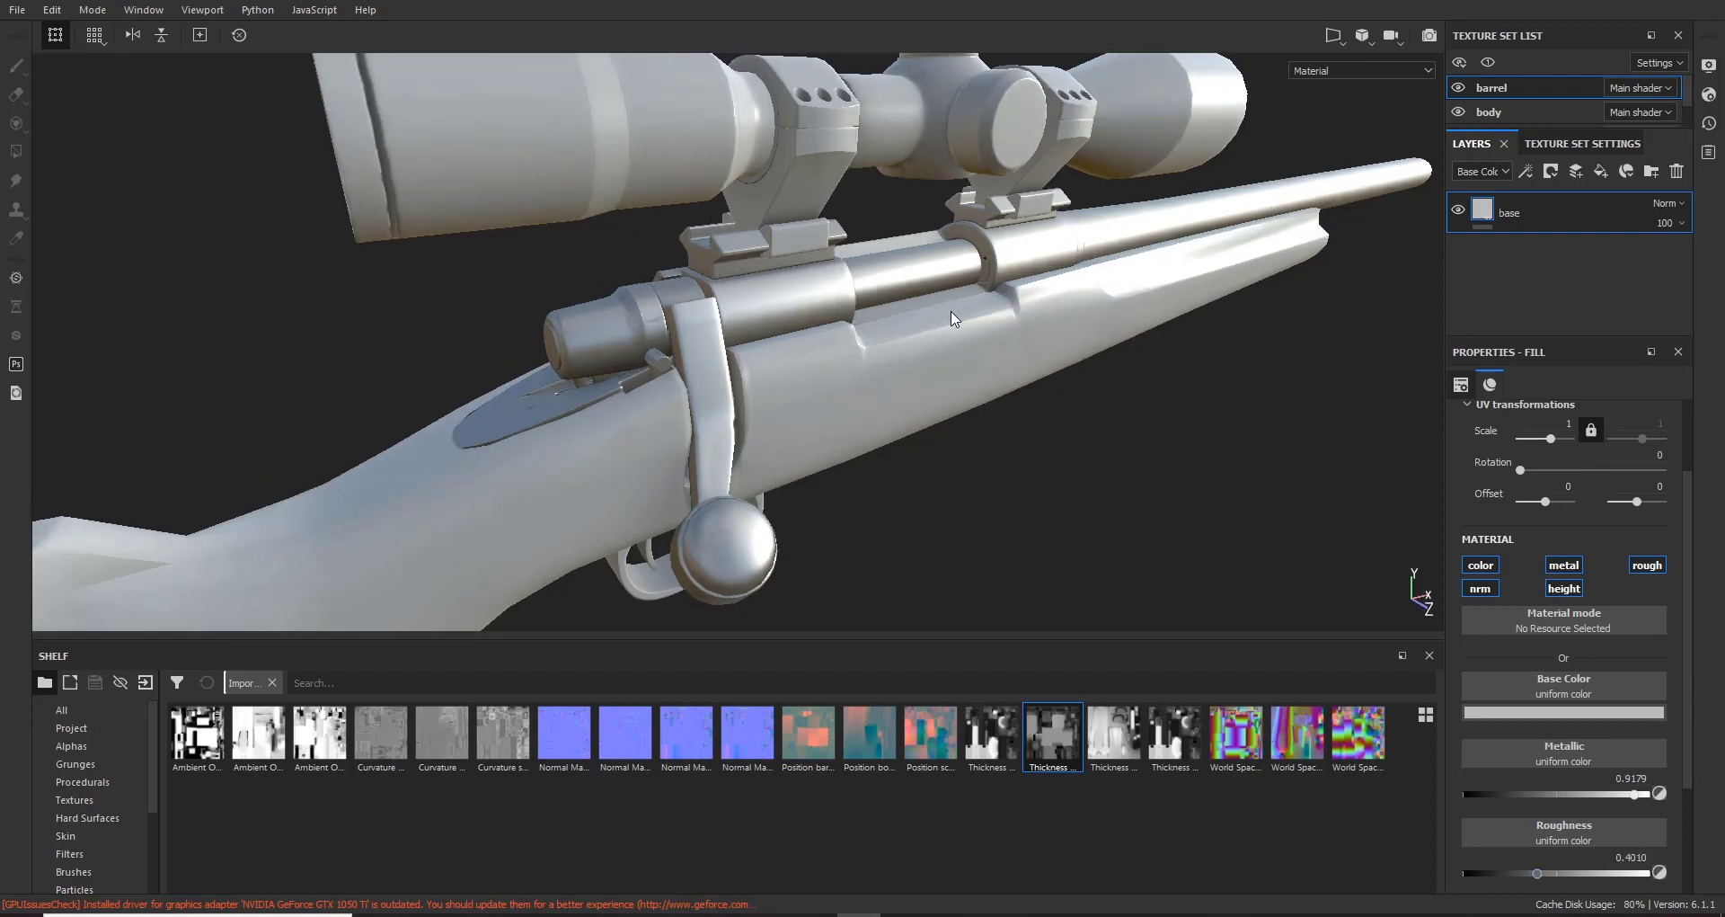
Step: Darken the base layer's base color to a dark neutral grey
{"action": "left_click", "coordinate": [1535, 713]}
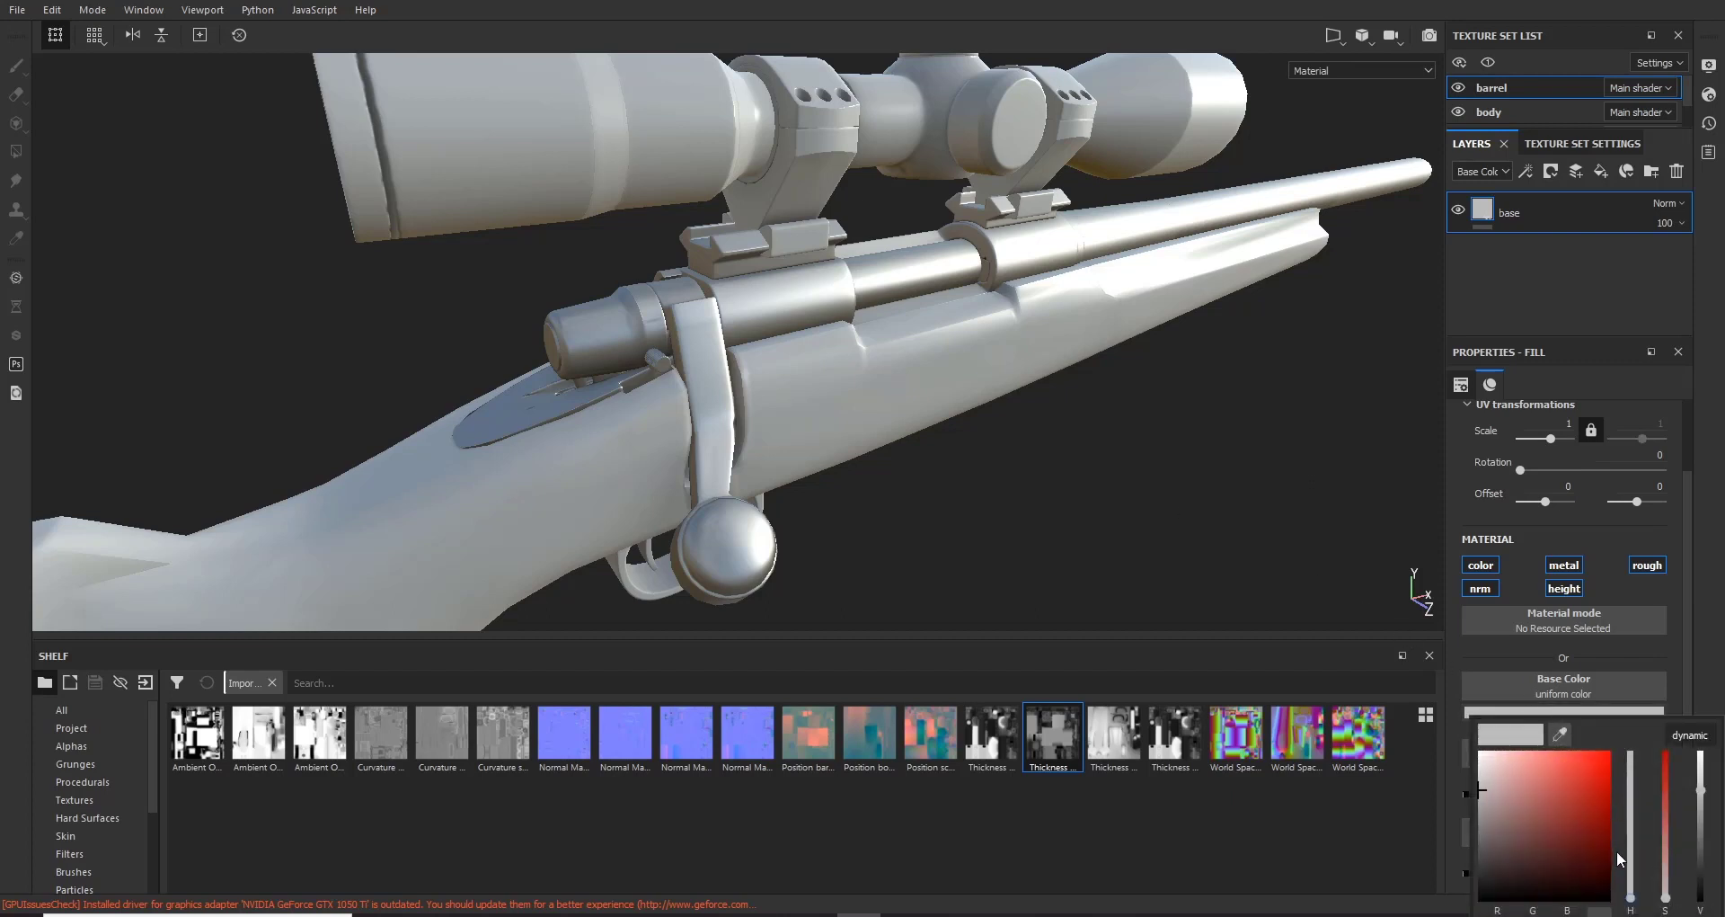
{"action": "left_click_drag", "start_coordinate": [1629, 855], "coordinate": [1630, 831]}
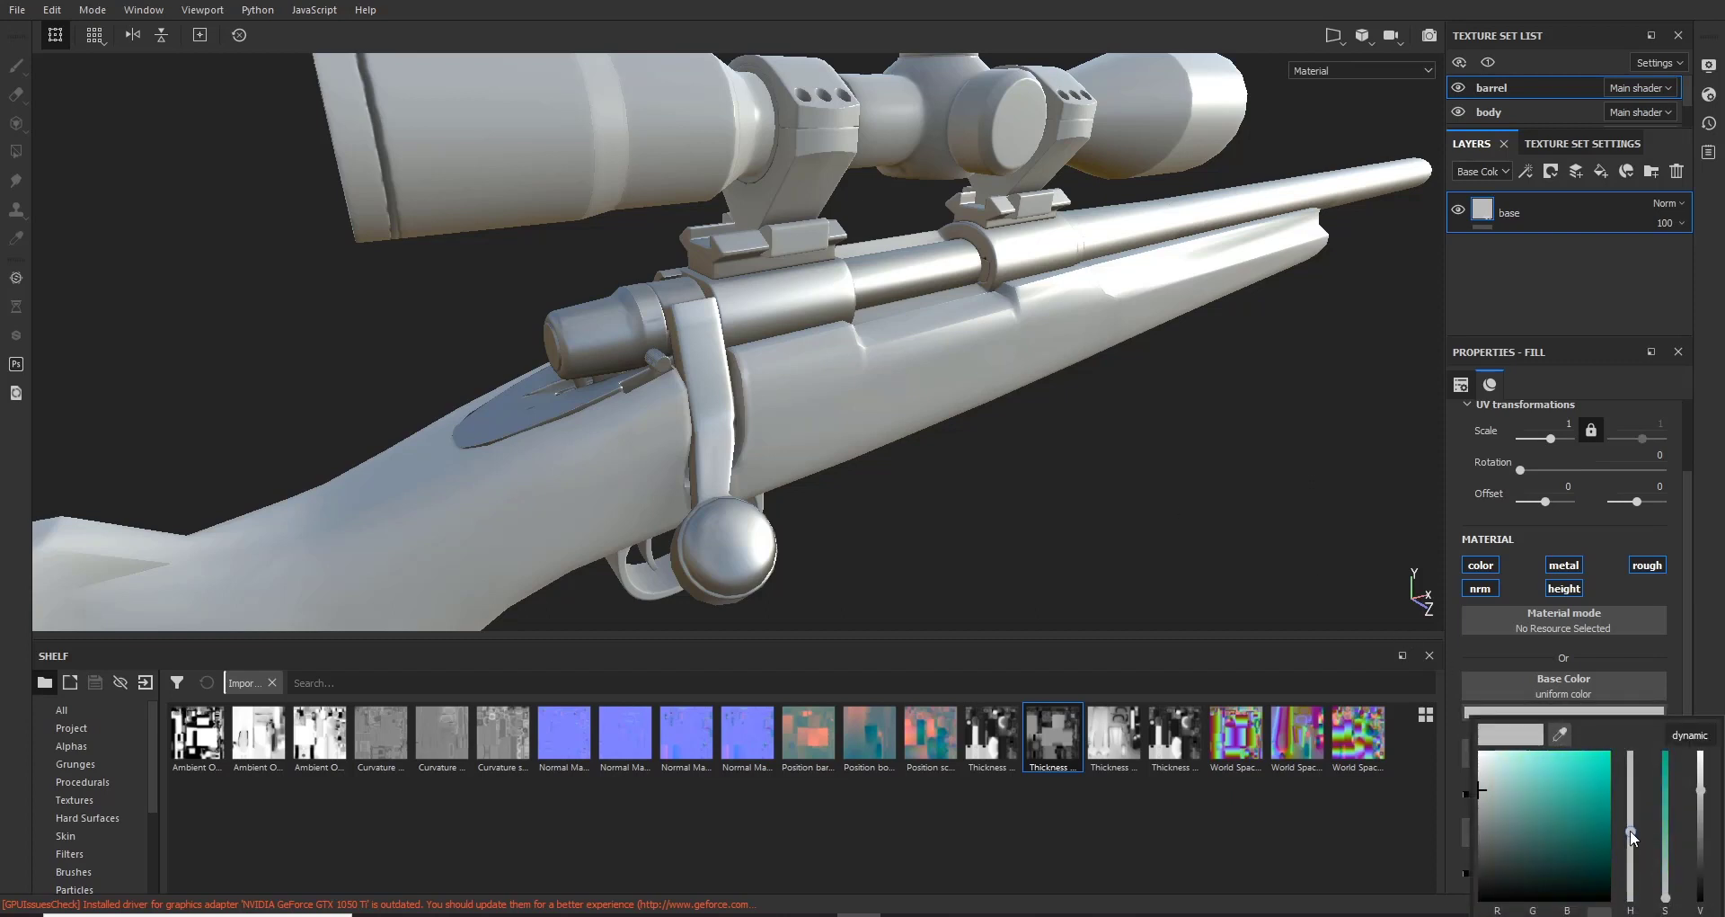
{"action": "left_click_drag", "start_coordinate": [1701, 790], "coordinate": [1701, 851]}
{"action": "left_click", "coordinate": [1065, 386]}
{"action": "mouse_move", "coordinate": [1066, 387]}
{"action": "left_mouse_down", "text": "alt"}
{"action": "mouse_move", "coordinate": [1059, 431]}
{"action": "mouse_move", "coordinate": [1048, 374]}
{"action": "mouse_move", "coordinate": [1082, 397]}
{"action": "mouse_move", "coordinate": [1076, 370]}
{"action": "left_mouse_up", "text": "alt"}
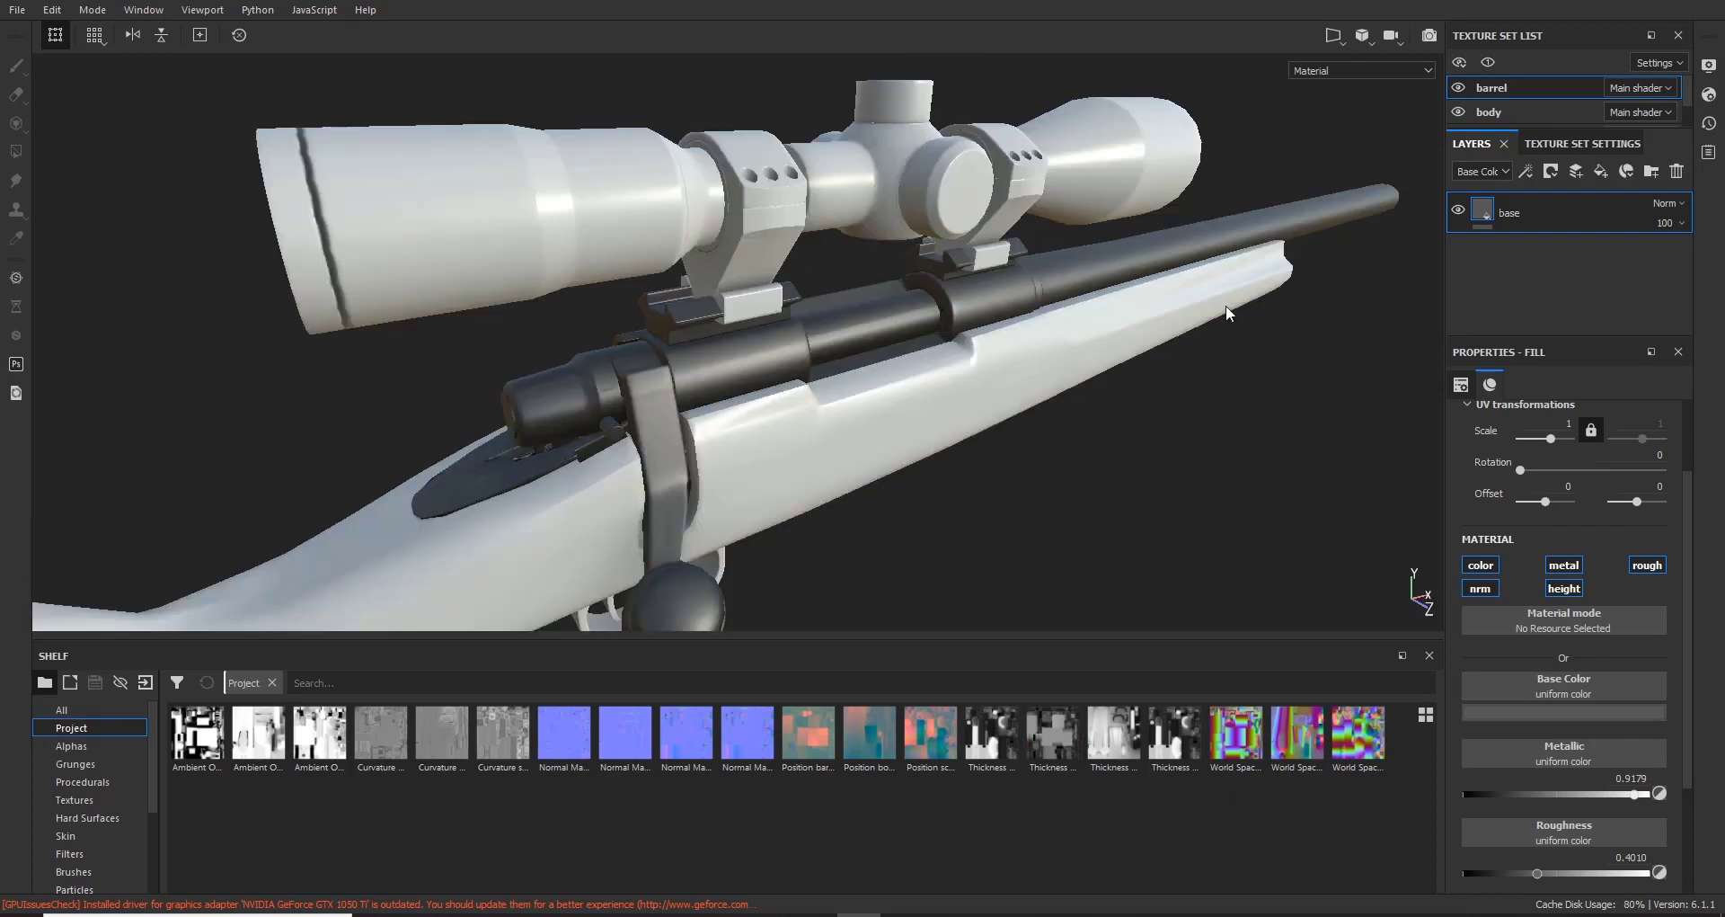
Step: Add a fill layer named color_var above the base layer
{"action": "left_click", "coordinate": [1600, 171]}
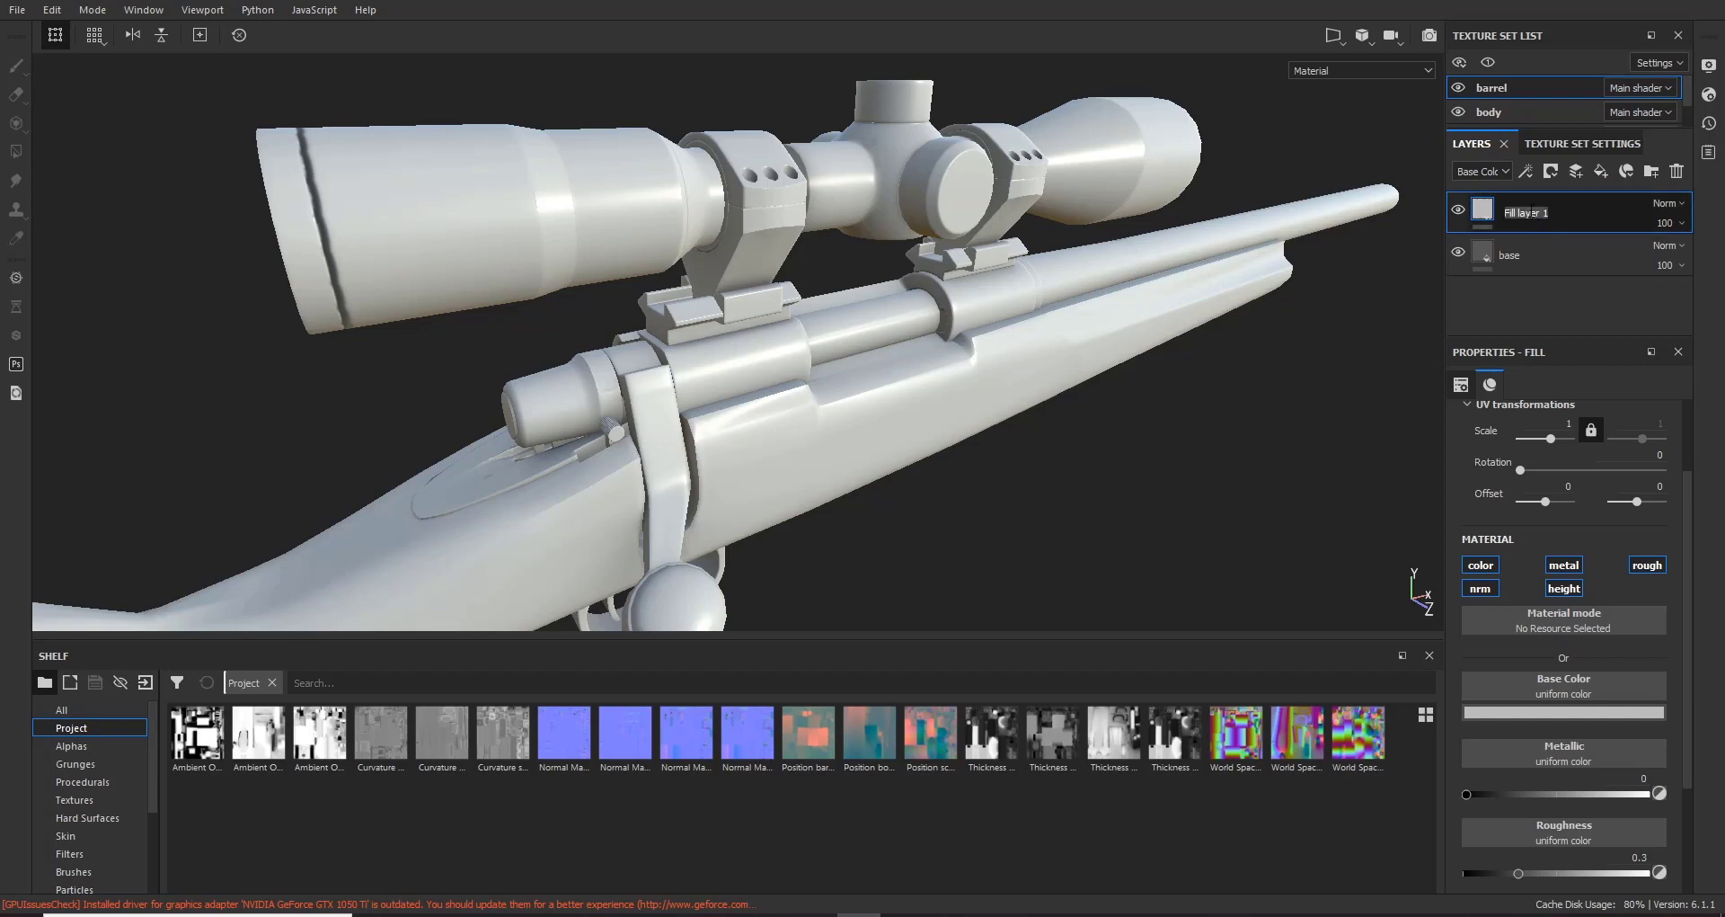
{"action": "key", "text": "BackSpace"}
{"action": "type", "text": "color_var"}
{"action": "key", "text": "Return"}
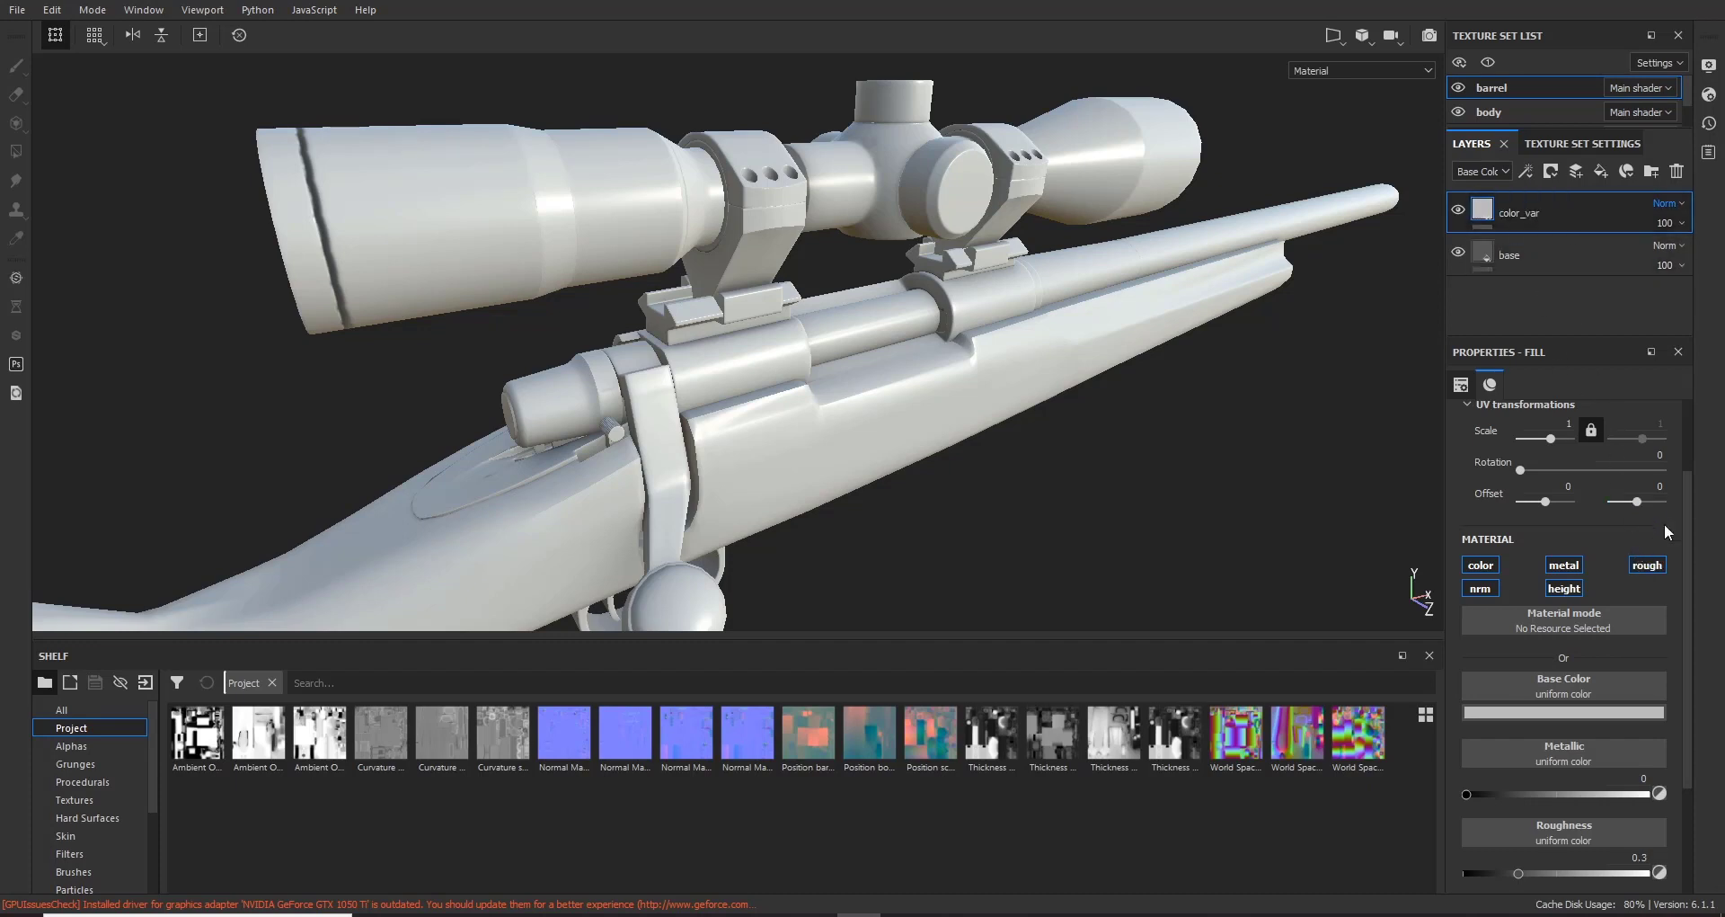
Step: Disable the roughness, metallic, height and normal channels of color_var so it affects only color
{"action": "left_click", "coordinate": [1639, 564]}
{"action": "left_click", "coordinate": [1563, 564]}
{"action": "left_click", "coordinate": [1563, 588]}
{"action": "left_click", "coordinate": [1480, 588]}
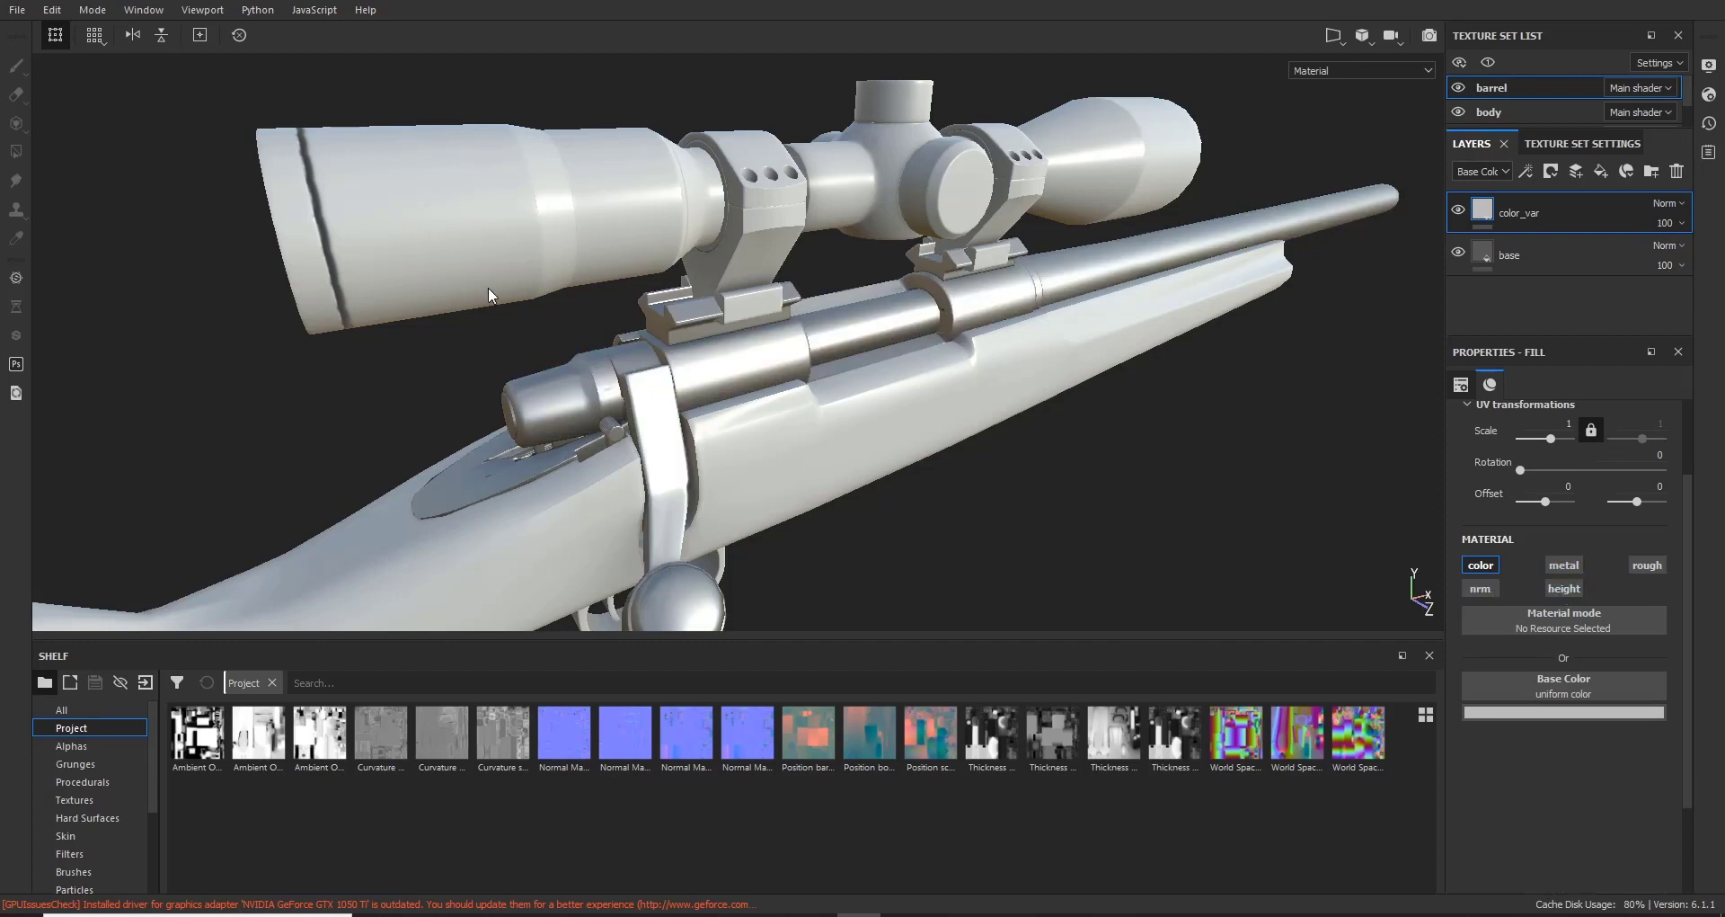
Step: Set the base color of color_var to a near-black grey, darker than the base layer
{"action": "left_click", "coordinate": [1621, 722]}
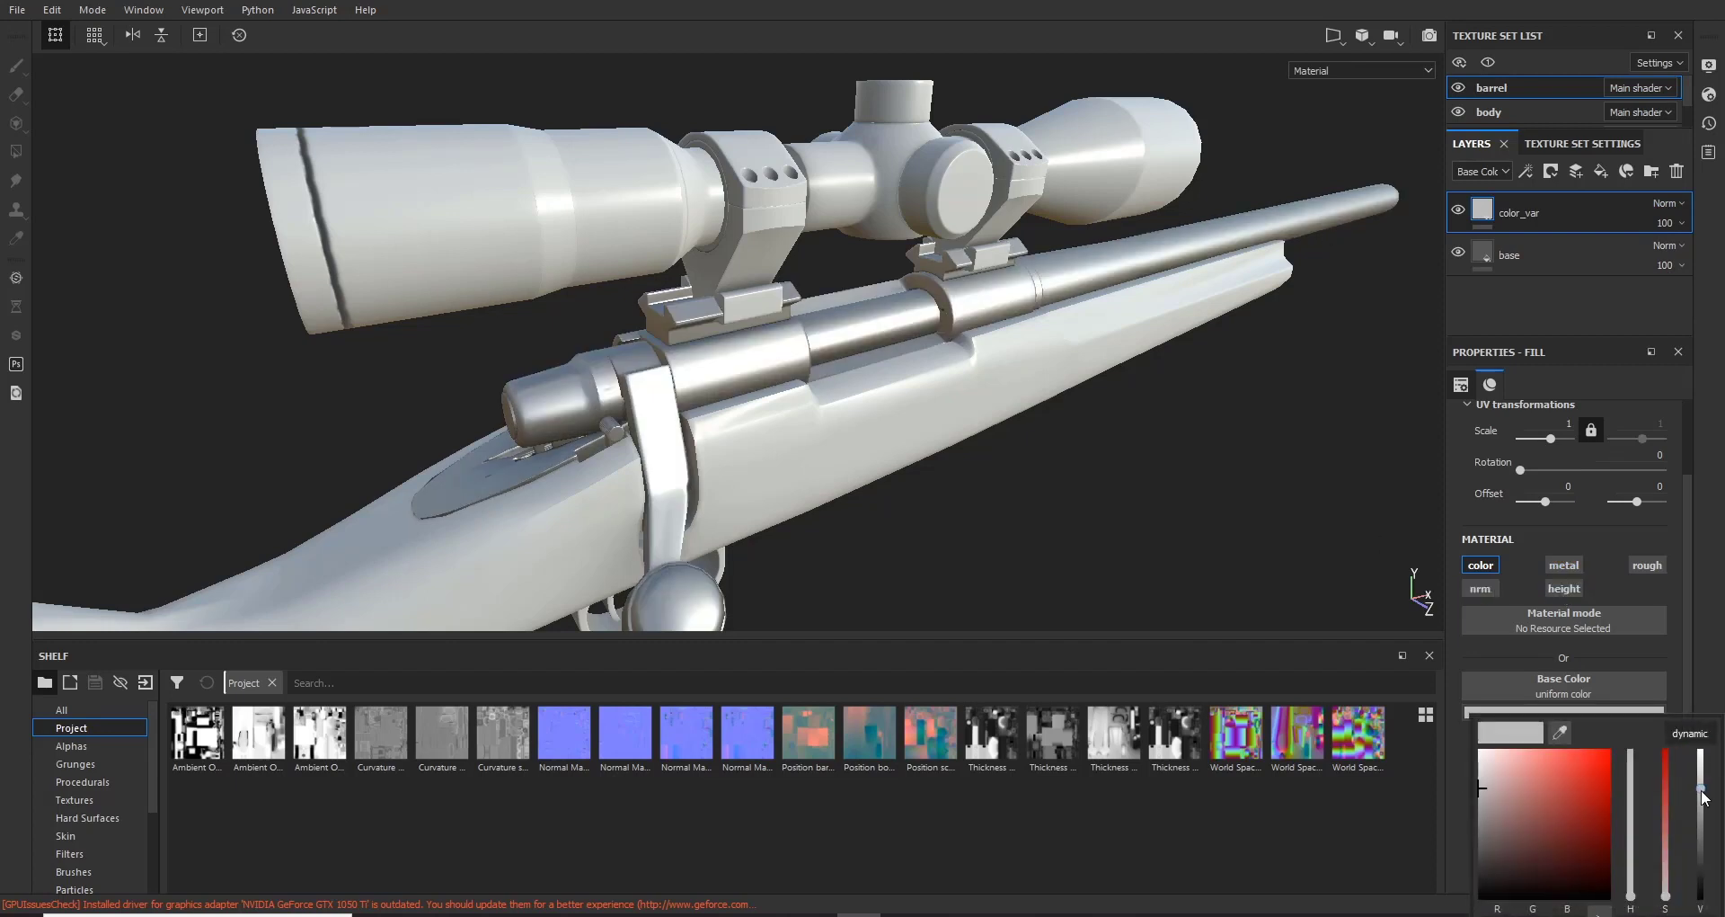
{"action": "left_click_drag", "start_coordinate": [1701, 789], "coordinate": [1698, 871]}
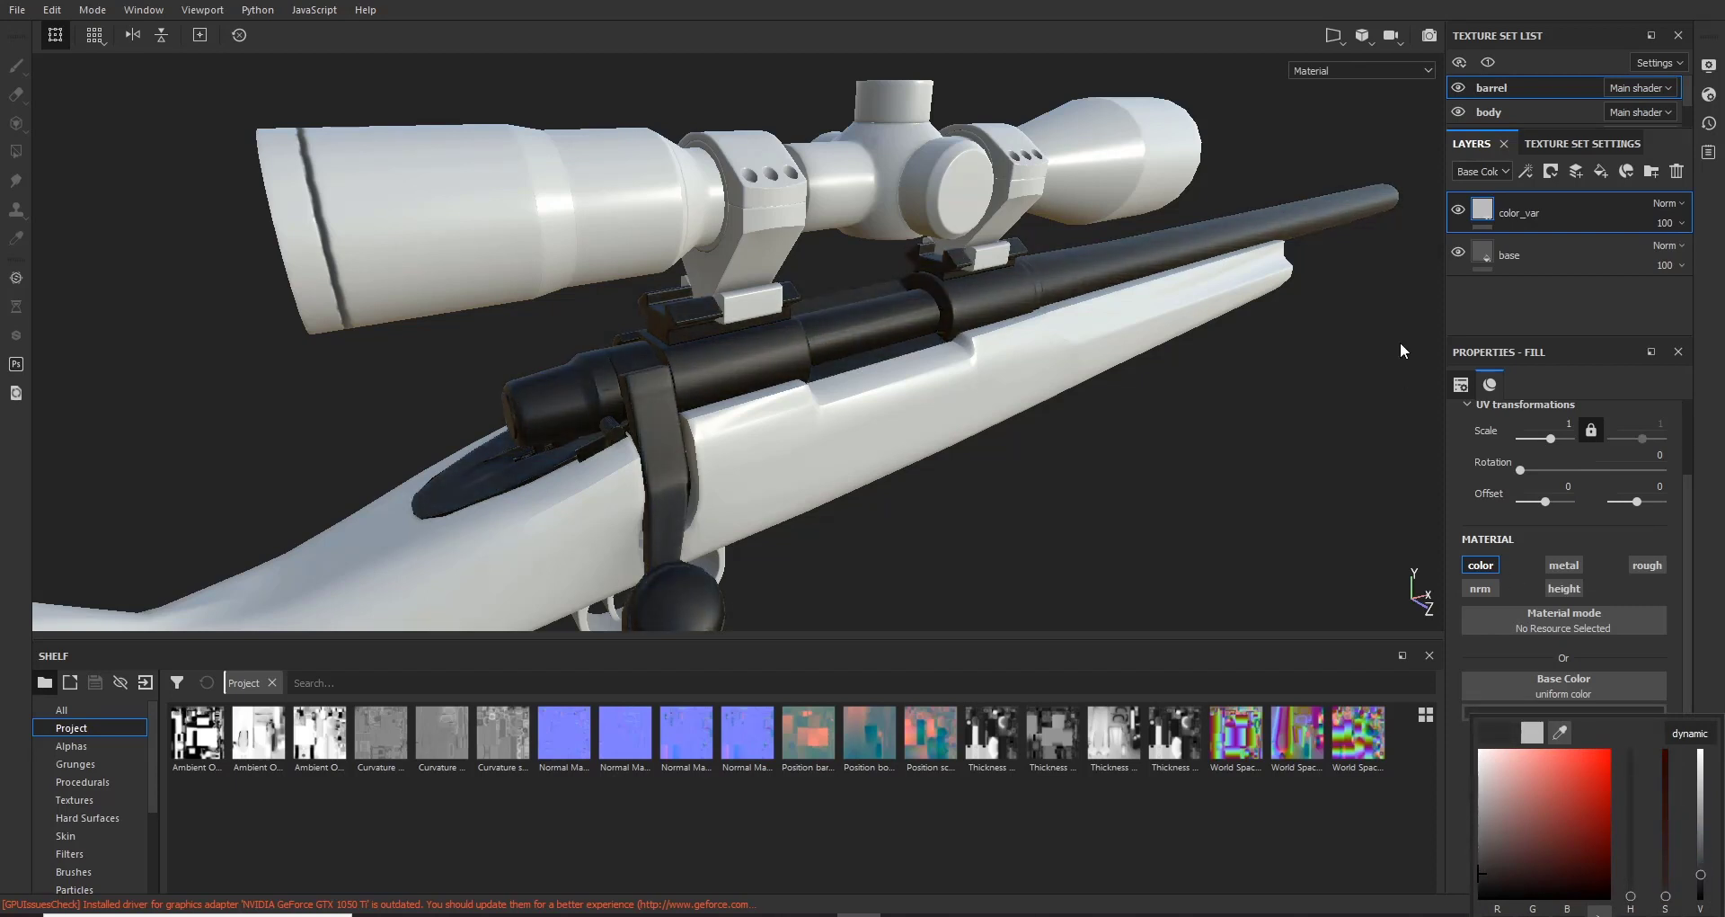
{"action": "left_click", "coordinate": [1531, 312]}
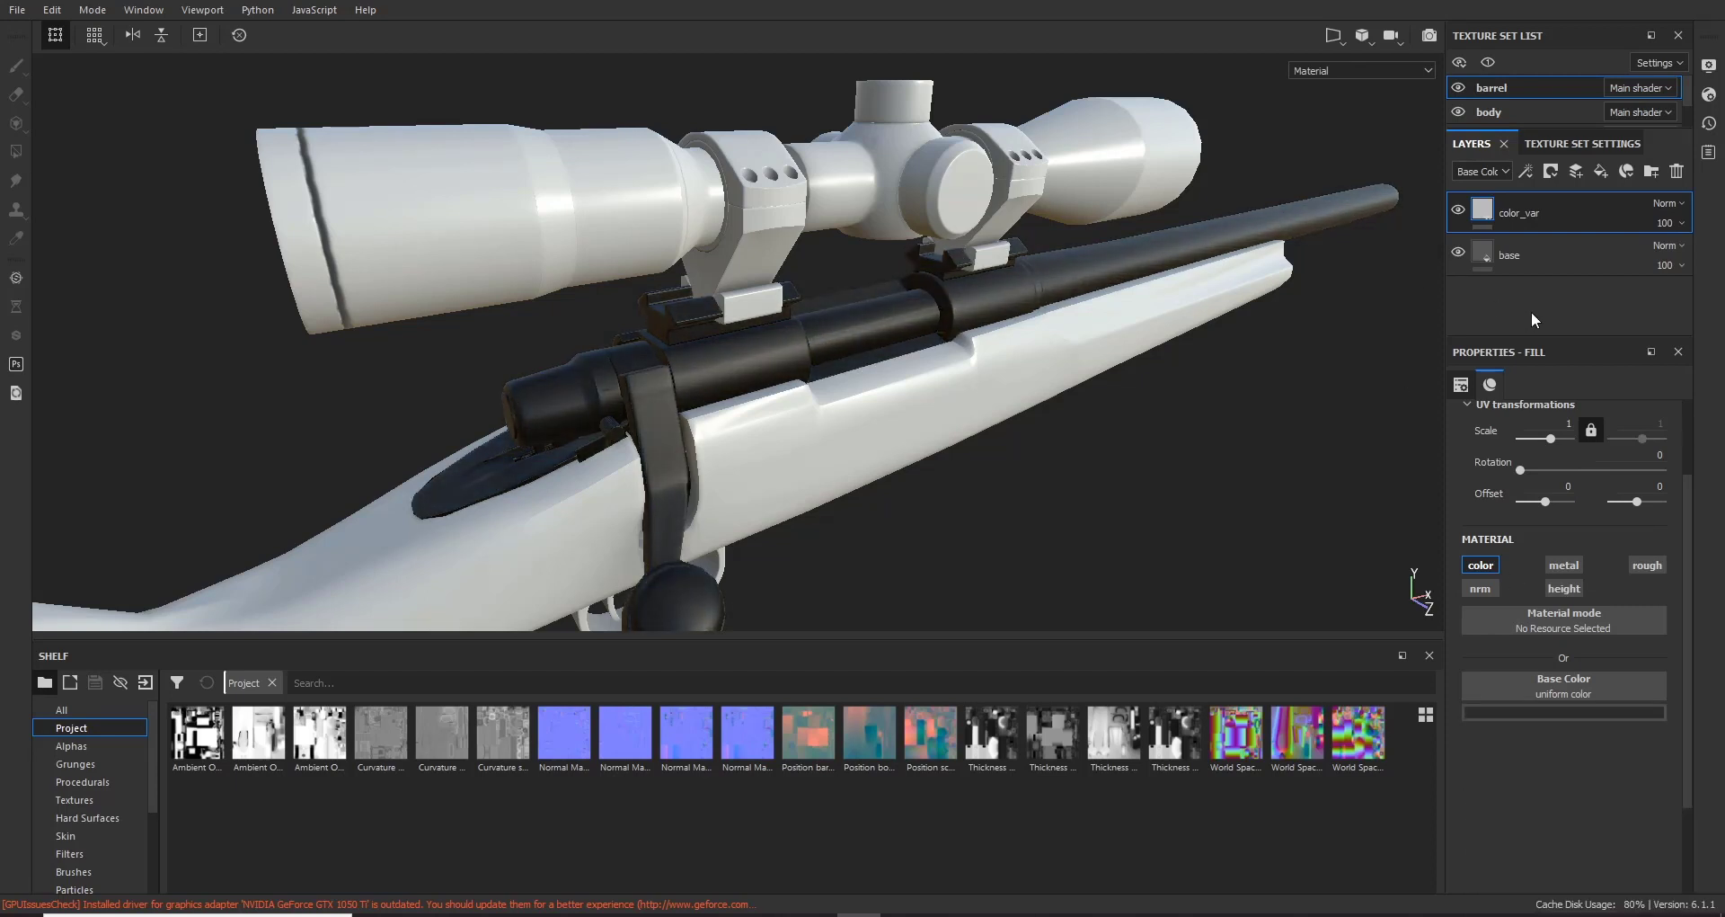
{"action": "left_click", "coordinate": [1598, 694]}
{"action": "left_click", "coordinate": [1597, 710]}
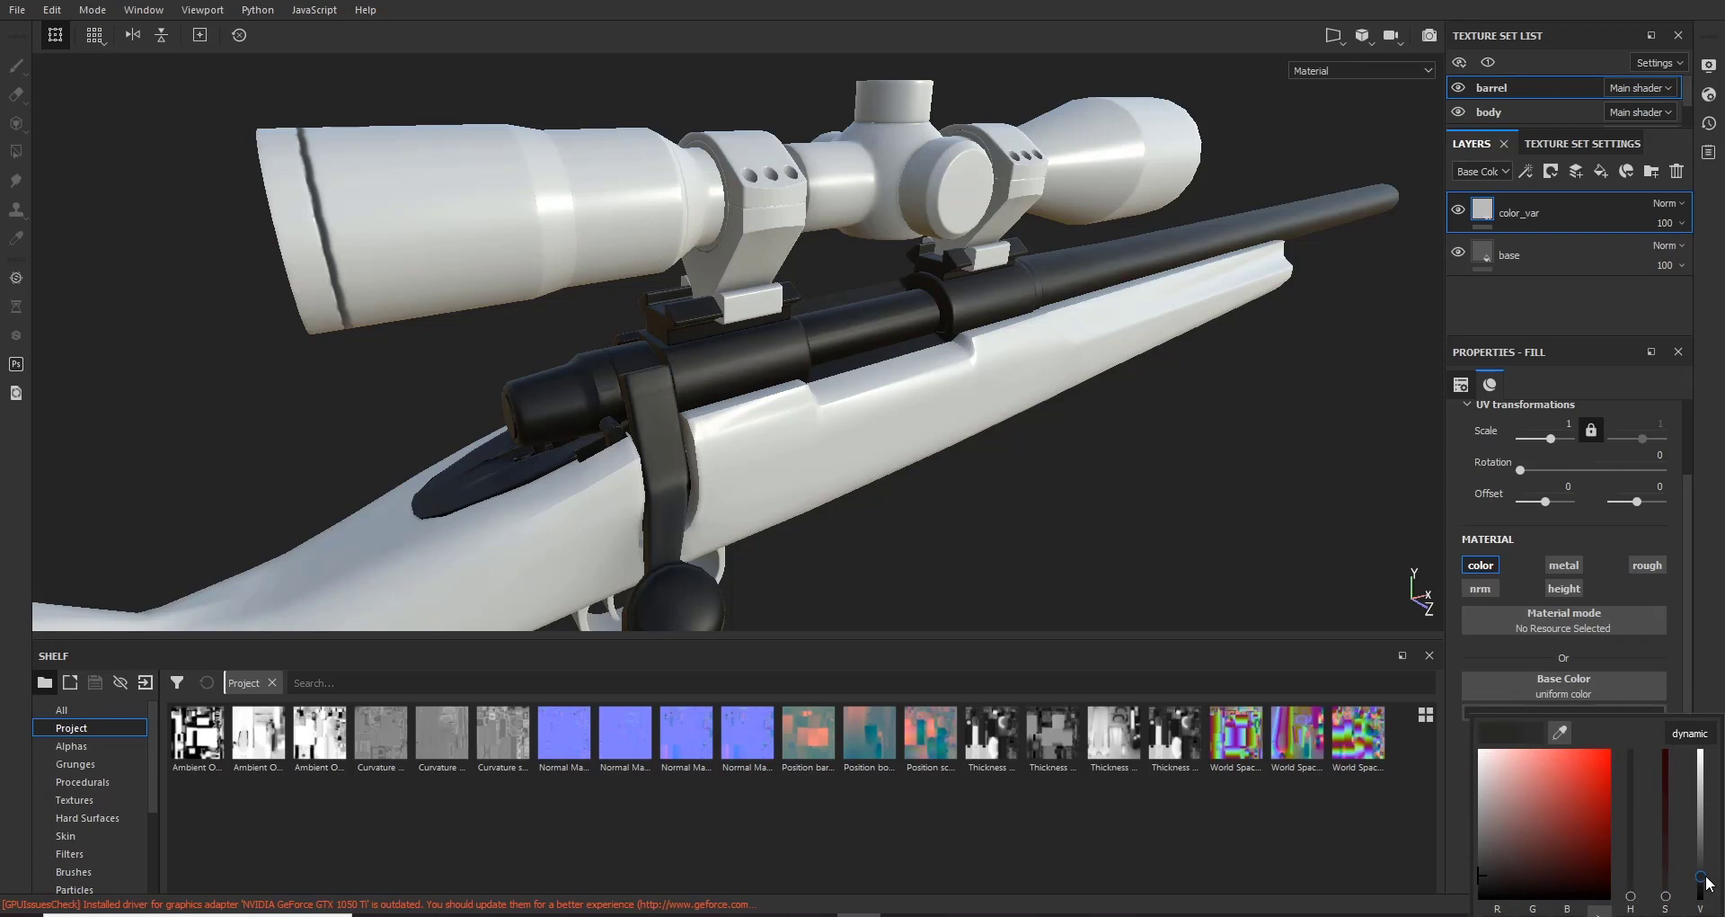
{"action": "left_click_drag", "start_coordinate": [1705, 880], "coordinate": [1704, 873]}
{"action": "left_click", "coordinate": [1503, 297]}
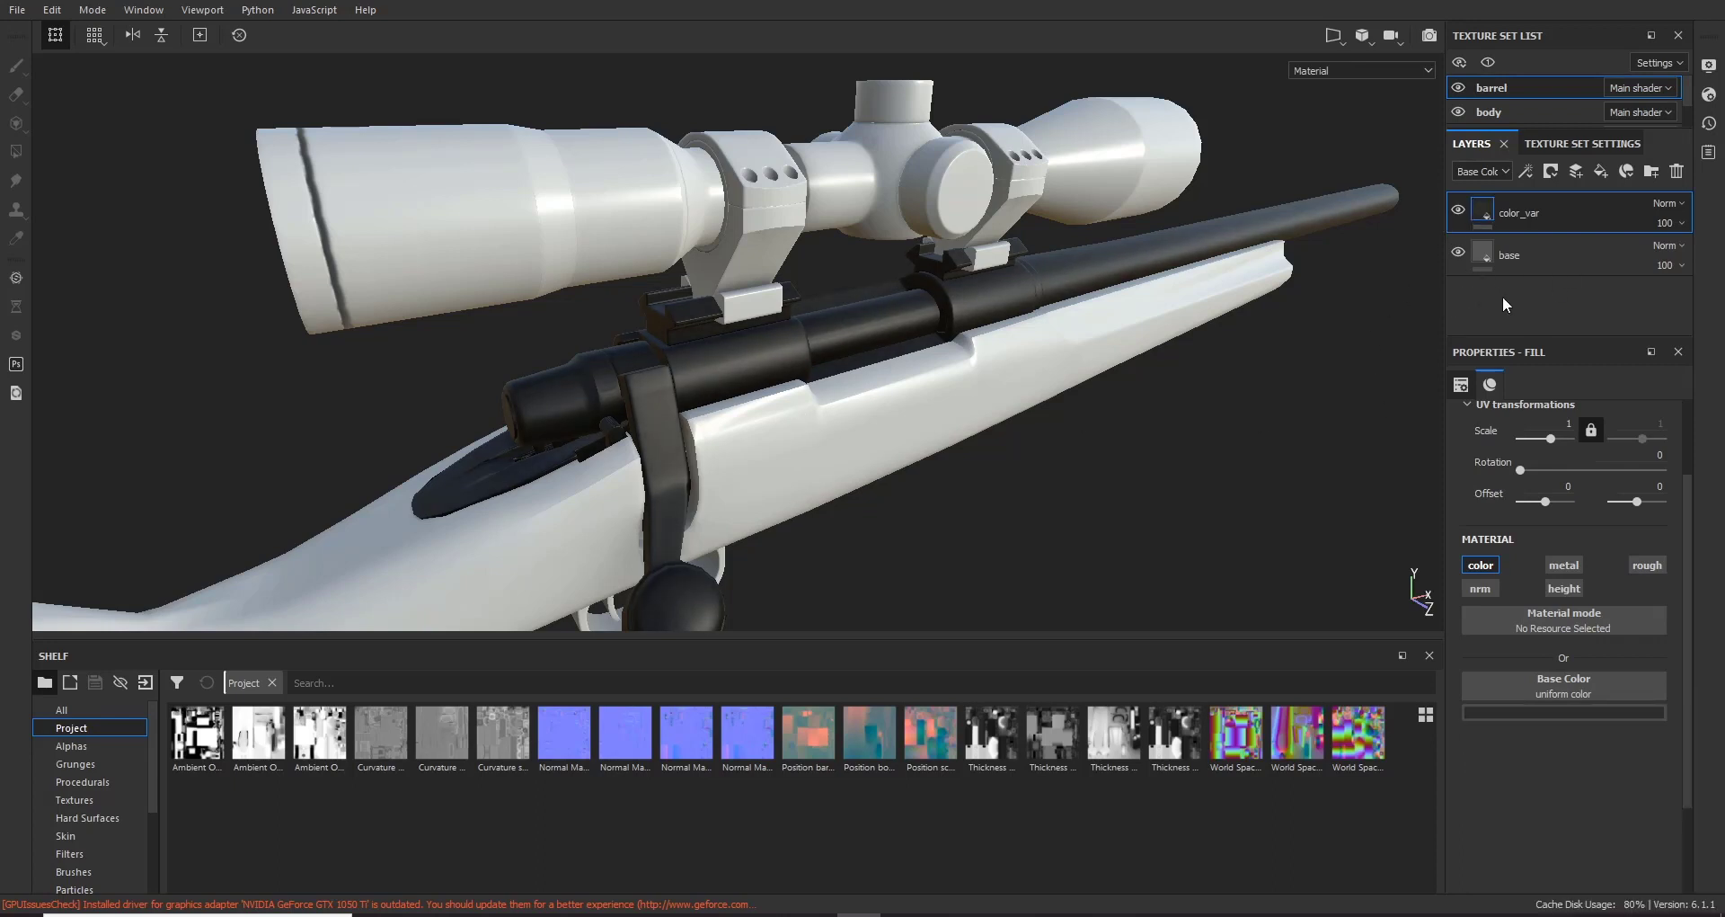
Step: Add a black mask to color_var and put a fill effect in the mask
{"action": "right_click", "coordinate": [1487, 212]}
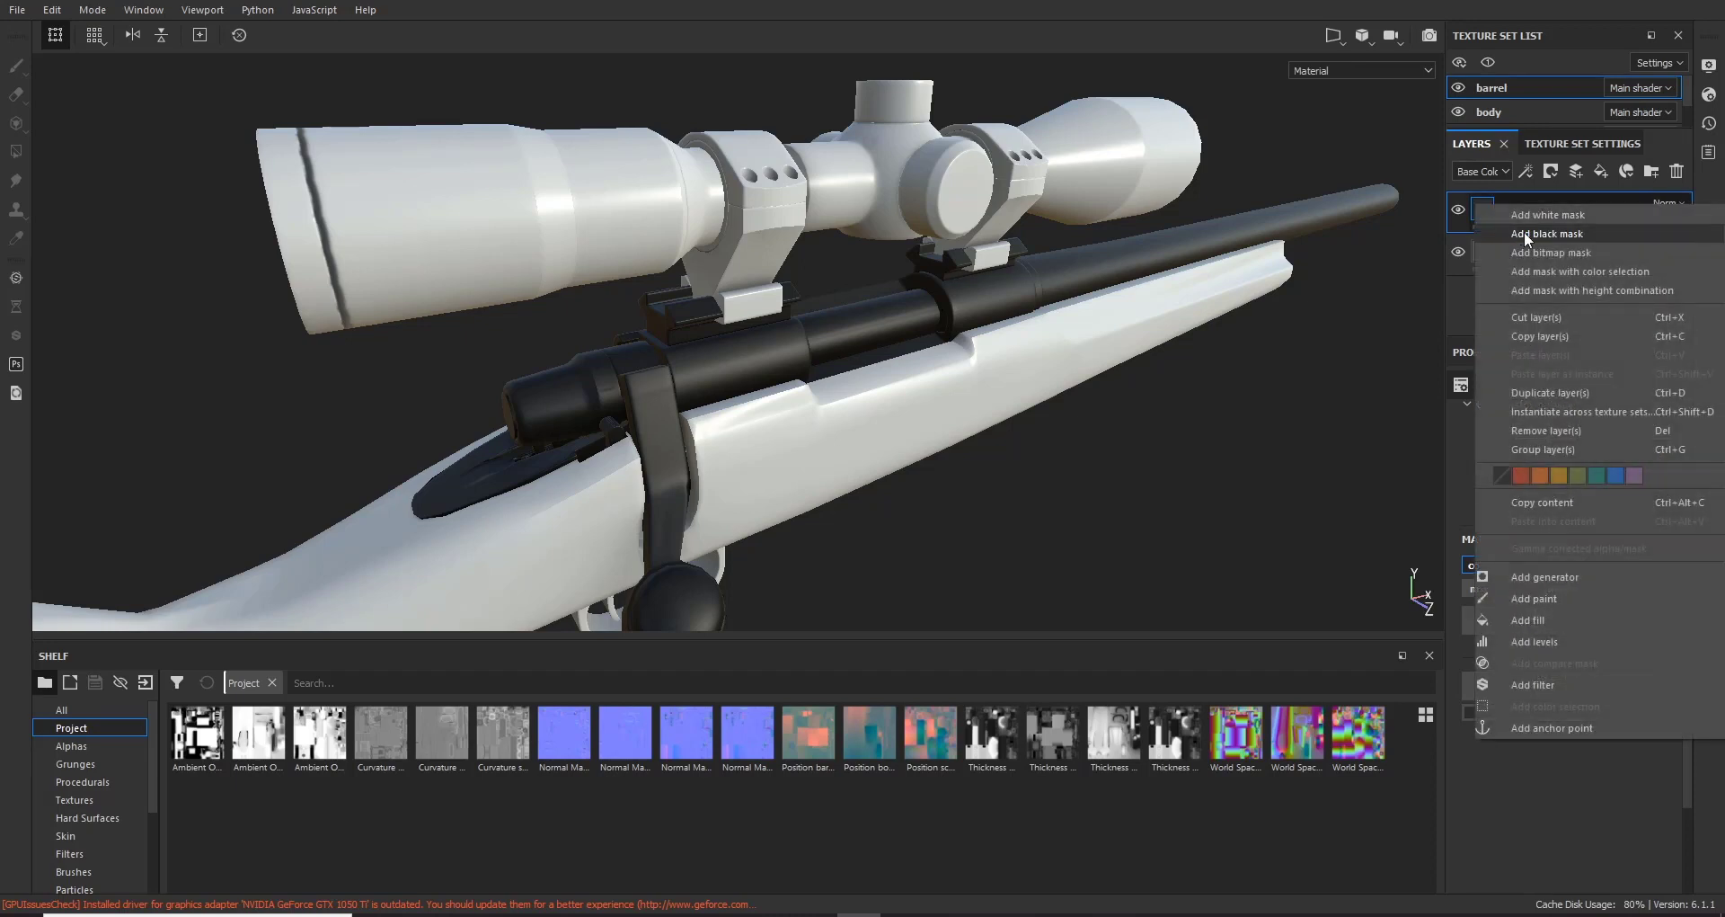
{"action": "left_click", "coordinate": [1539, 236]}
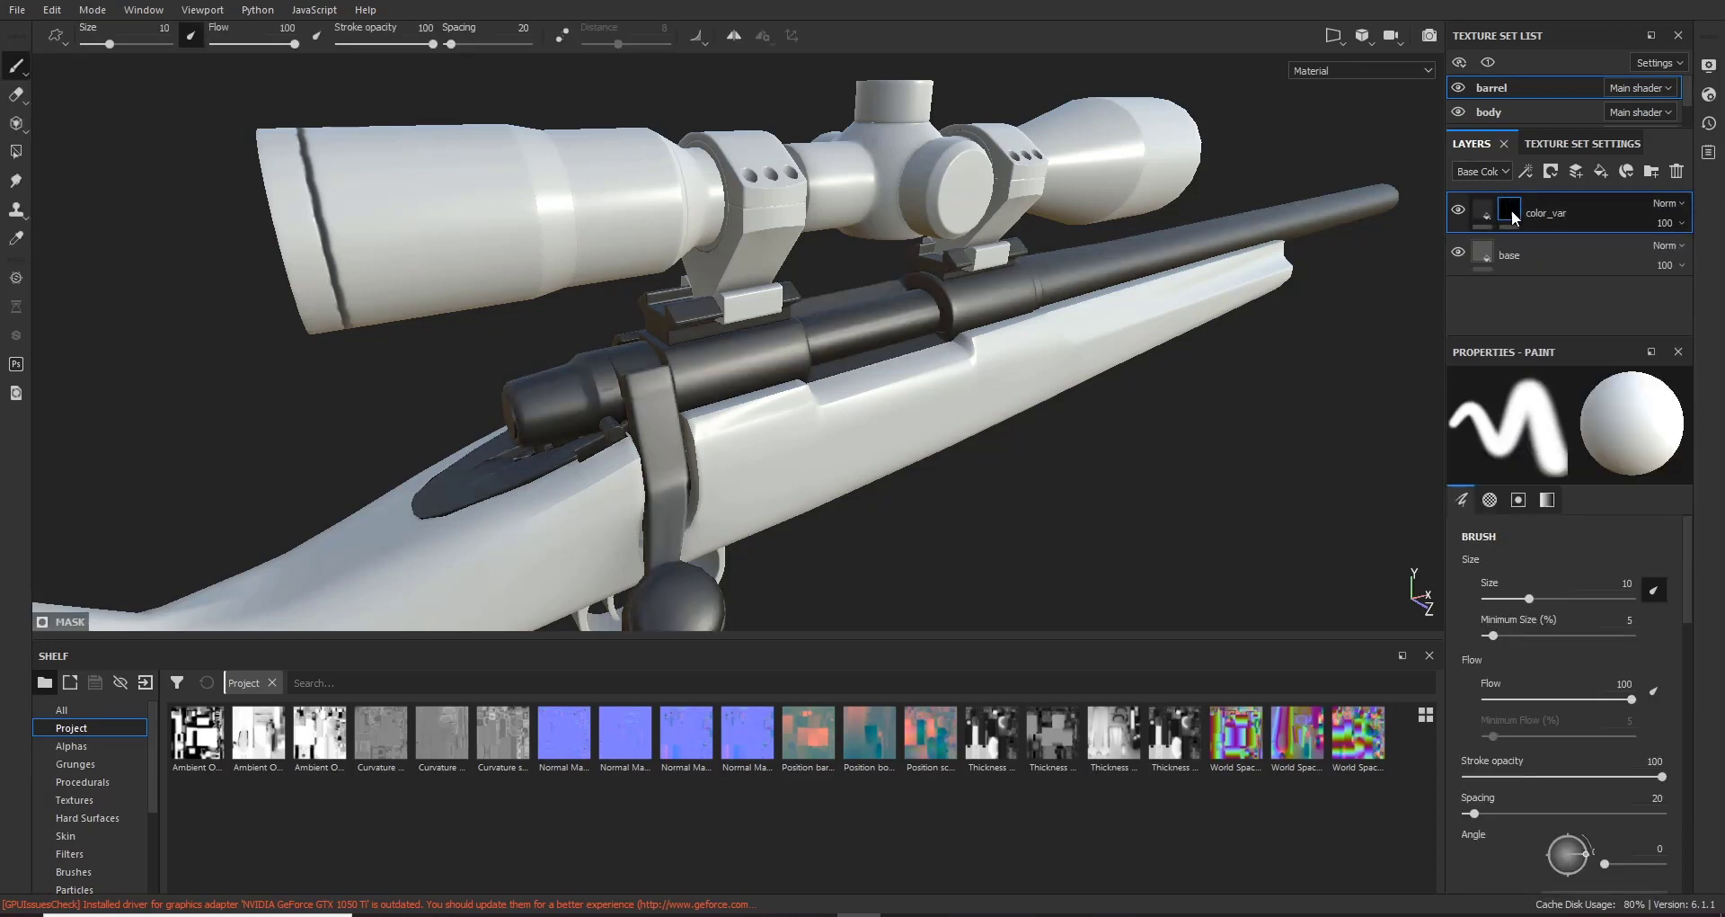
{"action": "right_click", "coordinate": [1515, 218]}
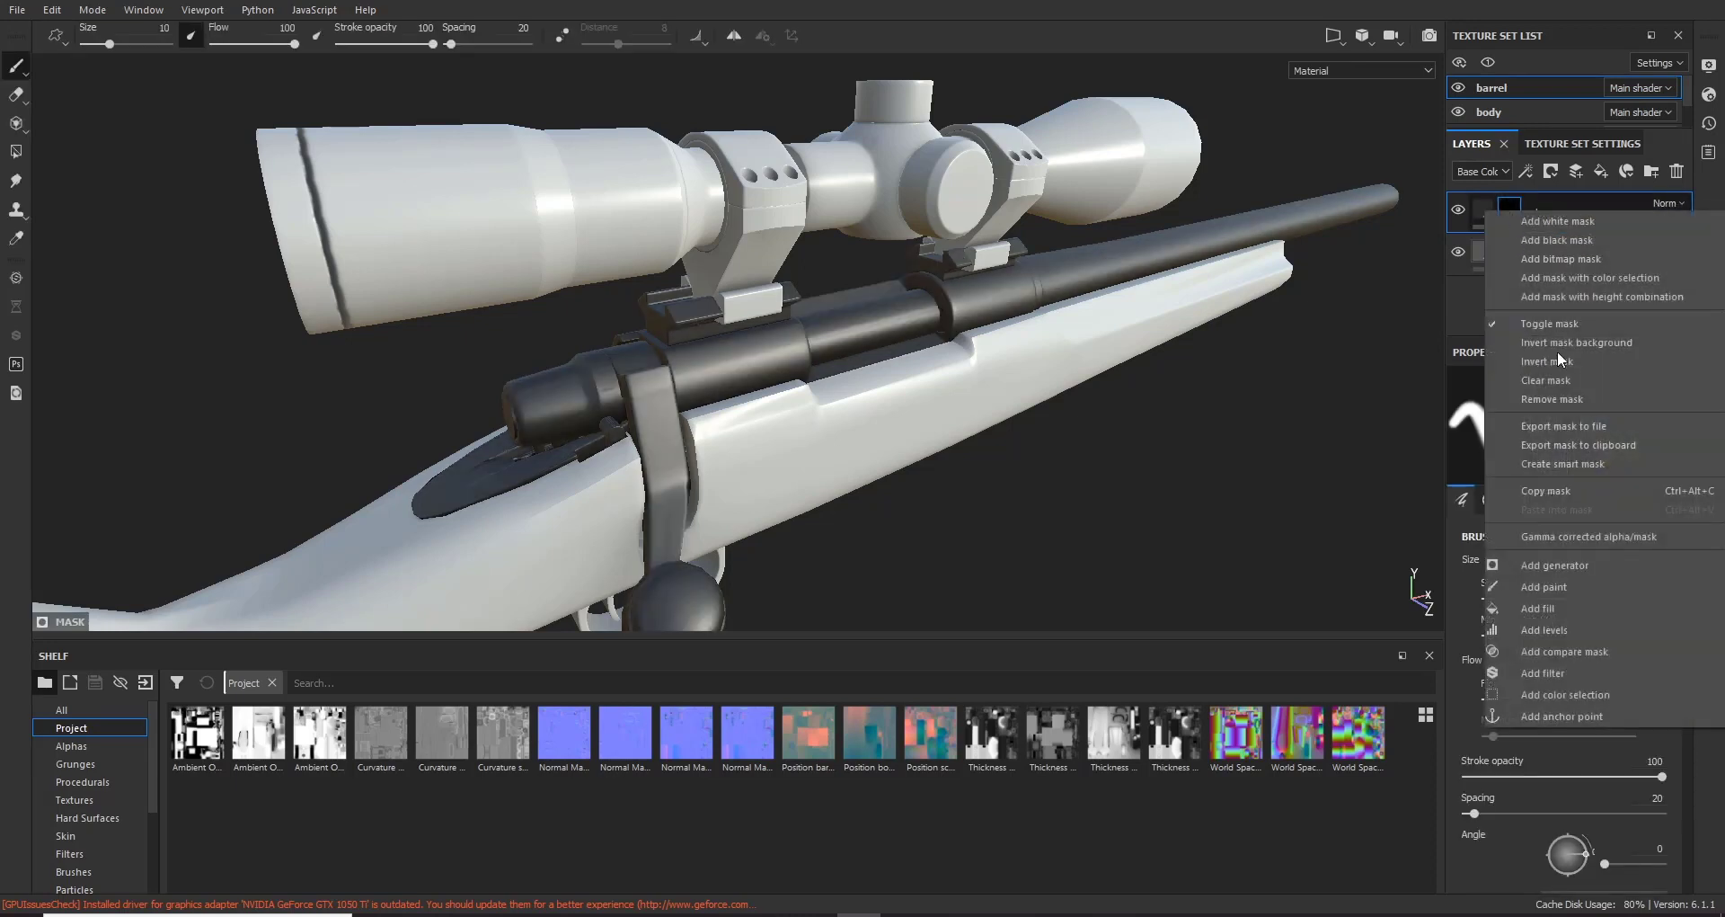
{"action": "left_click", "coordinate": [1578, 607]}
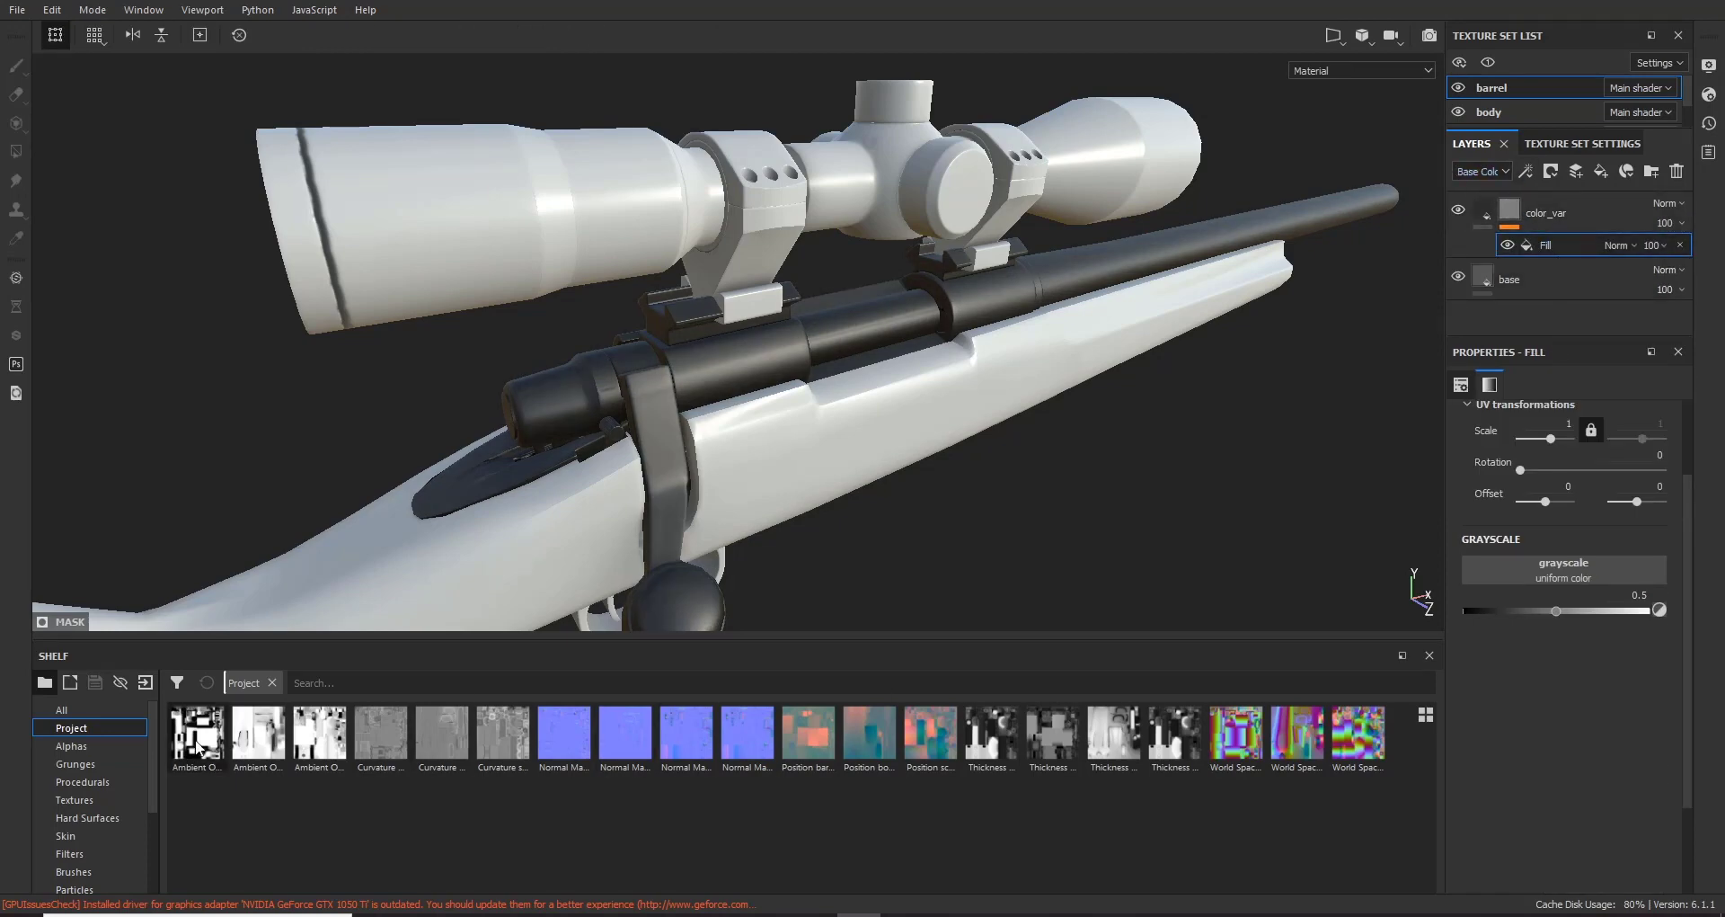
Step: Search the whole shelf for grunge textures and assign Grunge Map 002 as the grayscale of the color_var mask's fill
{"action": "left_click", "coordinate": [271, 682]}
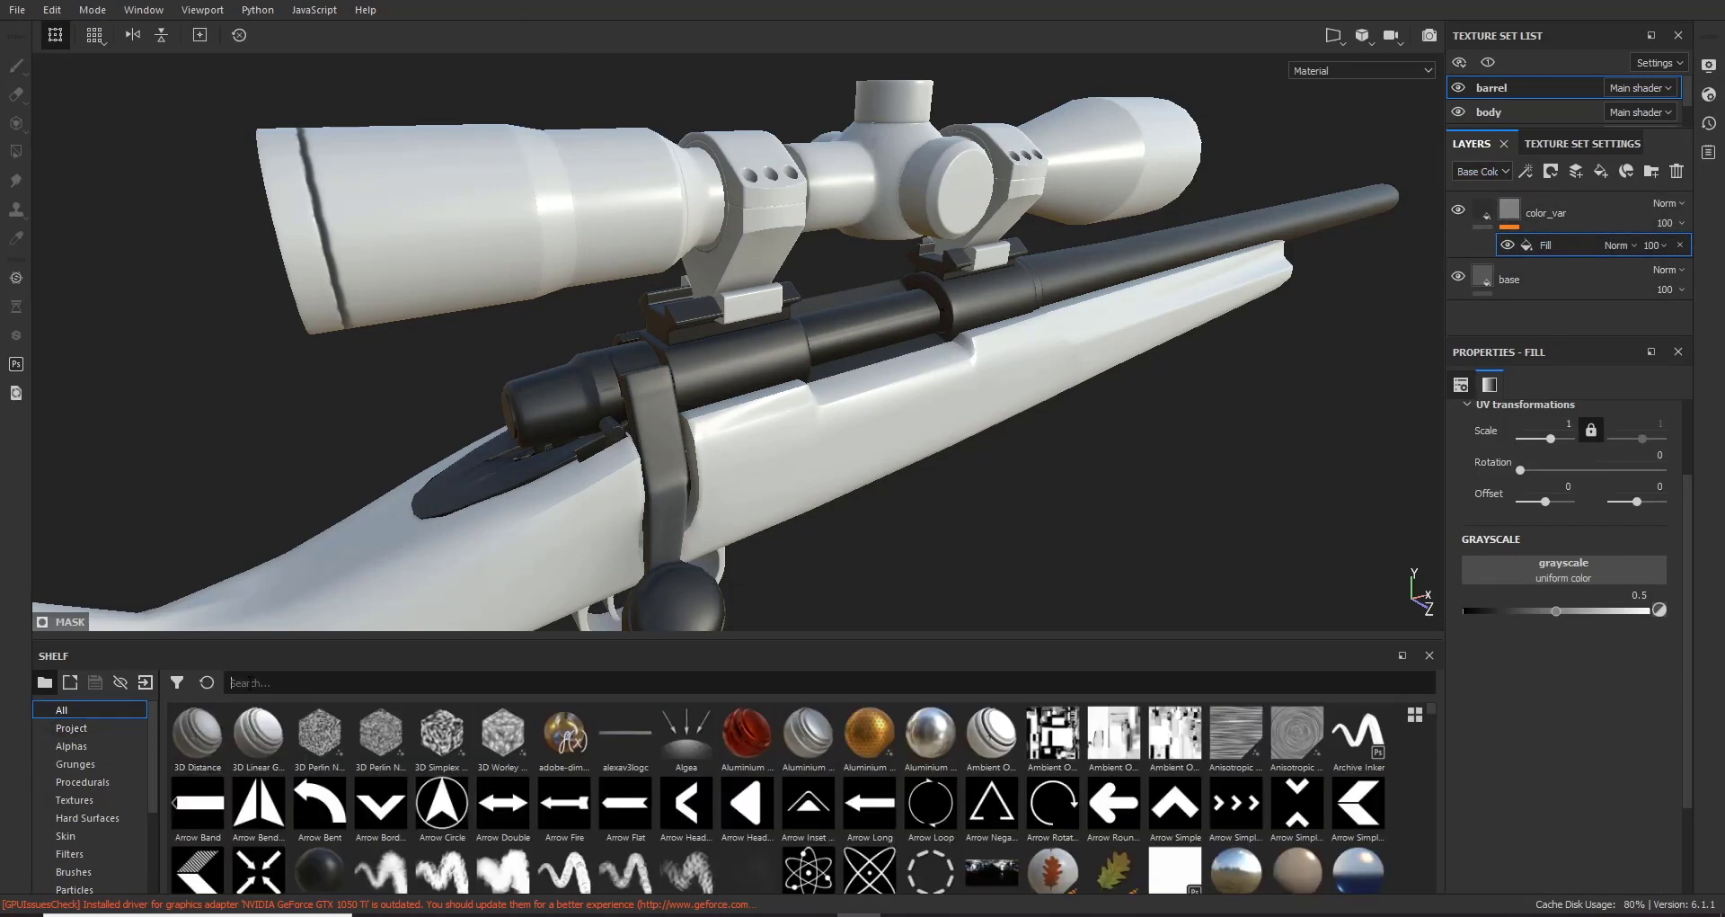
{"action": "type", "text": "grung"}
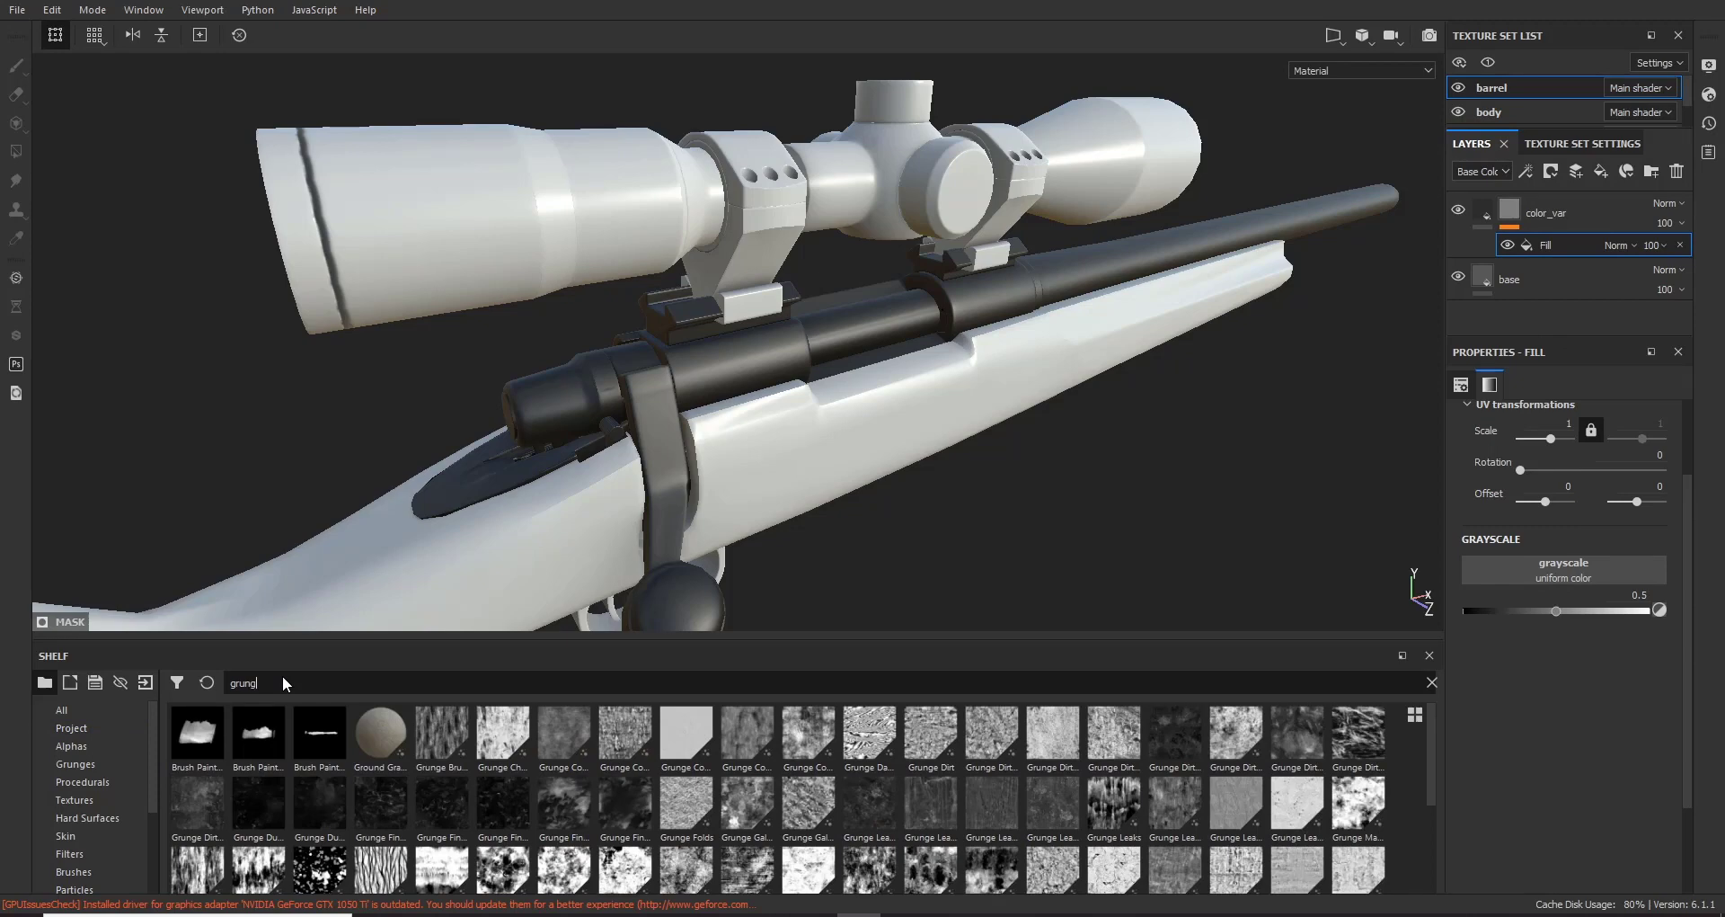
{"action": "scroll", "coordinate": [839, 809], "scroll_direction": "down", "scroll_amount": 3}
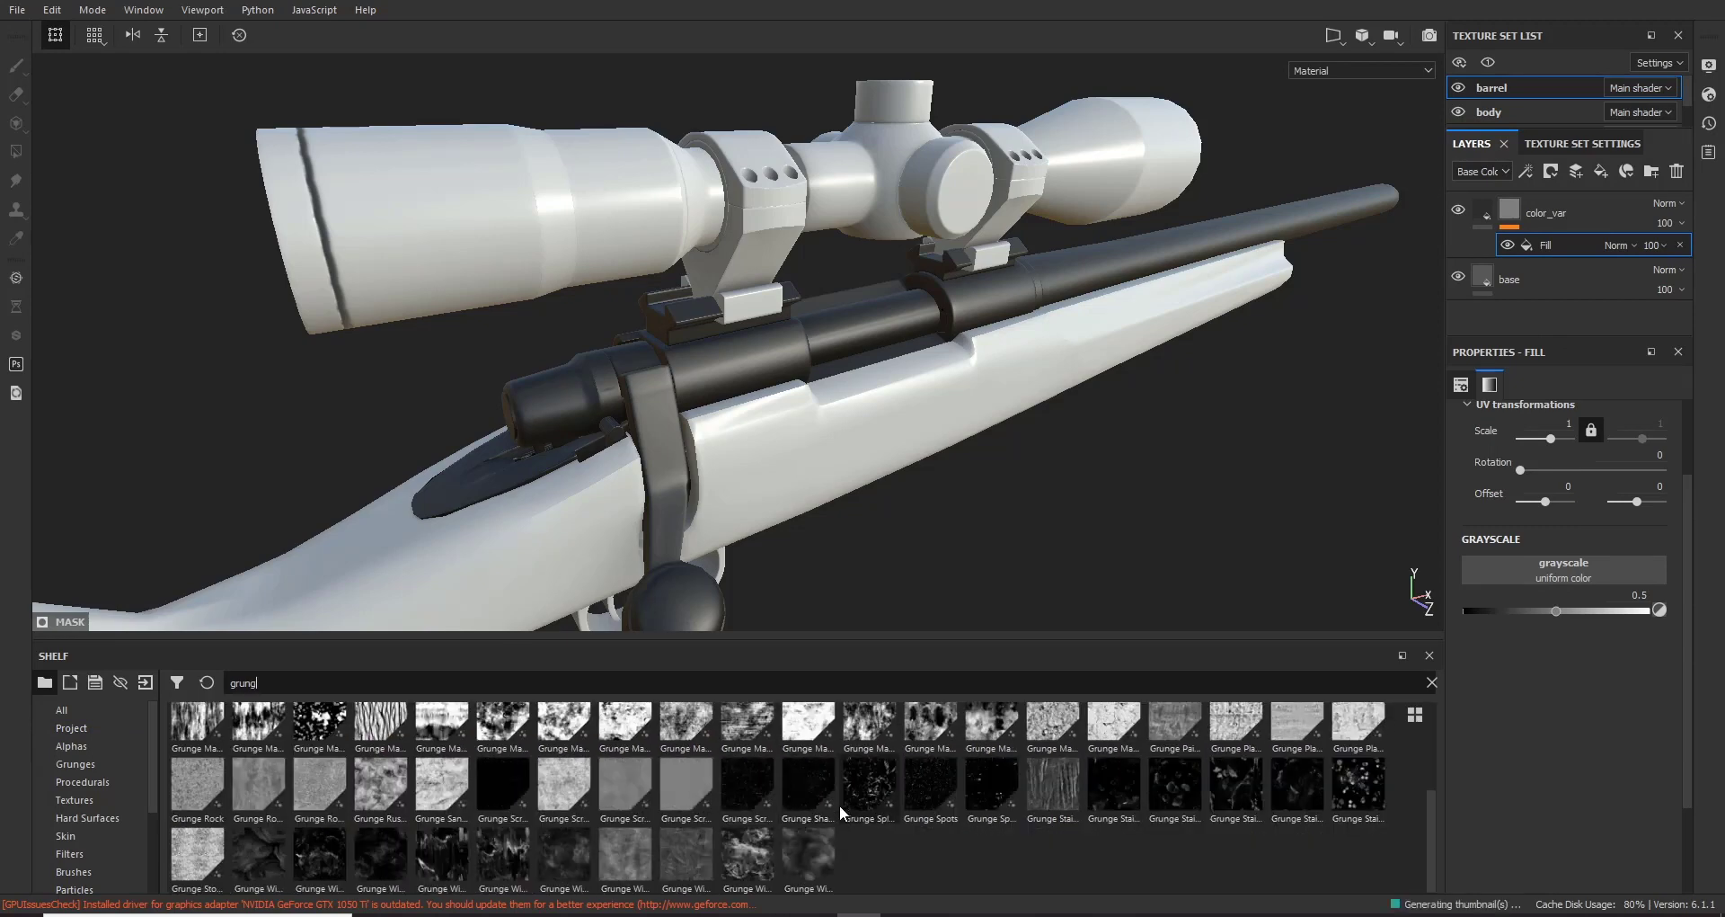
{"action": "scroll", "coordinate": [1044, 734], "scroll_direction": "up", "scroll_amount": 3}
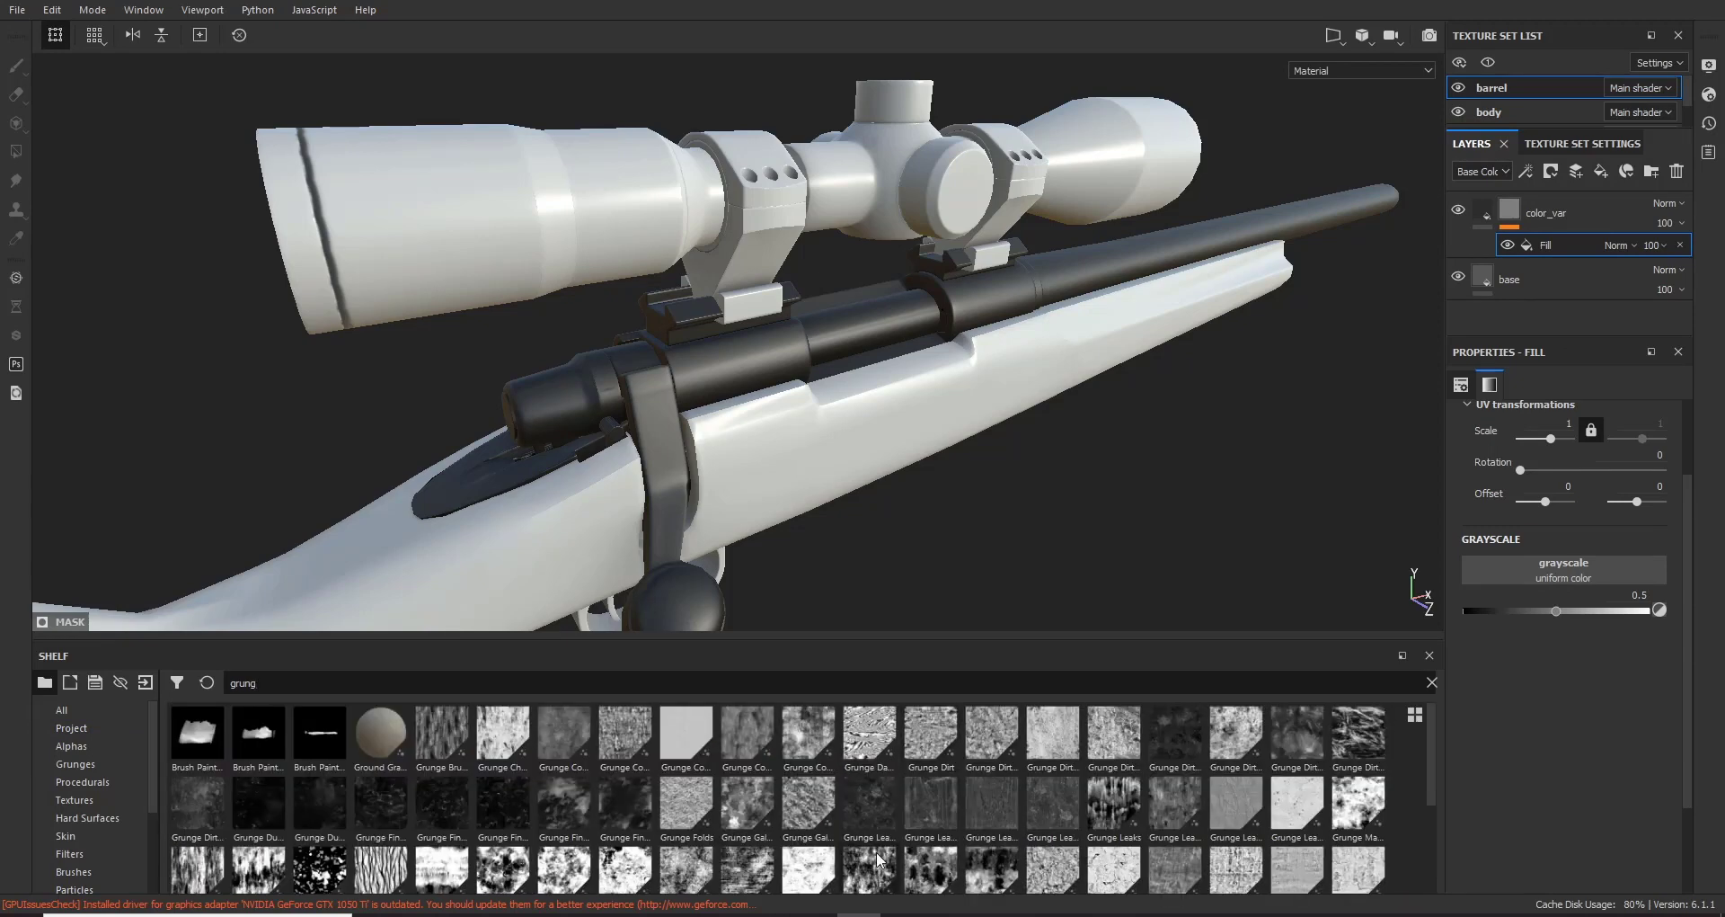
{"action": "mouse_move", "coordinate": [877, 853]}
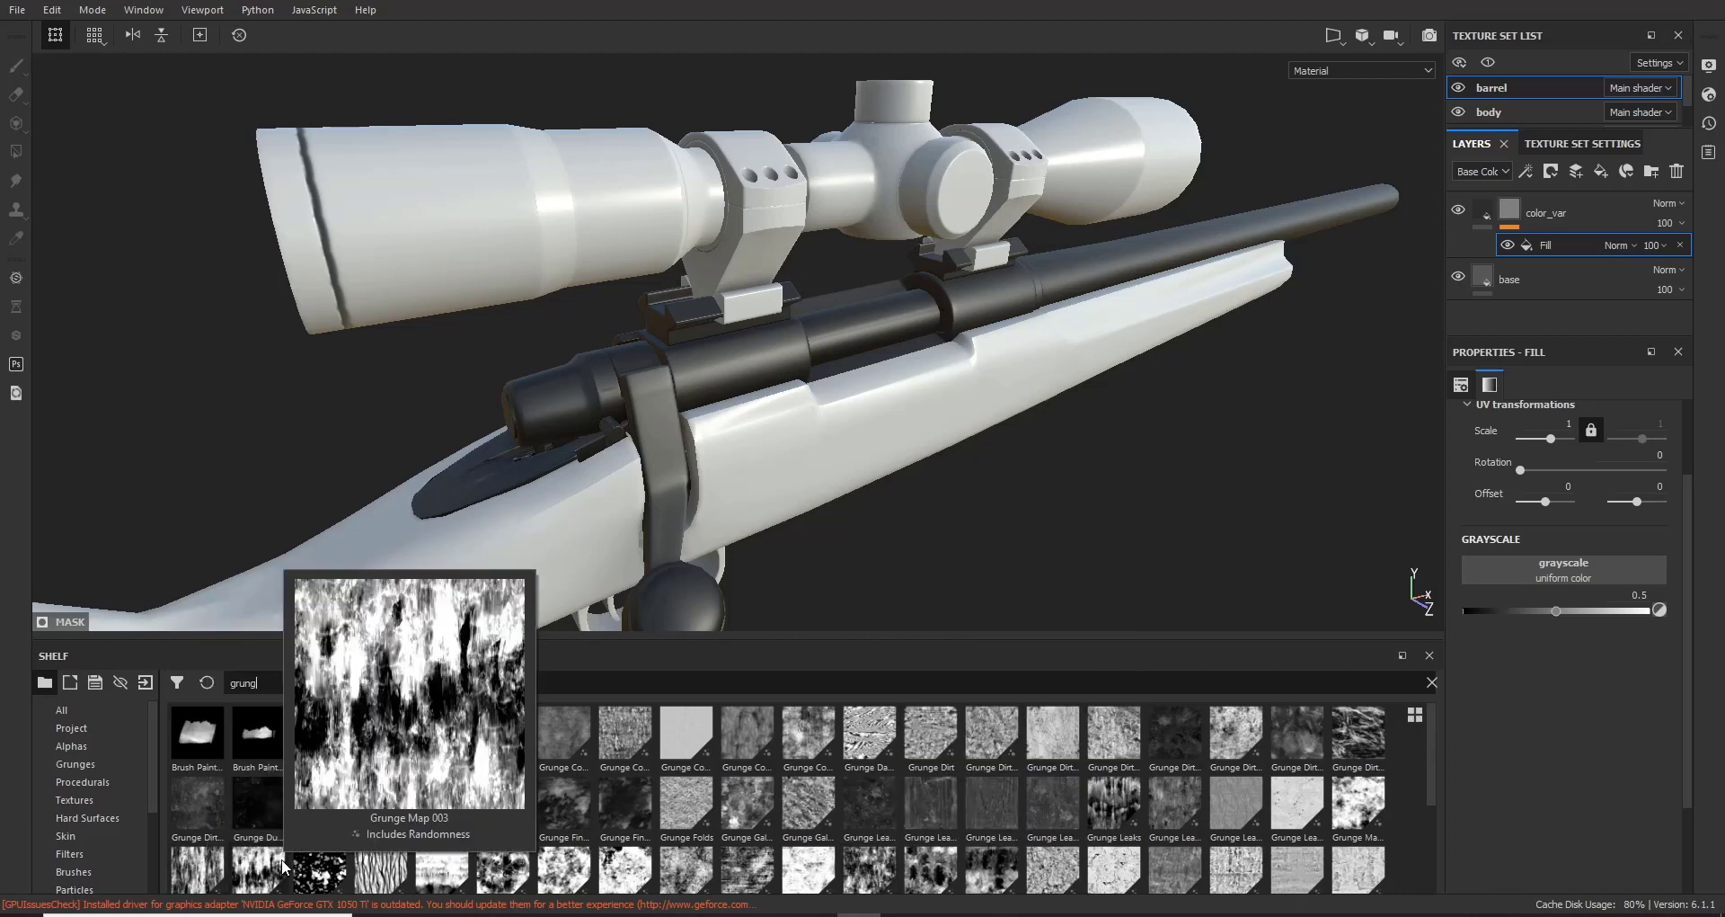
{"action": "mouse_move", "coordinate": [205, 868]}
{"action": "left_click_drag", "start_coordinate": [205, 868], "coordinate": [1564, 571]}
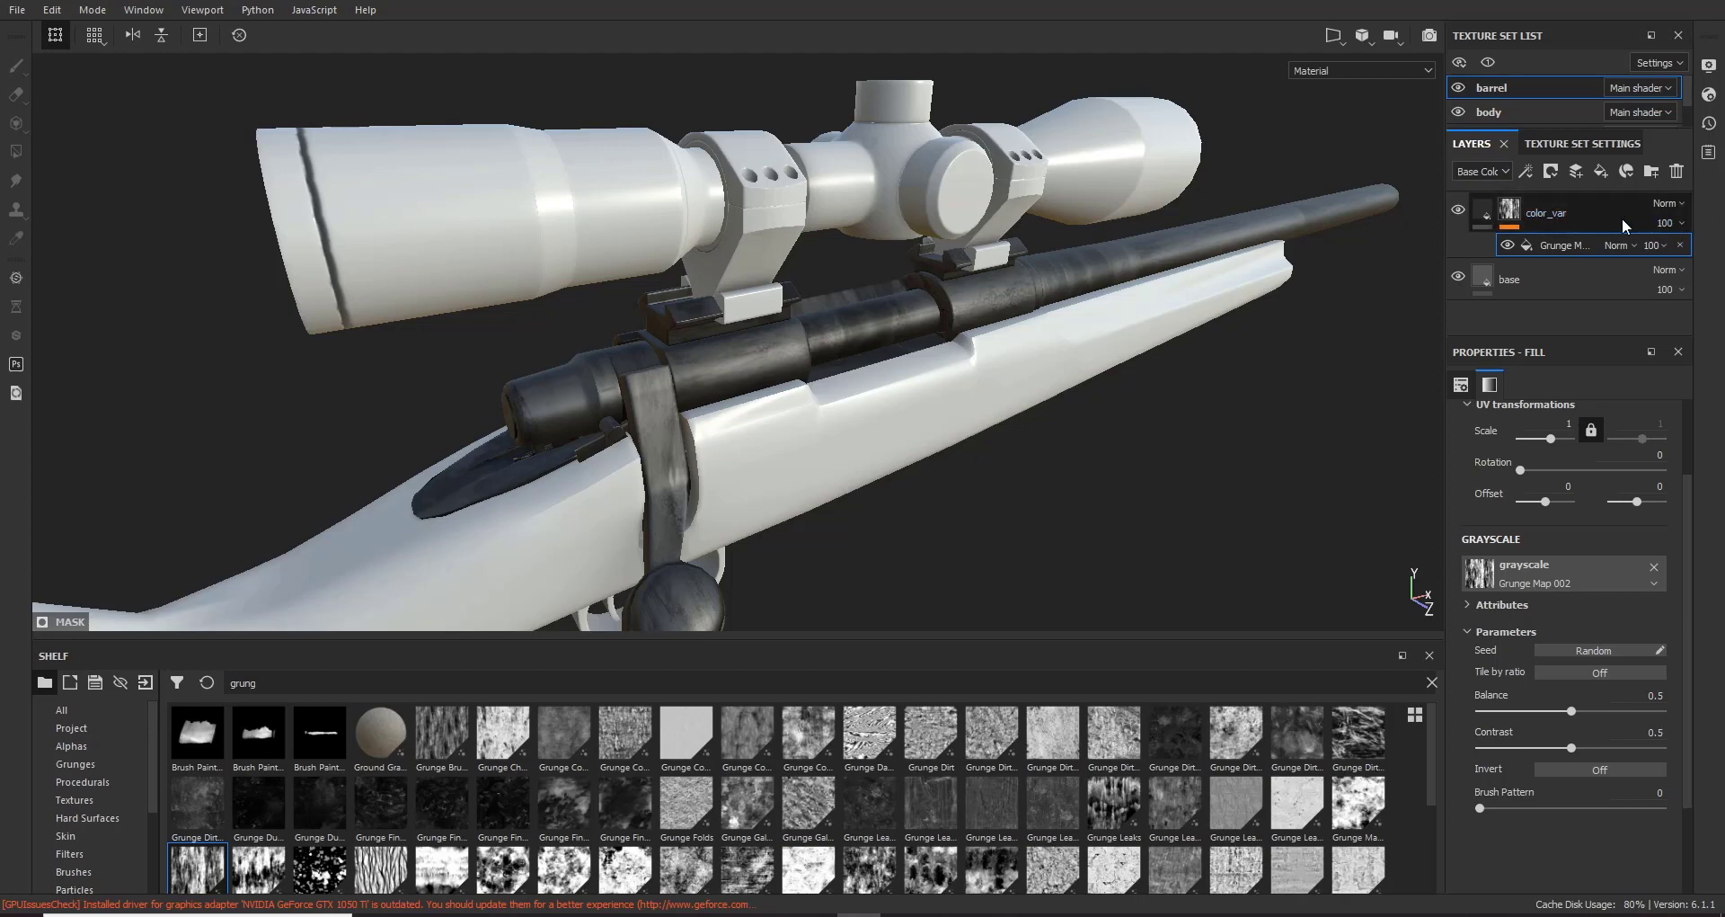
{"action": "left_click", "coordinate": [1480, 209]}
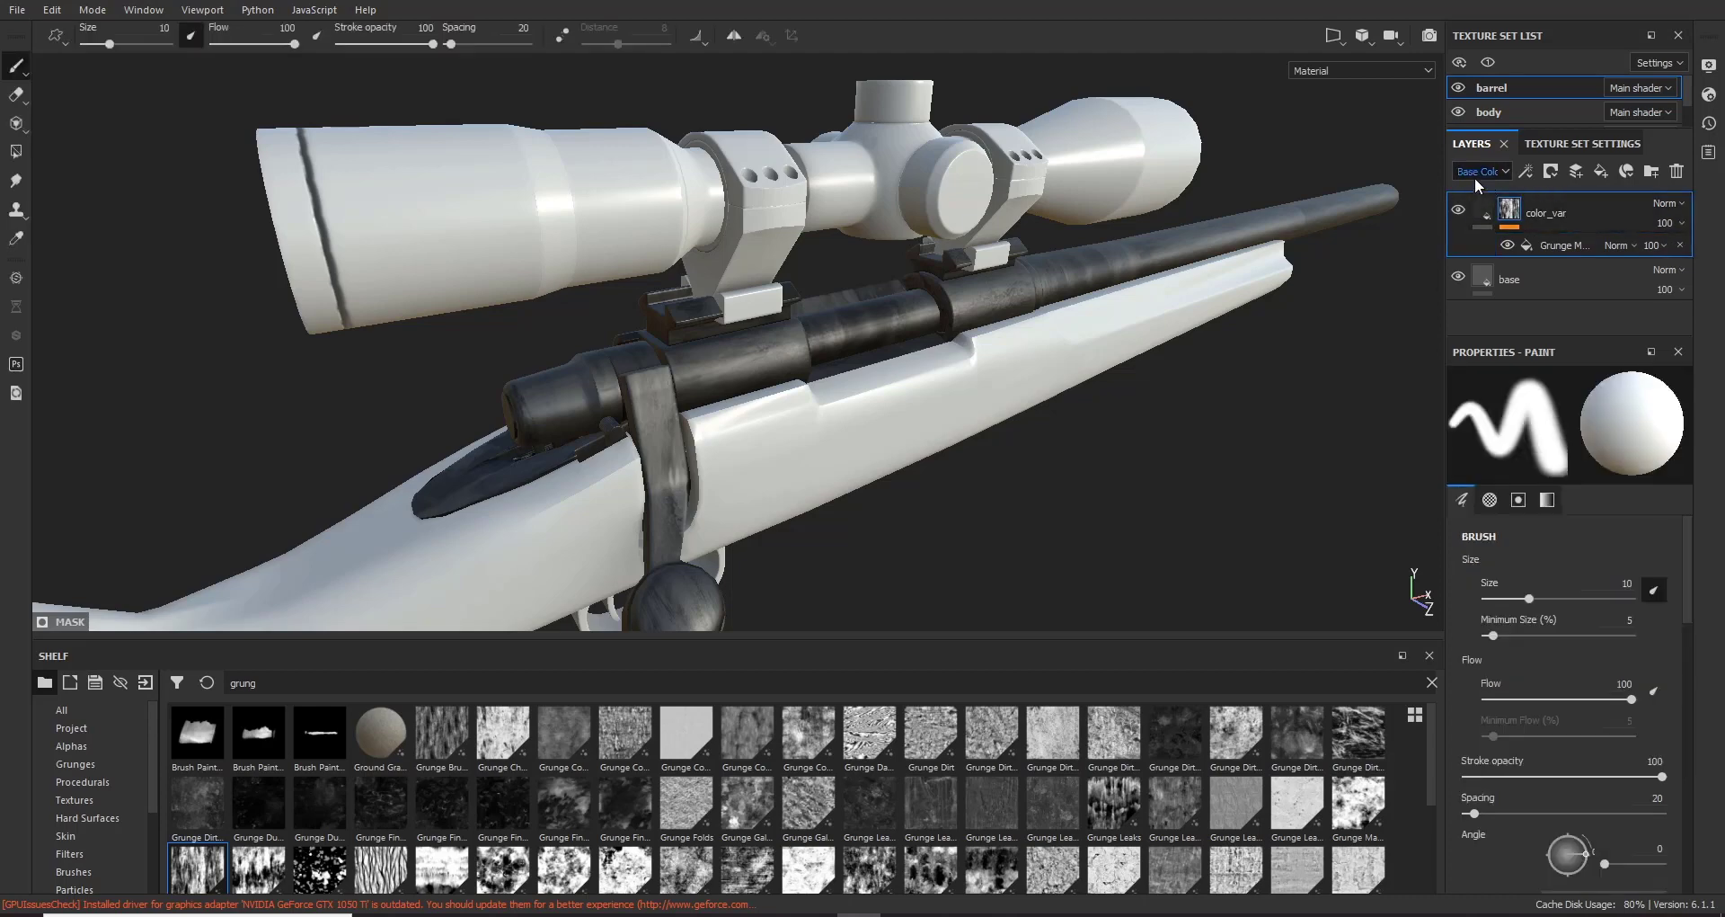
Step: Set the opacity of the color_var layer to 30
{"action": "left_click", "coordinate": [1654, 244]}
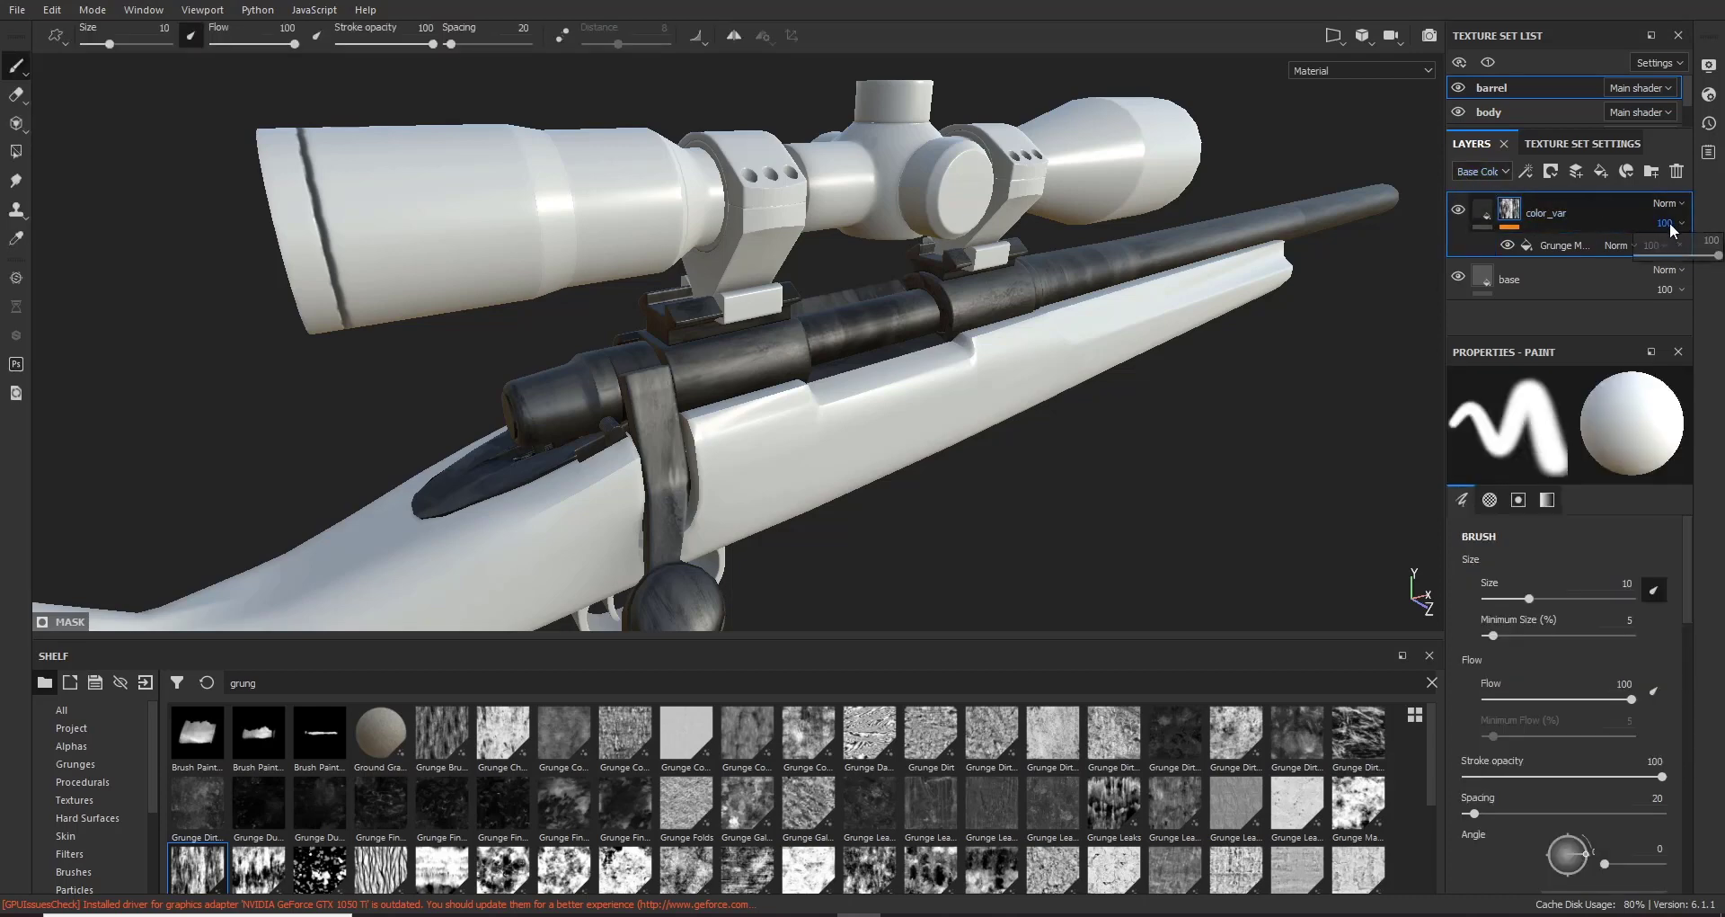
{"action": "left_click", "coordinate": [1708, 241]}
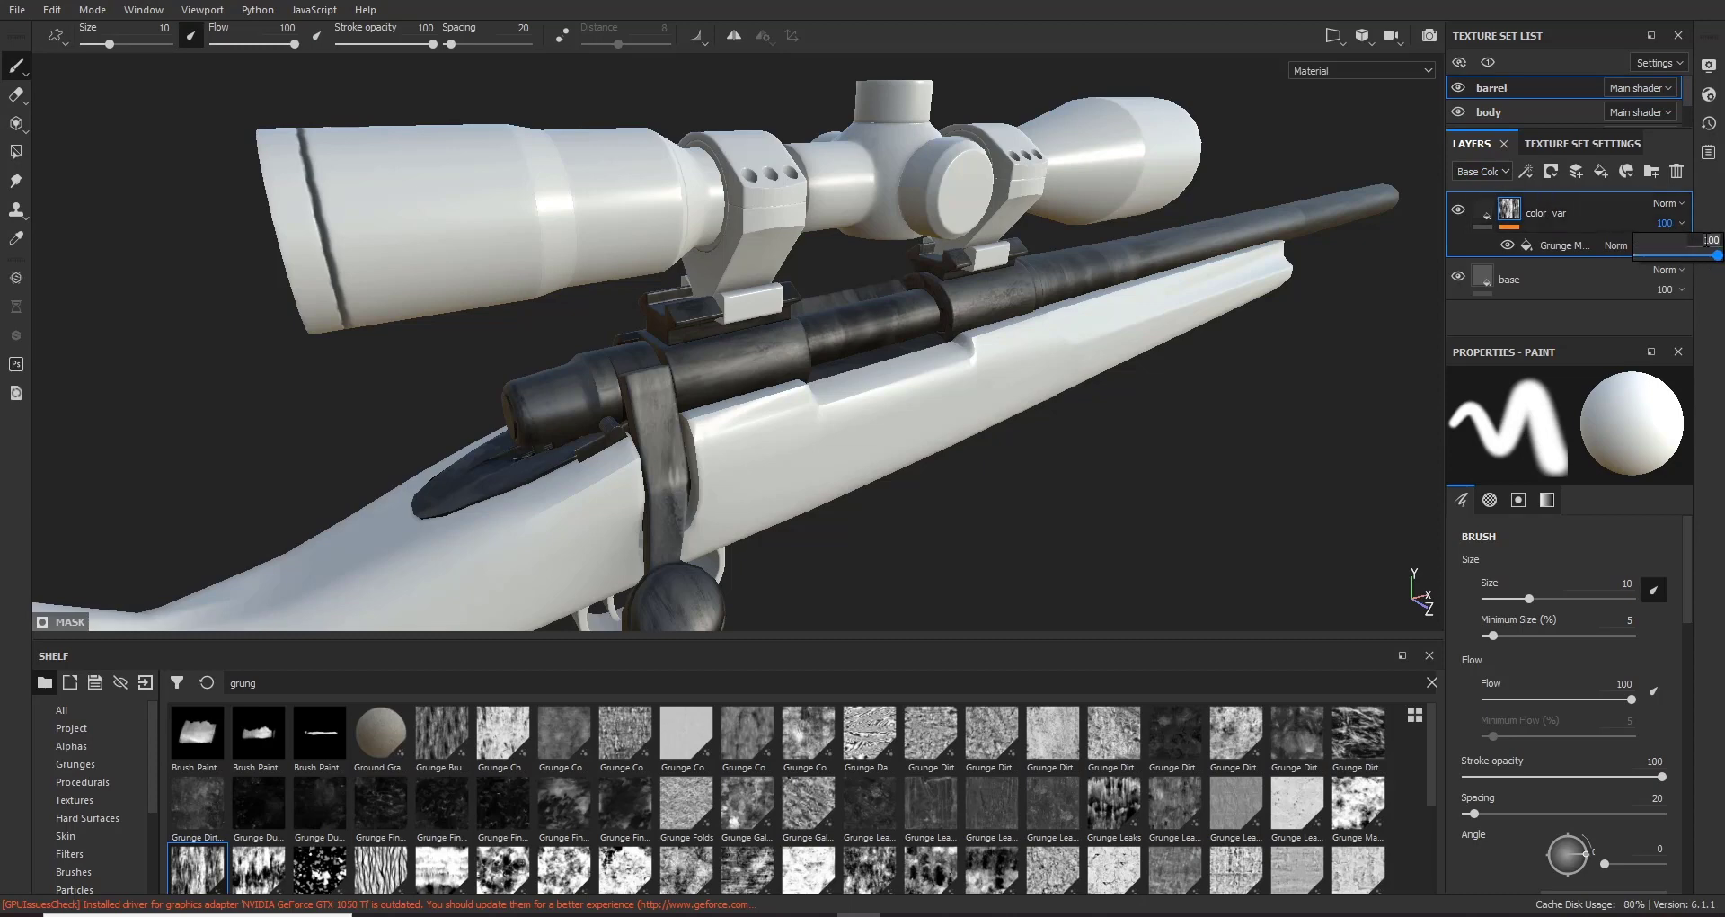
{"action": "type", "text": "30"}
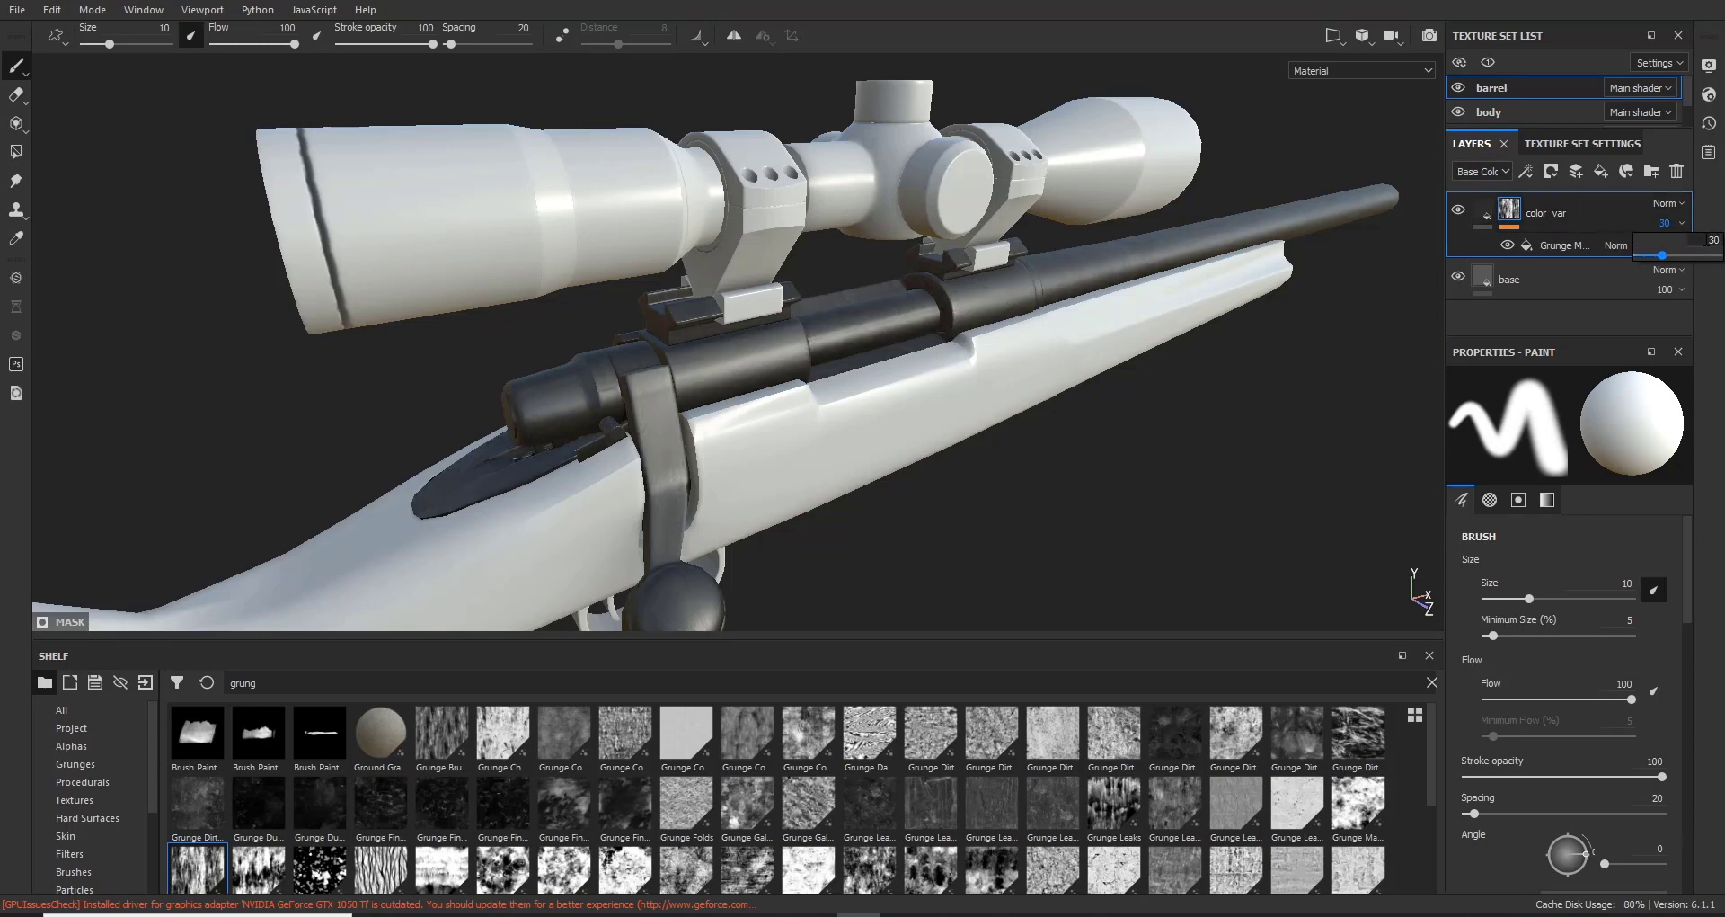
Step: Compare the barrel and bolt up close with the color_var layer hidden and shown
{"action": "left_click", "coordinate": [584, 376]}
{"action": "left_click_drag", "start_coordinate": [584, 375], "coordinate": [600, 367], "text": "alt"}
{"action": "right_click_drag", "start_coordinate": [601, 366], "coordinate": [1083, 302], "text": "alt"}
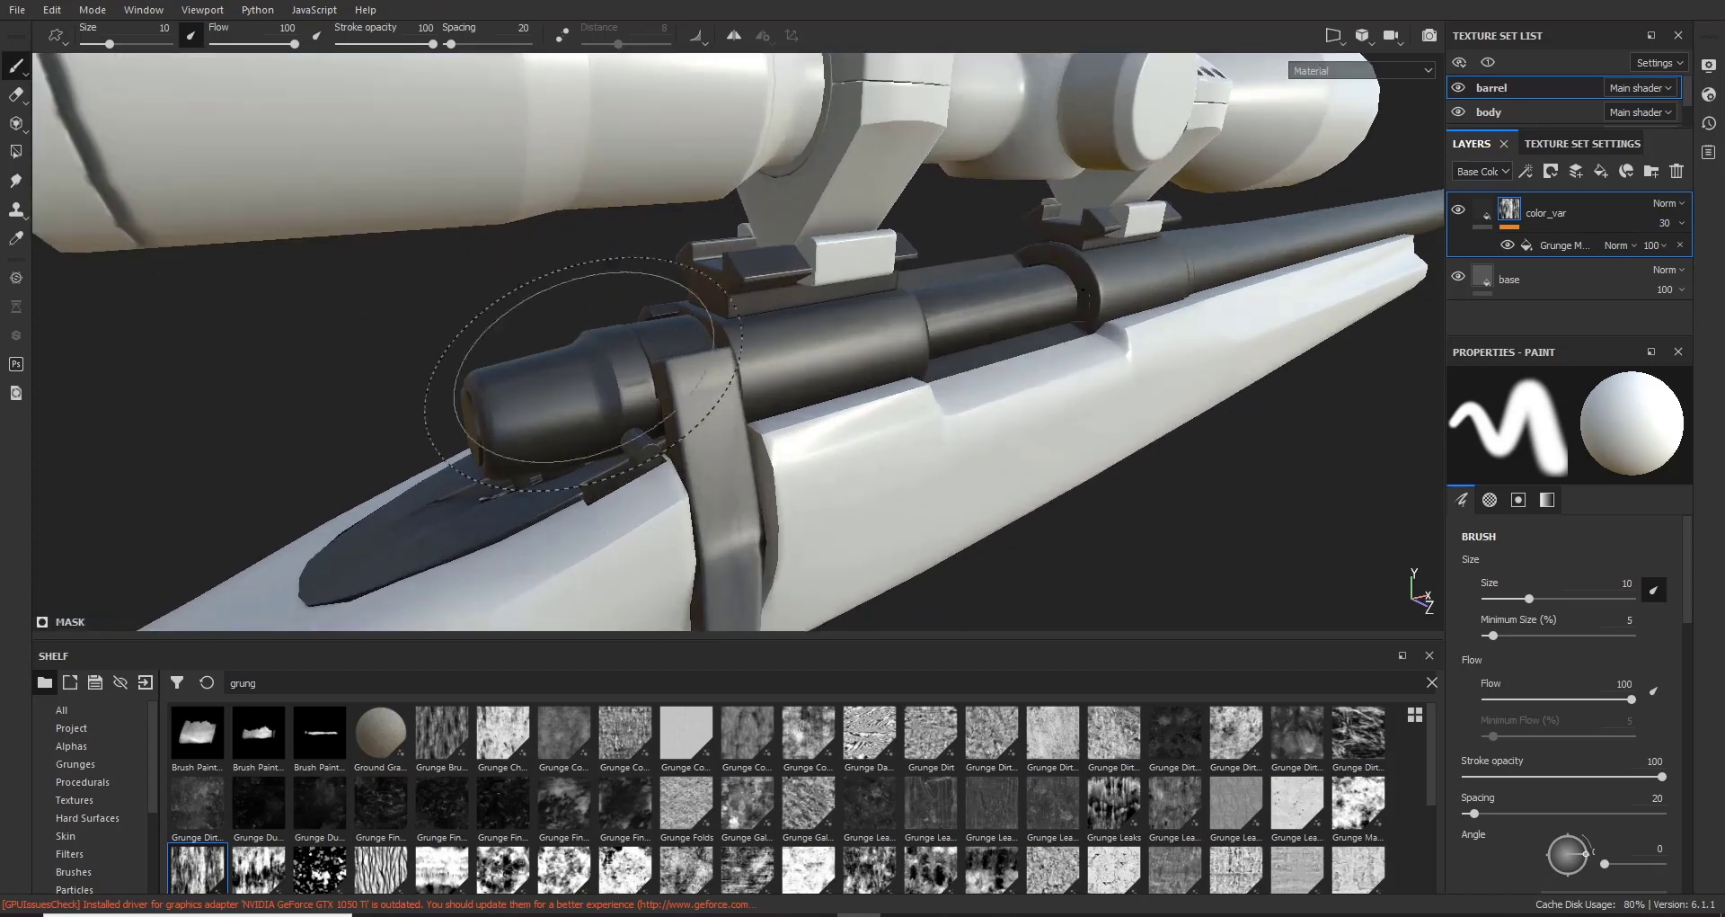
{"action": "left_click", "coordinate": [1459, 210]}
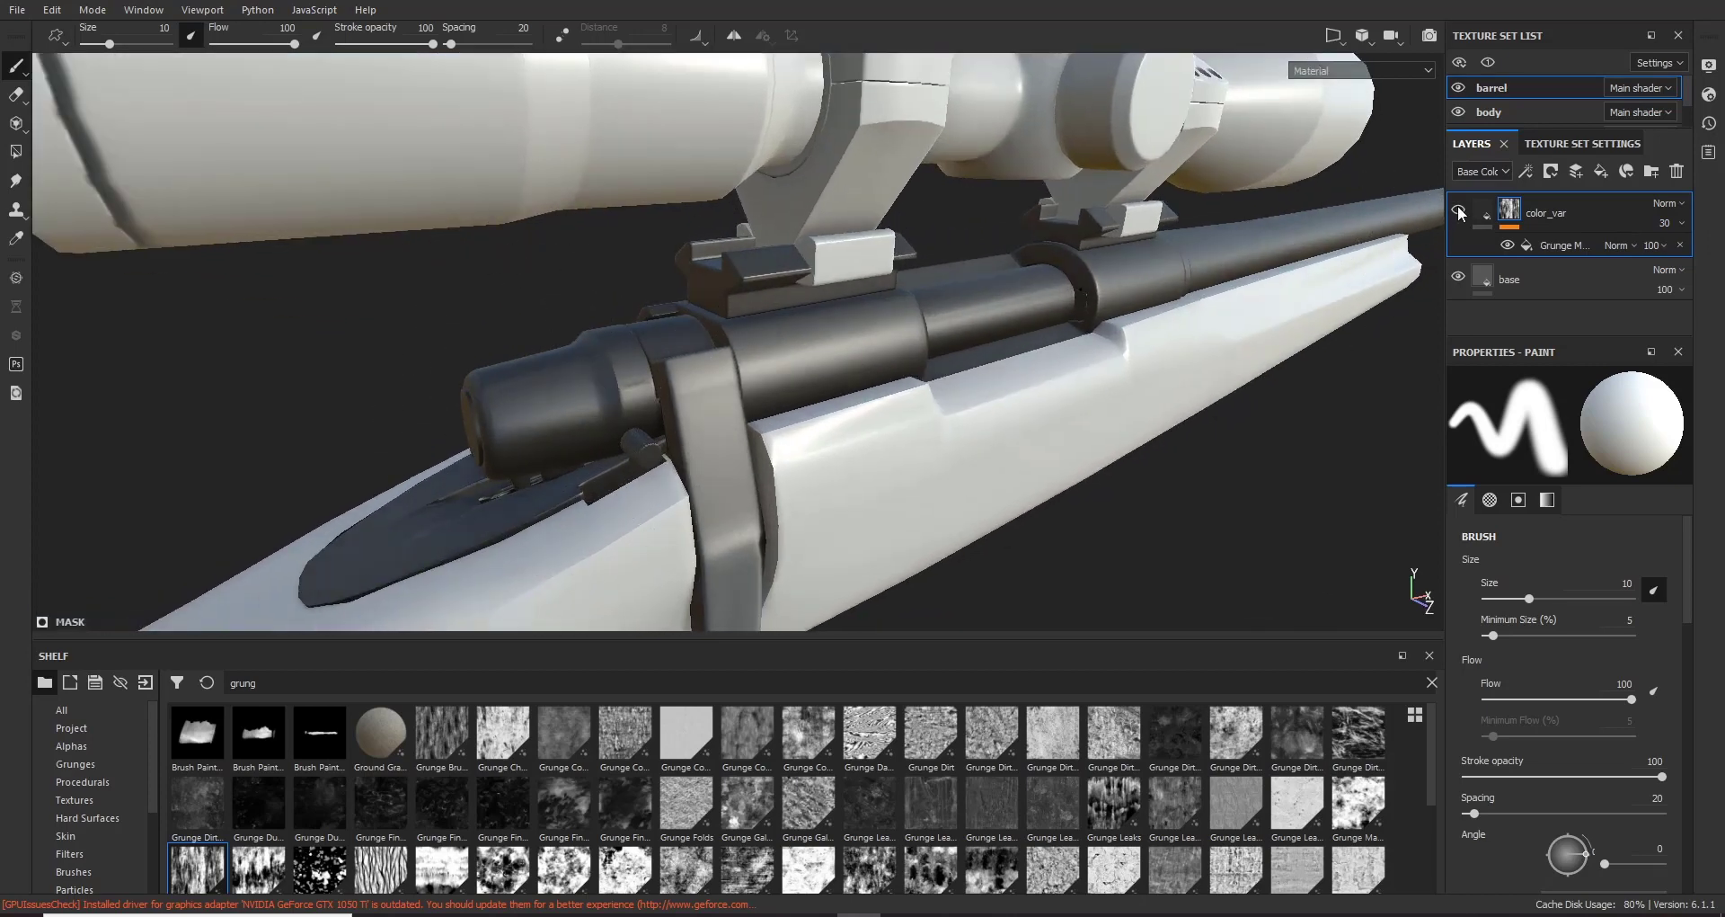
{"action": "left_click", "coordinate": [1458, 211]}
{"action": "left_click", "coordinate": [1458, 211]}
{"action": "left_click", "coordinate": [1458, 212]}
{"action": "left_click", "coordinate": [1458, 213]}
{"action": "left_click", "coordinate": [1459, 213]}
{"action": "left_click", "coordinate": [1459, 213]}
{"action": "left_click", "coordinate": [1458, 213]}
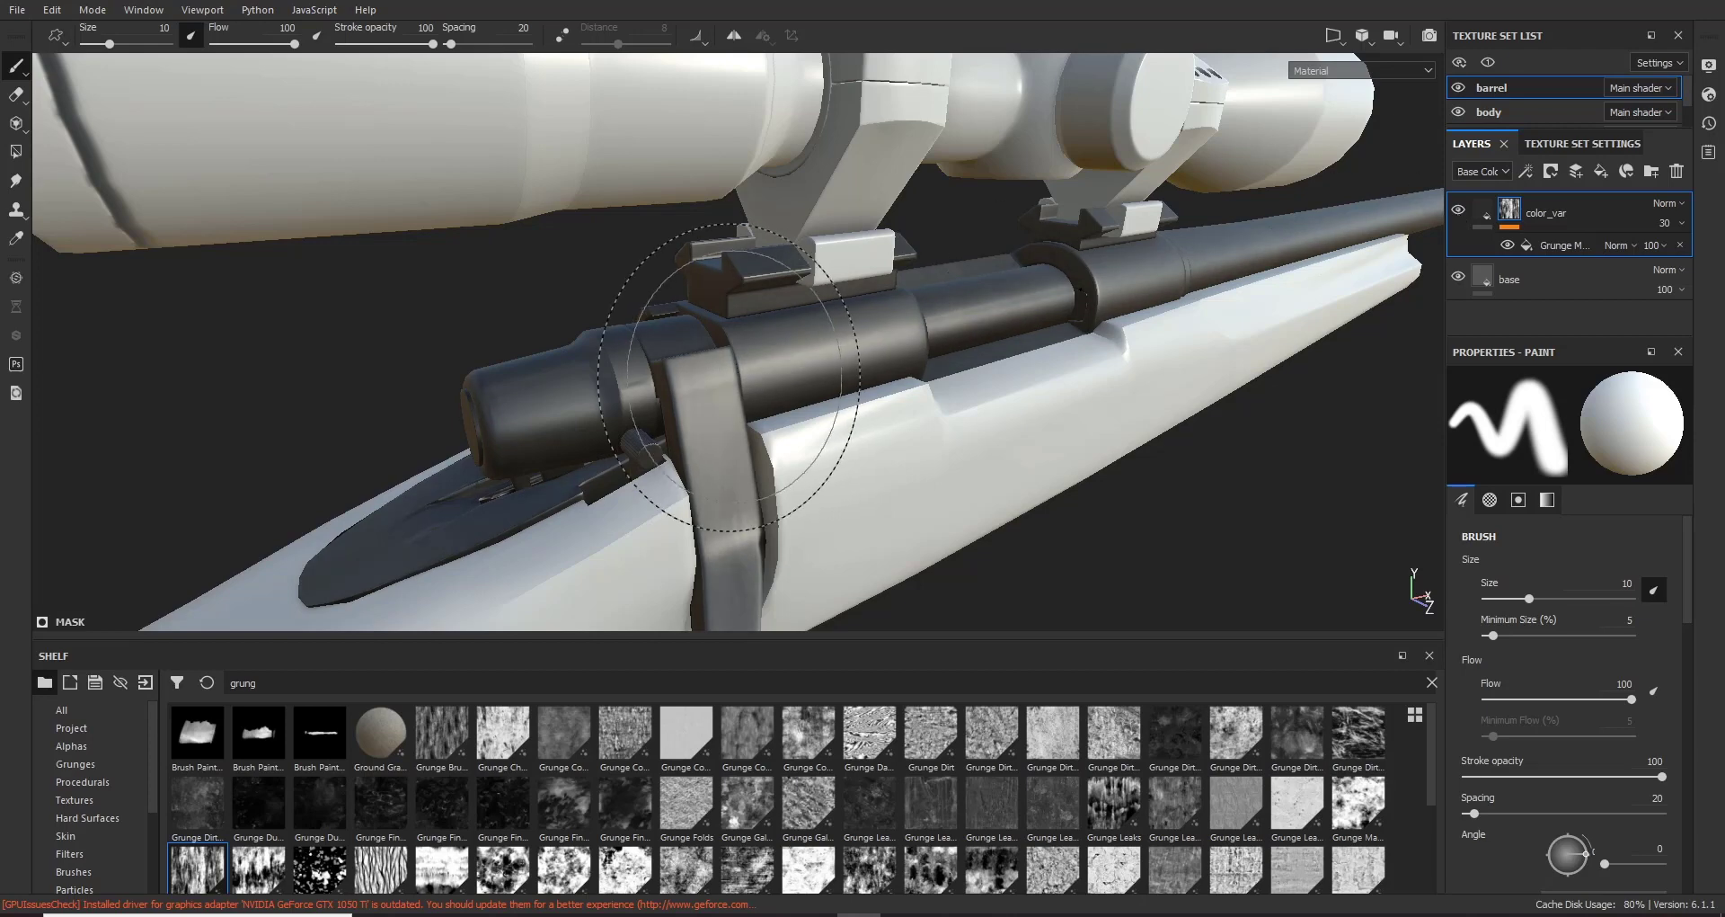
{"action": "left_click_drag", "start_coordinate": [728, 376], "coordinate": [683, 360], "text": "alt"}
Step: Set the blending mode of the color_var layer to Multiply and check the barrel and bolt
{"action": "left_click", "coordinate": [1667, 203]}
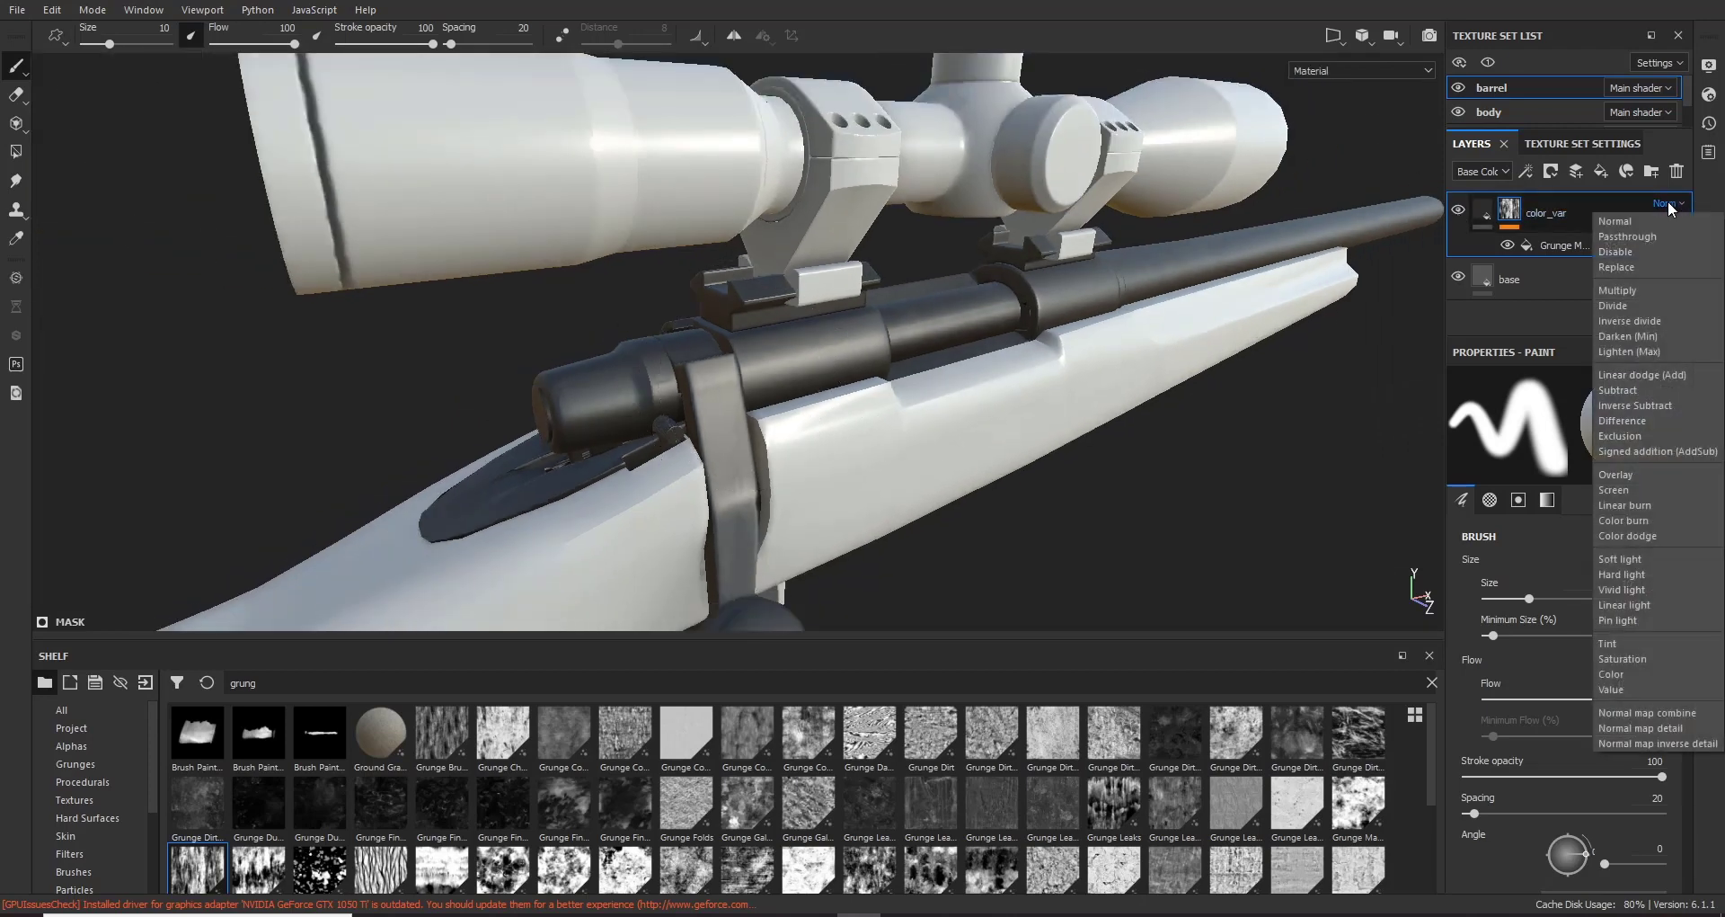
{"action": "left_click", "coordinate": [1664, 289]}
{"action": "left_click_drag", "start_coordinate": [665, 377], "coordinate": [701, 395], "text": "alt"}
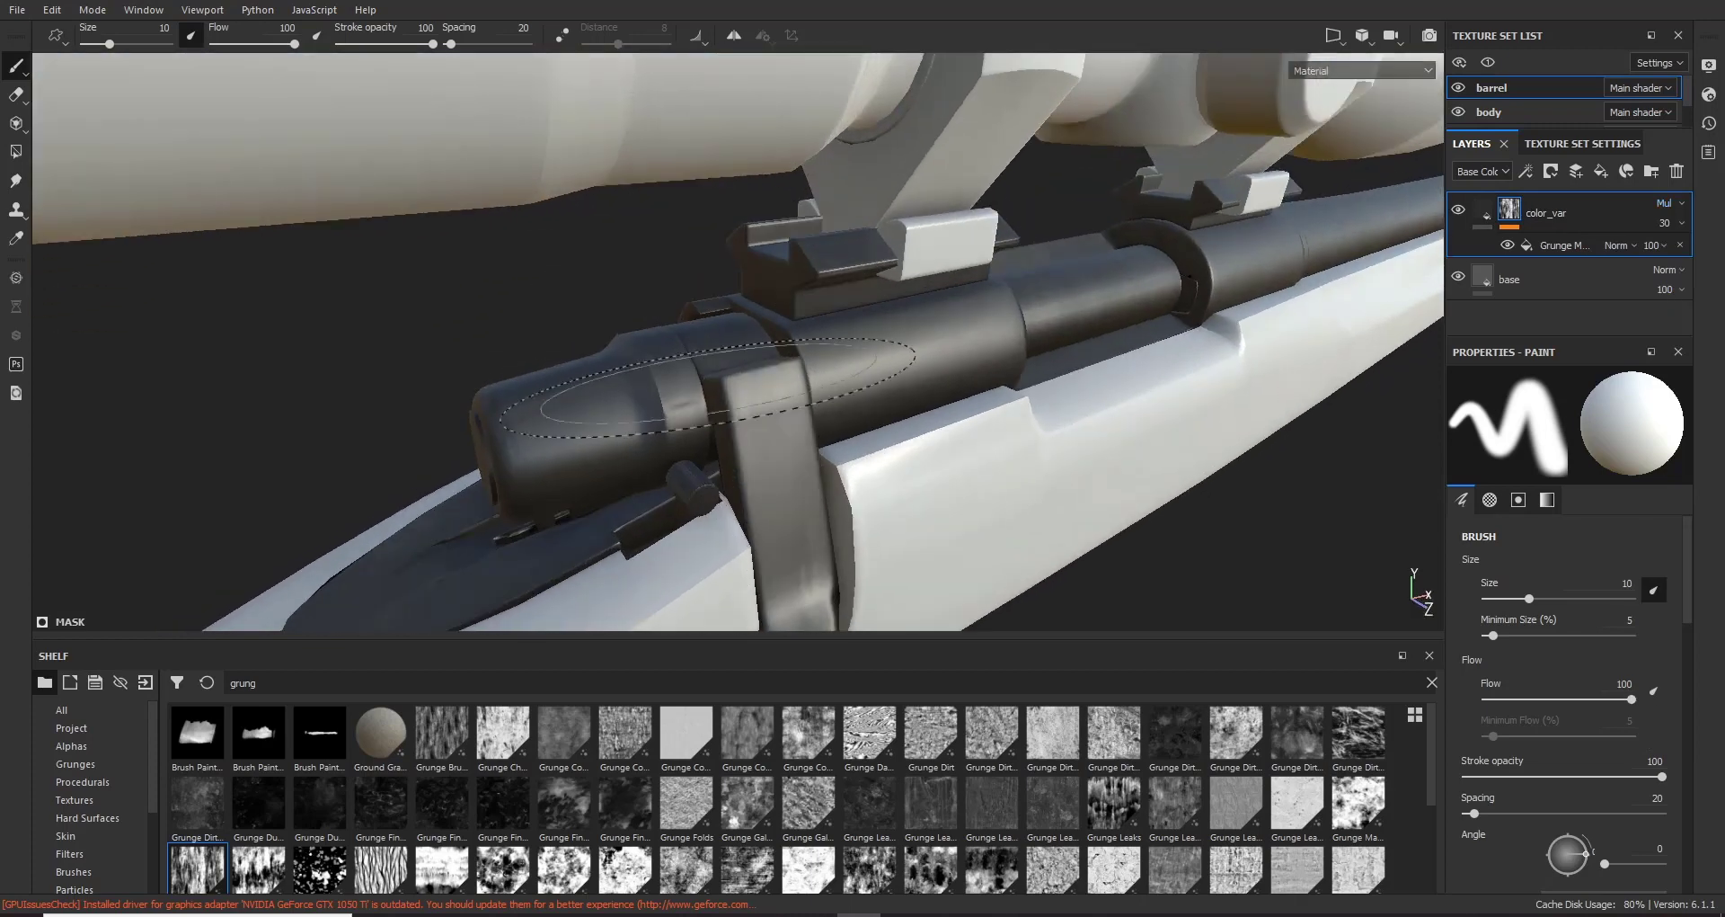
{"action": "right_click_drag", "start_coordinate": [701, 396], "coordinate": [782, 404], "text": "alt"}
{"action": "mouse_move", "coordinate": [782, 404]}
{"action": "left_mouse_down", "text": "alt"}
{"action": "mouse_move", "coordinate": [789, 342]}
{"action": "mouse_move", "coordinate": [866, 374]}
{"action": "mouse_move", "coordinate": [1169, 242]}
{"action": "left_mouse_up", "text": "alt"}
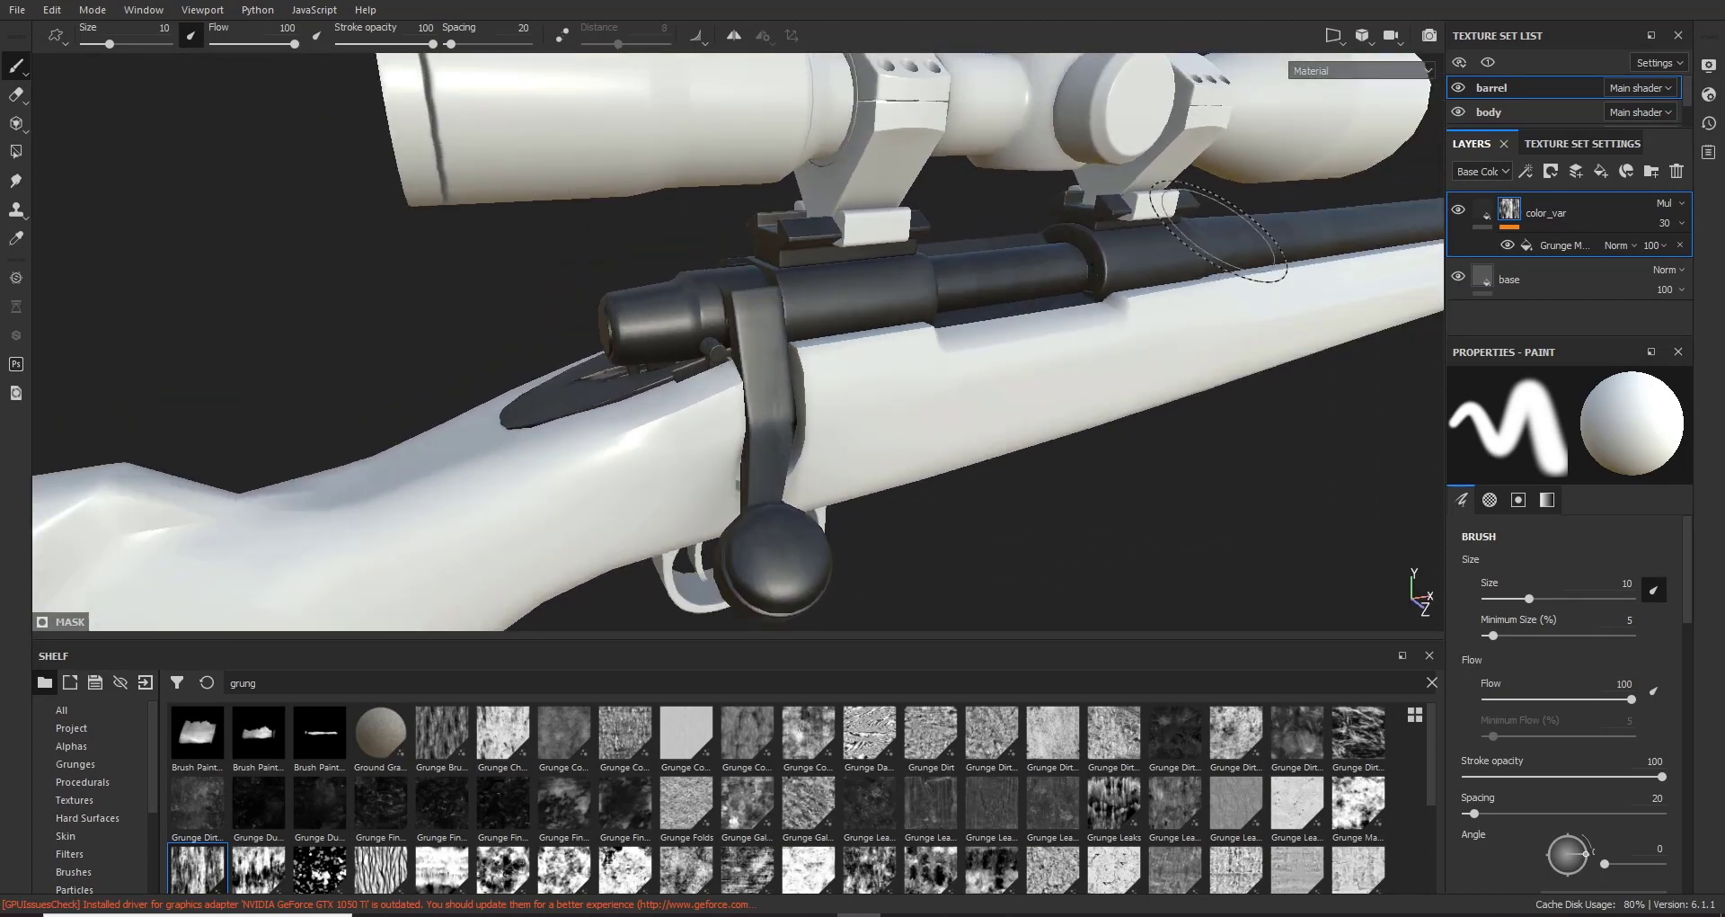
Step: Add a fill layer above color_var and name it color var_2
{"action": "left_click", "coordinate": [1602, 169]}
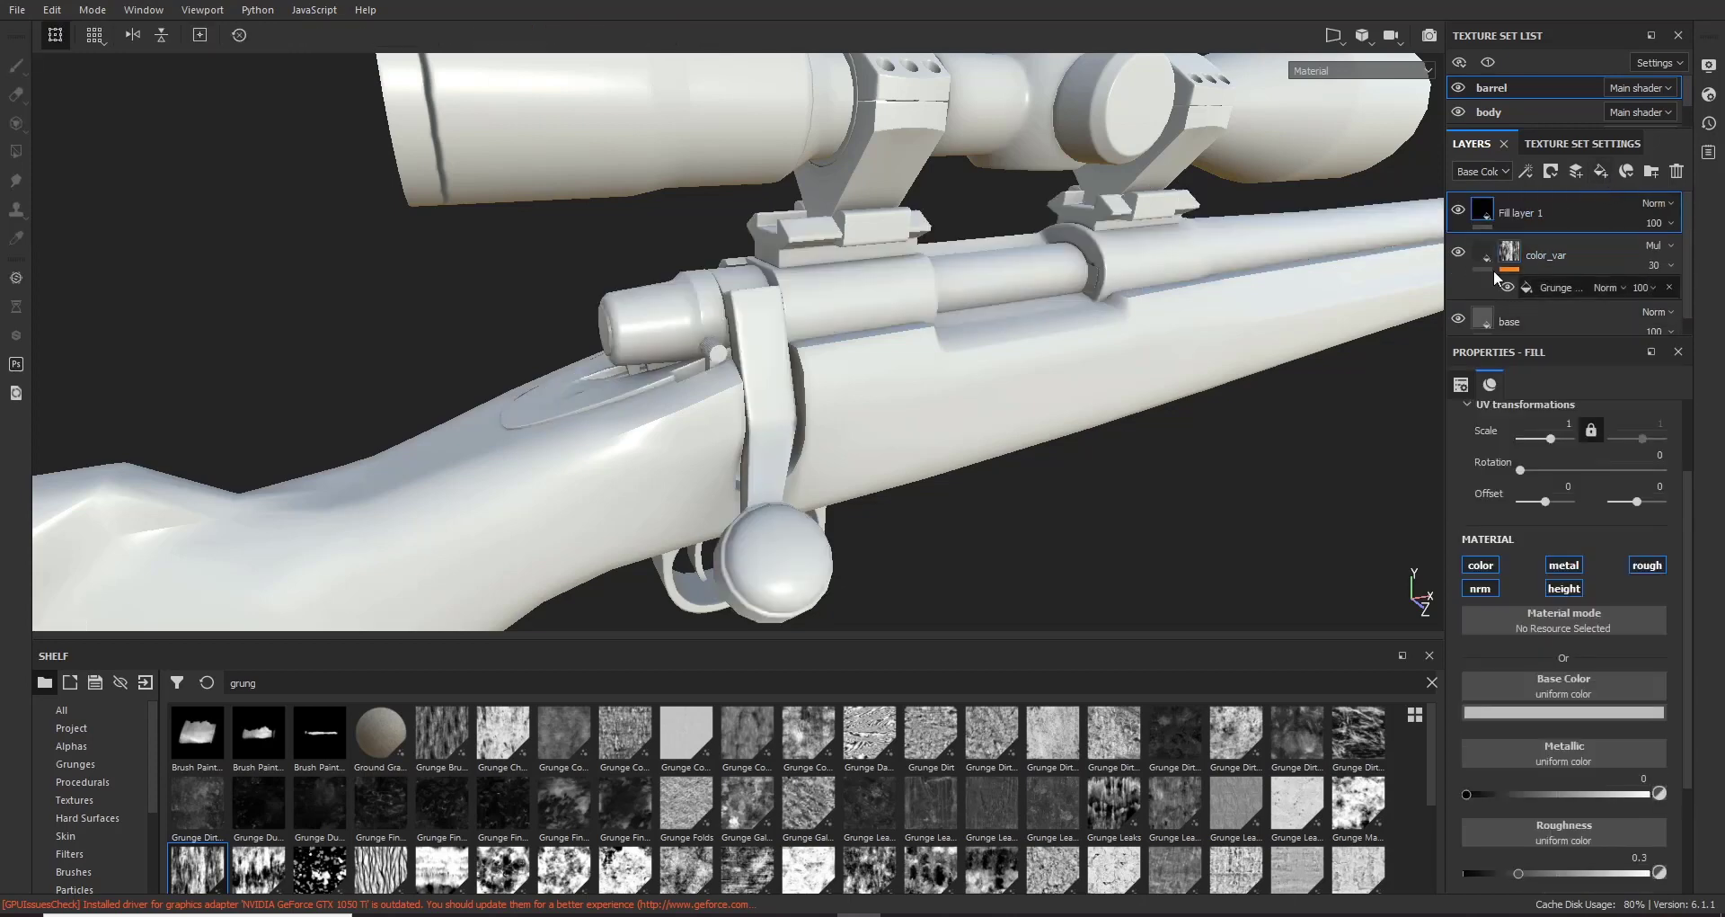
{"action": "double_click", "coordinate": [1524, 212]}
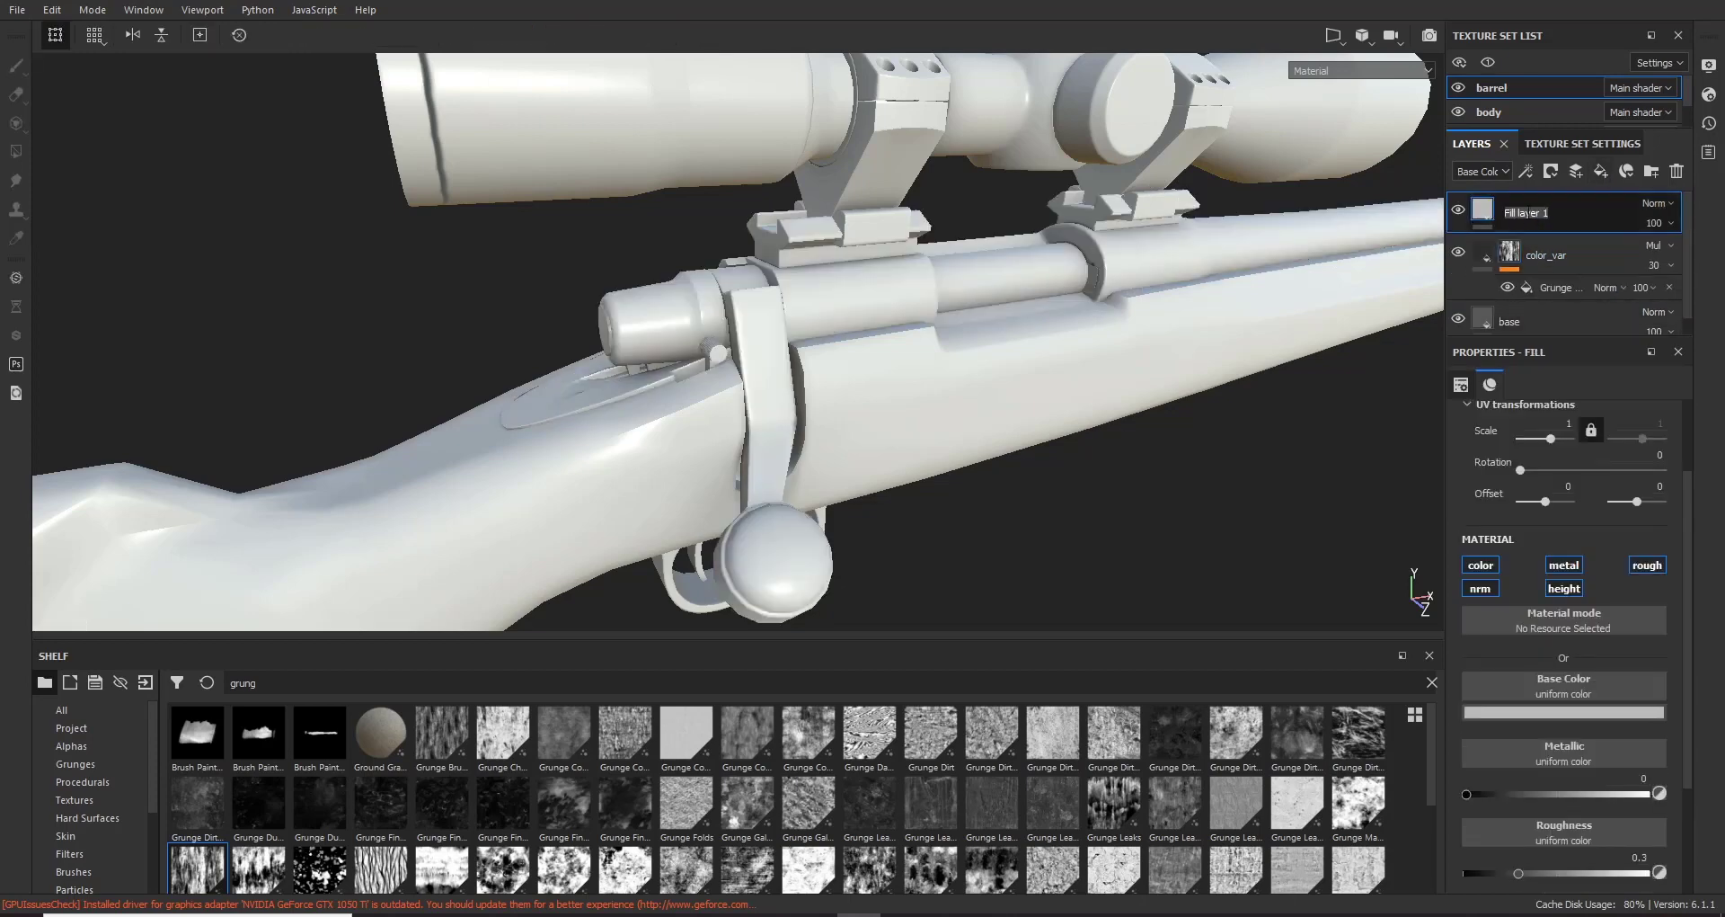
{"action": "type", "text": "color_var_2"}
{"action": "key", "text": "Return"}
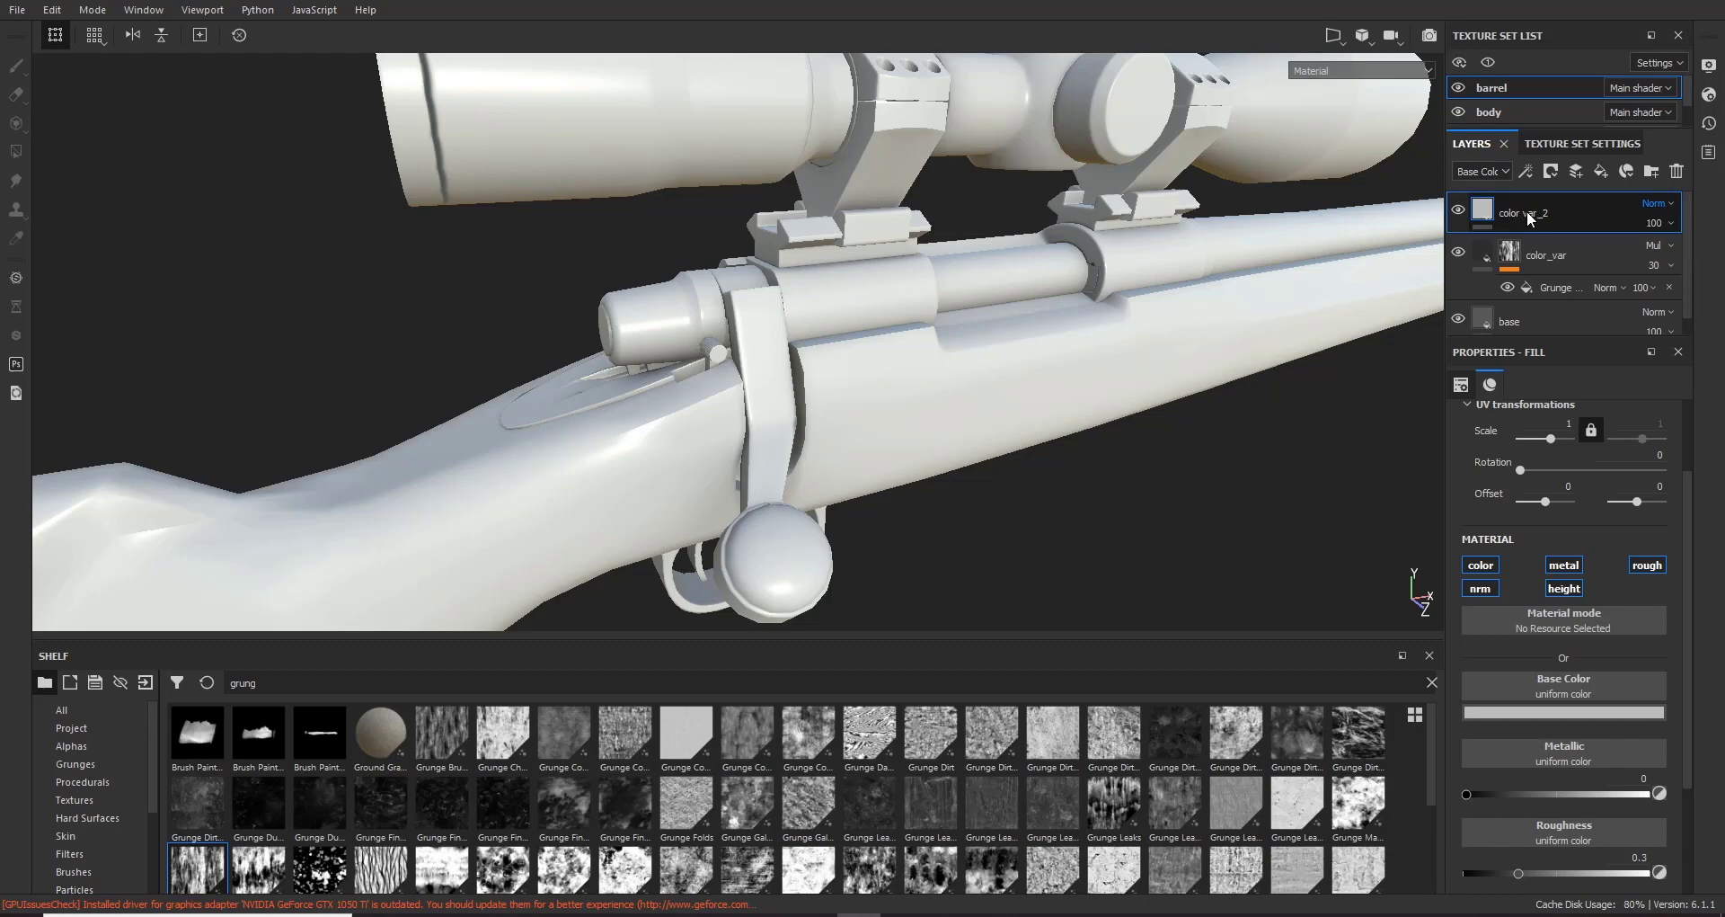
Step: Disable the roughness, metallic, height and normal channels of color var_2 and set its base color to a near-black grey
{"action": "left_click", "coordinate": [1647, 564]}
{"action": "left_click", "coordinate": [1565, 565]}
{"action": "left_click", "coordinate": [1564, 588]}
{"action": "left_click", "coordinate": [1480, 588]}
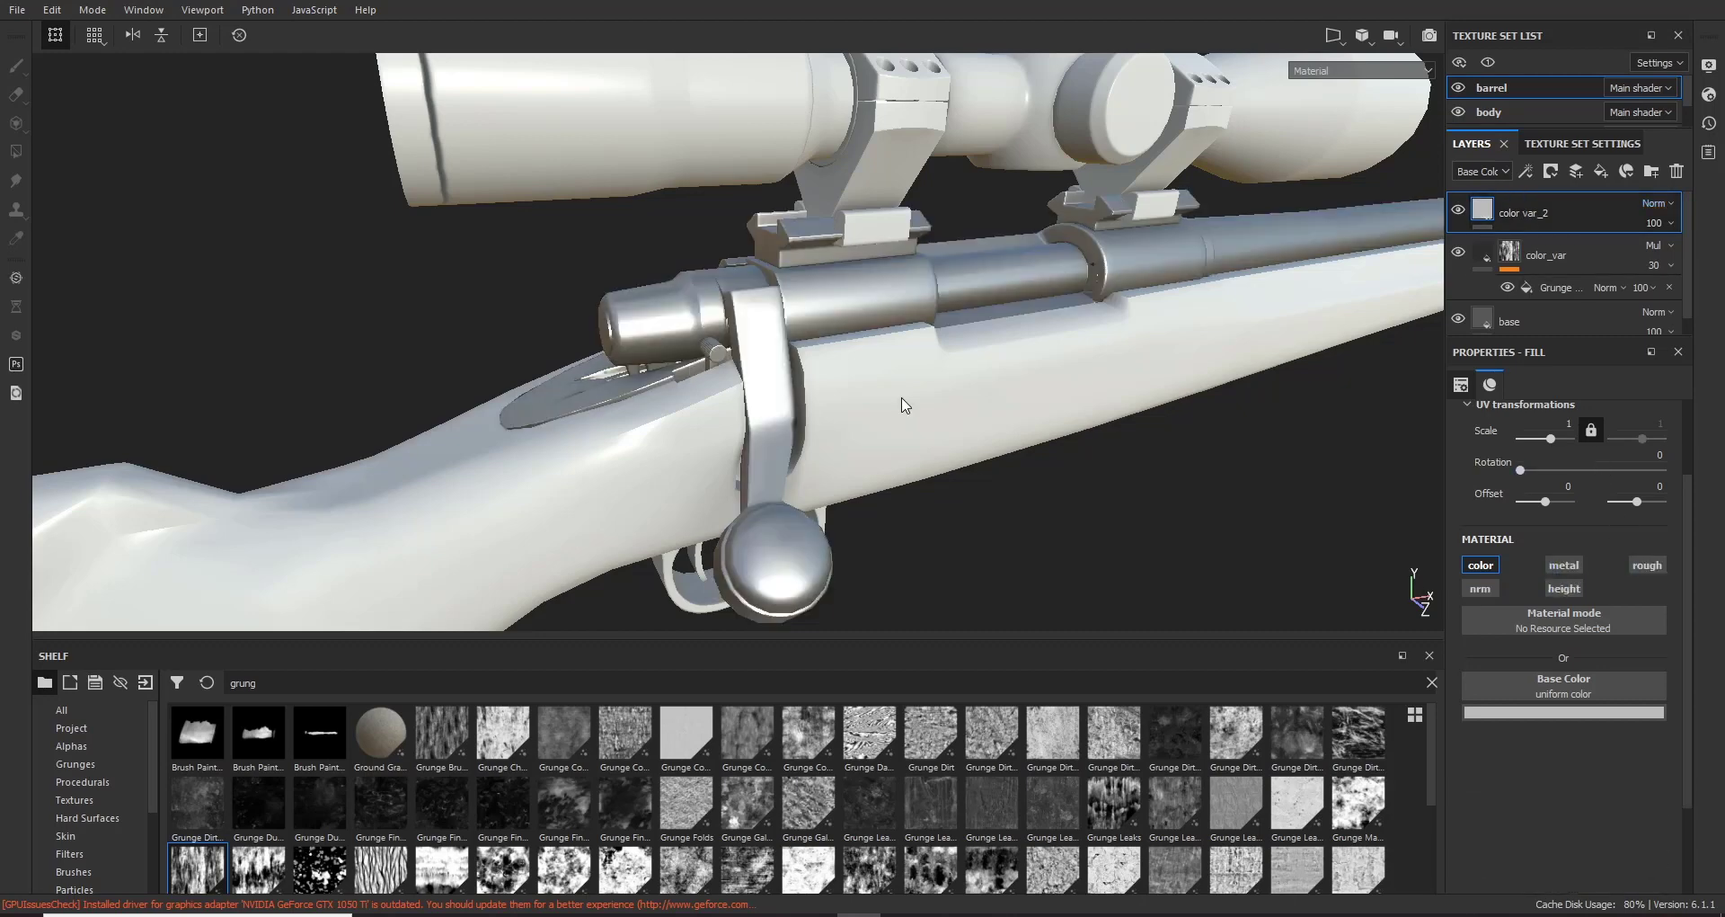
{"action": "left_click", "coordinate": [1538, 710]}
{"action": "left_click_drag", "start_coordinate": [1714, 794], "coordinate": [1704, 877]}
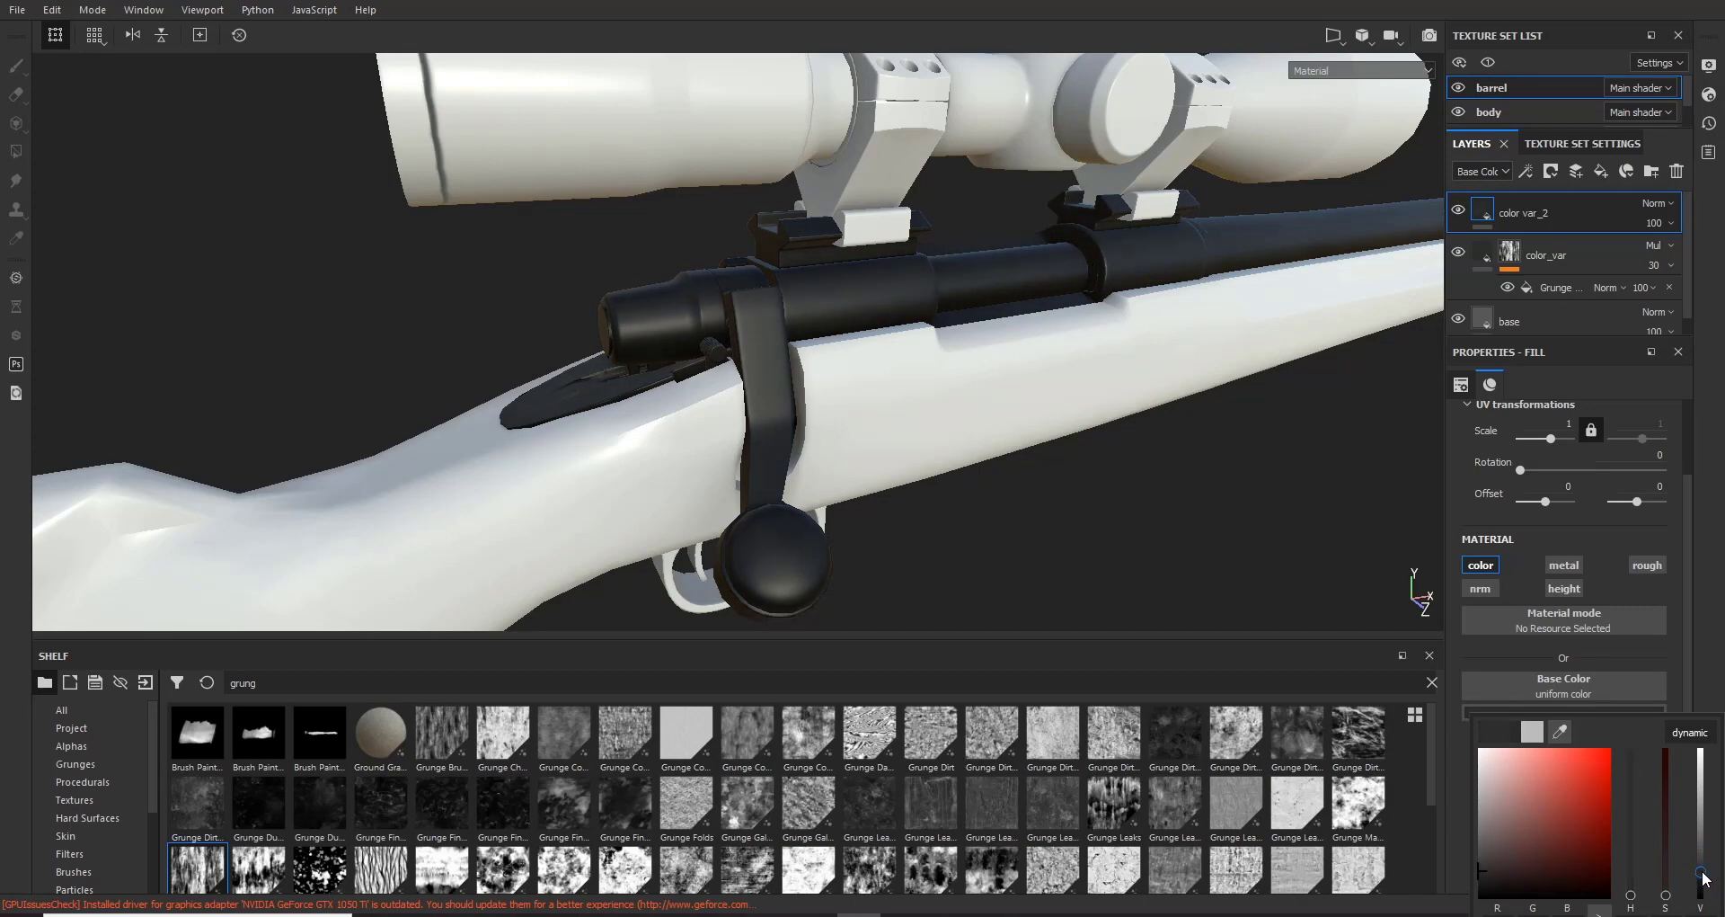
Step: Add a black mask to color var_2 and put a Mask Editor generator in the mask
{"action": "right_click", "coordinate": [1486, 207]}
{"action": "left_click", "coordinate": [1552, 239]}
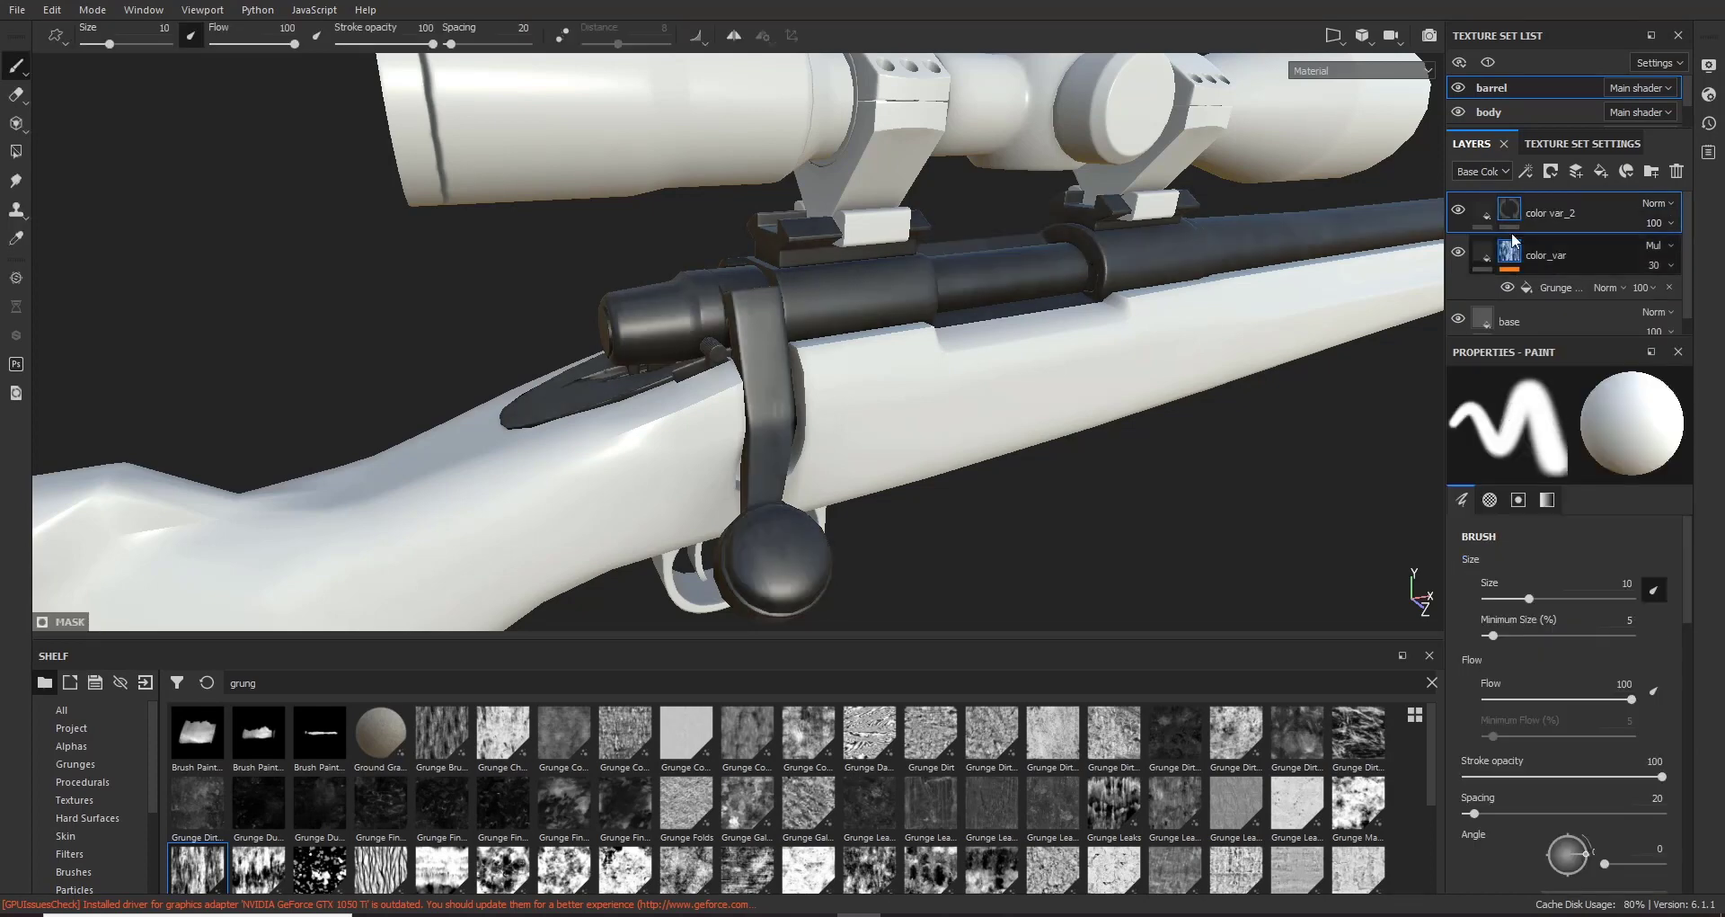
{"action": "right_click", "coordinate": [1510, 210]}
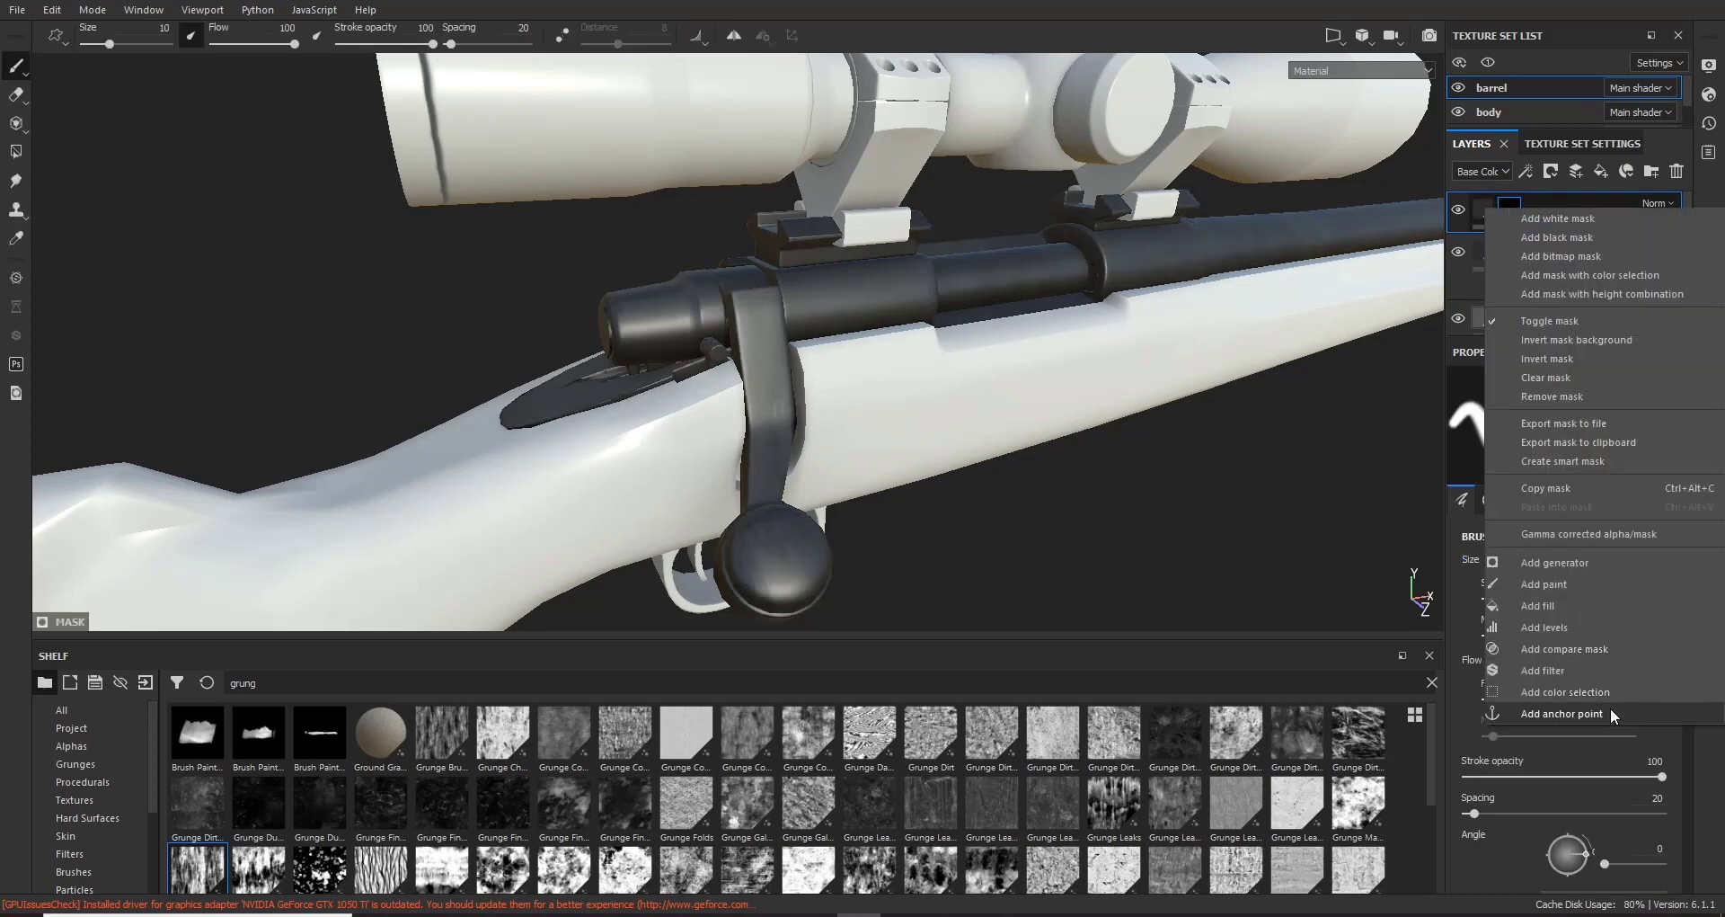
{"action": "left_click", "coordinate": [1592, 563]}
{"action": "left_click", "coordinate": [1570, 413]}
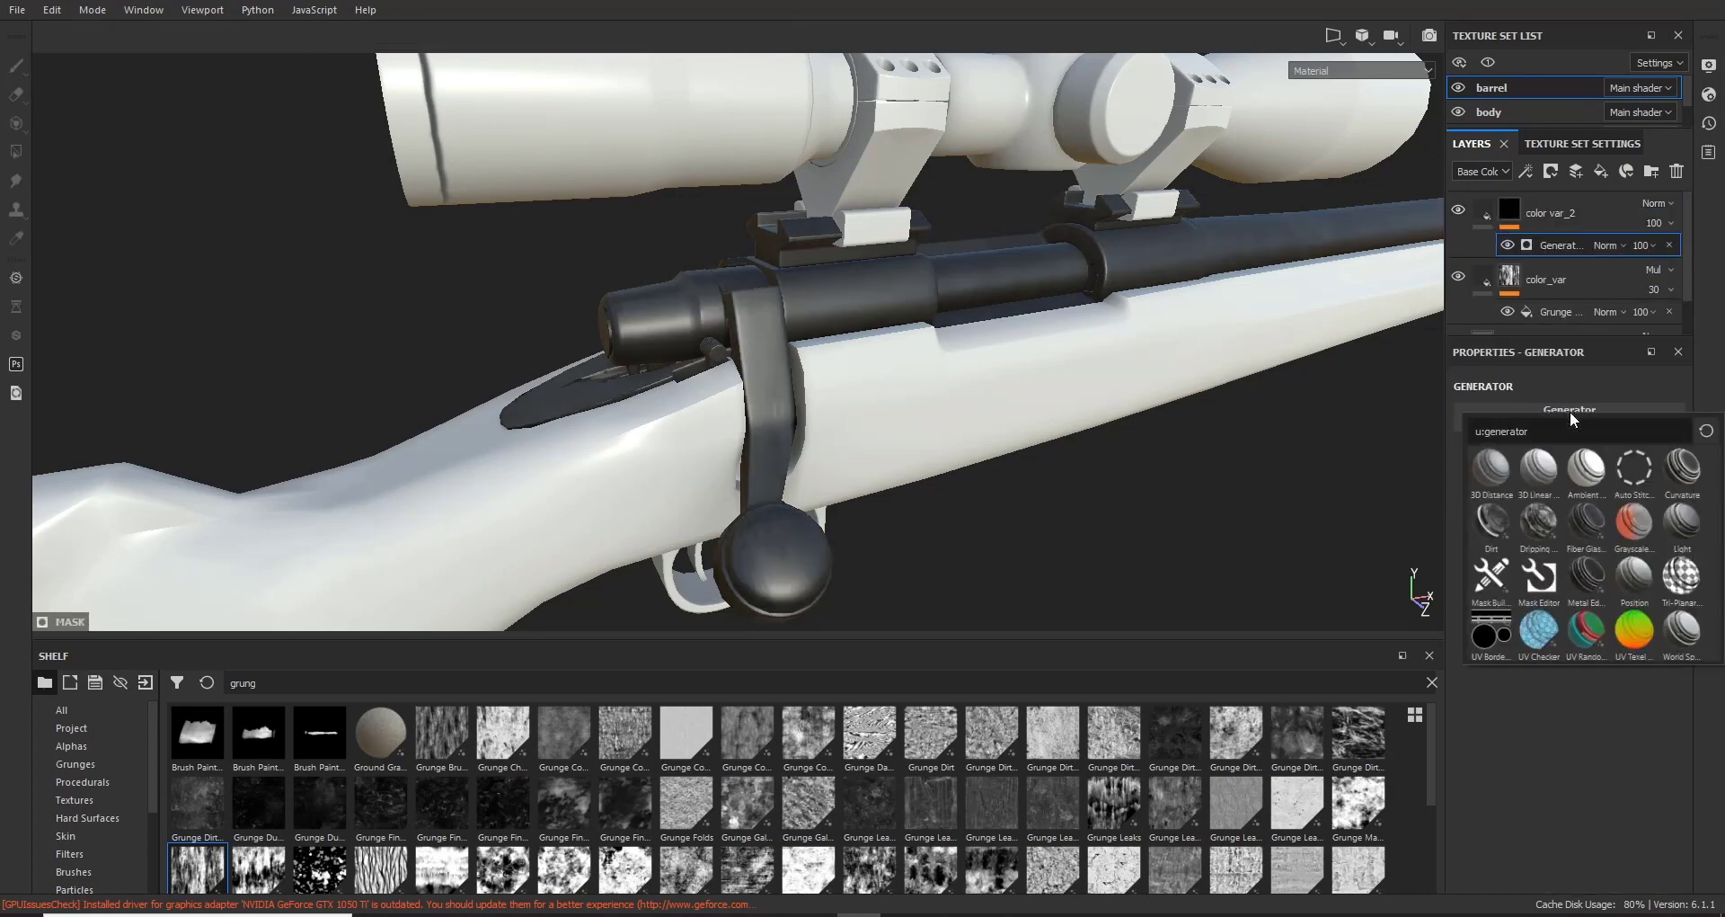
{"action": "left_click", "coordinate": [1544, 575]}
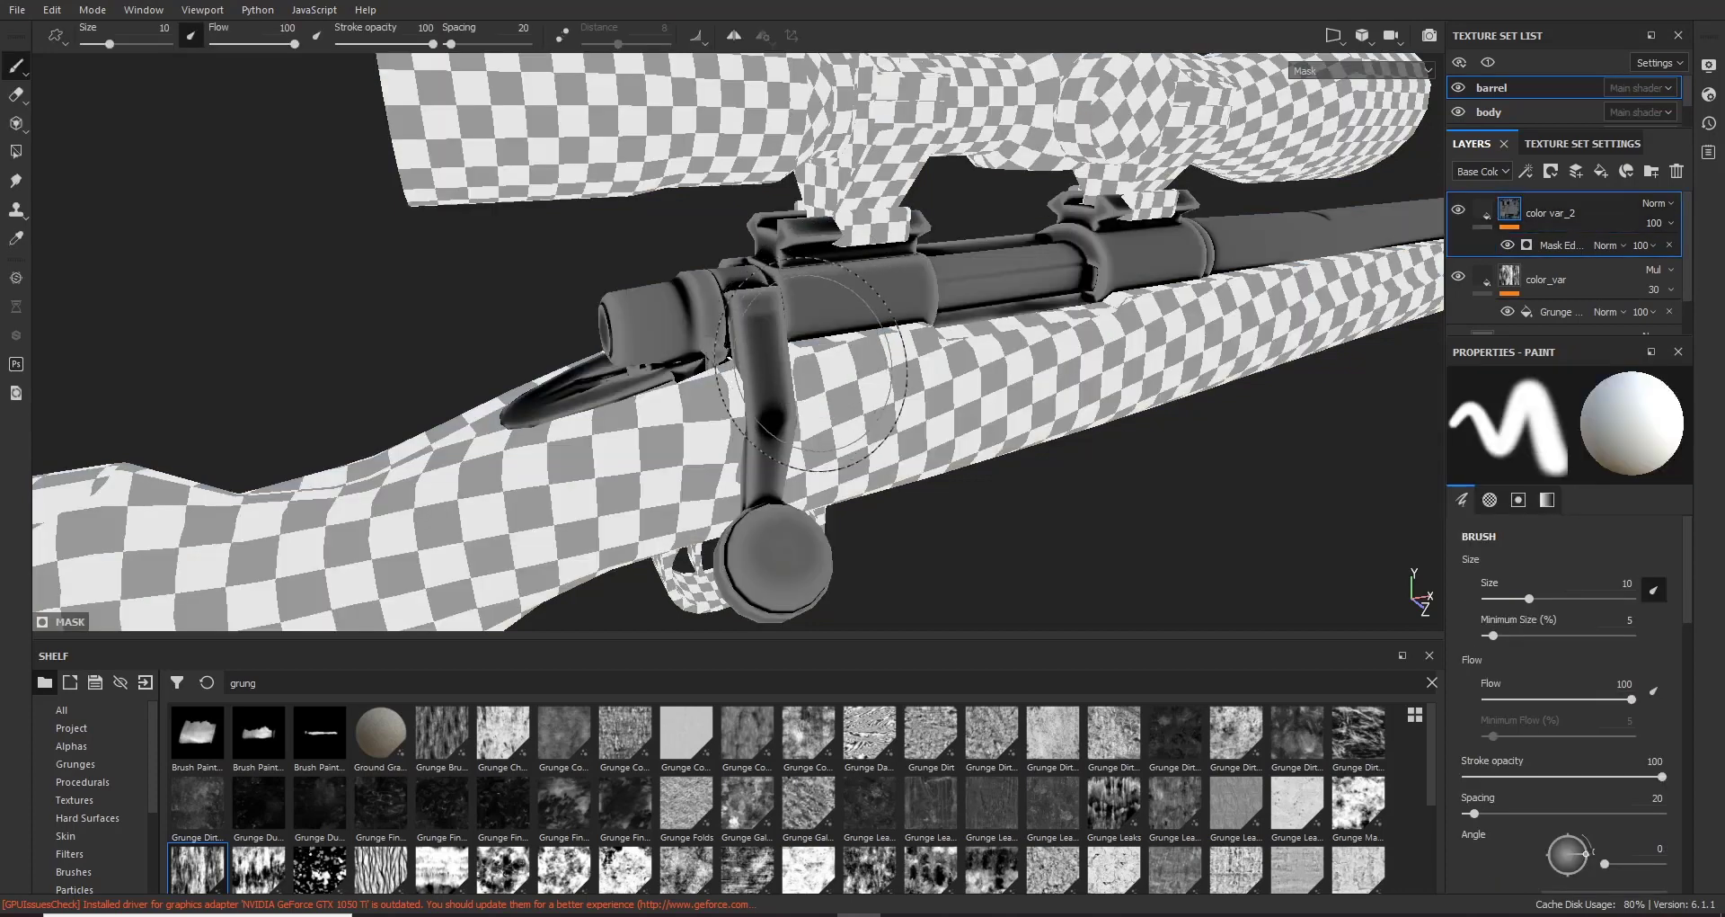
Step: Examine the color var_2 mask on the barrel, then compare the metal with that layer hidden and shown
{"action": "left_click_drag", "start_coordinate": [747, 307], "coordinate": [854, 359], "text": "alt"}
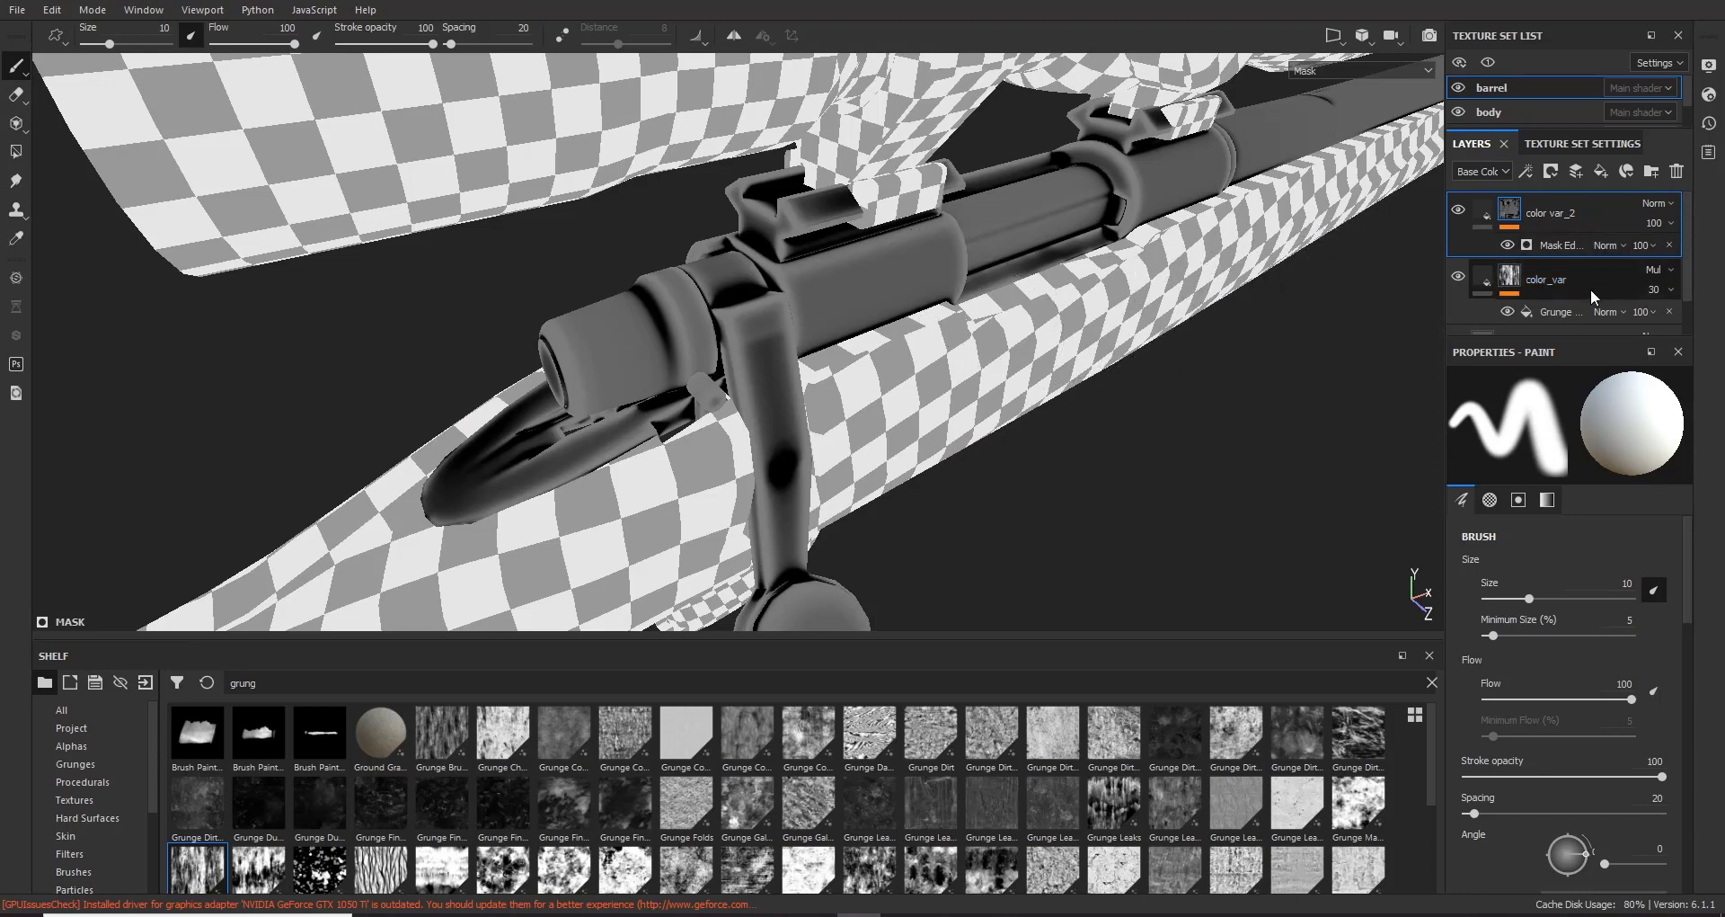
{"action": "left_click", "coordinate": [1481, 214]}
{"action": "scroll", "coordinate": [797, 303], "scroll_direction": "up", "scroll_amount": 3}
{"action": "left_click_drag", "start_coordinate": [797, 304], "coordinate": [891, 317], "text": "alt"}
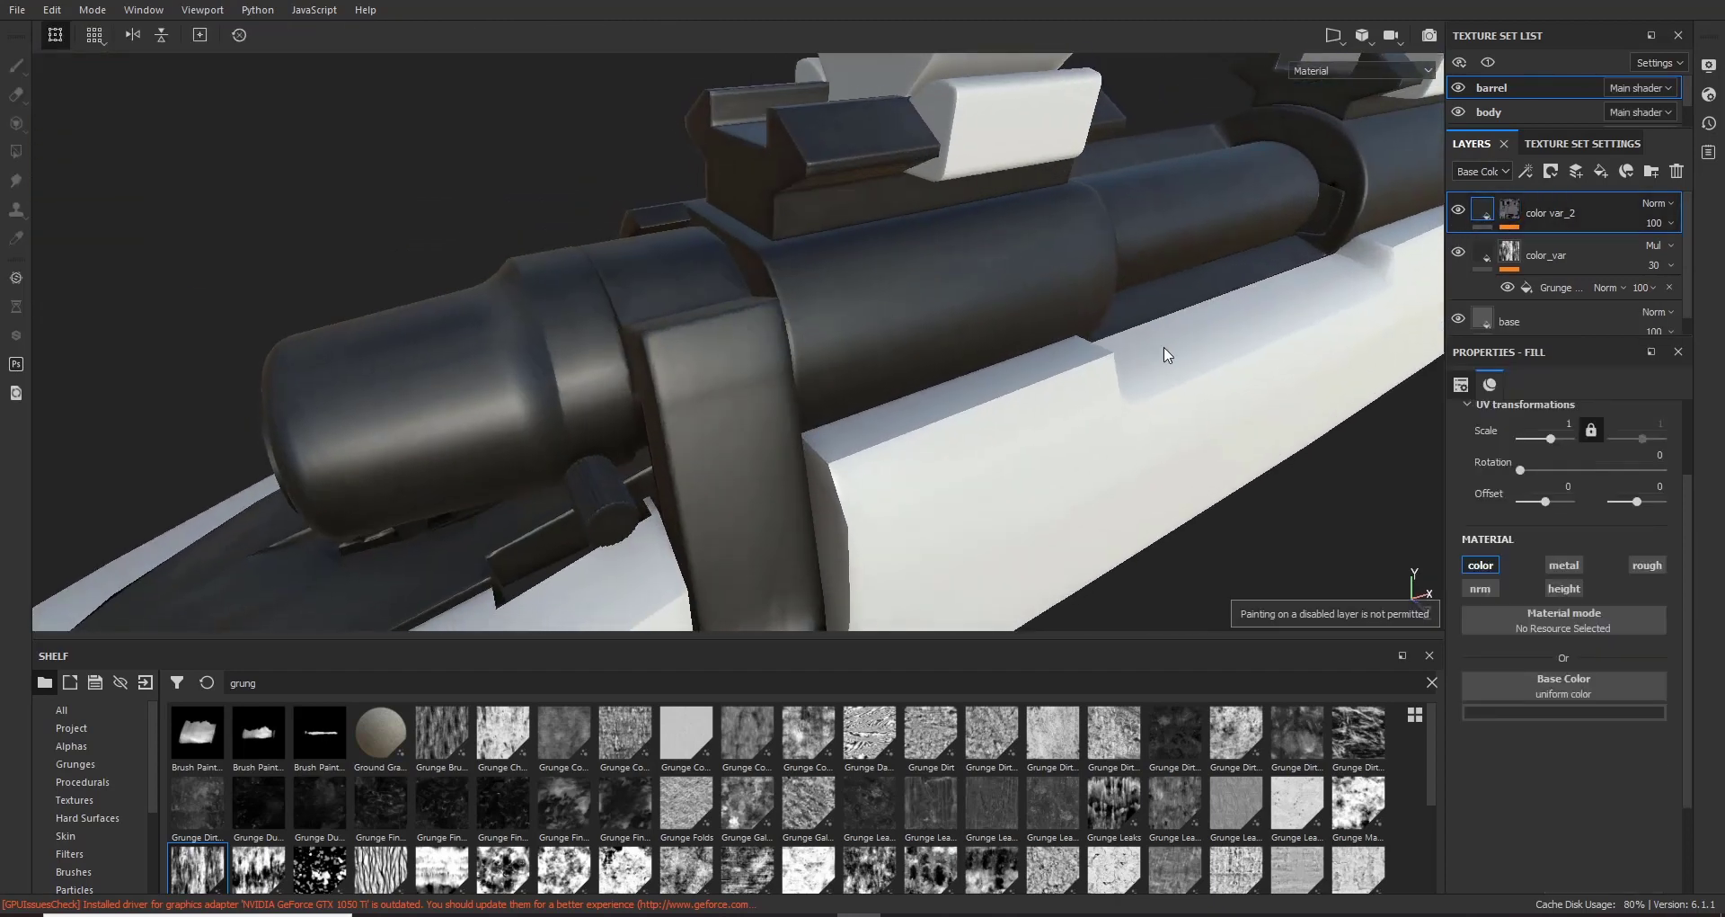
{"action": "left_click", "coordinate": [1458, 212]}
{"action": "left_click", "coordinate": [1457, 213]}
{"action": "left_click", "coordinate": [1457, 213]}
{"action": "left_click", "coordinate": [1457, 213]}
{"action": "right_click_drag", "start_coordinate": [767, 263], "coordinate": [787, 357], "text": "alt"}
{"action": "right_click_drag", "start_coordinate": [1131, 383], "coordinate": [1070, 323], "text": "alt"}
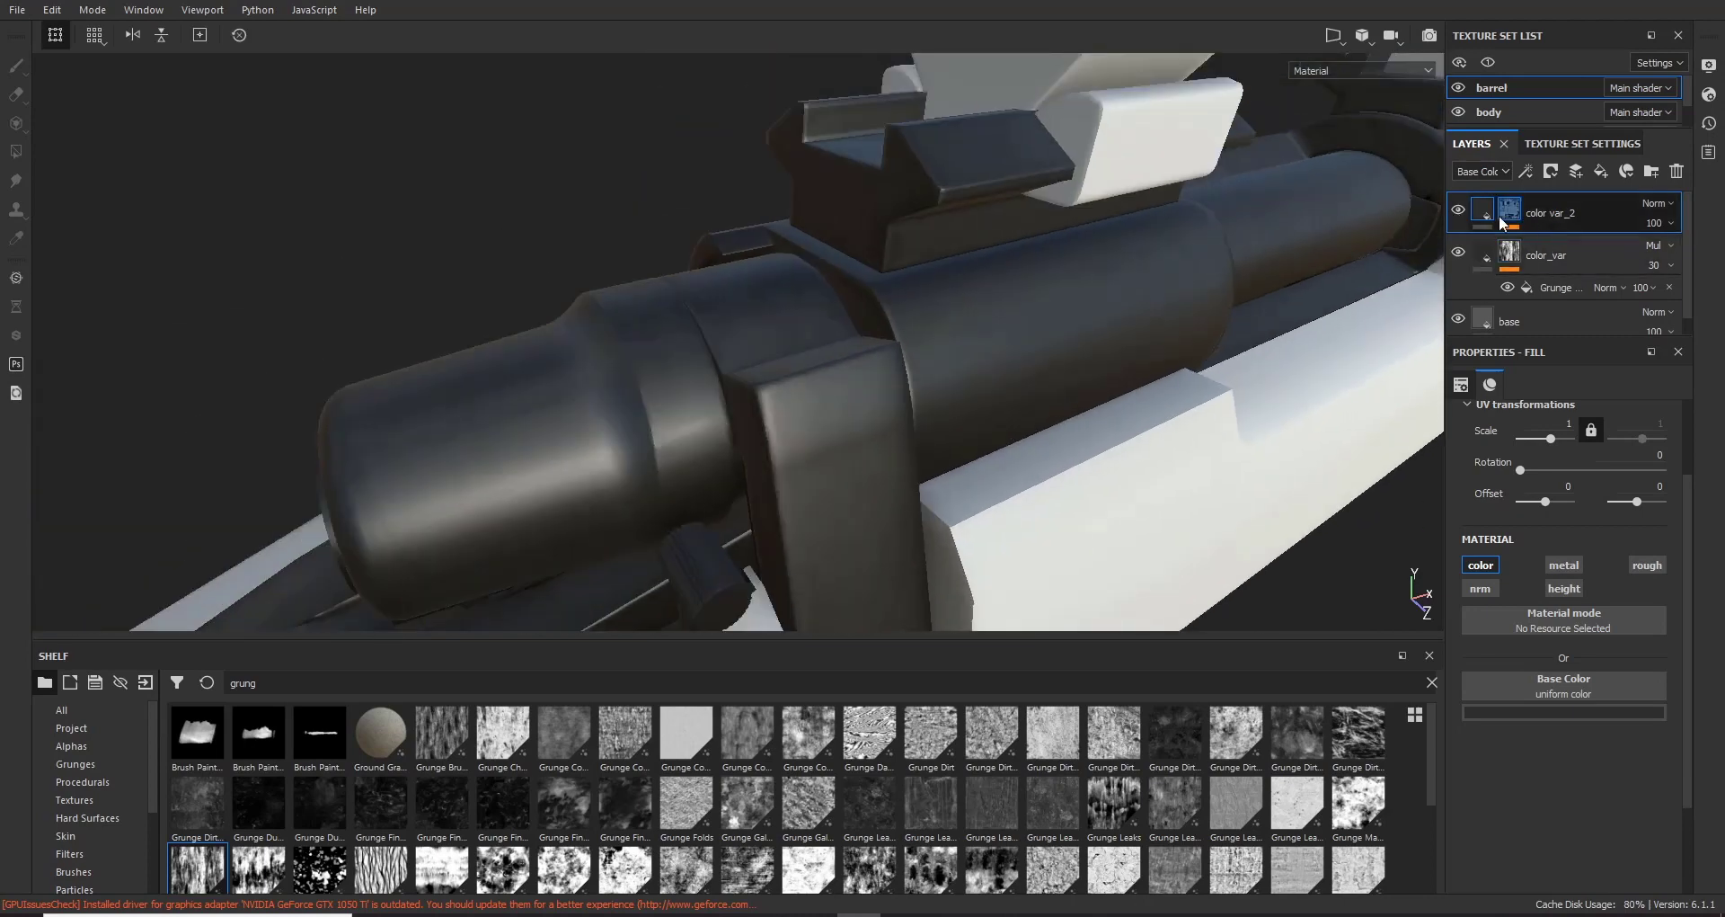
{"action": "left_click", "coordinate": [1458, 213]}
{"action": "left_click", "coordinate": [1457, 213]}
{"action": "right_click_drag", "start_coordinate": [824, 363], "coordinate": [701, 260], "text": "alt"}
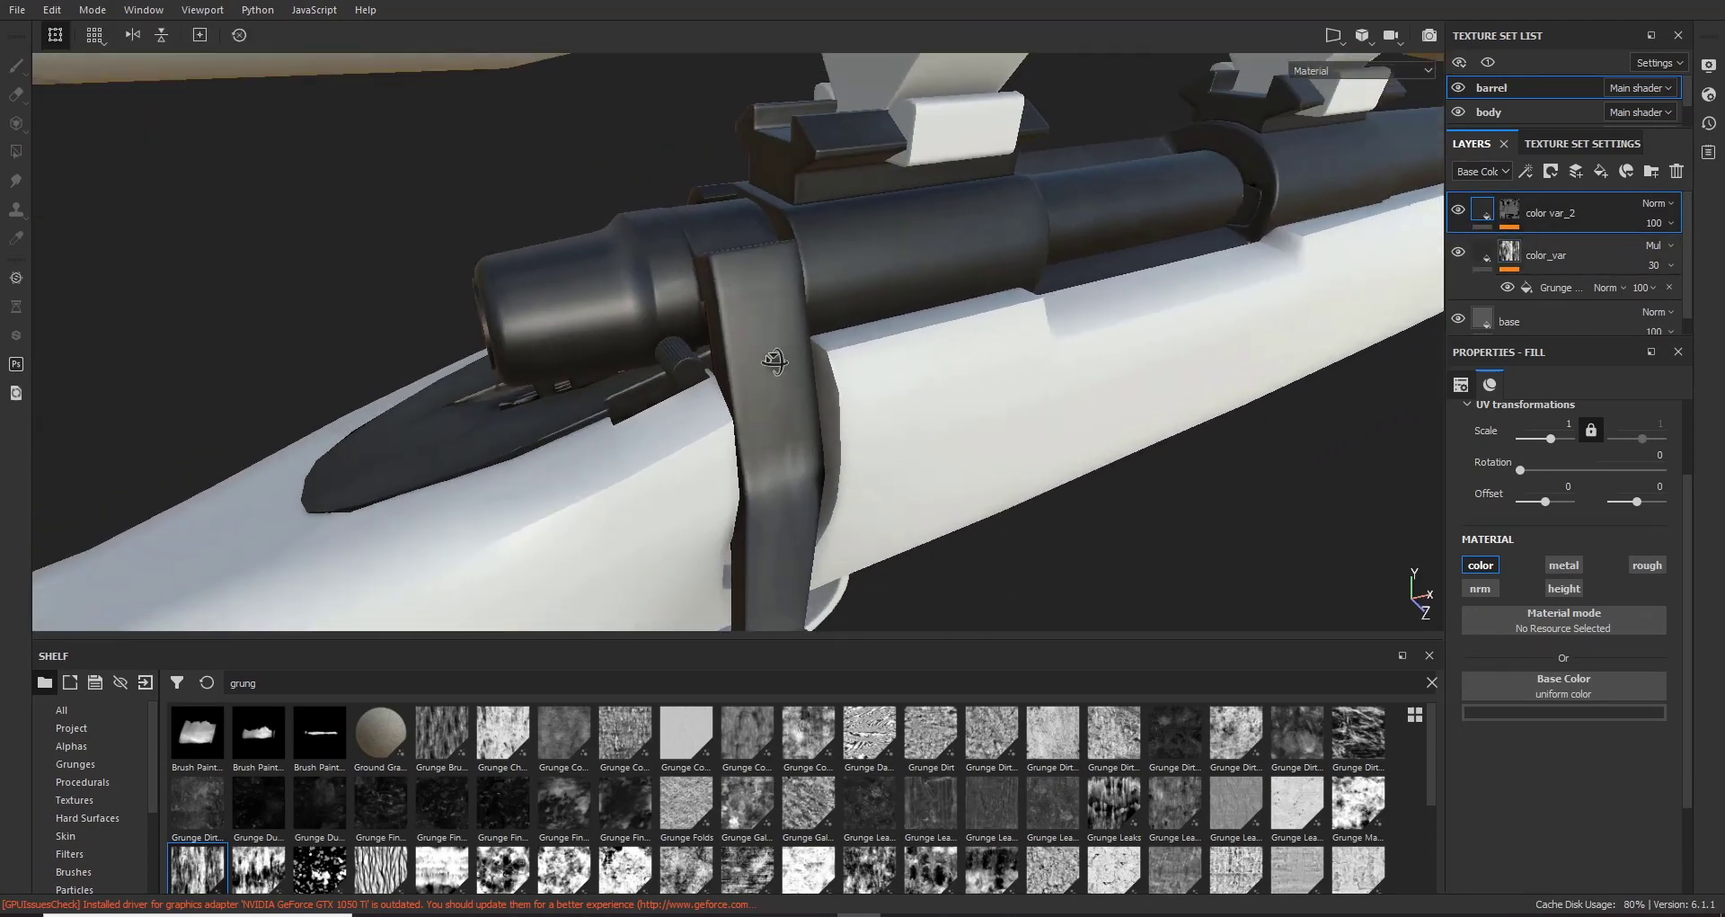
Step: Assign Grunge Map 008 as the Texture image input of the Mask Editor in the color var_2 mask
{"action": "left_click", "coordinate": [1516, 212]}
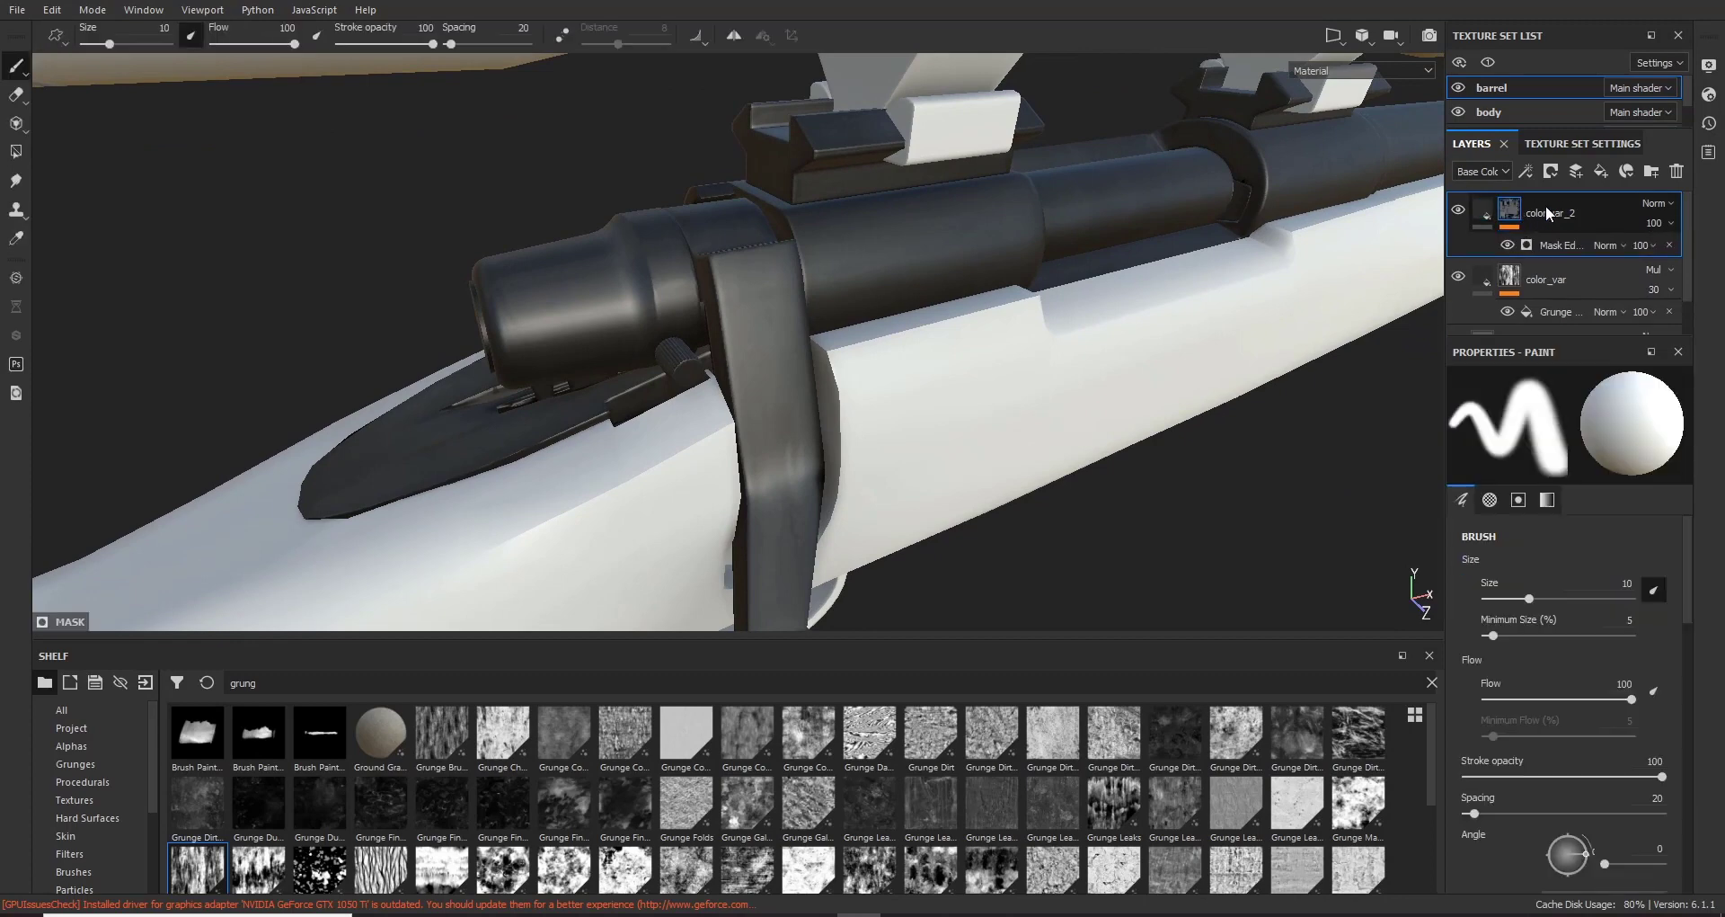
{"action": "left_click", "coordinate": [1552, 241]}
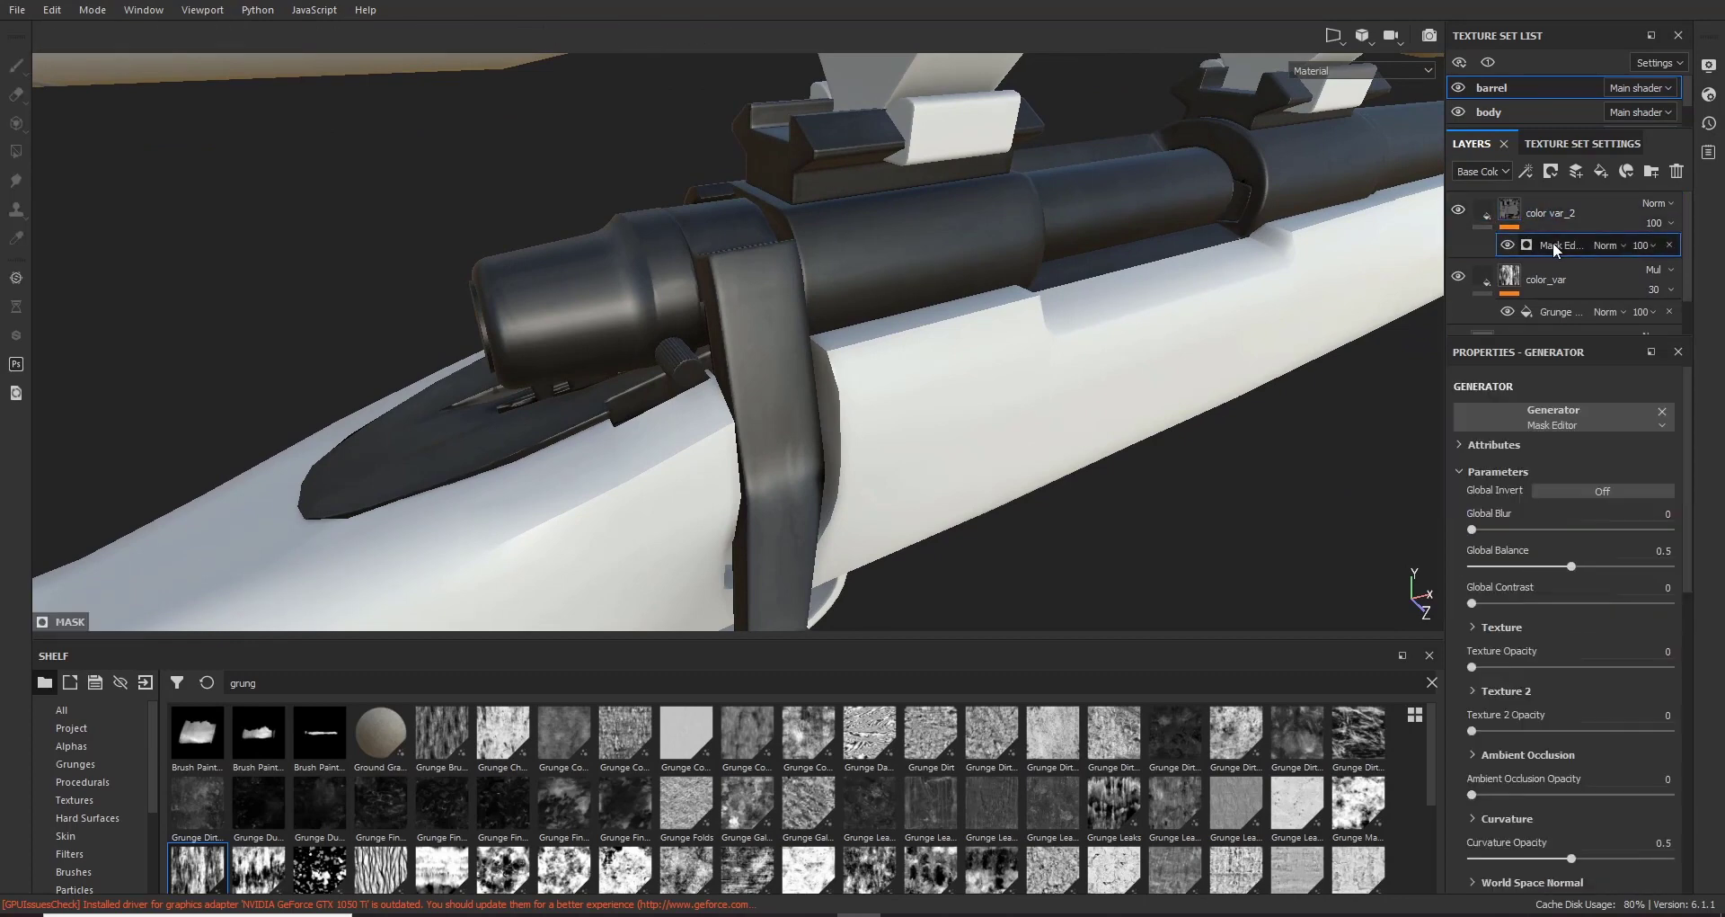
{"action": "scroll", "coordinate": [1596, 618], "scroll_direction": "down", "scroll_amount": 6}
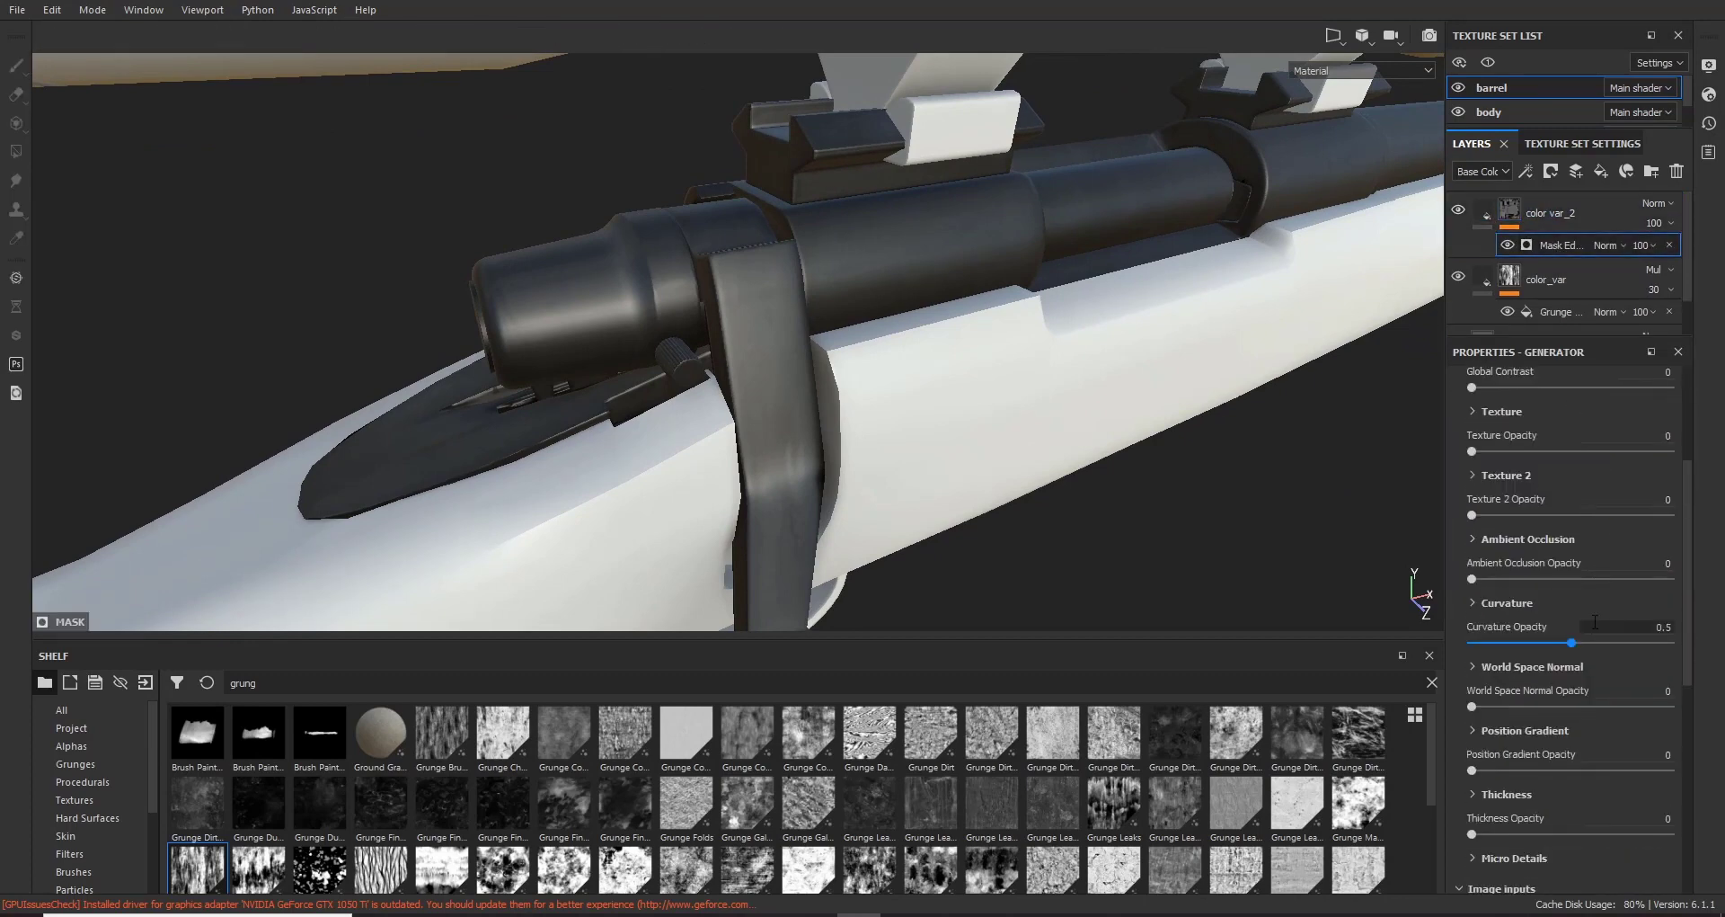
{"action": "scroll", "coordinate": [1610, 671], "scroll_direction": "down", "scroll_amount": 1}
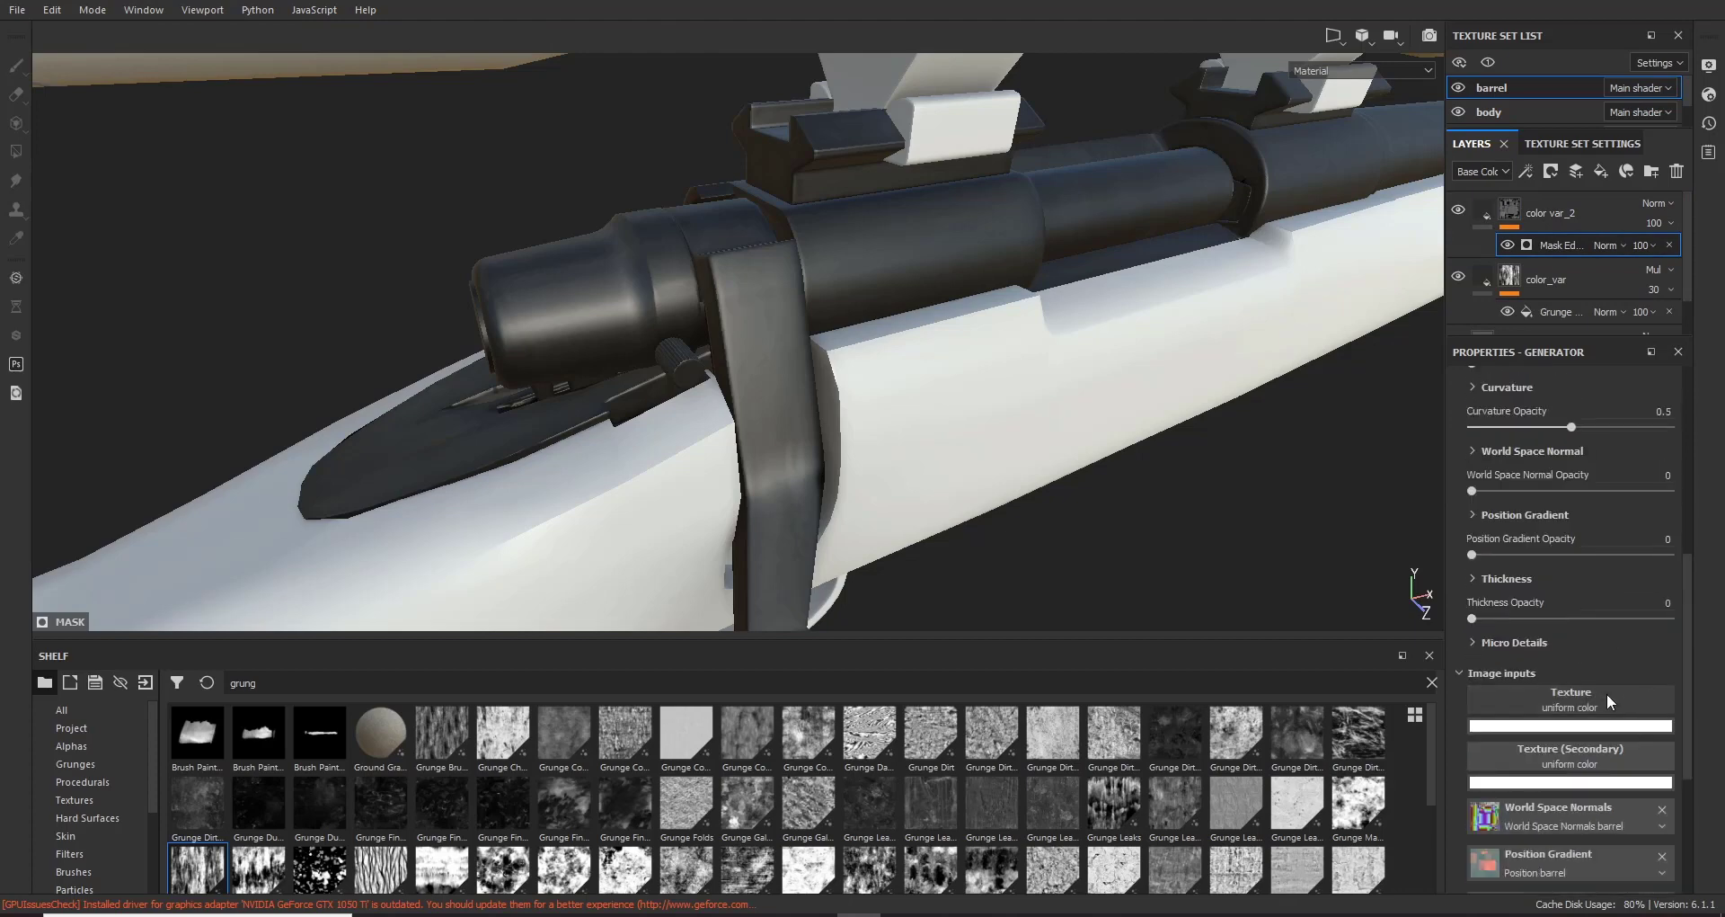
{"action": "left_click", "coordinate": [1605, 693]}
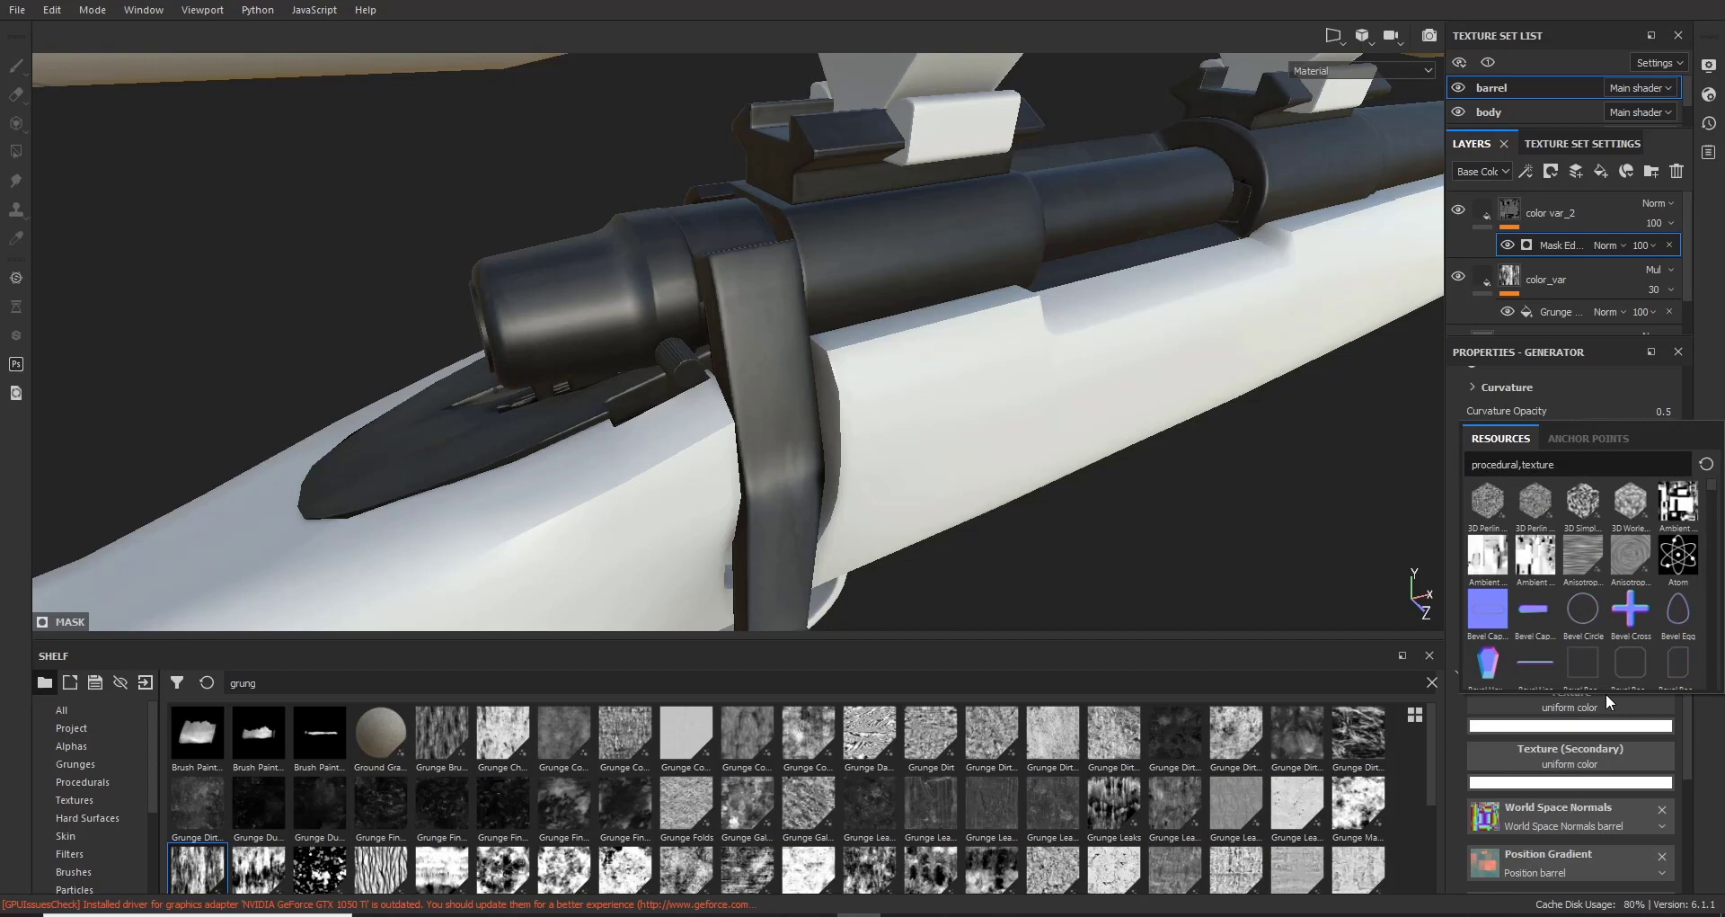
{"action": "left_click", "coordinate": [259, 864]}
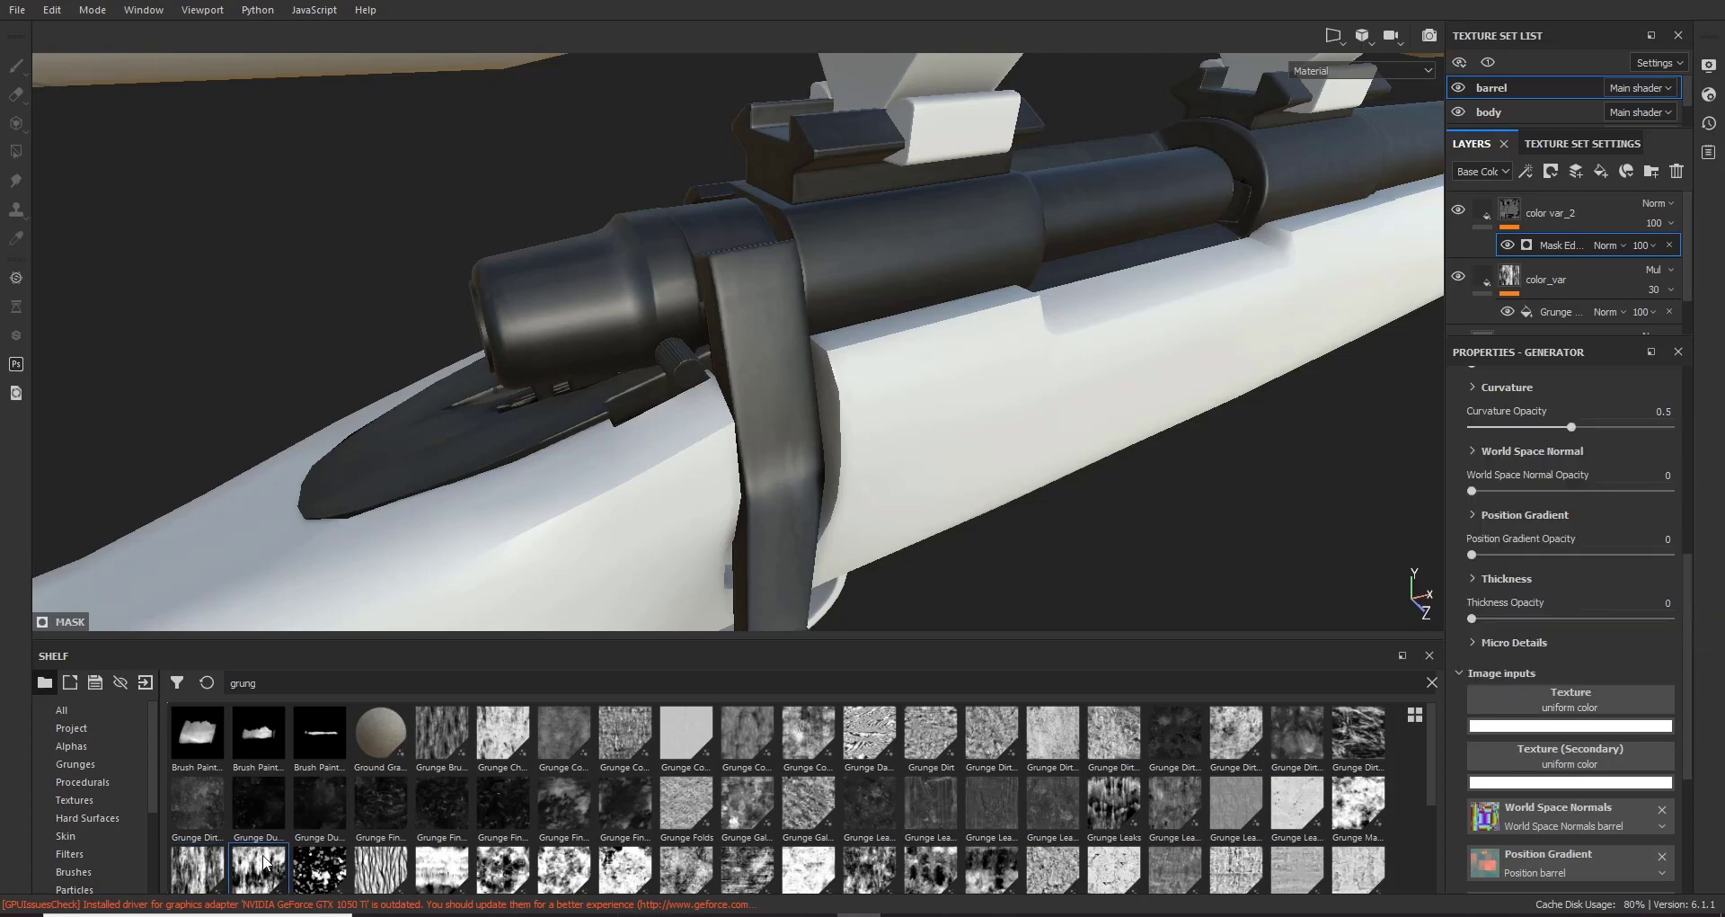
{"action": "scroll", "coordinate": [885, 854], "scroll_direction": "down", "scroll_amount": 1}
{"action": "scroll", "coordinate": [650, 800], "scroll_direction": "down", "scroll_amount": 2}
{"action": "scroll", "coordinate": [320, 771], "scroll_direction": "up", "scroll_amount": 2}
{"action": "scroll", "coordinate": [487, 819], "scroll_direction": "down", "scroll_amount": 2}
{"action": "mouse_move", "coordinate": [564, 726]}
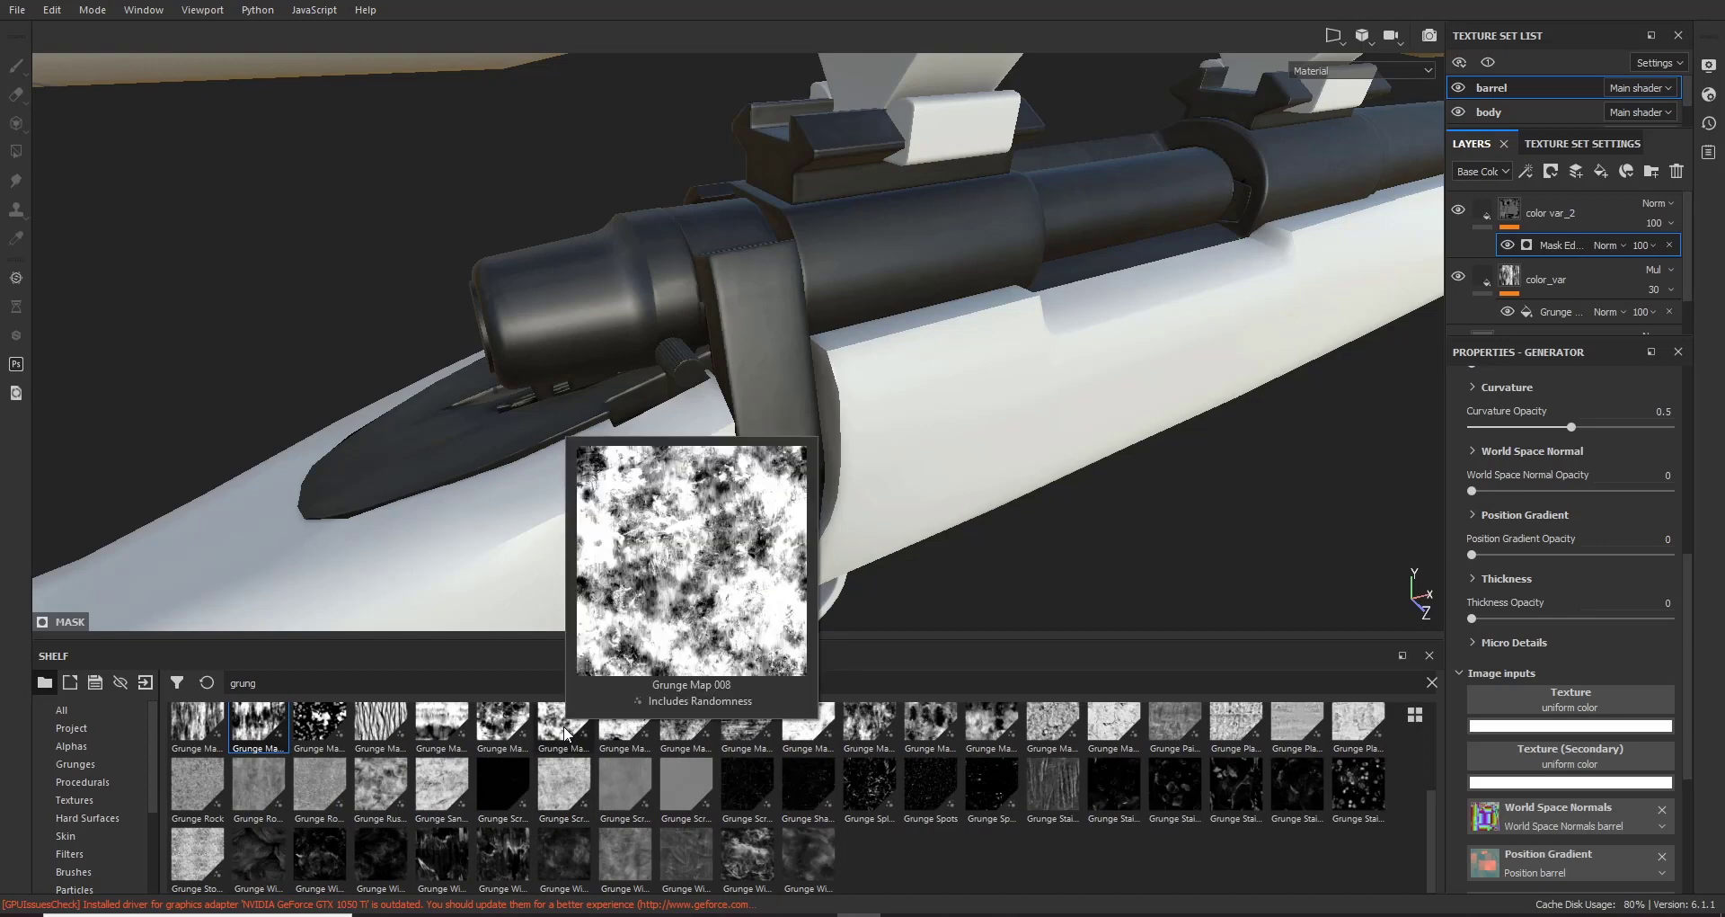
{"action": "left_click_drag", "start_coordinate": [564, 725], "coordinate": [1573, 699]}
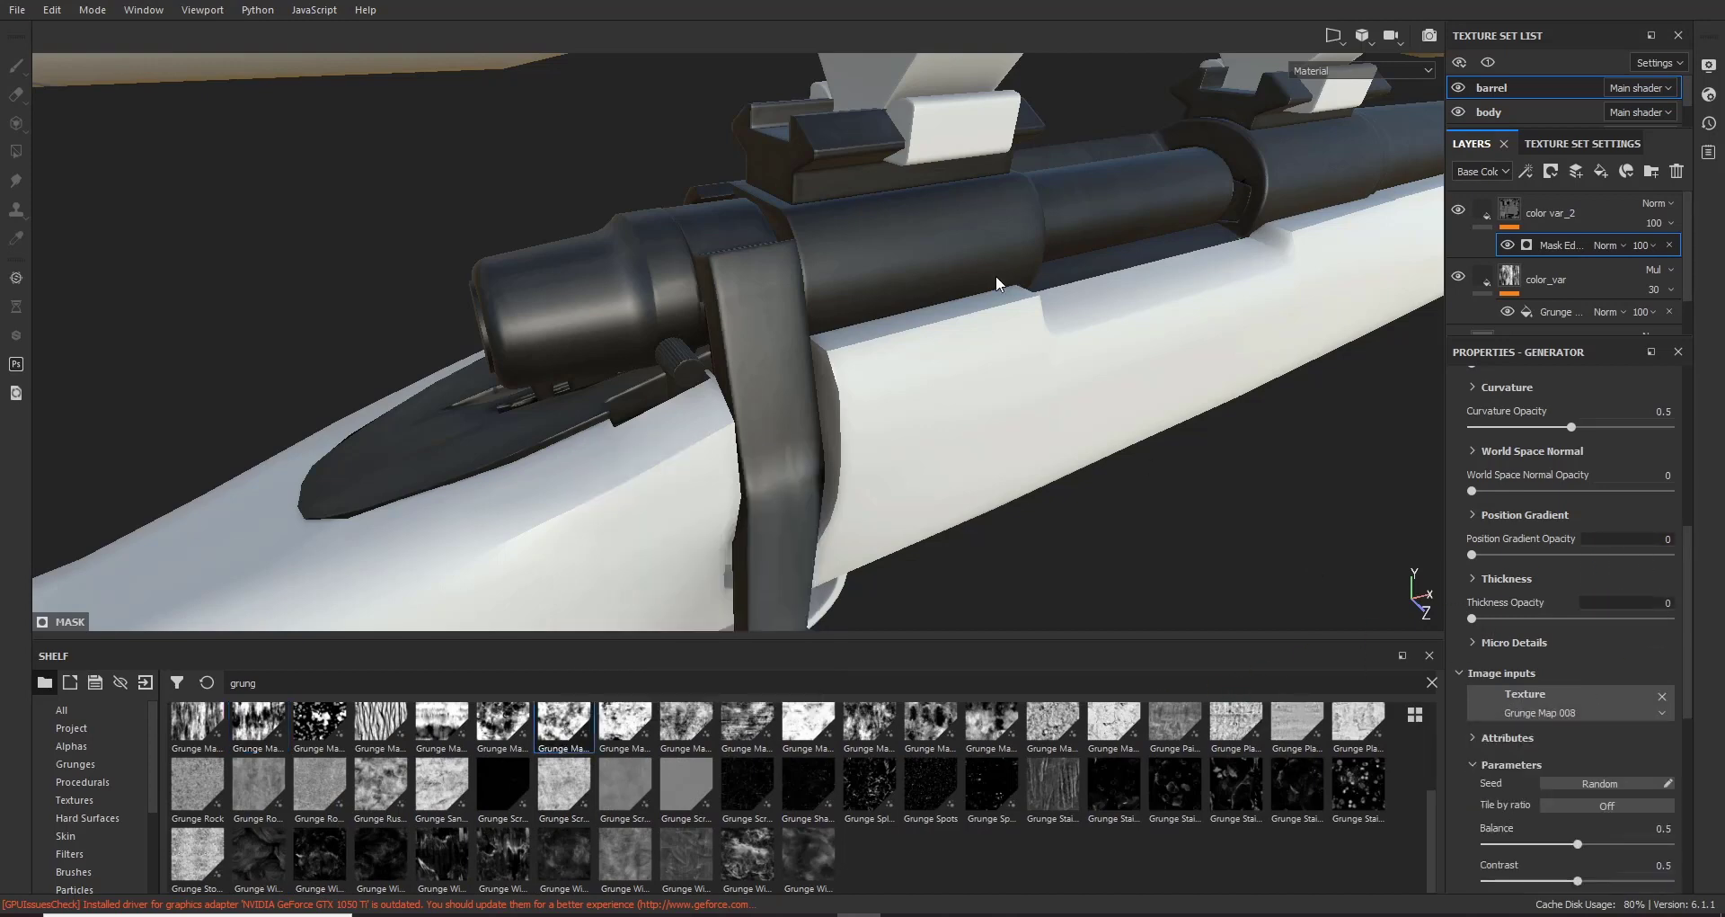
Step: Display the color var_2 mask alone on the model and raise its Mask Editor's Texture Opacity to about 0.54
{"action": "scroll", "coordinate": [746, 295], "scroll_direction": "down", "scroll_amount": 1}
{"action": "middle_click_drag", "start_coordinate": [745, 295], "coordinate": [737, 329], "text": "alt"}
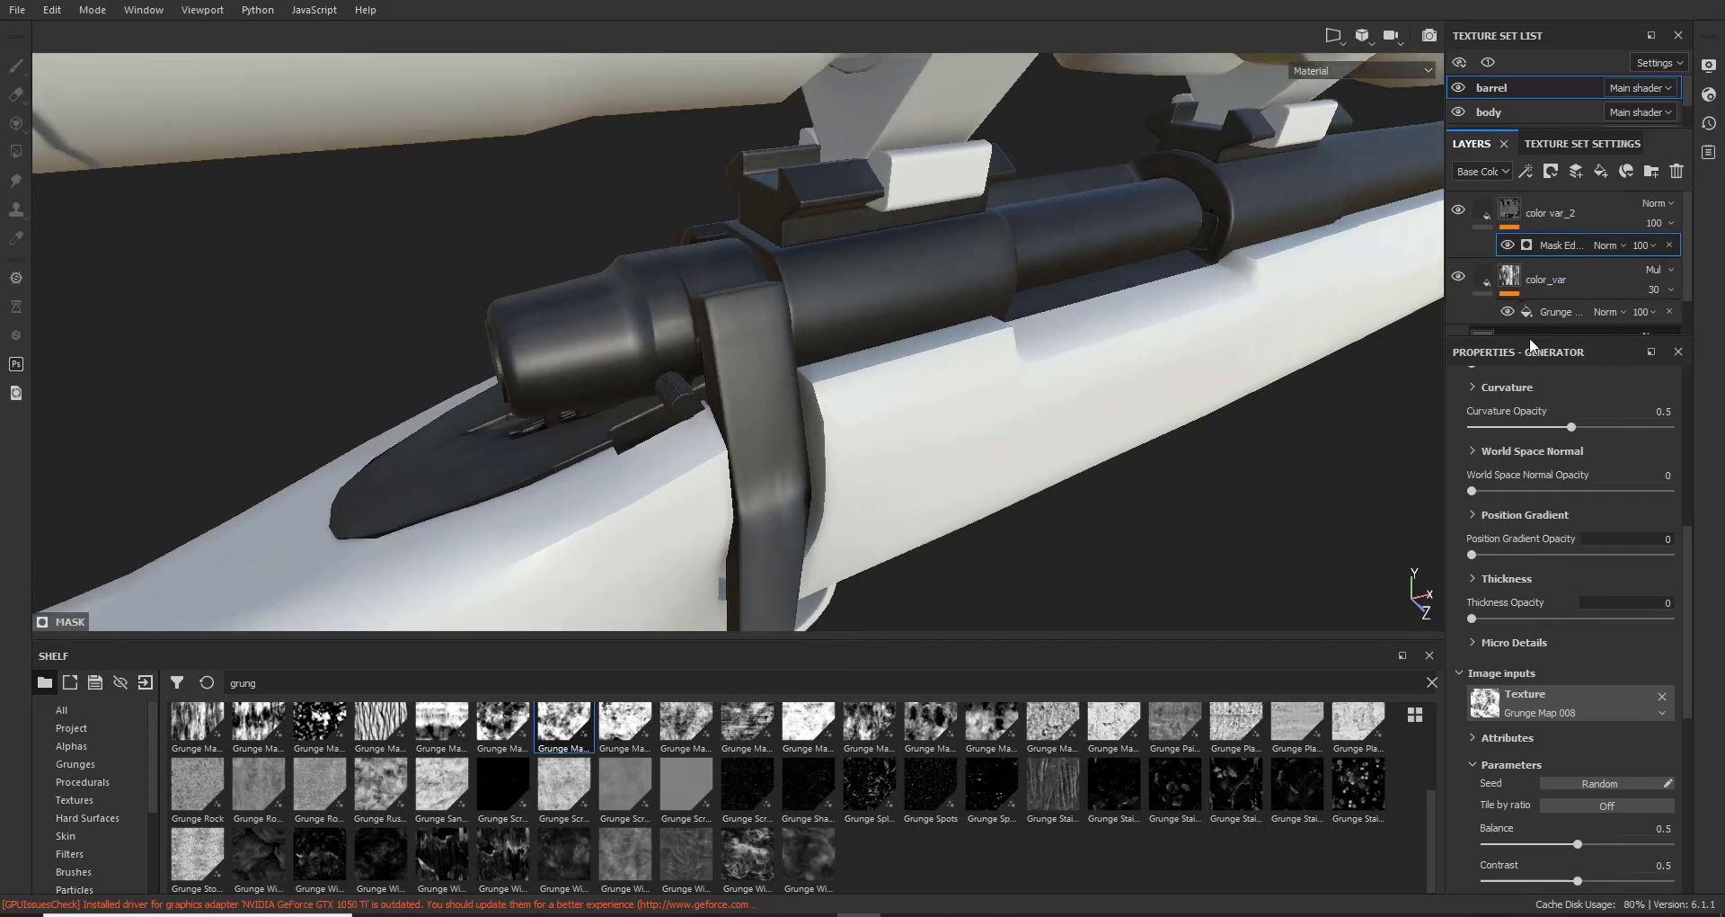
{"action": "left_click", "coordinate": [1503, 220], "text": "alt"}
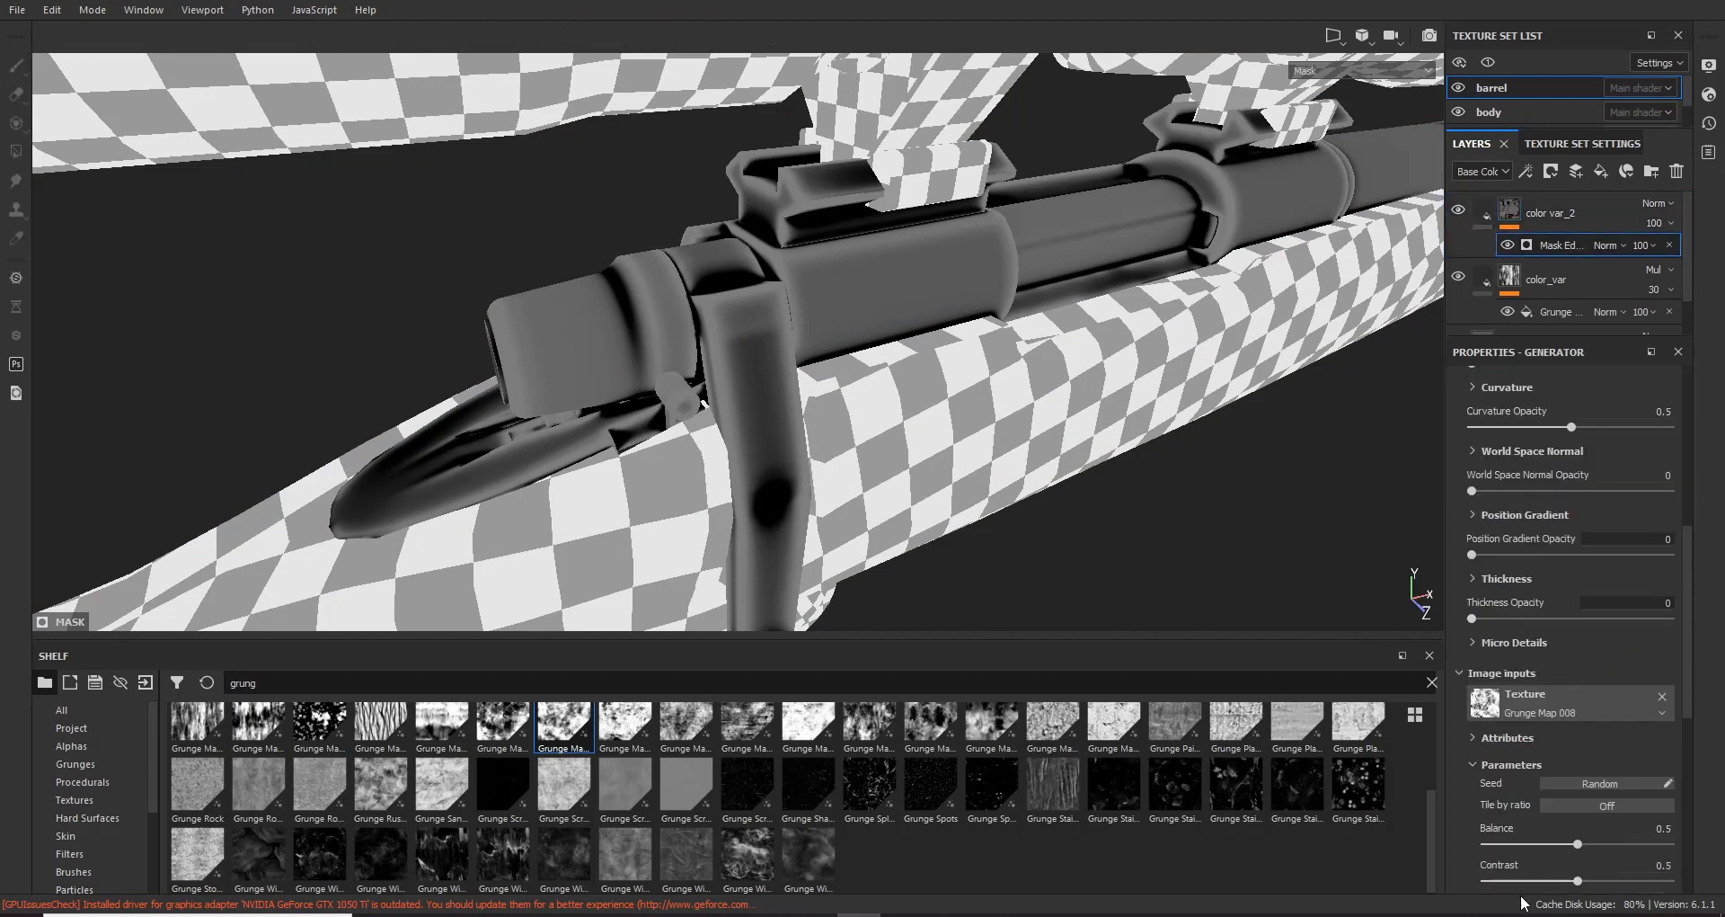
{"action": "left_click", "coordinate": [1568, 246]}
{"action": "scroll", "coordinate": [1515, 636], "scroll_direction": "up", "scroll_amount": 2}
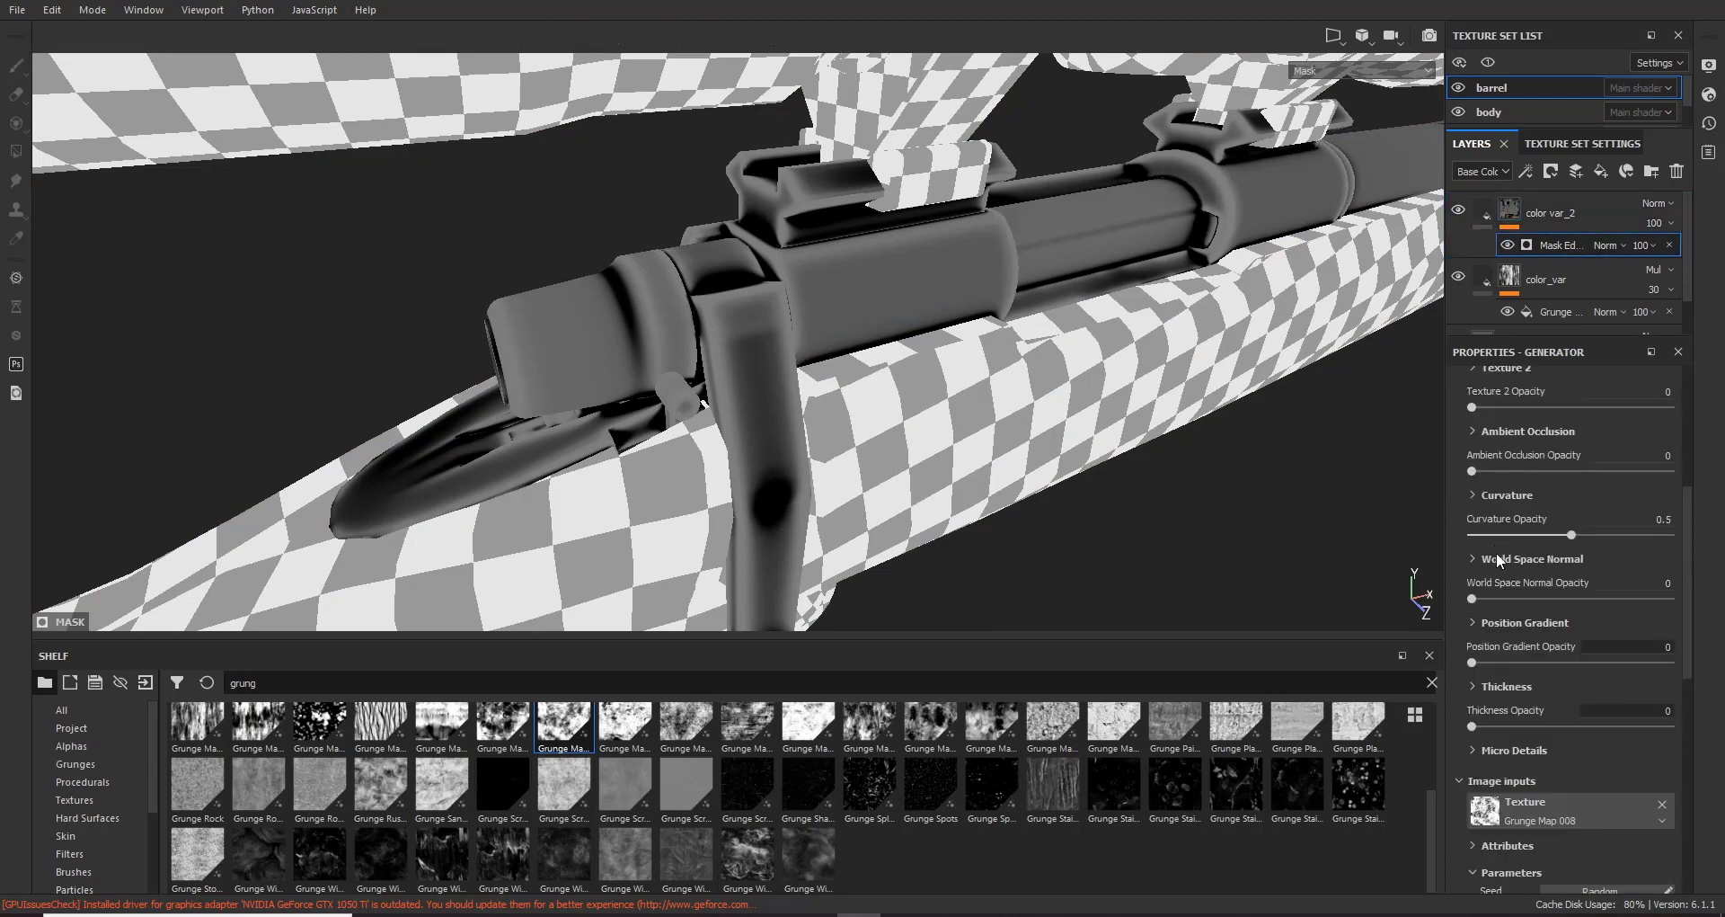
{"action": "scroll", "coordinate": [1499, 586], "scroll_direction": "up", "scroll_amount": 2}
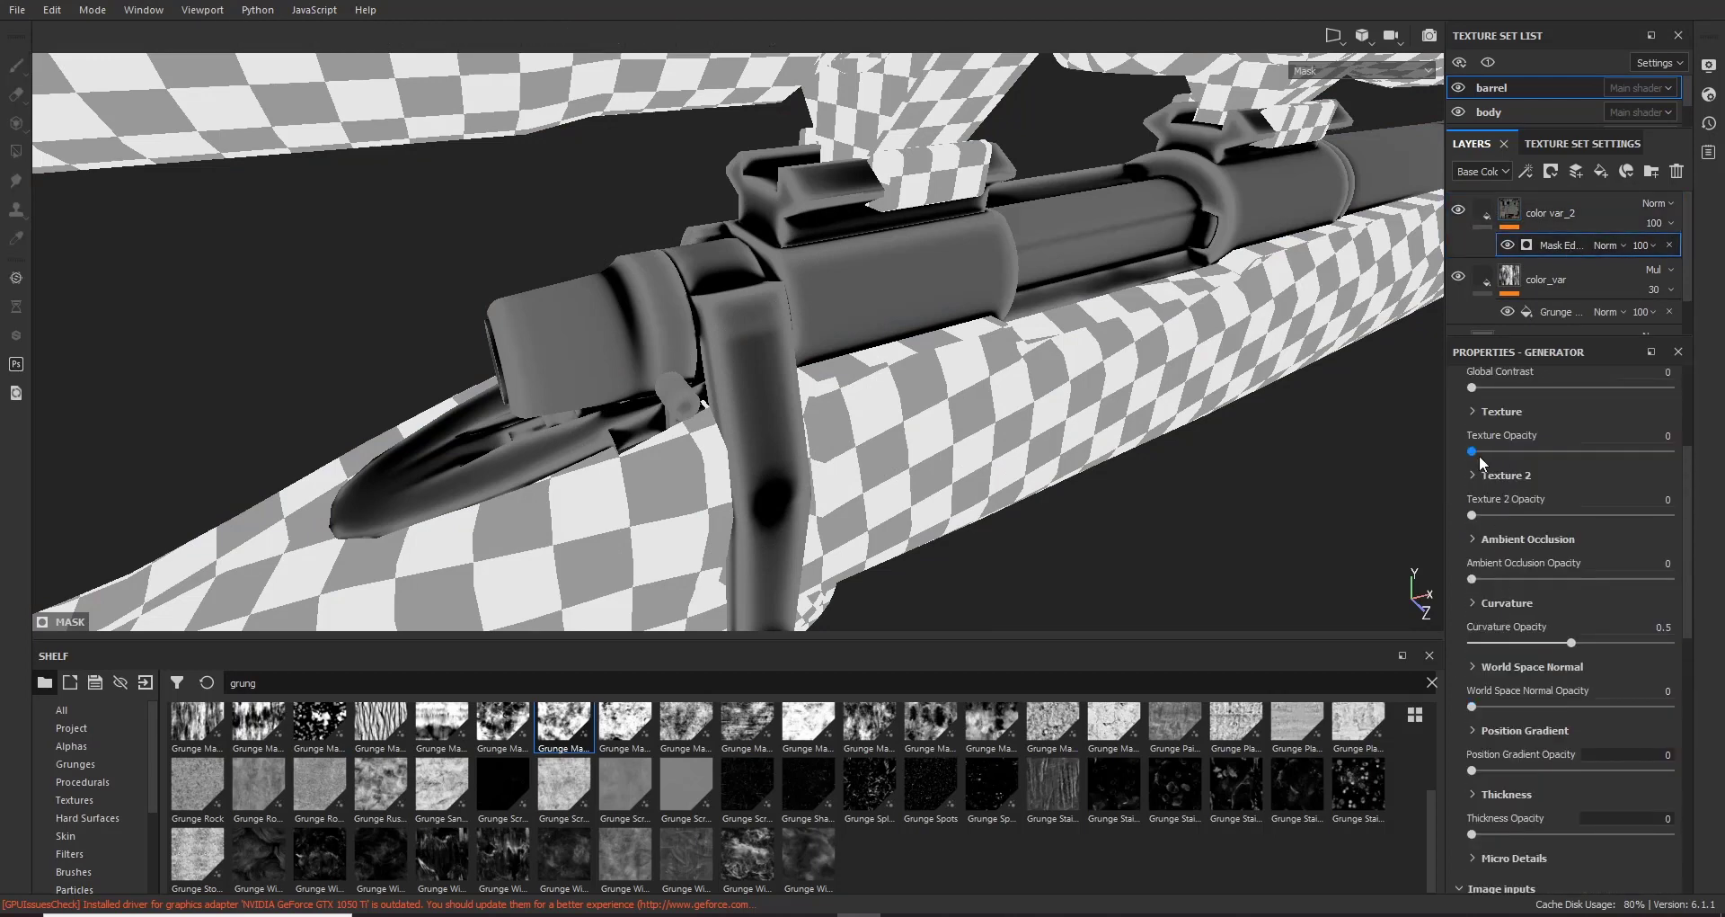
{"action": "left_click_drag", "start_coordinate": [1474, 450], "coordinate": [1581, 456]}
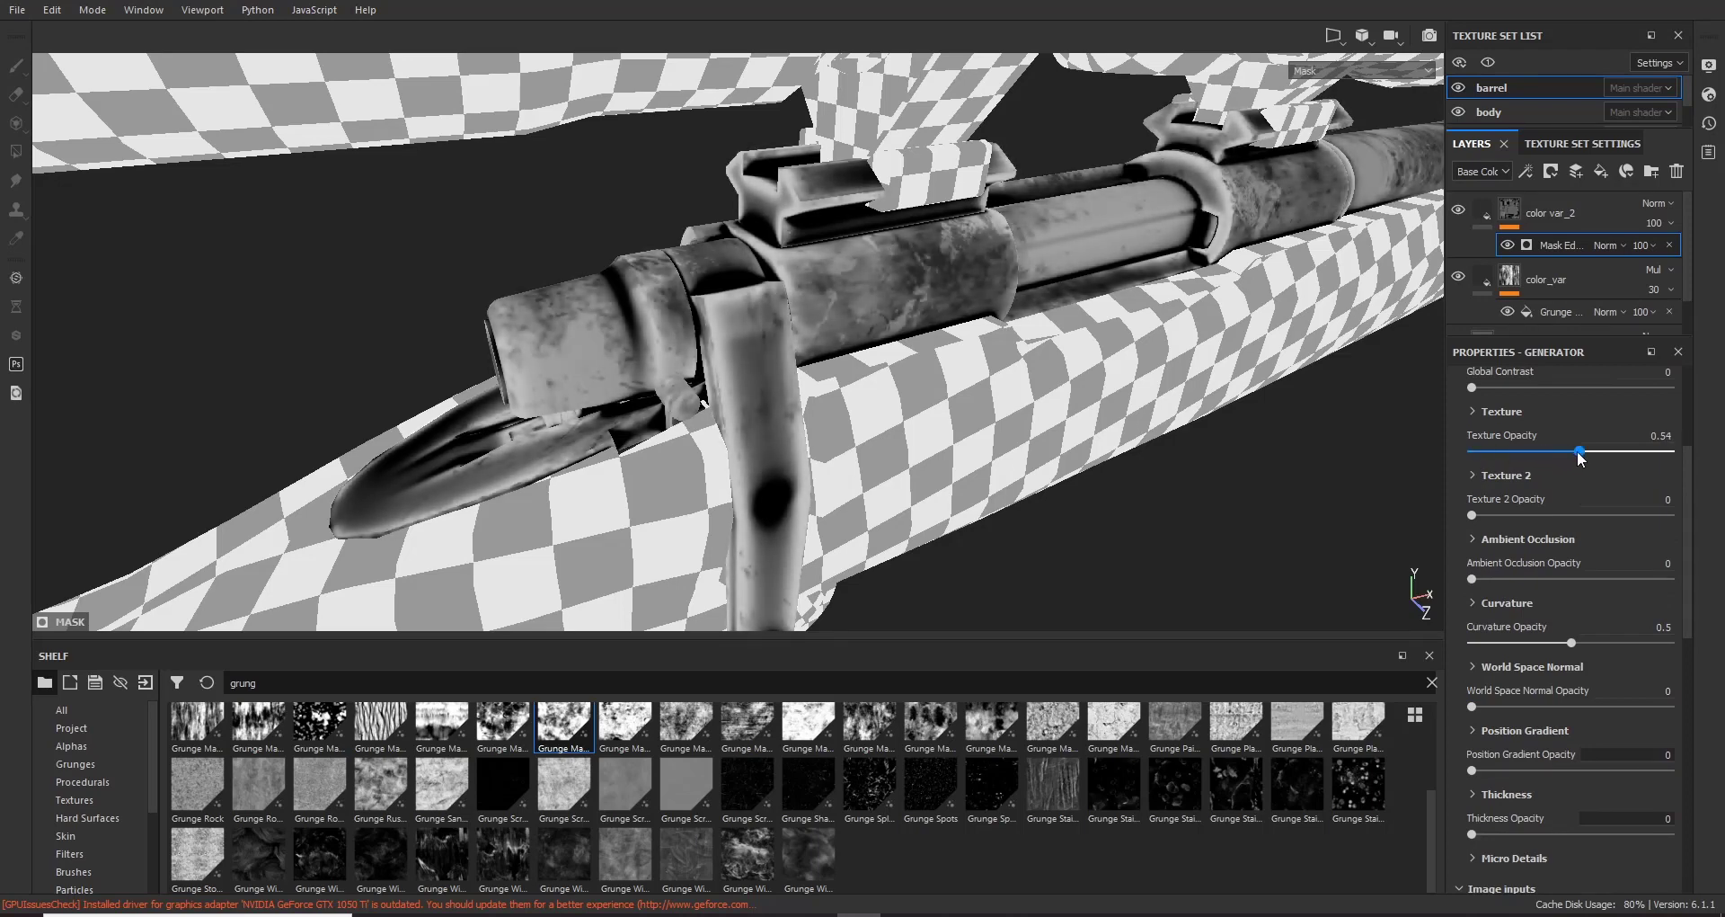
Step: Return the model to the material view and compare the barrel with the color var_2 layer hidden and shown
{"action": "left_click", "coordinate": [1482, 213]}
{"action": "left_click_drag", "start_coordinate": [1047, 352], "coordinate": [768, 419], "text": "alt"}
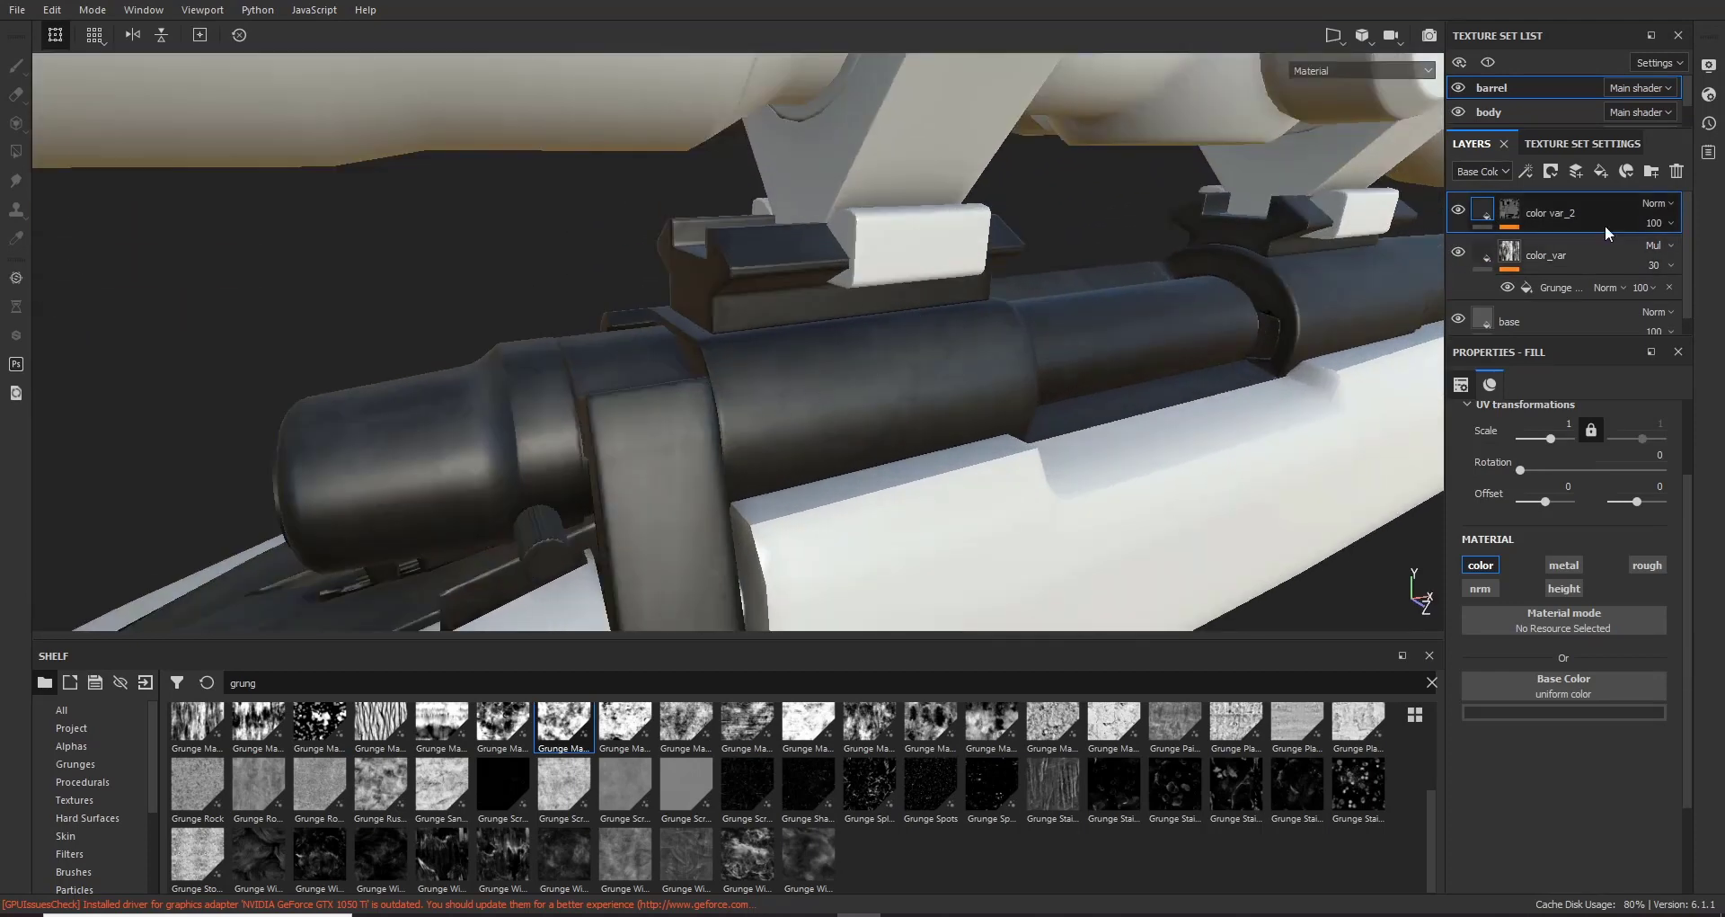
{"action": "left_click", "coordinate": [1457, 212]}
{"action": "left_click", "coordinate": [1457, 212]}
{"action": "left_click", "coordinate": [1456, 211]}
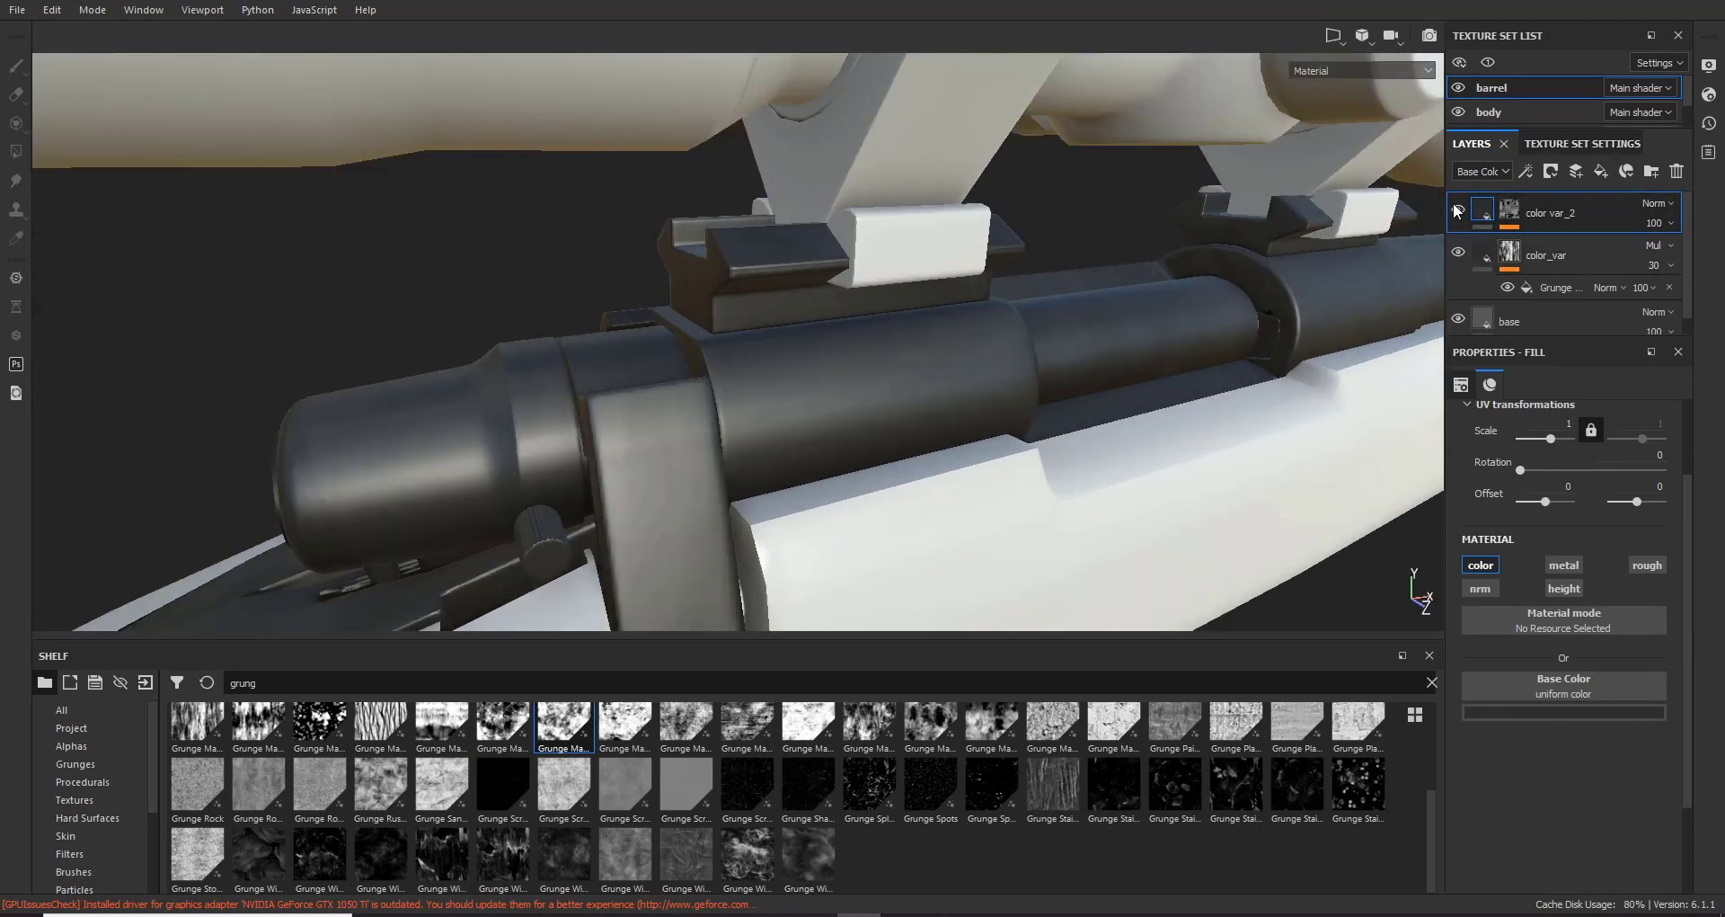
{"action": "left_click", "coordinate": [1457, 211]}
{"action": "left_click", "coordinate": [1457, 211]}
{"action": "left_click", "coordinate": [1457, 211]}
{"action": "left_click", "coordinate": [1457, 211]}
{"action": "left_click", "coordinate": [1457, 212]}
{"action": "left_click_drag", "start_coordinate": [1108, 503], "coordinate": [1070, 347], "text": "alt"}
Step: Assign Grunge Map 013 as the secondary texture of the Mask Editor in the color var_2 mask and raise Texture 2 Opacity to about 0.77
{"action": "left_click", "coordinate": [1510, 215]}
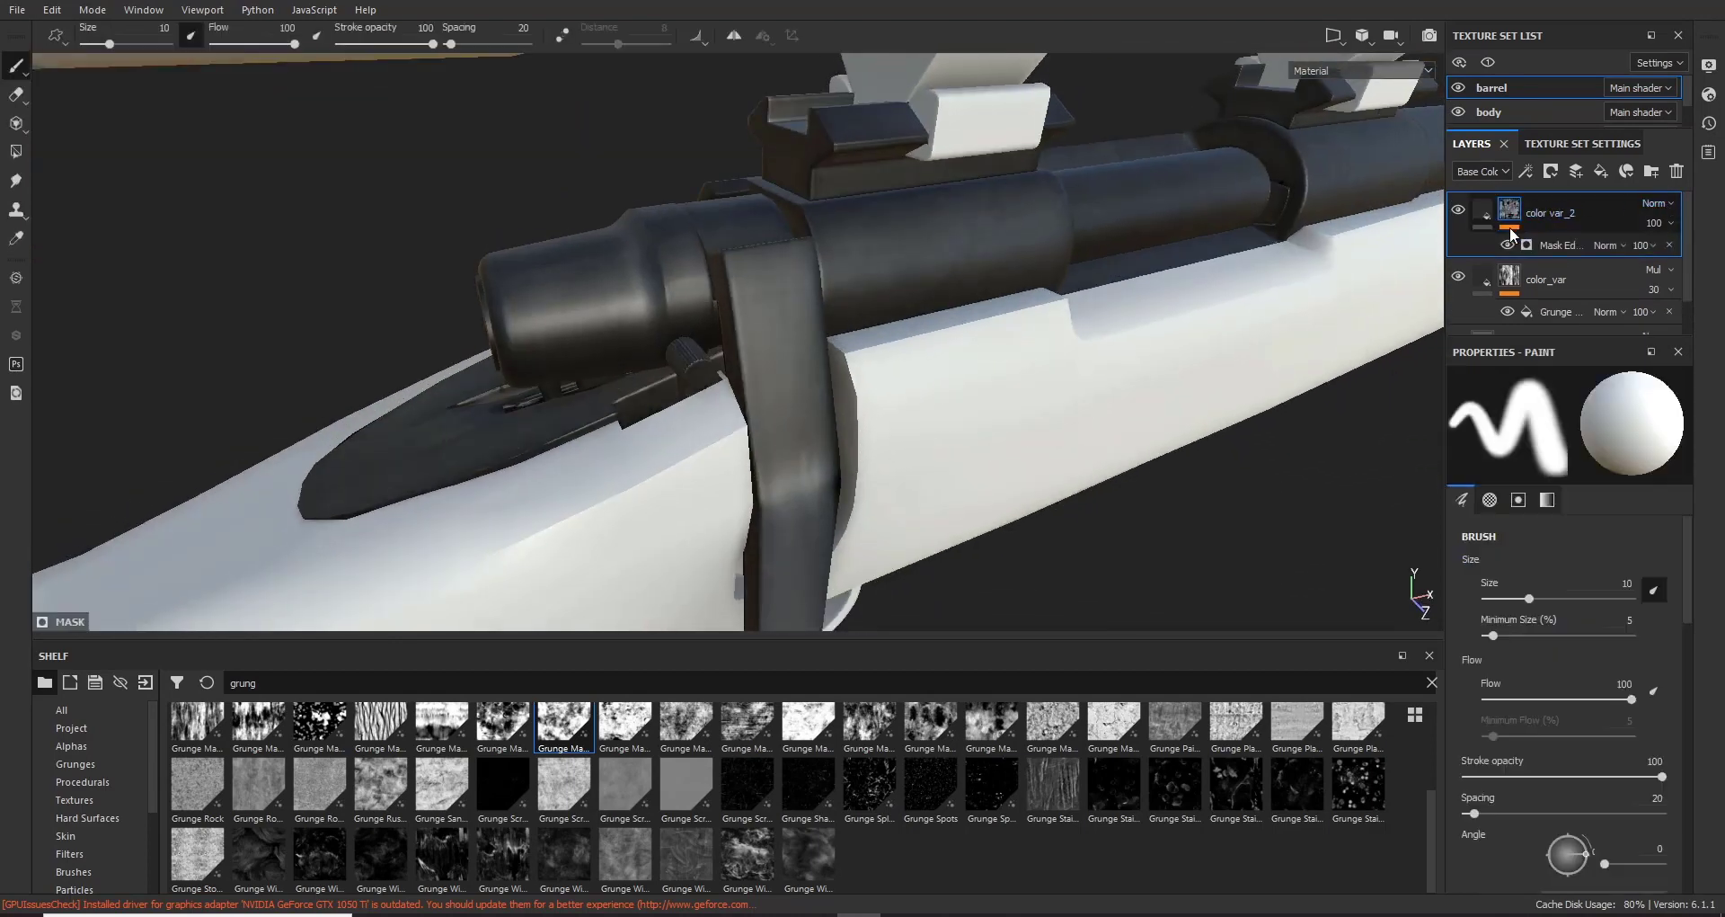
{"action": "left_click", "coordinate": [1568, 245]}
{"action": "scroll", "coordinate": [1564, 567], "scroll_direction": "down", "scroll_amount": 5}
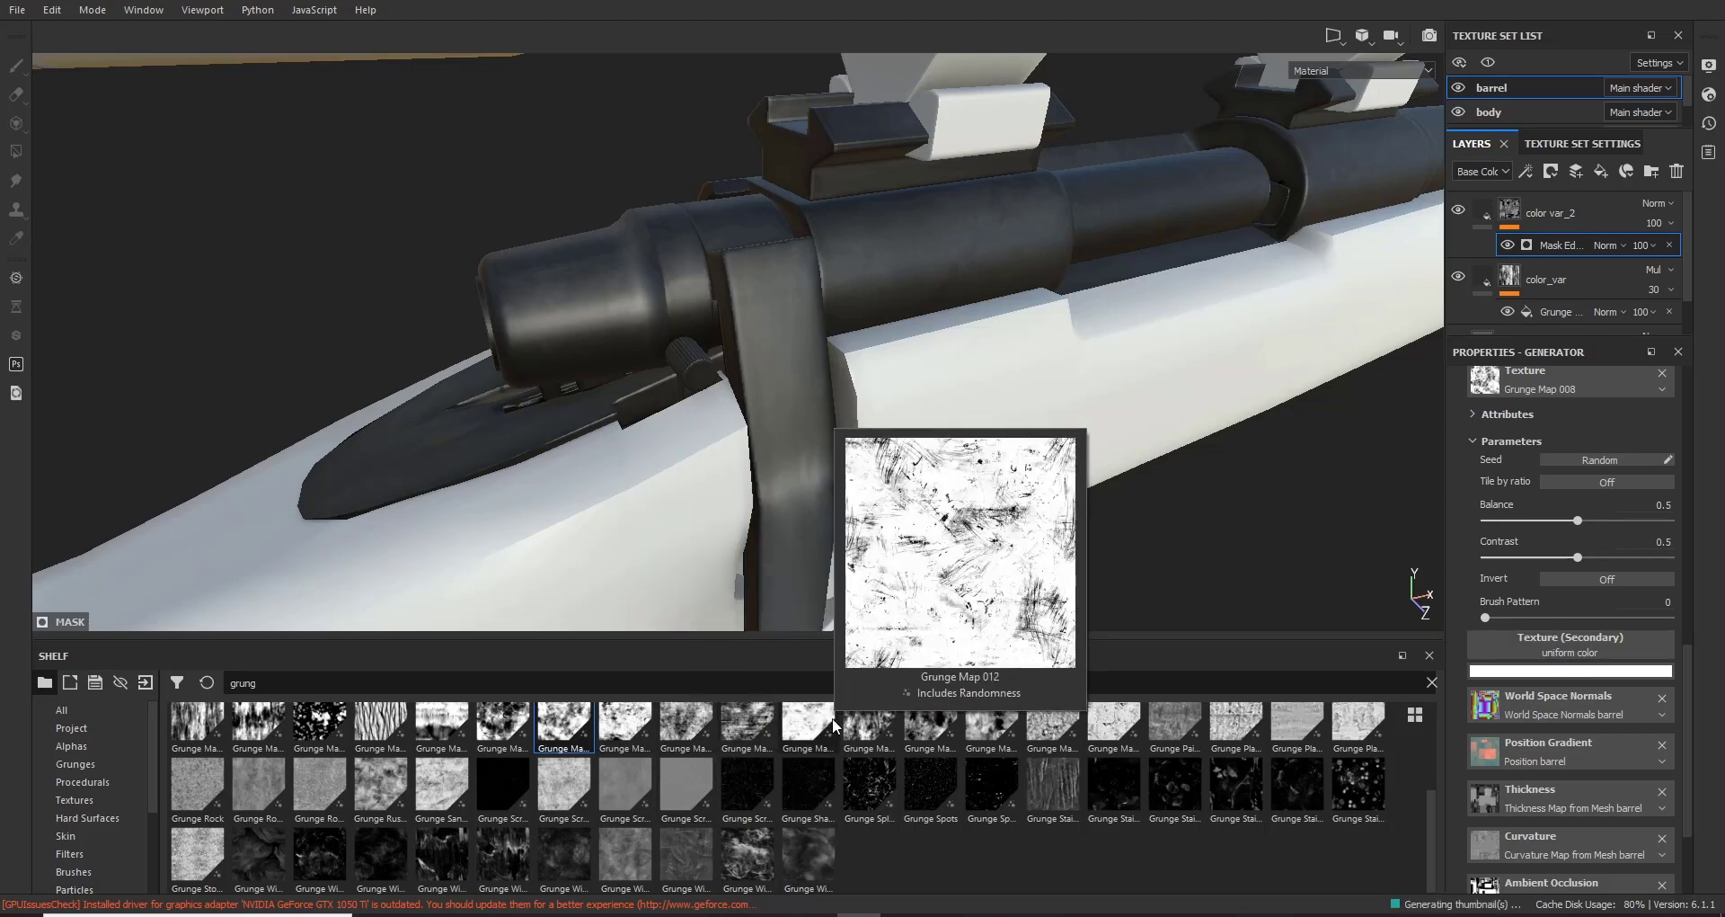
{"action": "left_click_drag", "start_coordinate": [870, 728], "coordinate": [1578, 638]}
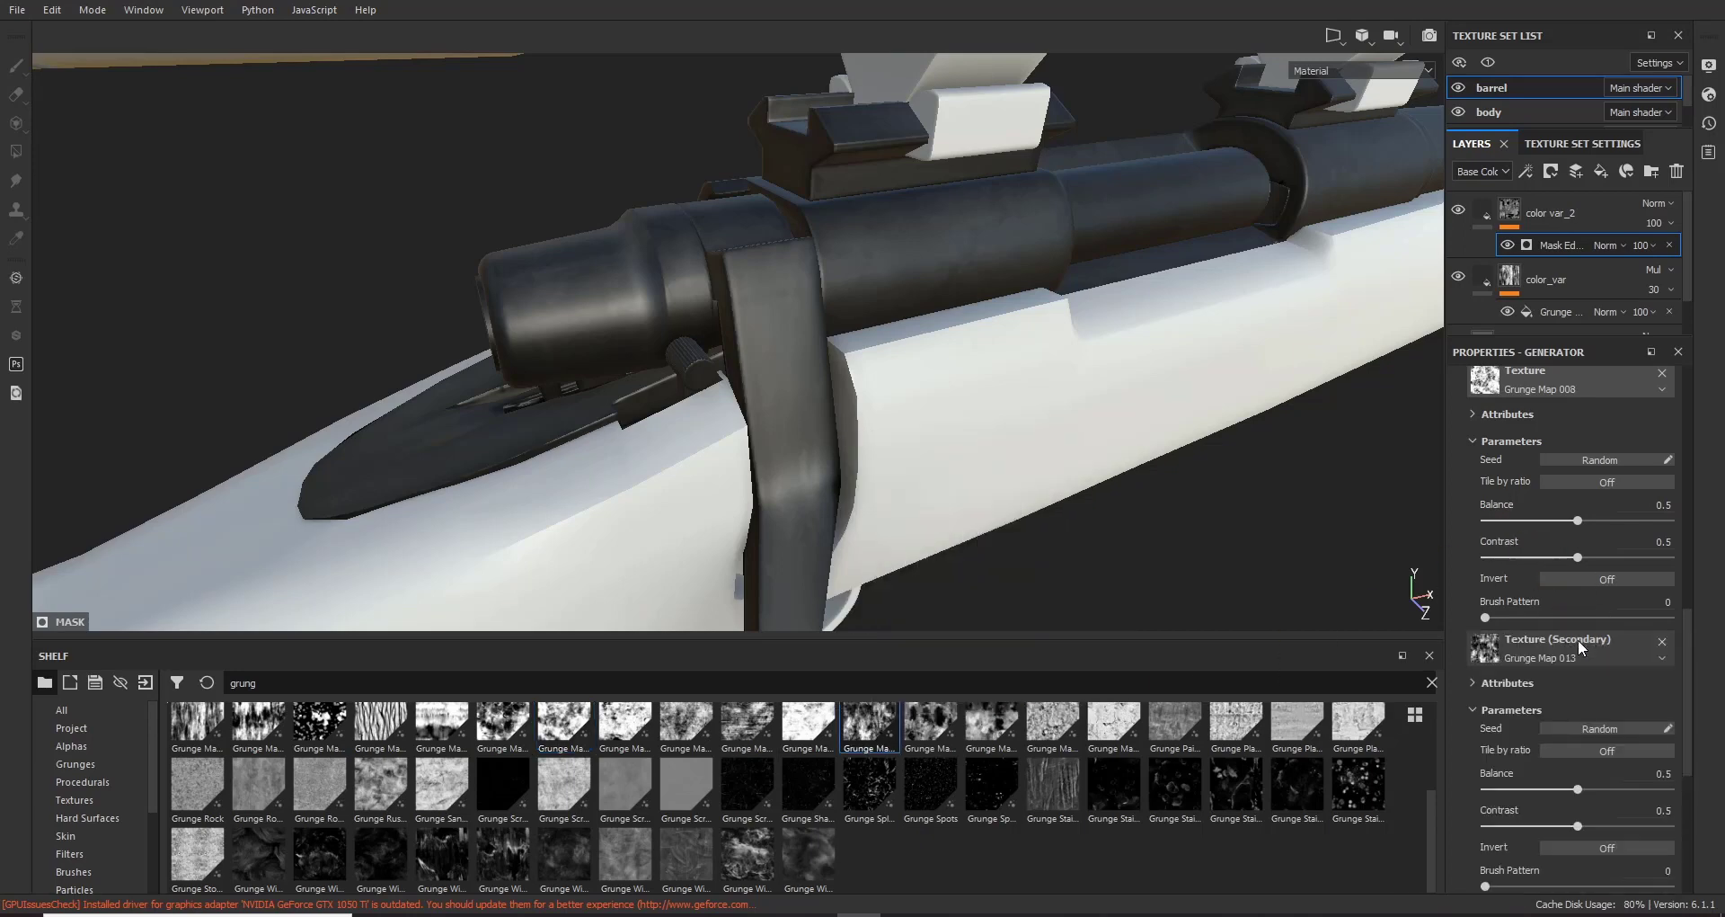
{"action": "scroll", "coordinate": [1539, 639], "scroll_direction": "up", "scroll_amount": 5}
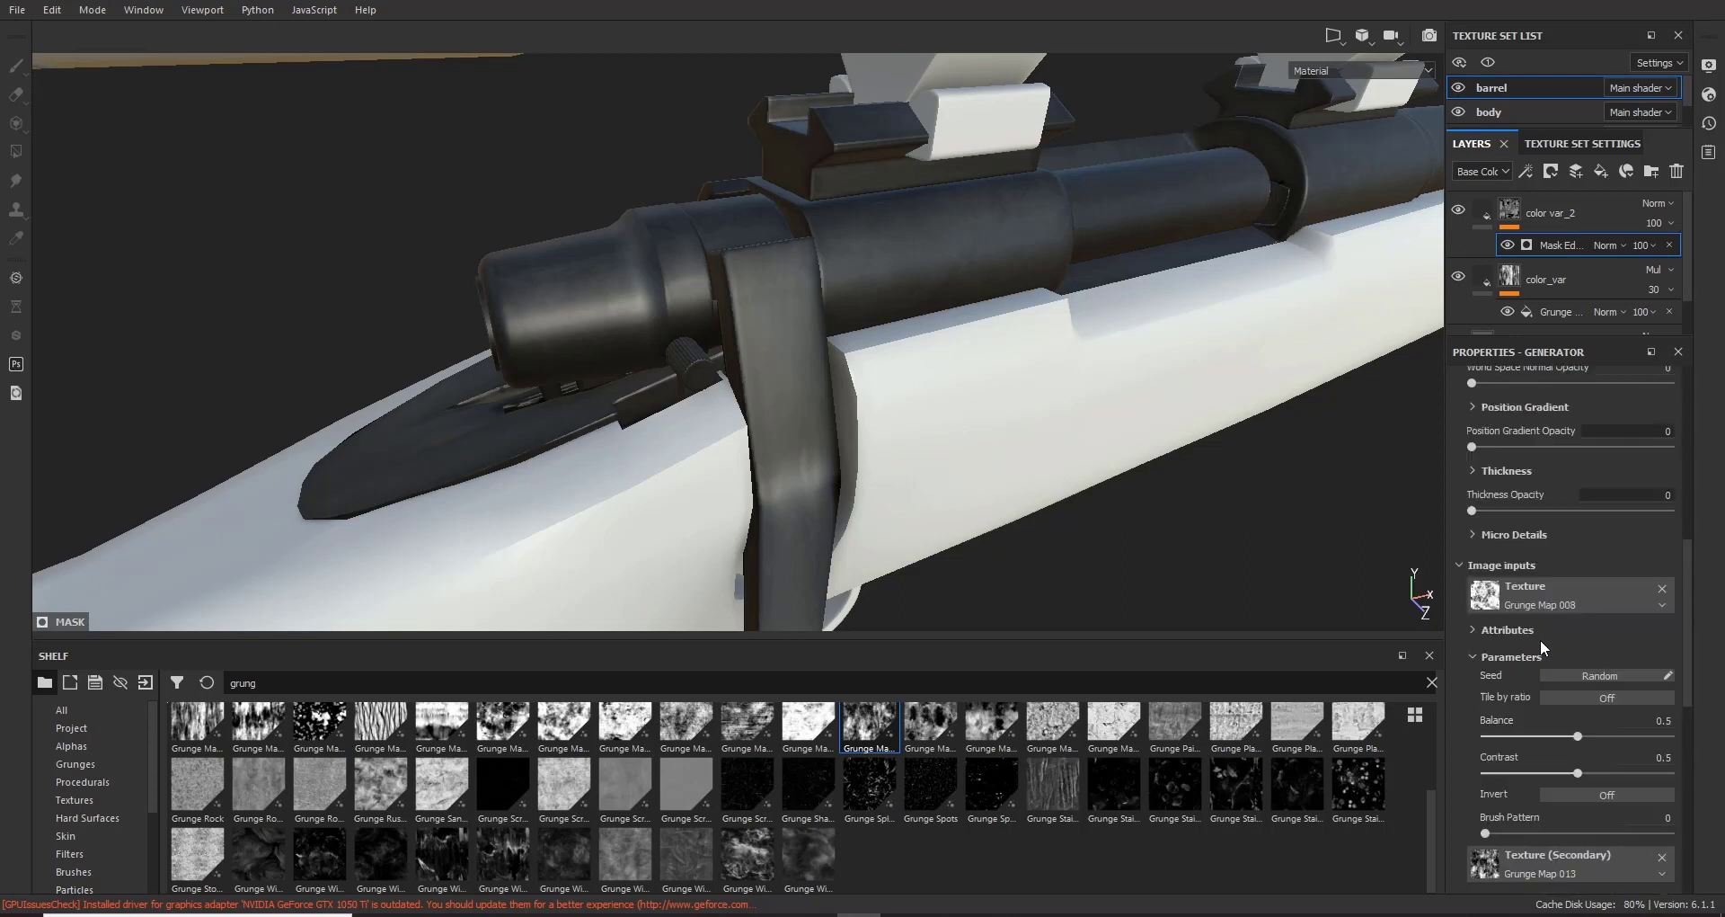
{"action": "scroll", "coordinate": [1537, 557], "scroll_direction": "up", "scroll_amount": 2}
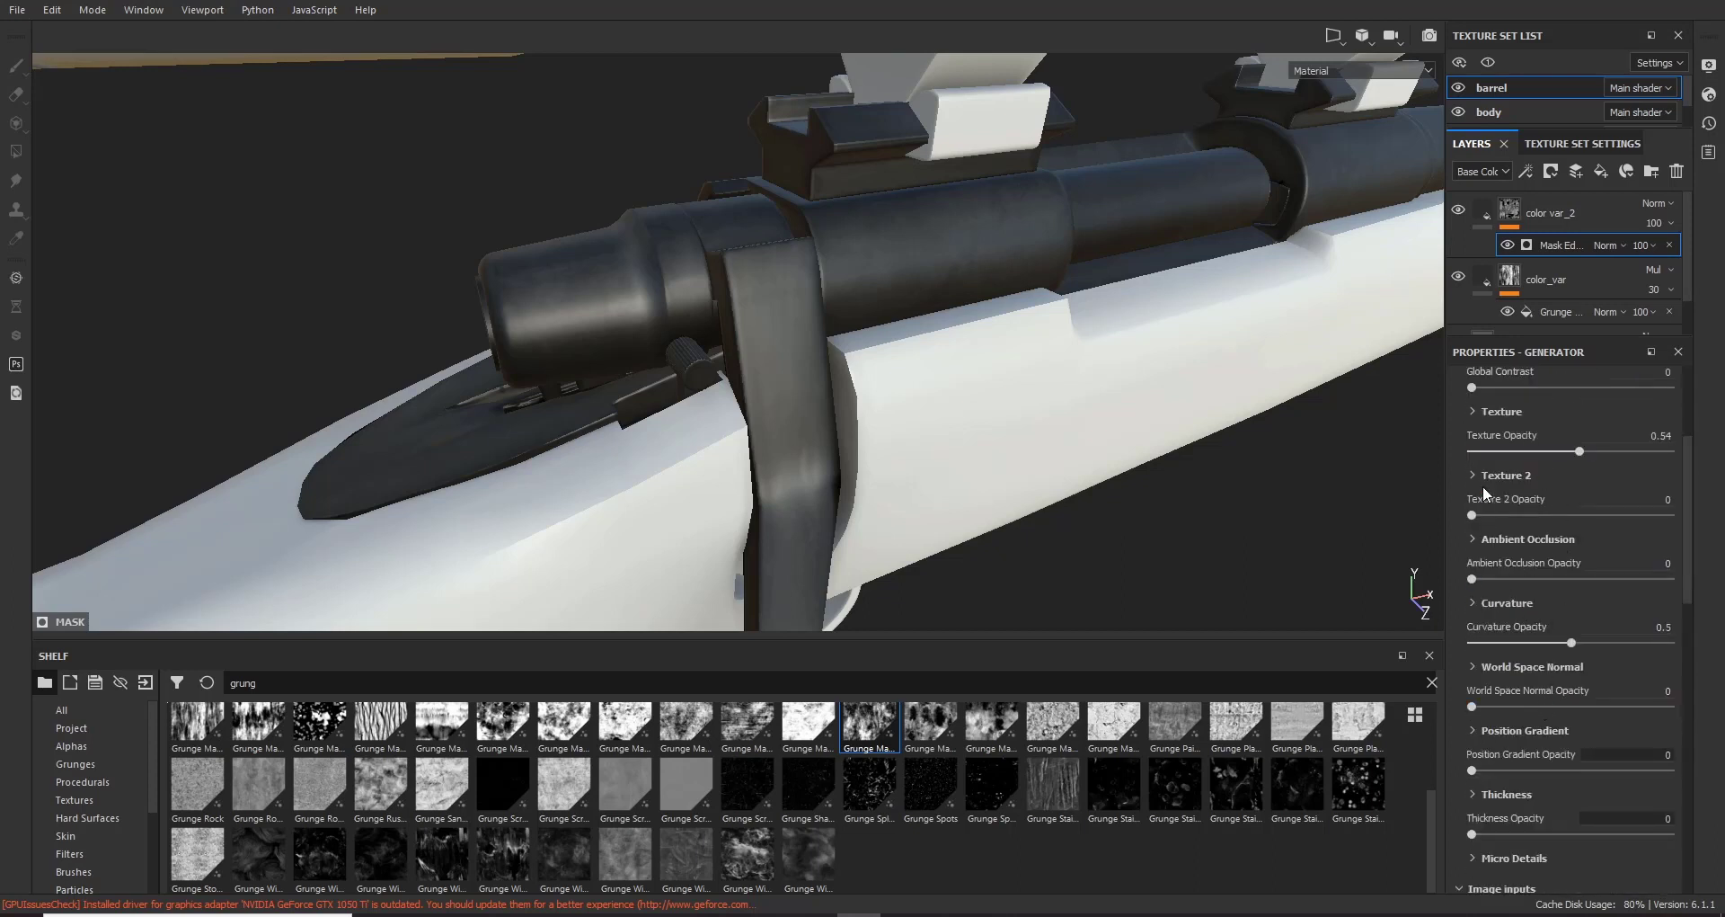
{"action": "left_click_drag", "start_coordinate": [1478, 520], "coordinate": [1625, 512]}
Step: Check the color var_2 variation on the barrel hidden and shown, and set the layer's opacity to 30
{"action": "scroll", "coordinate": [979, 237], "scroll_direction": "up", "scroll_amount": 3}
{"action": "left_click_drag", "start_coordinate": [978, 238], "coordinate": [975, 301], "text": "alt"}
{"action": "left_click", "coordinate": [1455, 211]}
{"action": "left_click", "coordinate": [1455, 212]}
{"action": "left_click", "coordinate": [1510, 226]}
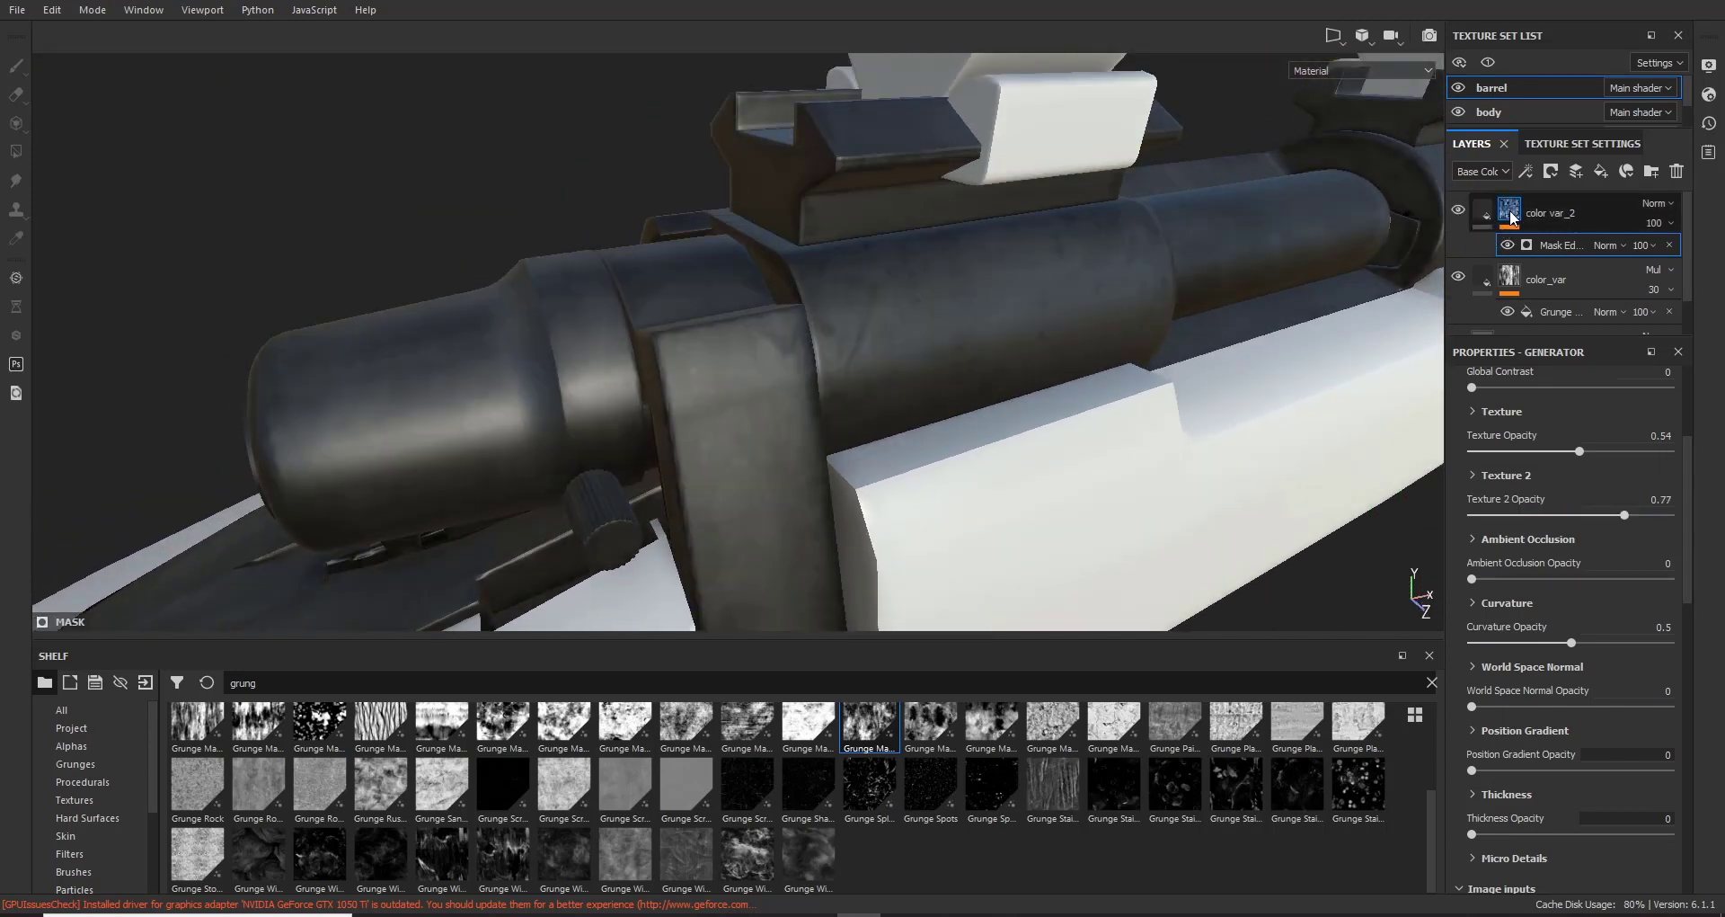
{"action": "scroll", "coordinate": [933, 385], "scroll_direction": "down", "scroll_amount": 2}
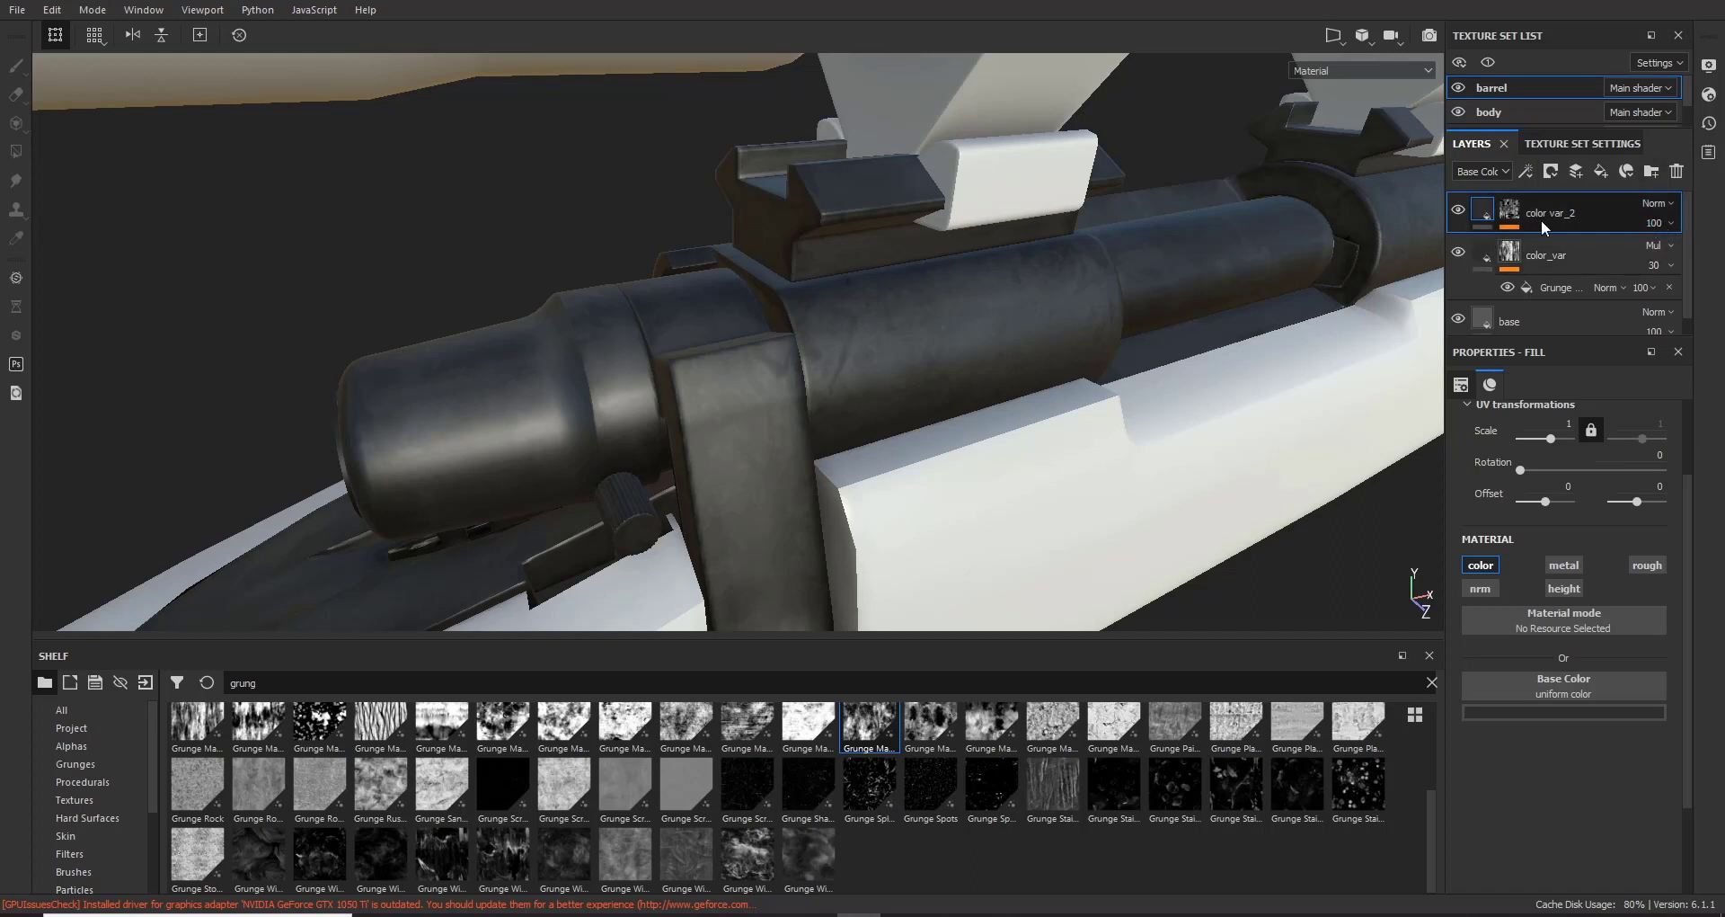
{"action": "left_click", "coordinate": [1652, 223]}
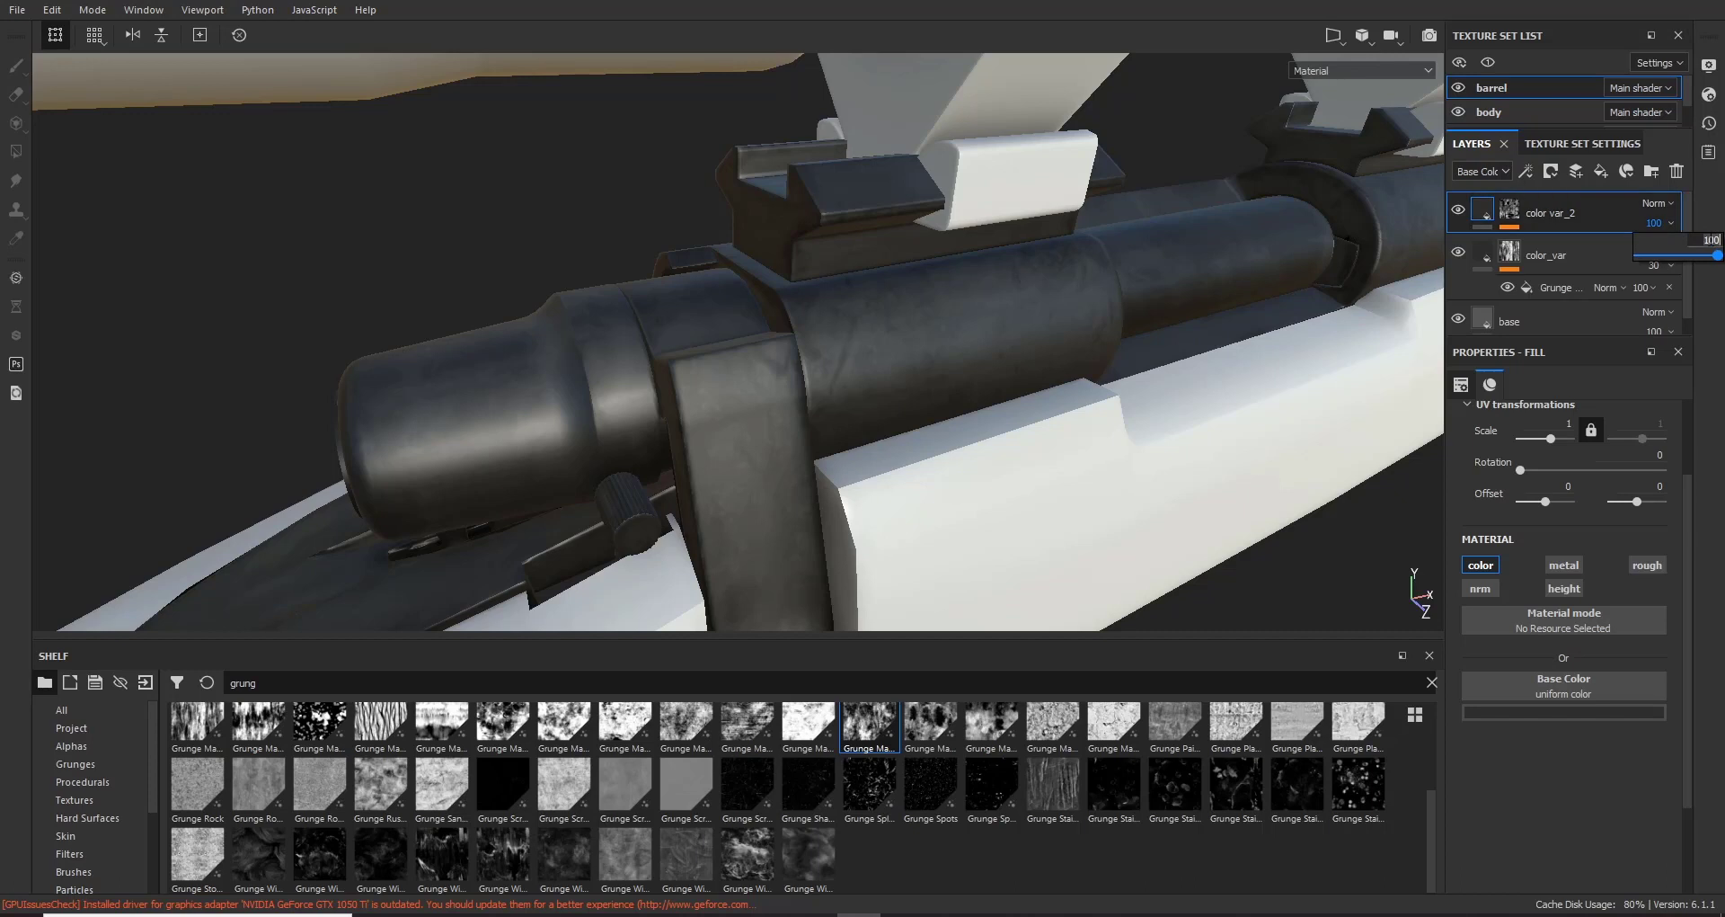
{"action": "type", "text": "30"}
{"action": "key", "text": "Return"}
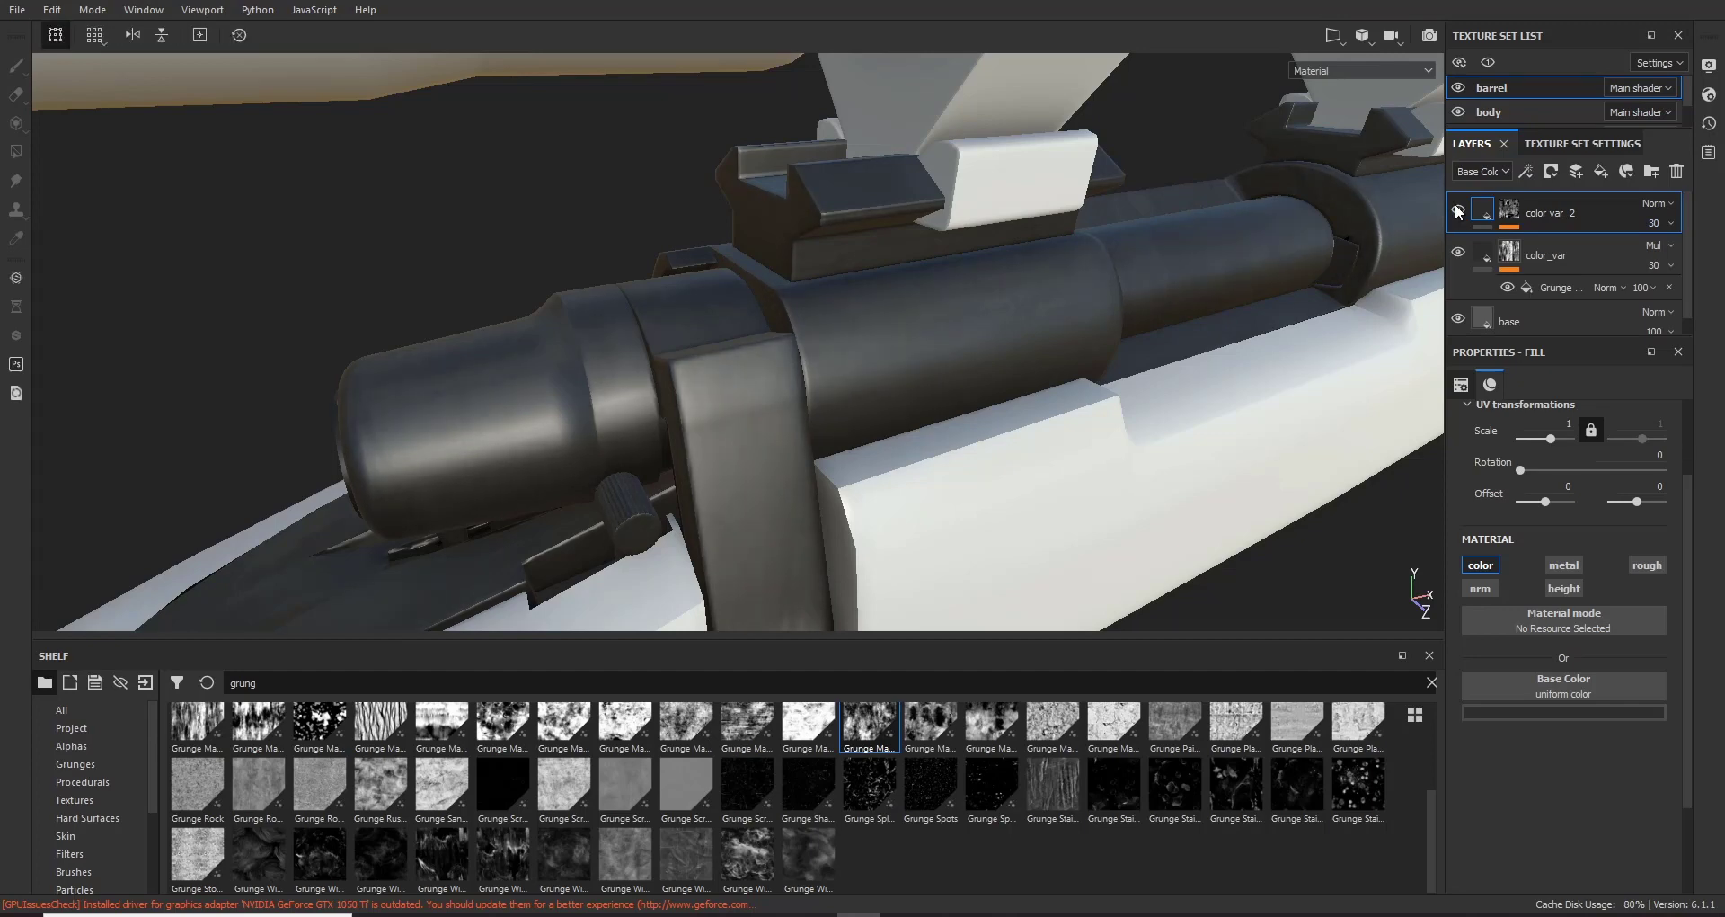
Step: Change the color var_2 layer's blend mode to Multiply
{"action": "left_click_drag", "start_coordinate": [1198, 263], "coordinate": [617, 306], "text": "alt"}
{"action": "scroll", "coordinate": [620, 306], "scroll_direction": "up", "scroll_amount": 3}
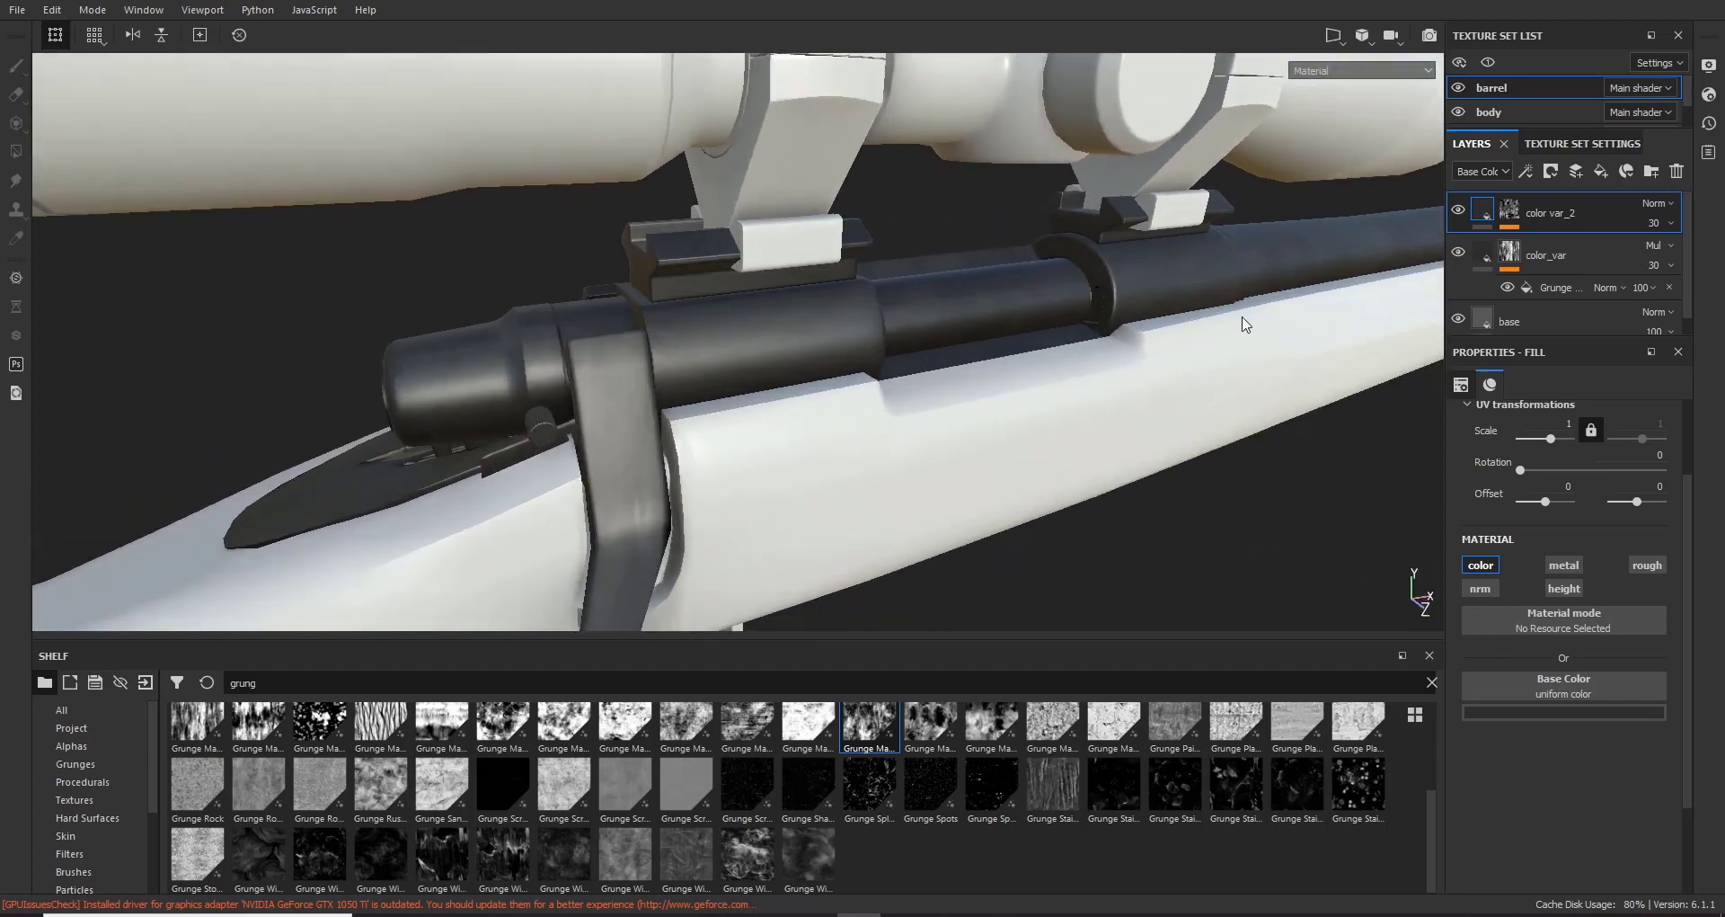
{"action": "left_click", "coordinate": [1657, 205]}
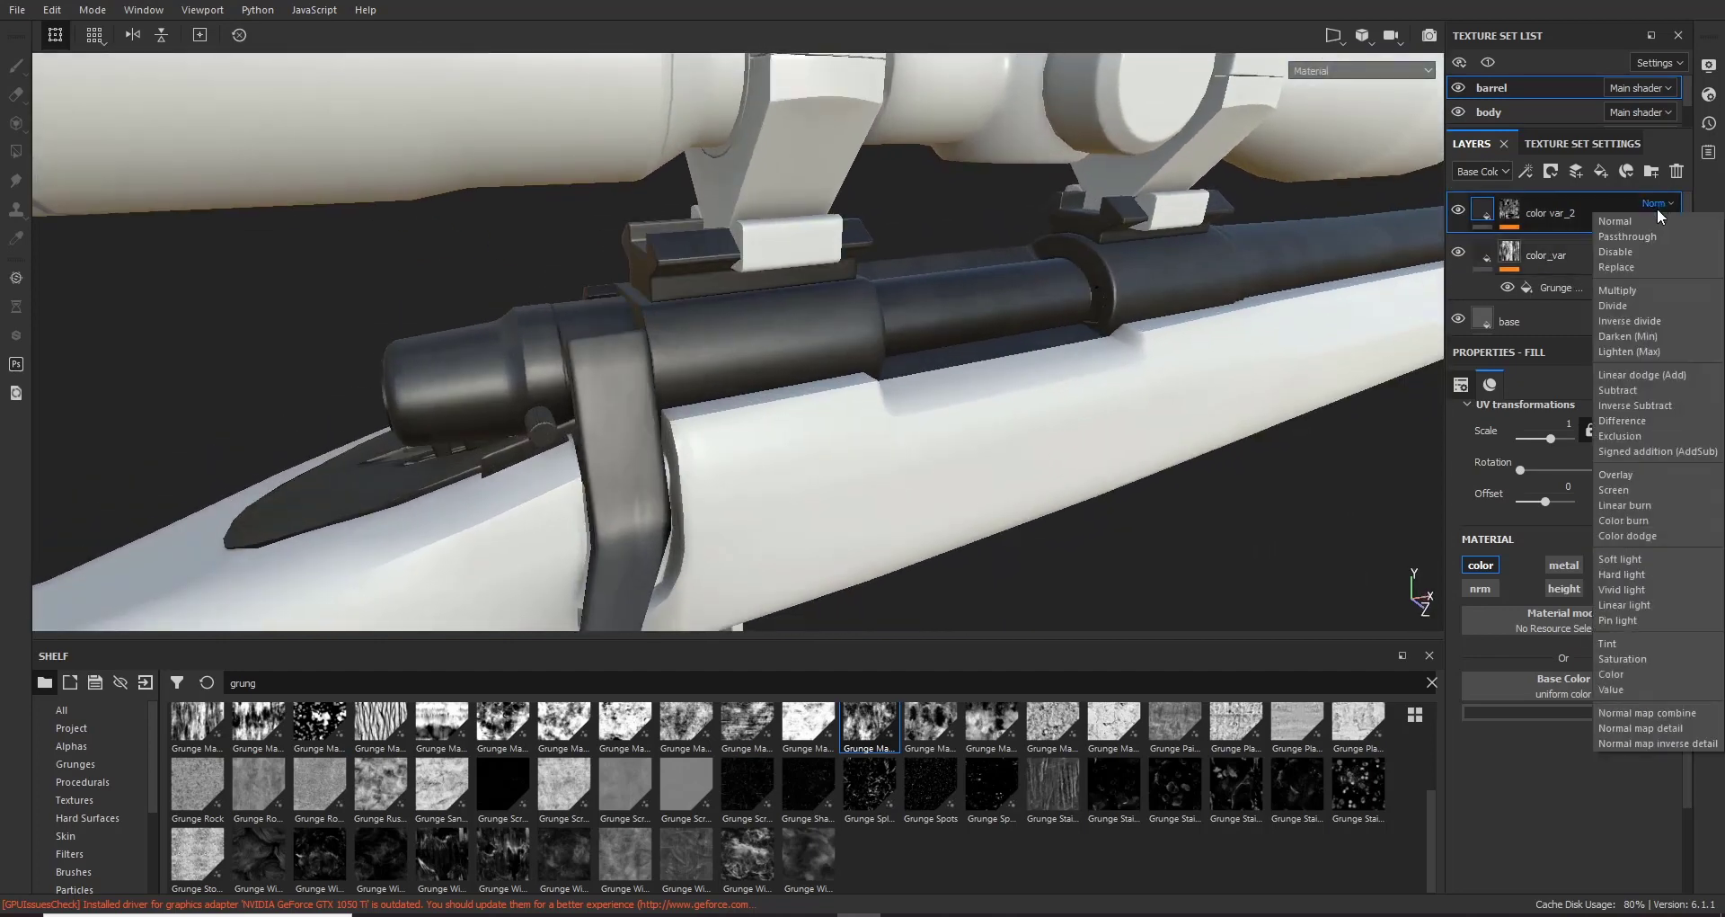
{"action": "left_click", "coordinate": [1655, 290]}
{"action": "scroll", "coordinate": [553, 325], "scroll_direction": "up", "scroll_amount": 3}
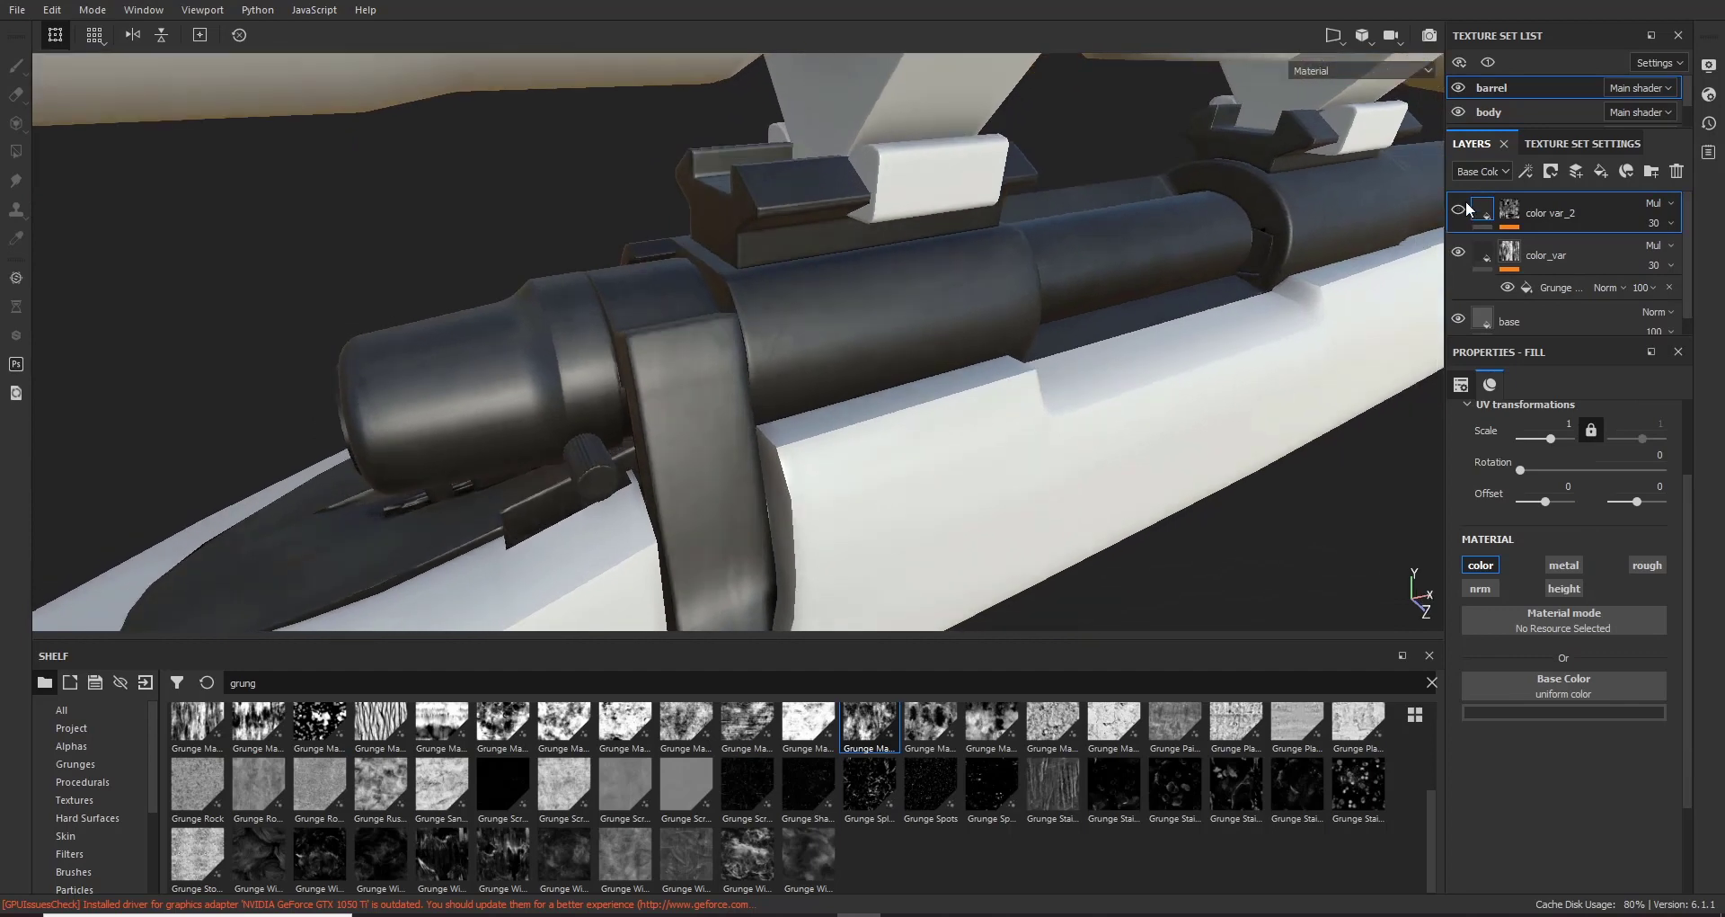
Step: Compare the barrel metal with the multiplied color var_2 layer hidden and shown
{"action": "left_click", "coordinate": [1458, 211]}
{"action": "left_click", "coordinate": [1458, 210]}
{"action": "left_click", "coordinate": [1459, 210]}
{"action": "left_click", "coordinate": [1460, 210]}
{"action": "left_click", "coordinate": [1460, 210]}
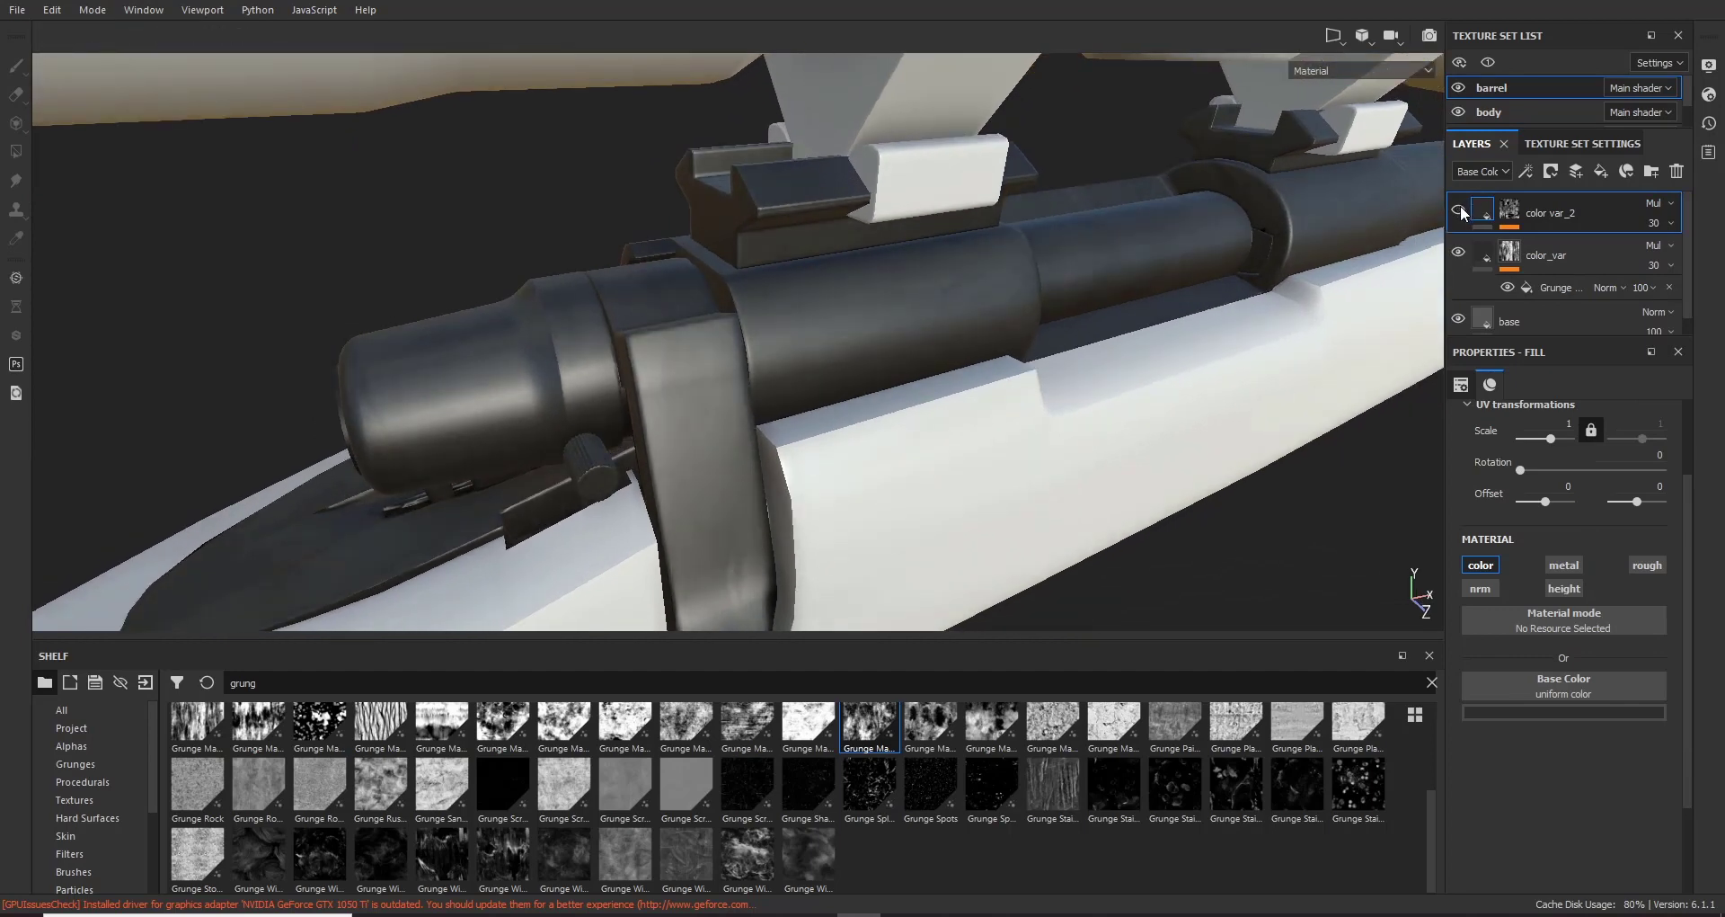
{"action": "left_click", "coordinate": [1460, 211]}
{"action": "mouse_move", "coordinate": [805, 381]}
{"action": "left_mouse_down", "text": "alt"}
{"action": "mouse_move", "coordinate": [615, 378]}
{"action": "mouse_move", "coordinate": [611, 308]}
{"action": "left_mouse_up", "text": "alt"}
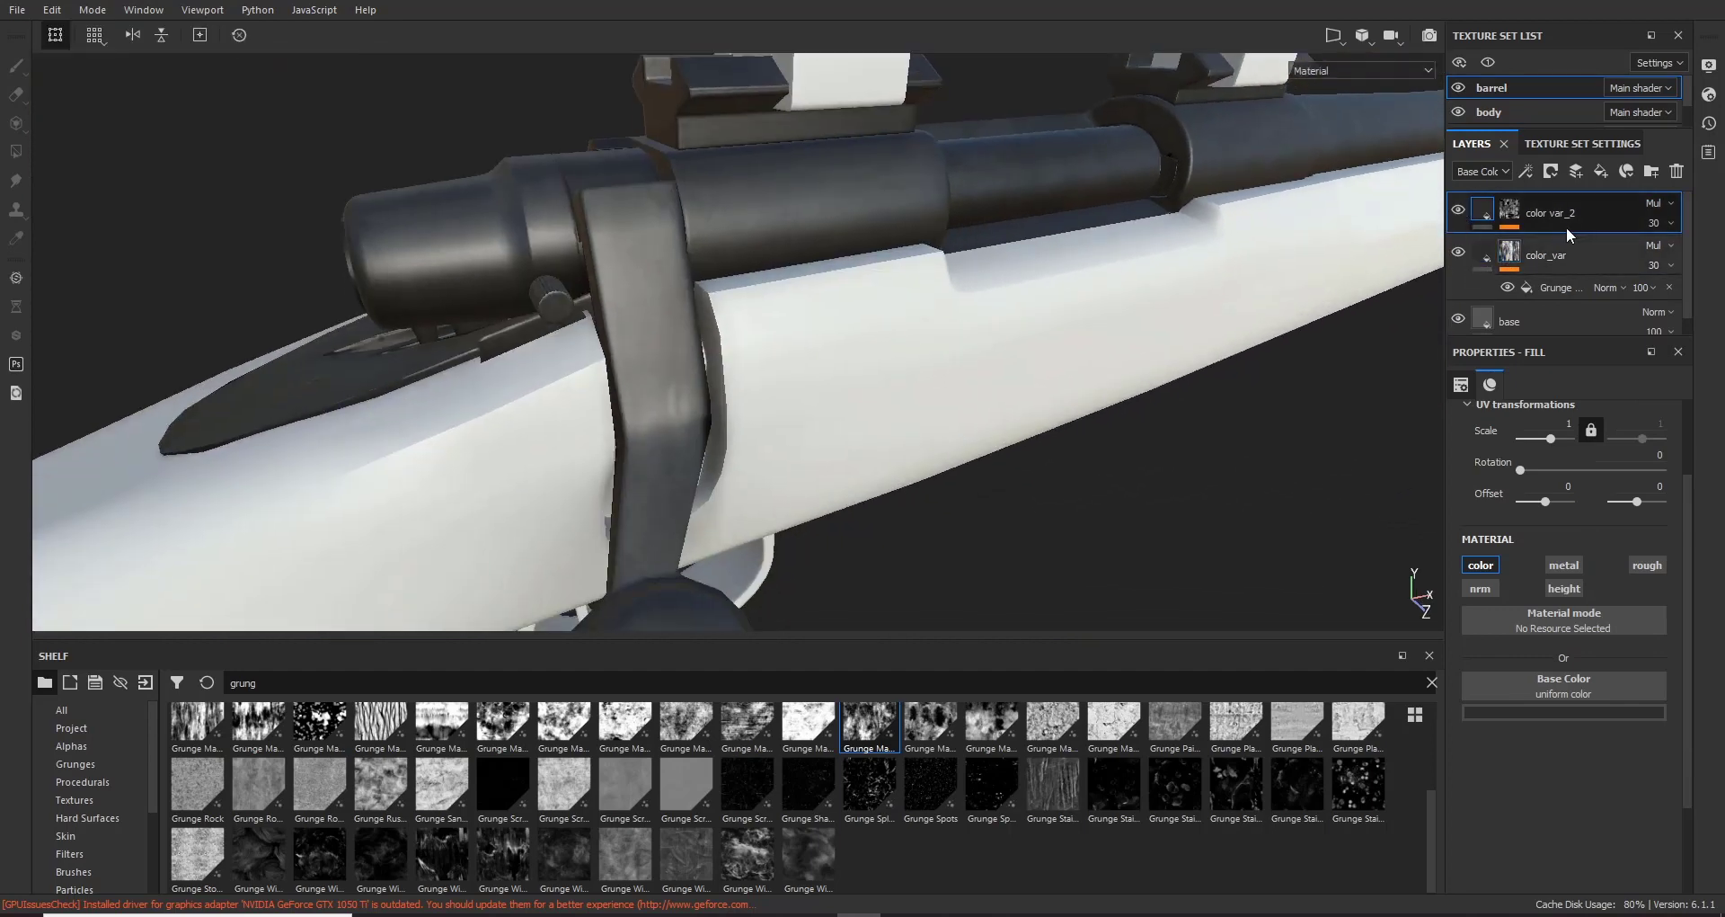
Step: Enlarge the layer stack area, add a new fill layer above color var_2 and name it color_var_AO
{"action": "left_click_drag", "start_coordinate": [1586, 334], "coordinate": [1601, 452]}
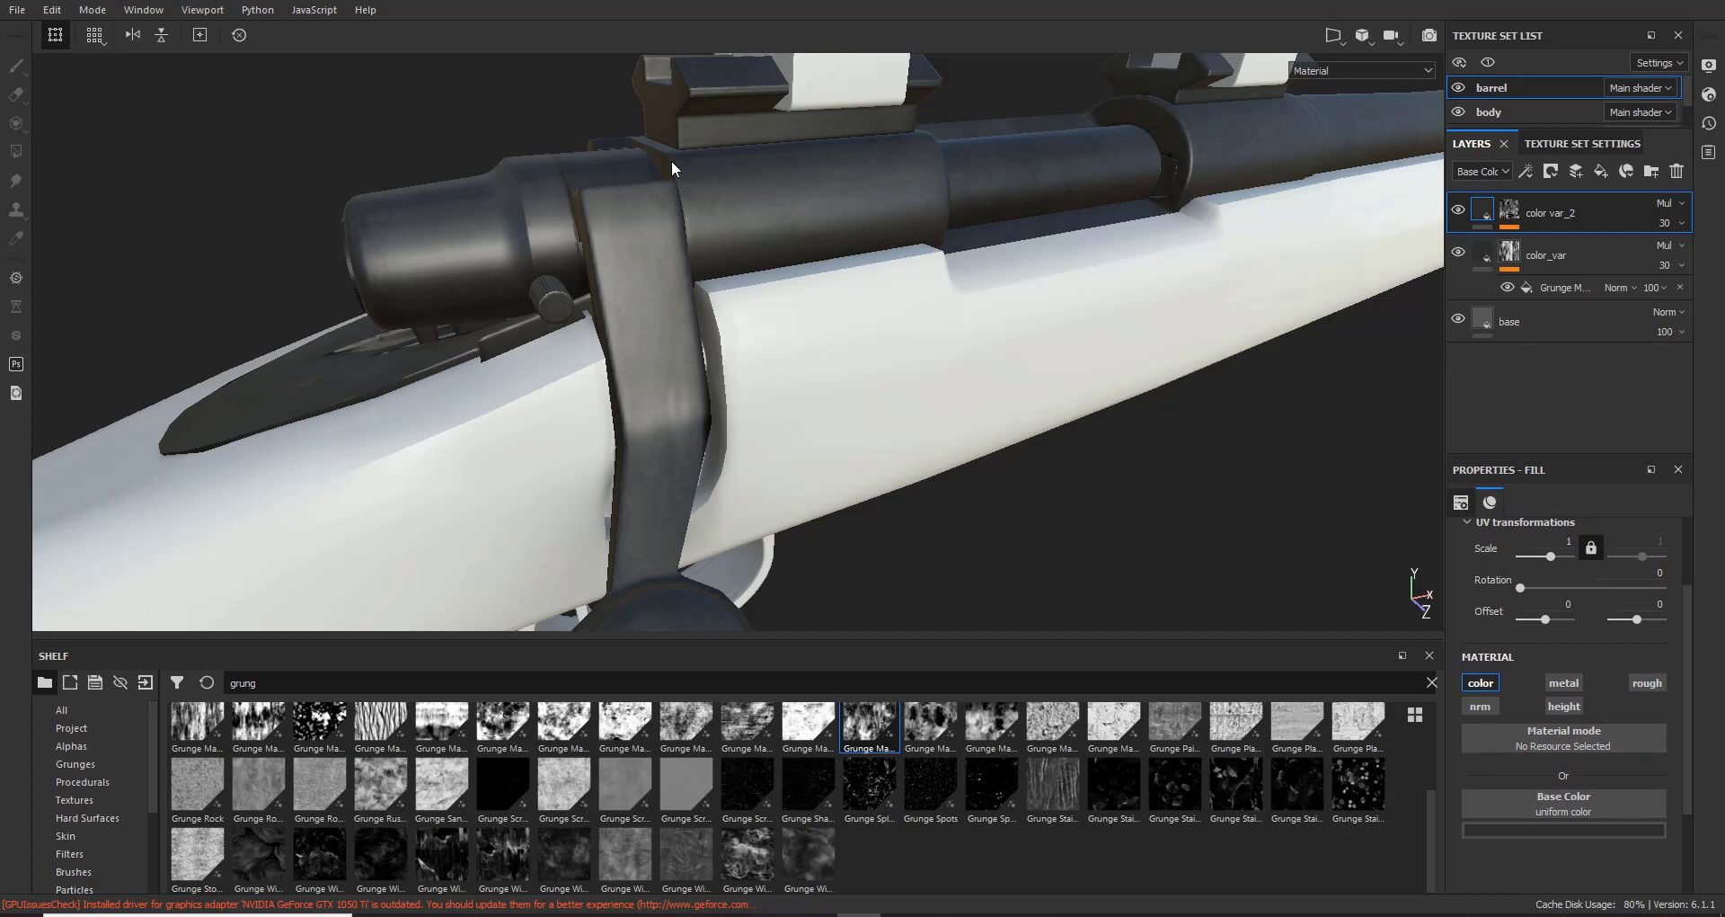
{"action": "left_click_drag", "start_coordinate": [672, 160], "coordinate": [1209, 174], "text": "alt"}
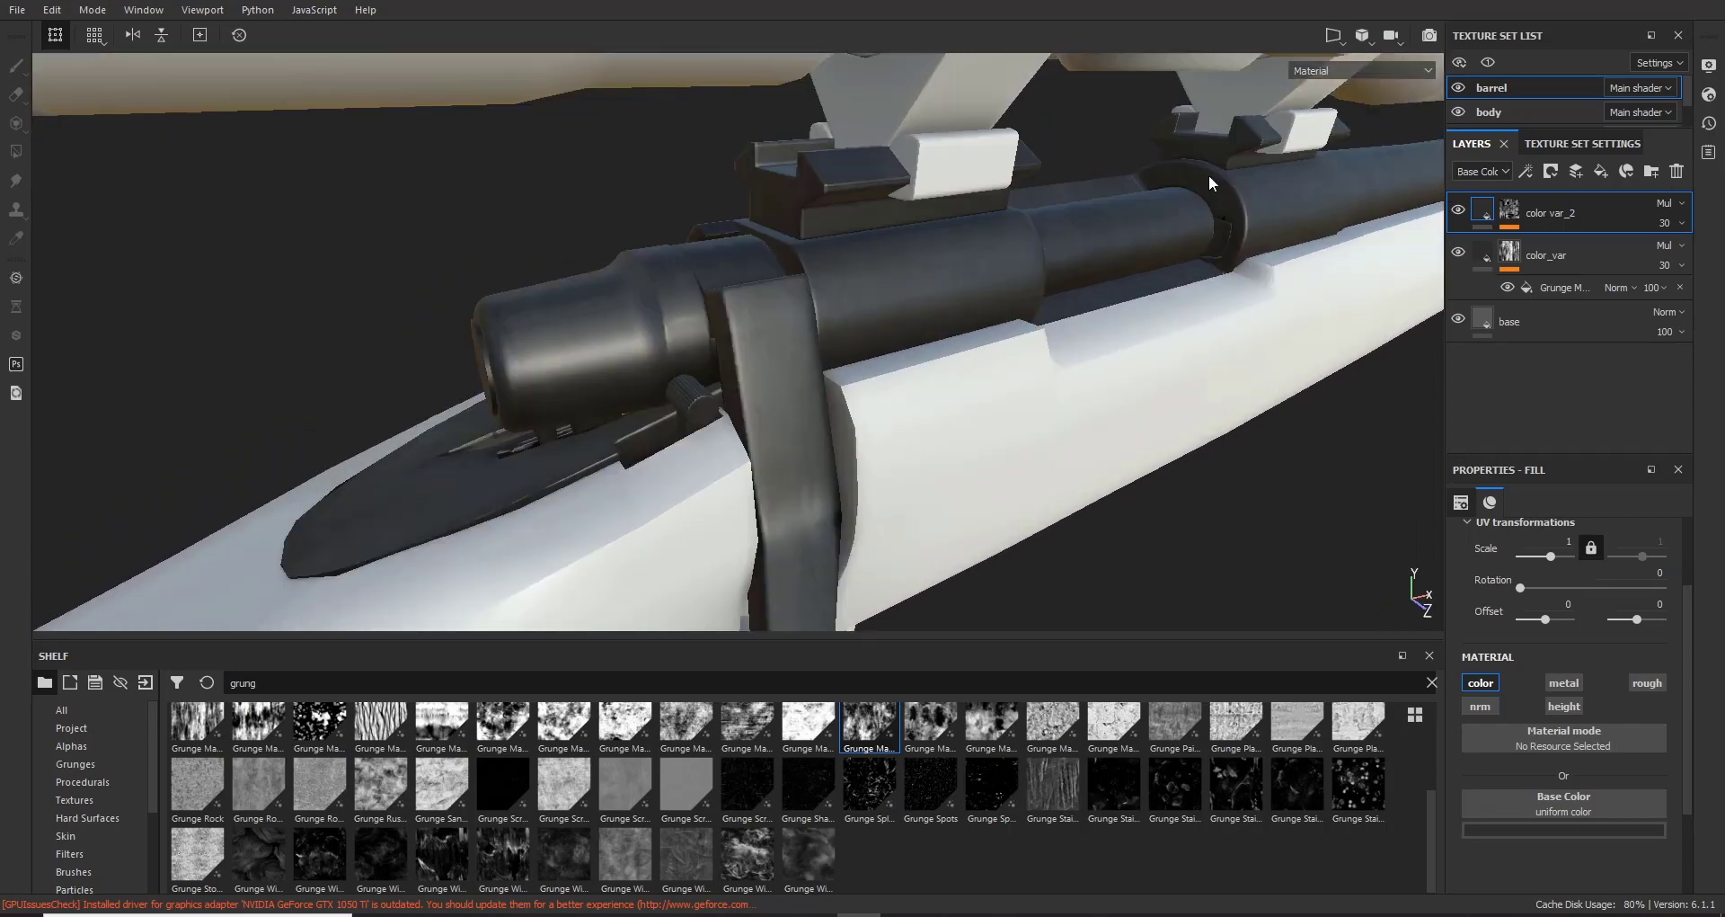
{"action": "right_click_drag", "start_coordinate": [1000, 263], "coordinate": [823, 247], "text": "shift"}
{"action": "left_click_drag", "start_coordinate": [823, 246], "coordinate": [802, 300], "text": "alt"}
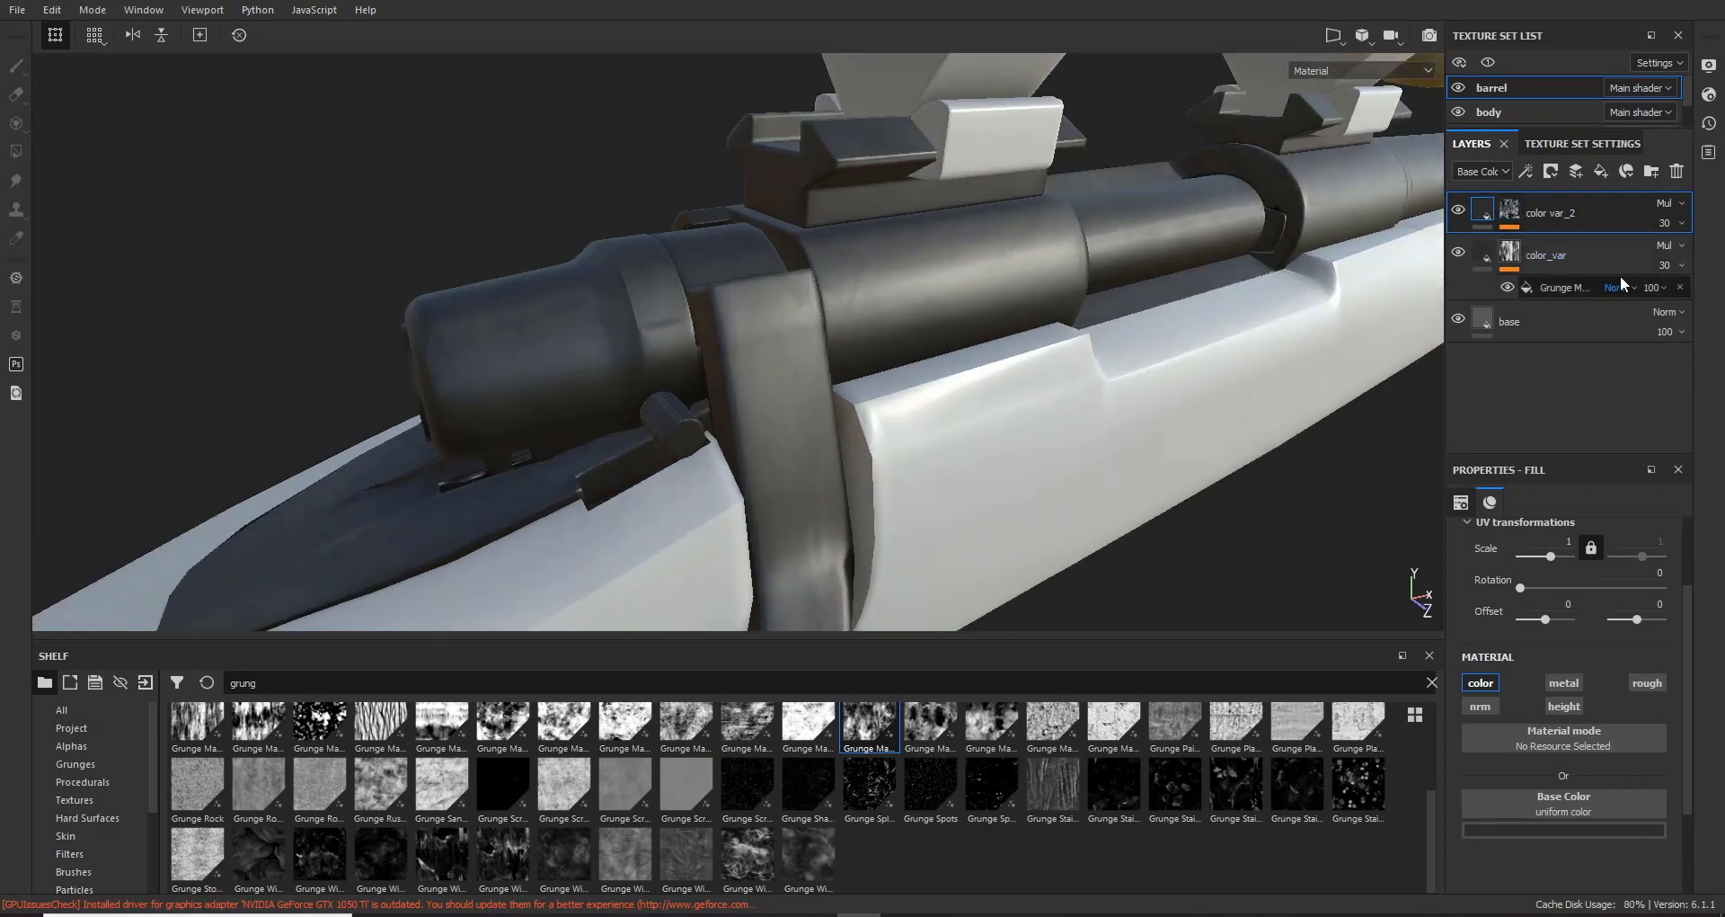
{"action": "left_click", "coordinate": [1610, 177]}
{"action": "double_click", "coordinate": [1550, 213]}
{"action": "type", "text": "color_var_AO"}
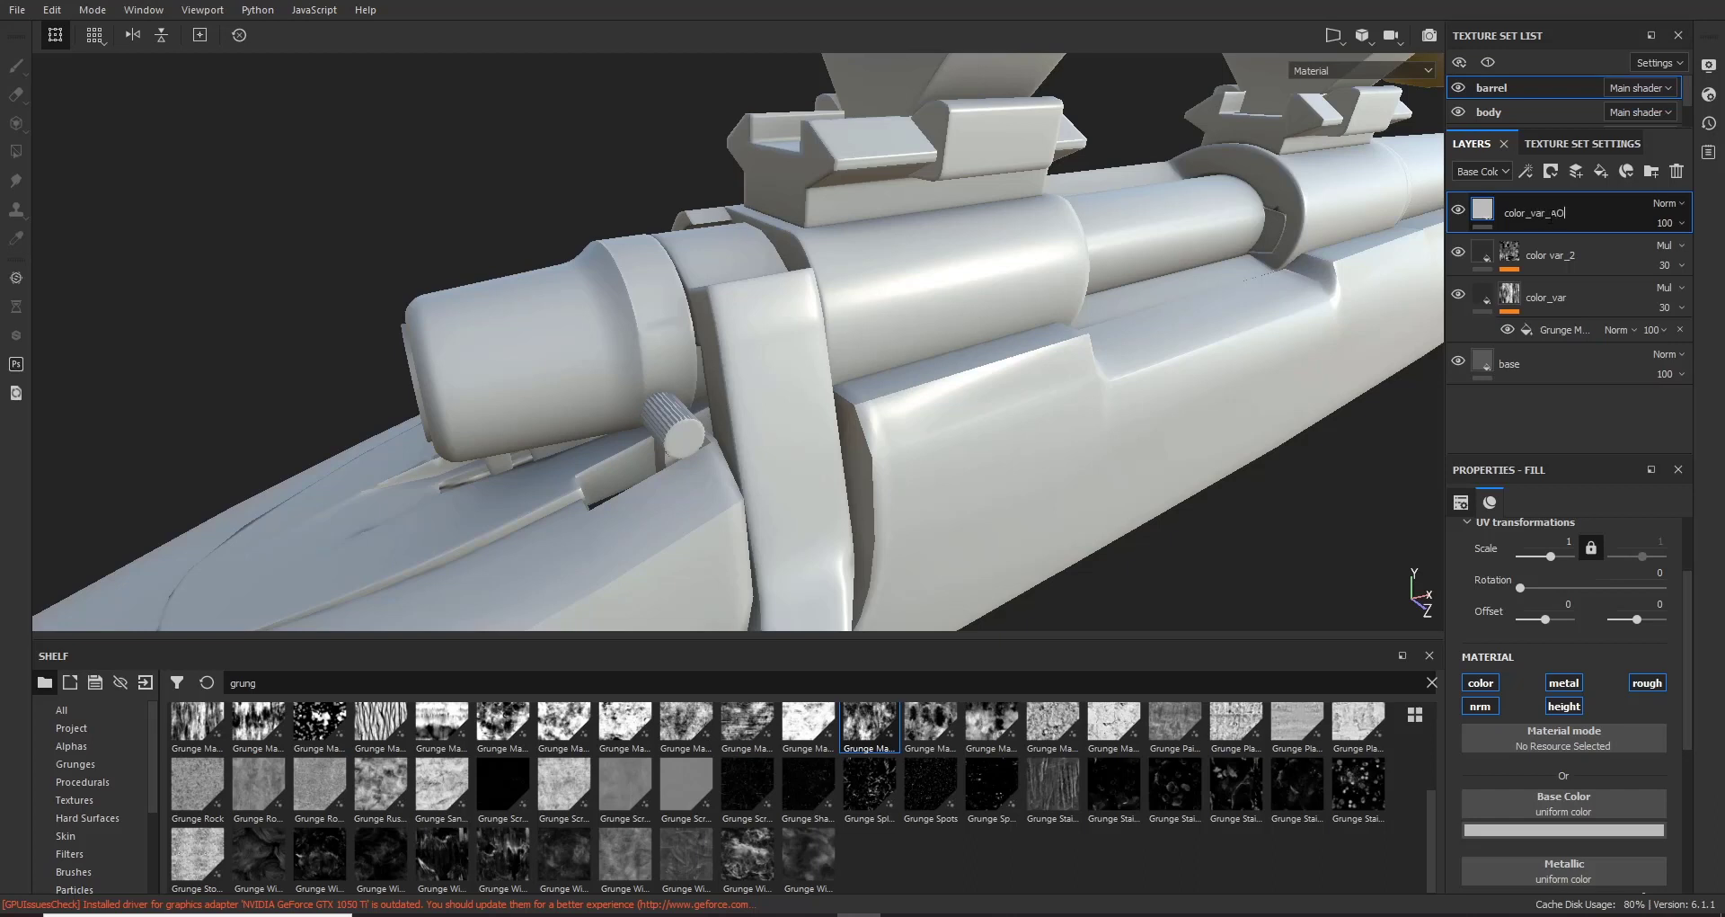
{"action": "key", "text": "Return"}
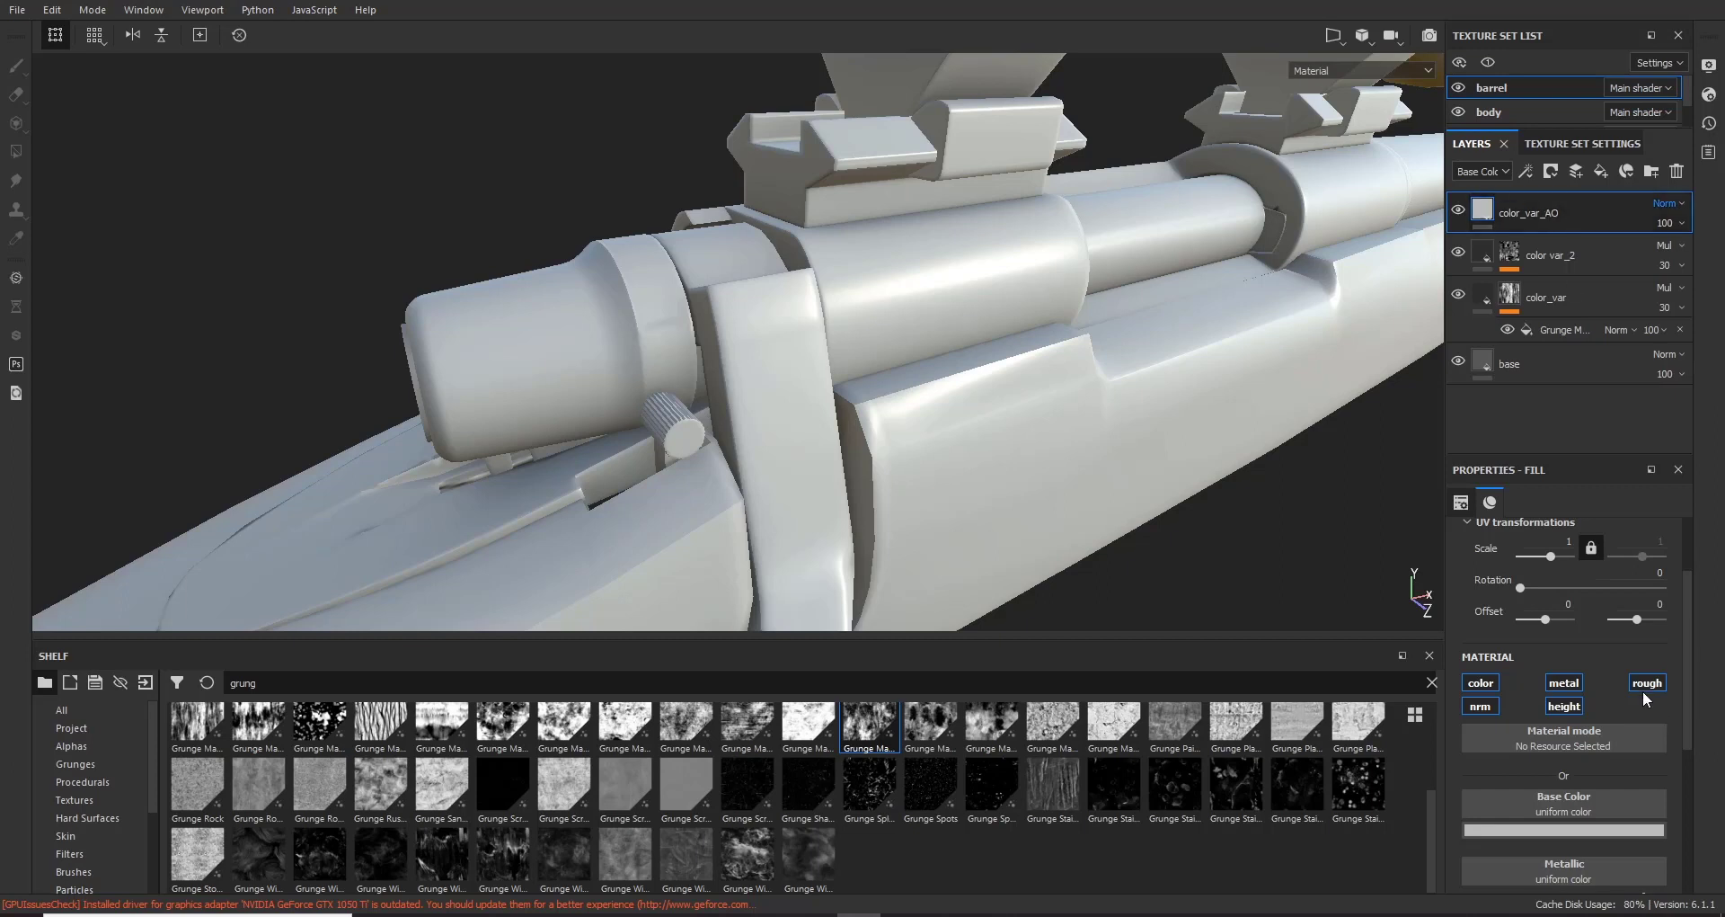
Step: Leave only the color channel active on the color_var_AO fill and set its base color to near-black, about 0.003
{"action": "left_click", "coordinate": [1645, 683]}
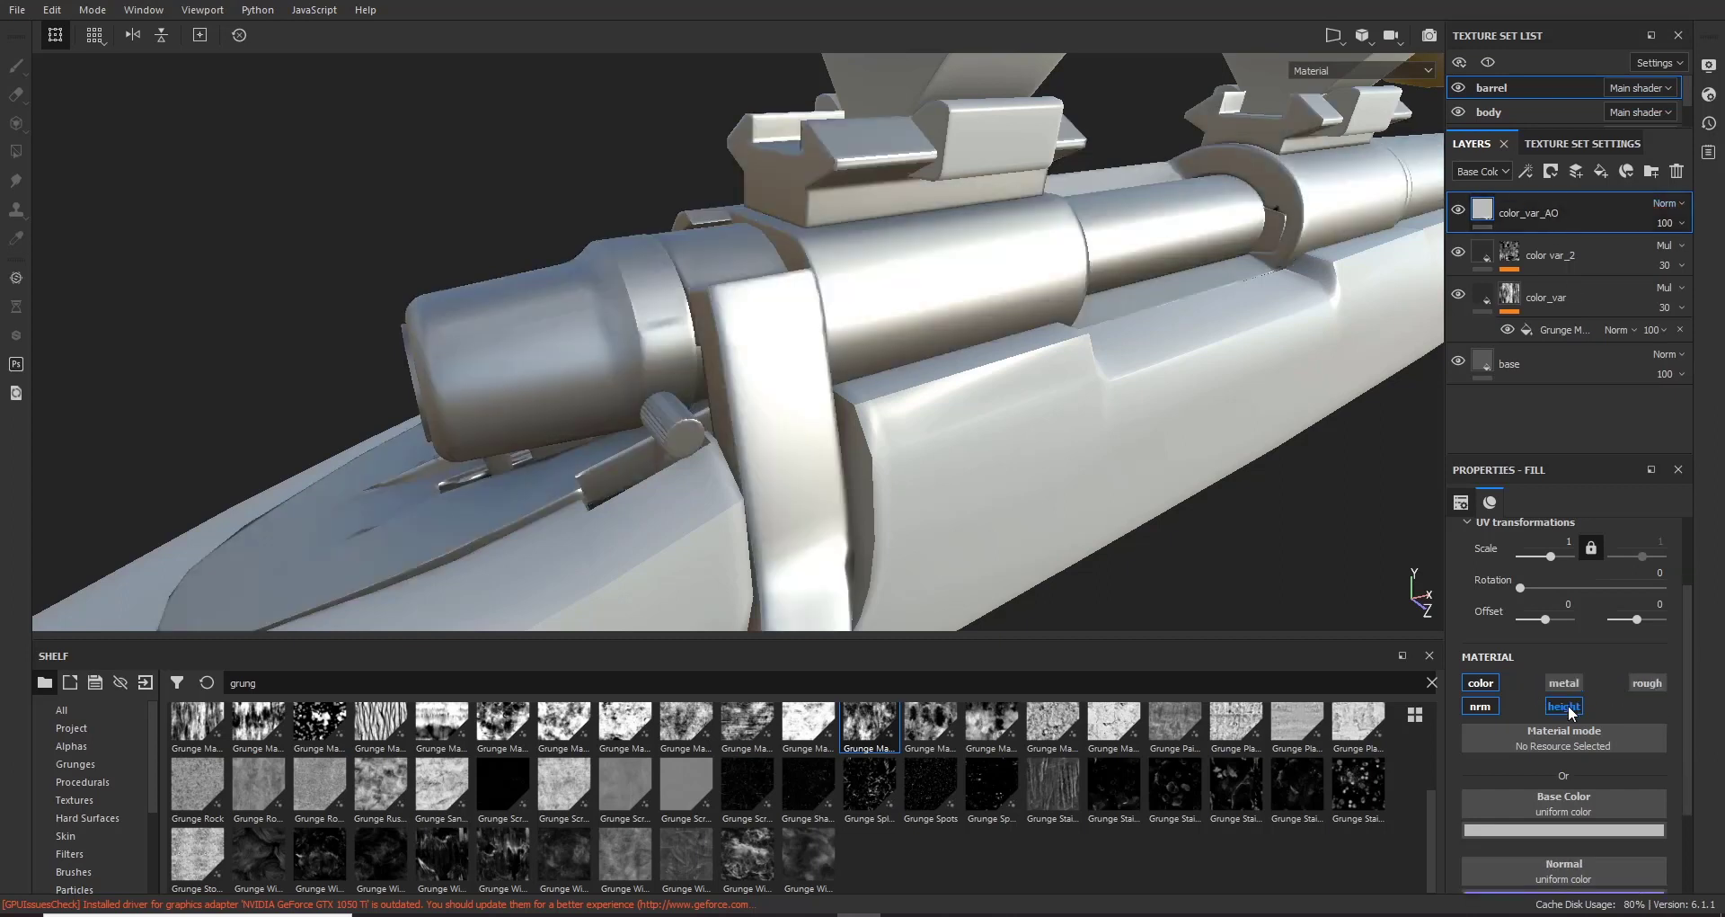
{"action": "left_click", "coordinate": [1563, 683]}
{"action": "left_click", "coordinate": [1563, 706]}
{"action": "left_click", "coordinate": [1480, 706]}
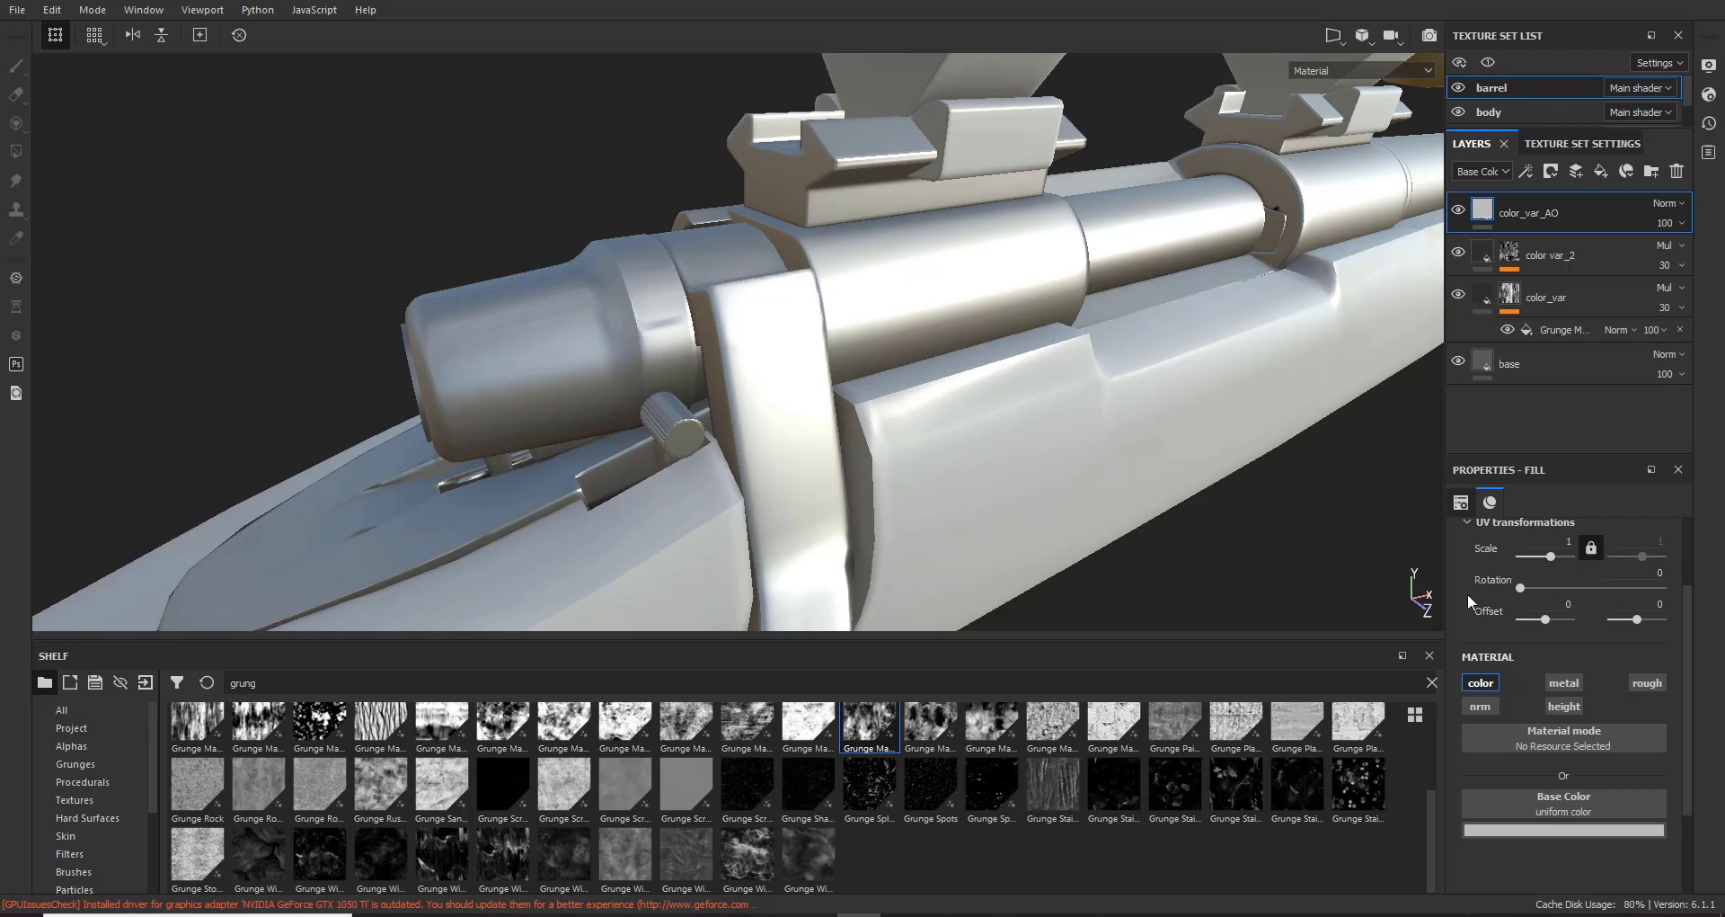
{"action": "left_click", "coordinate": [1620, 831]}
{"action": "left_click_drag", "start_coordinate": [1704, 683], "coordinate": [1707, 790]}
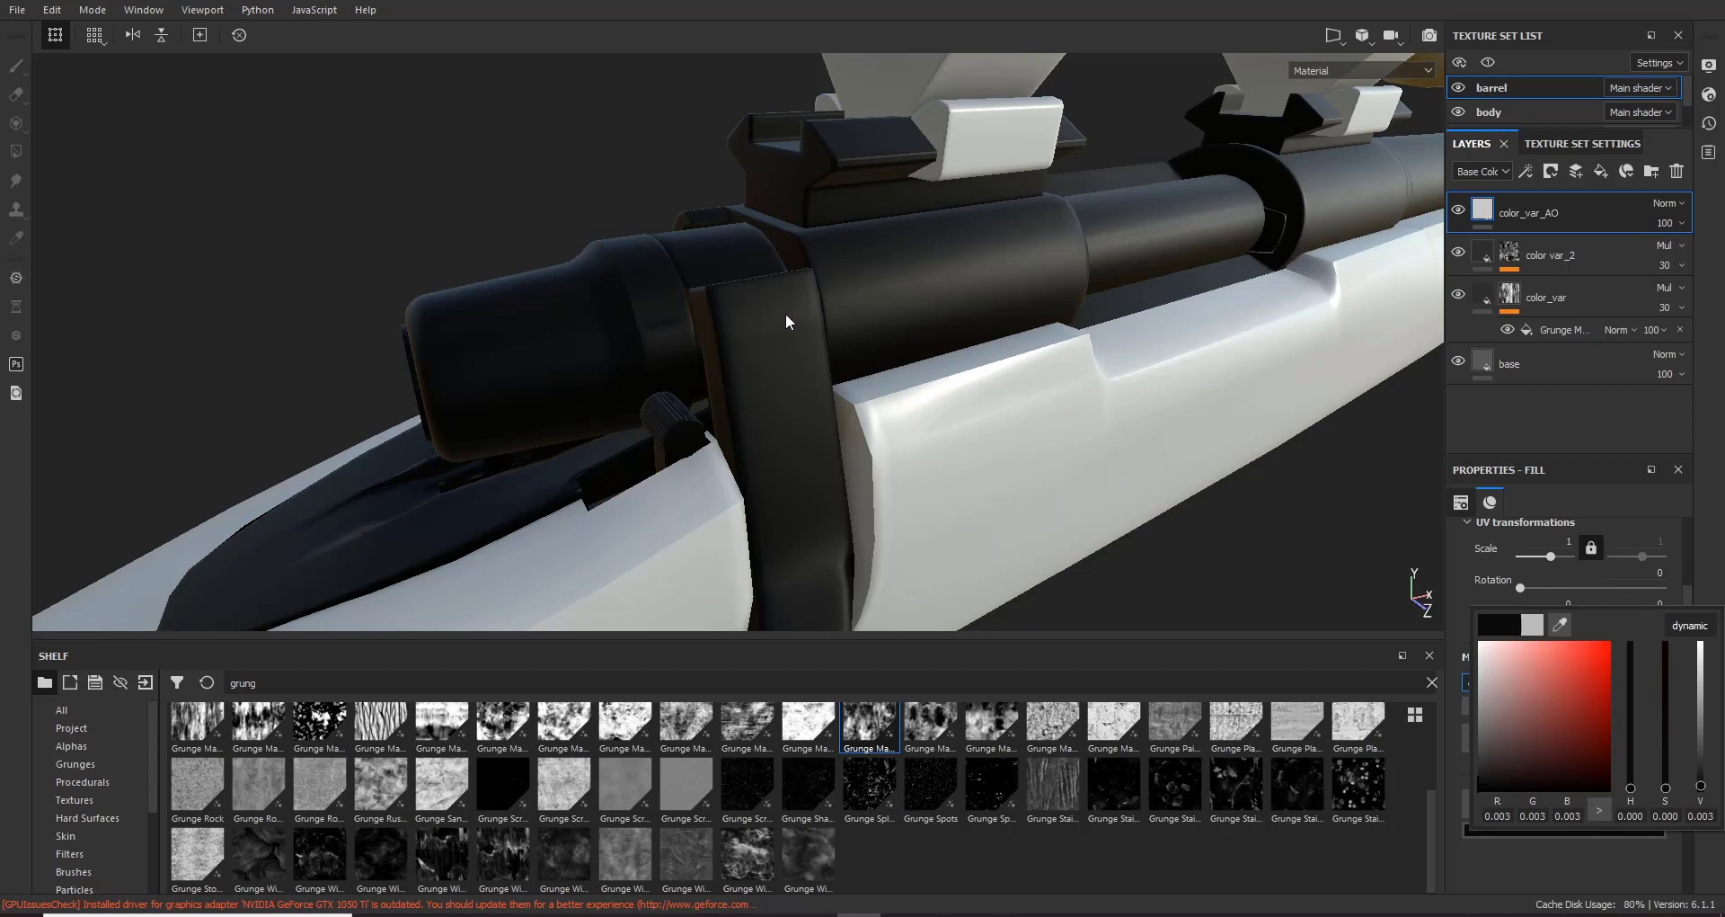
{"action": "left_click", "coordinate": [1724, 329]}
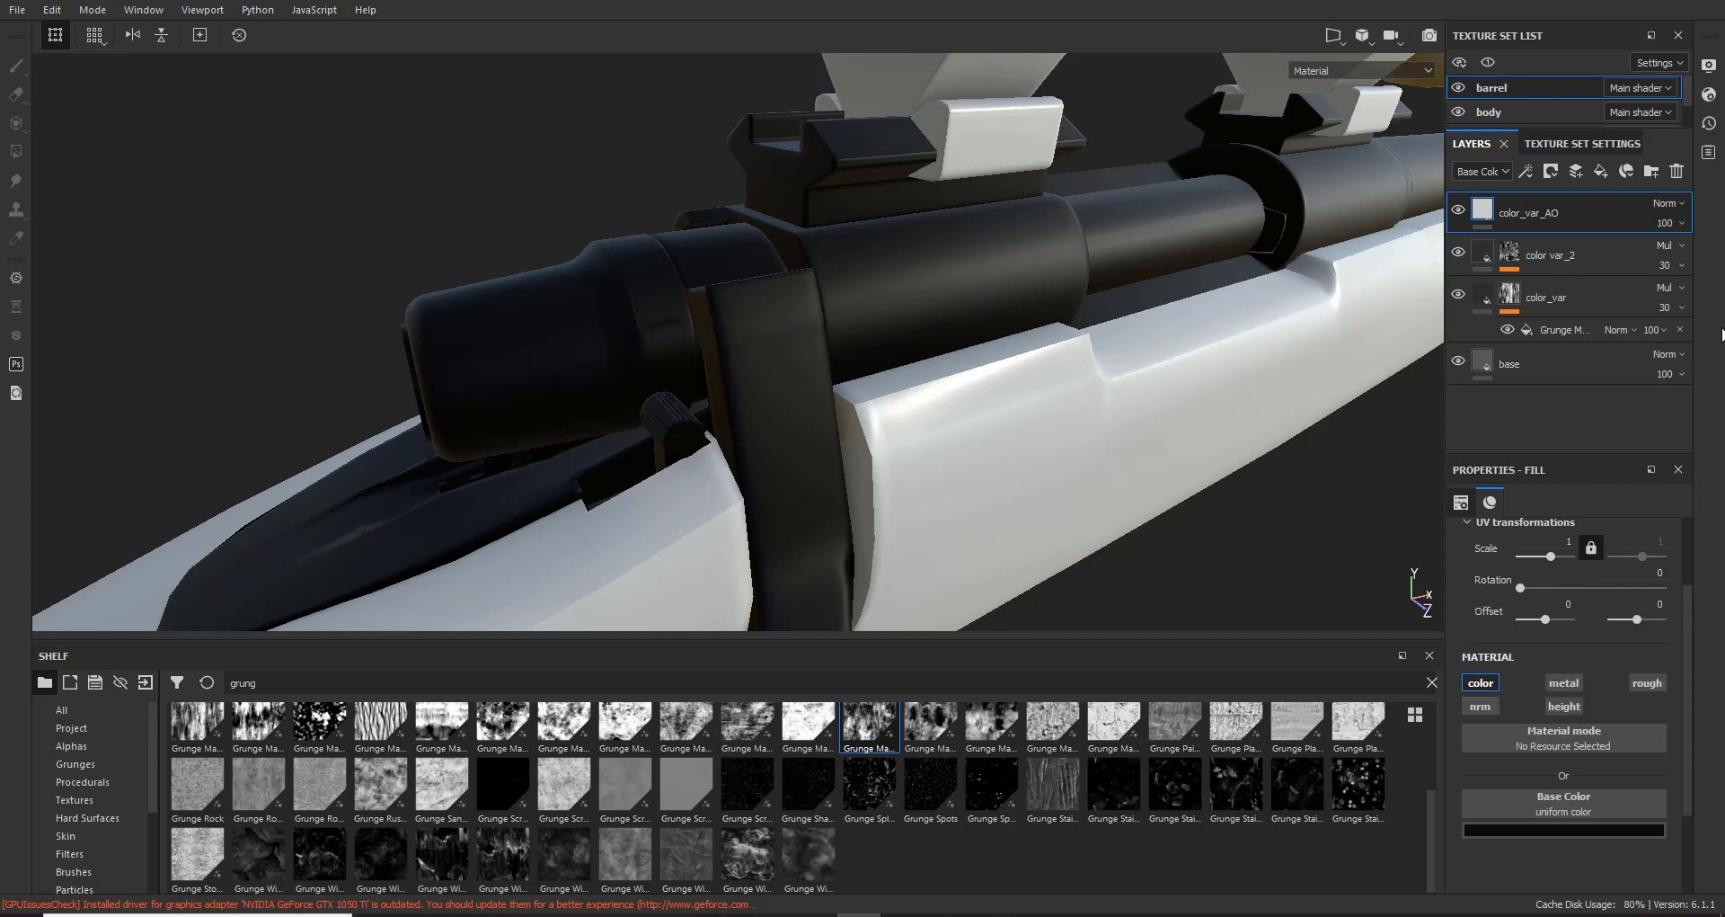
Step: Add a black mask to color_var_AO and put a Mask Builder - Legacy generator in the mask
{"action": "right_click", "coordinate": [1478, 213]}
{"action": "left_click", "coordinate": [1545, 239]}
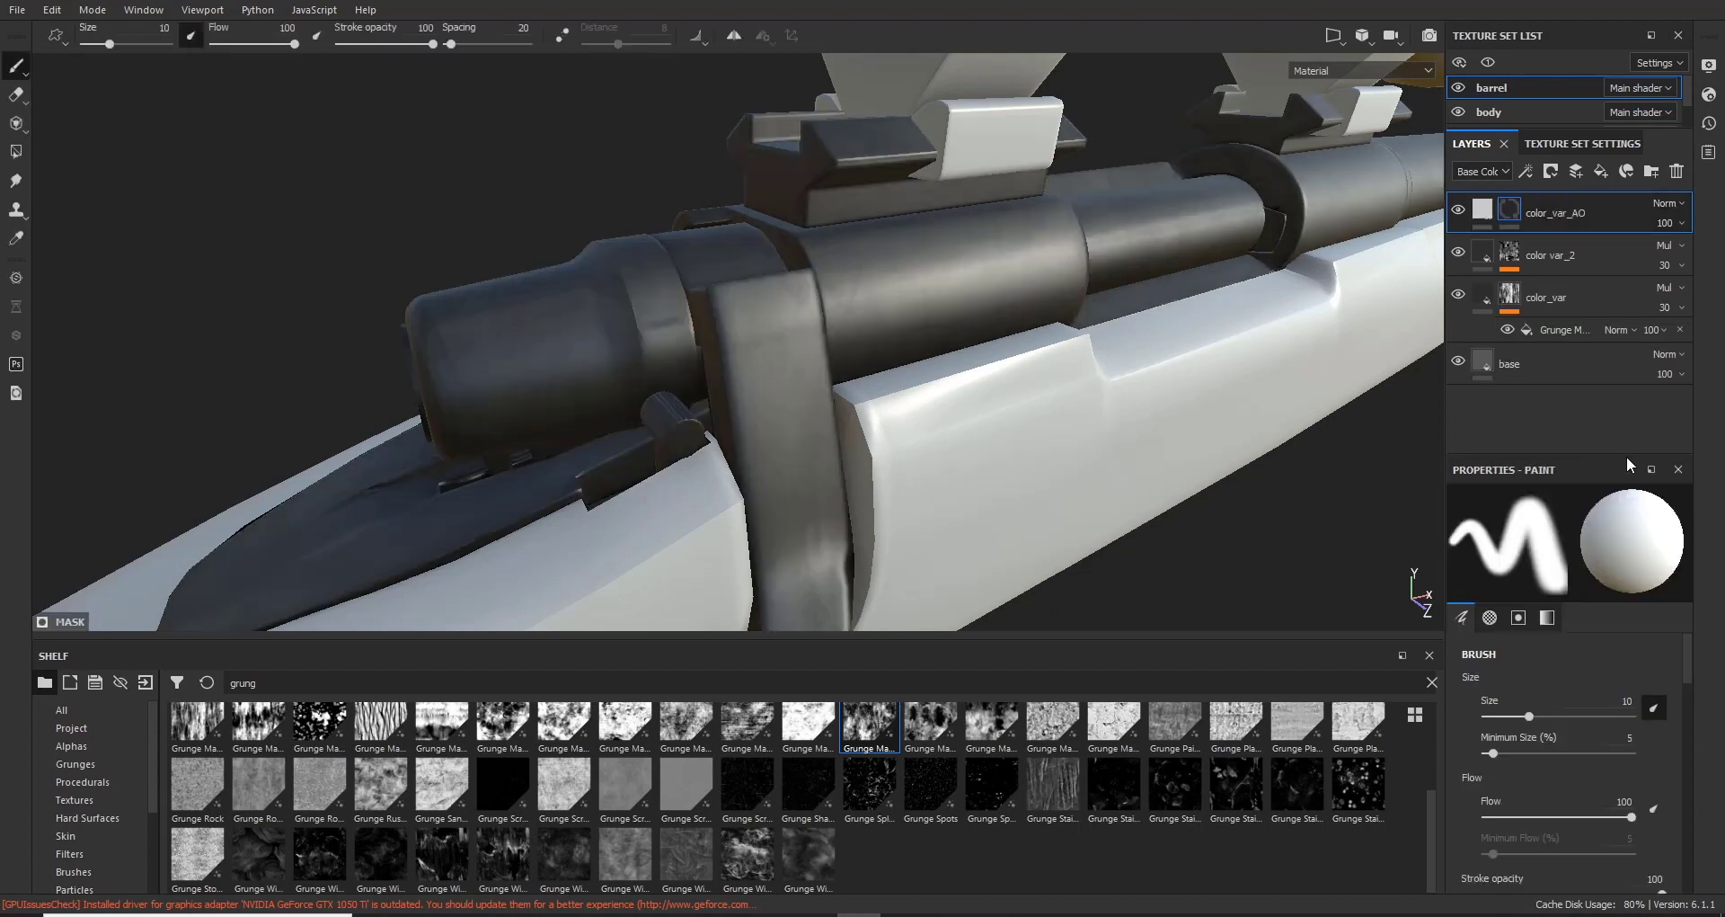
{"action": "right_click", "coordinate": [1517, 212]}
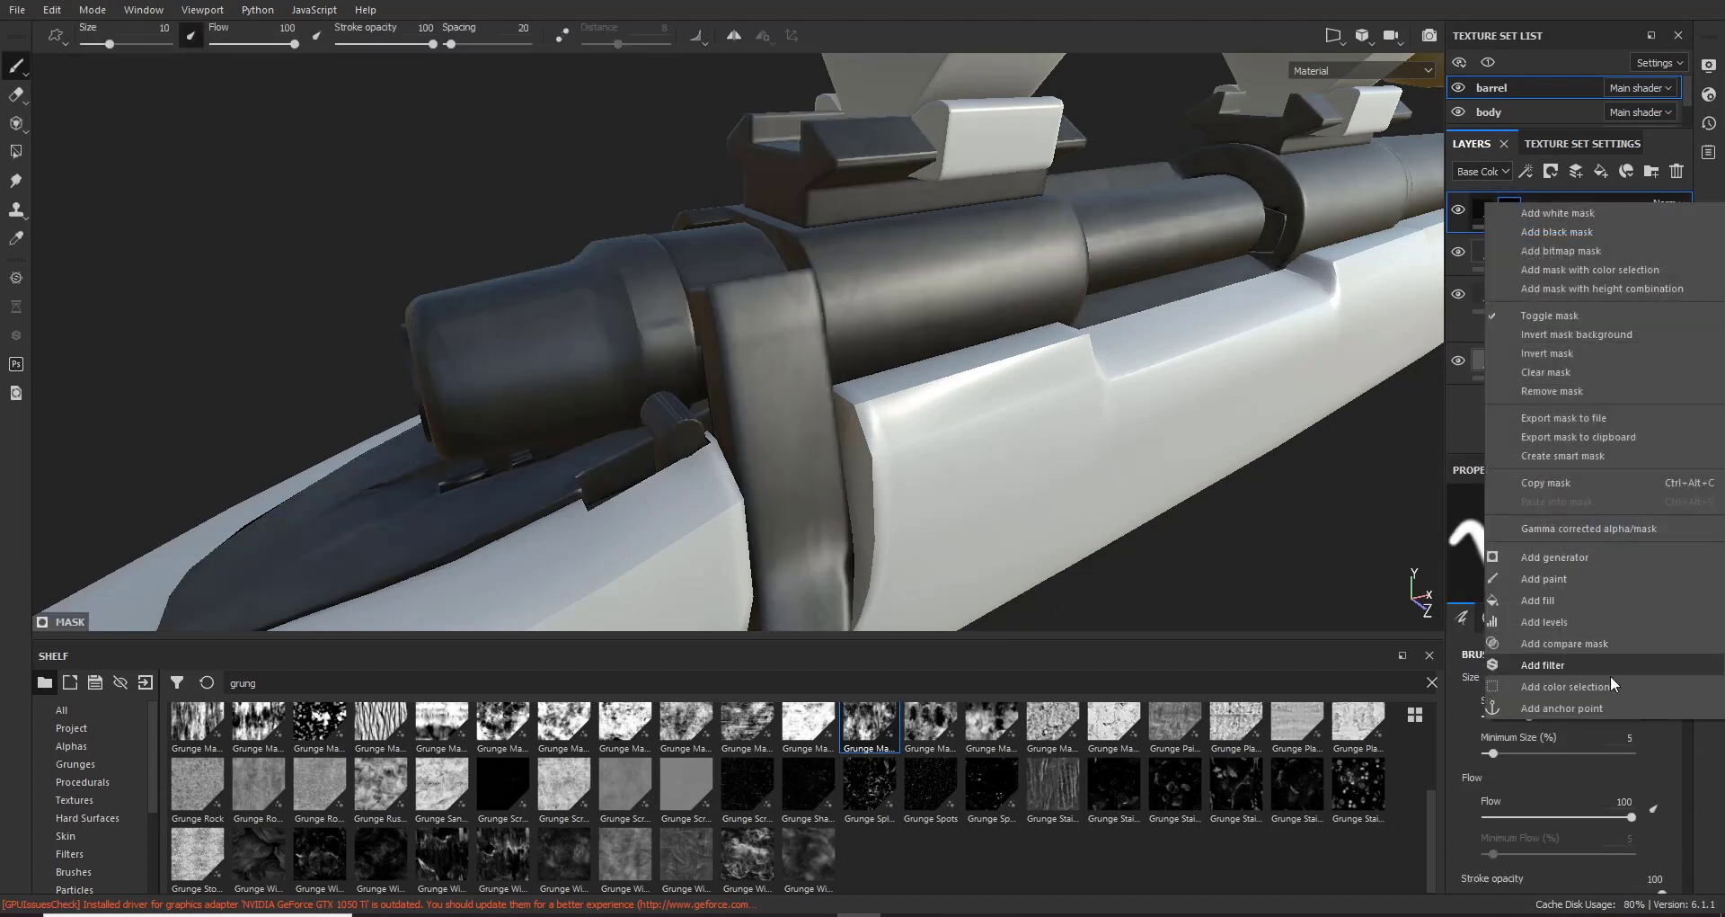
{"action": "left_click", "coordinate": [1595, 554]}
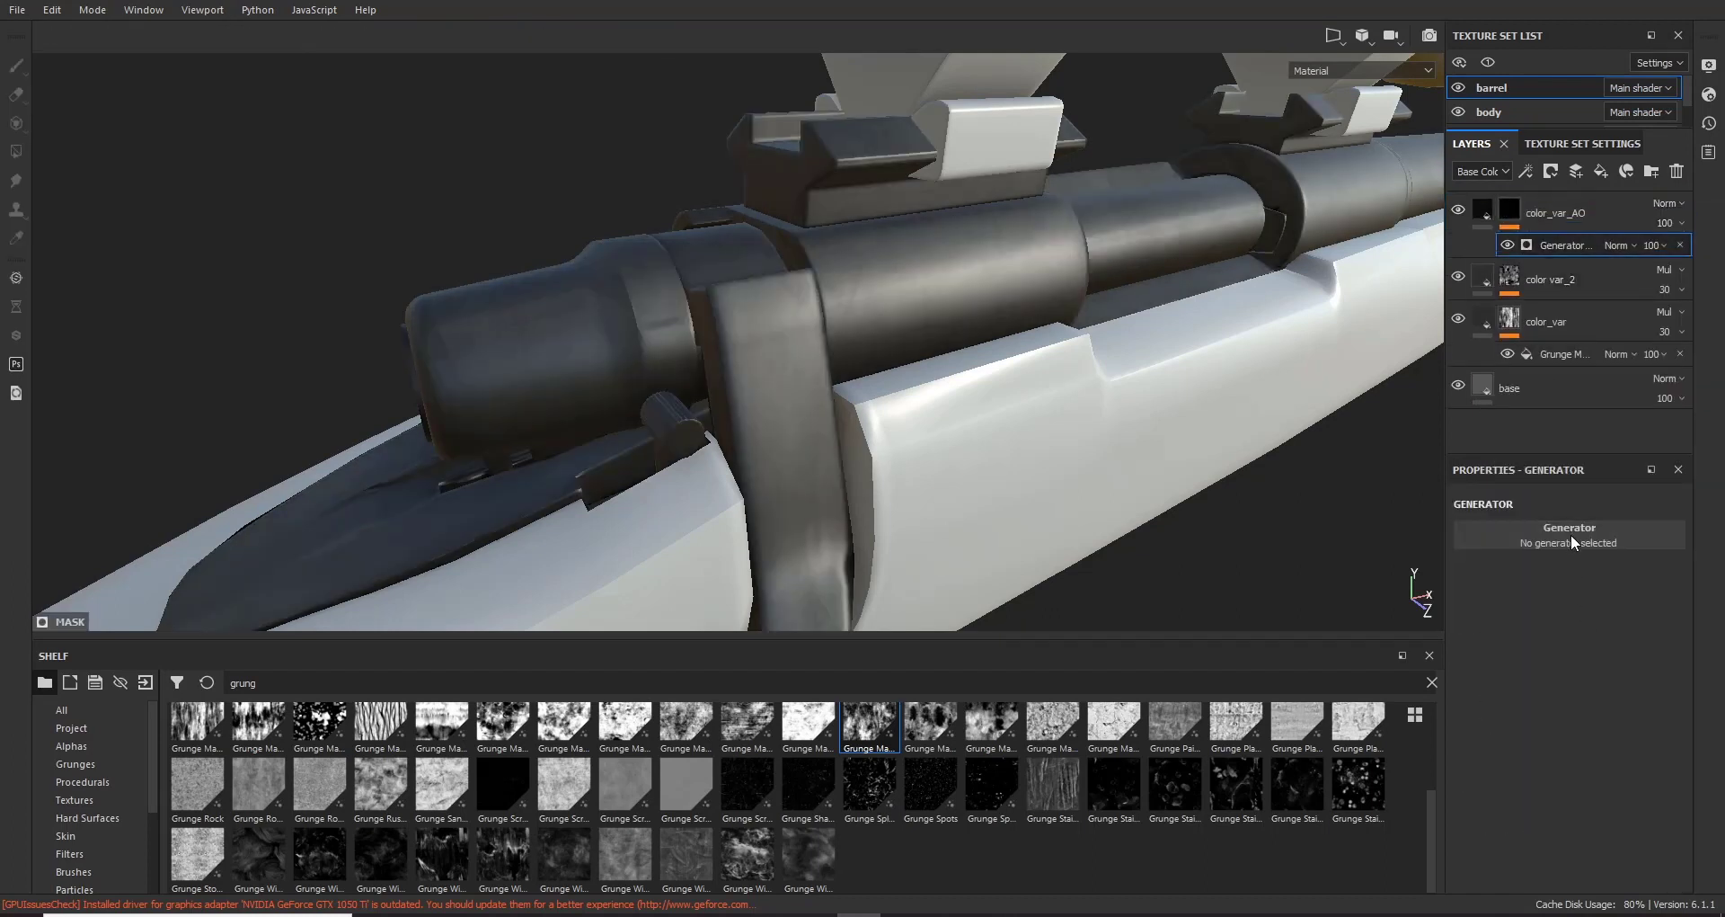
{"action": "left_click", "coordinate": [1571, 538]}
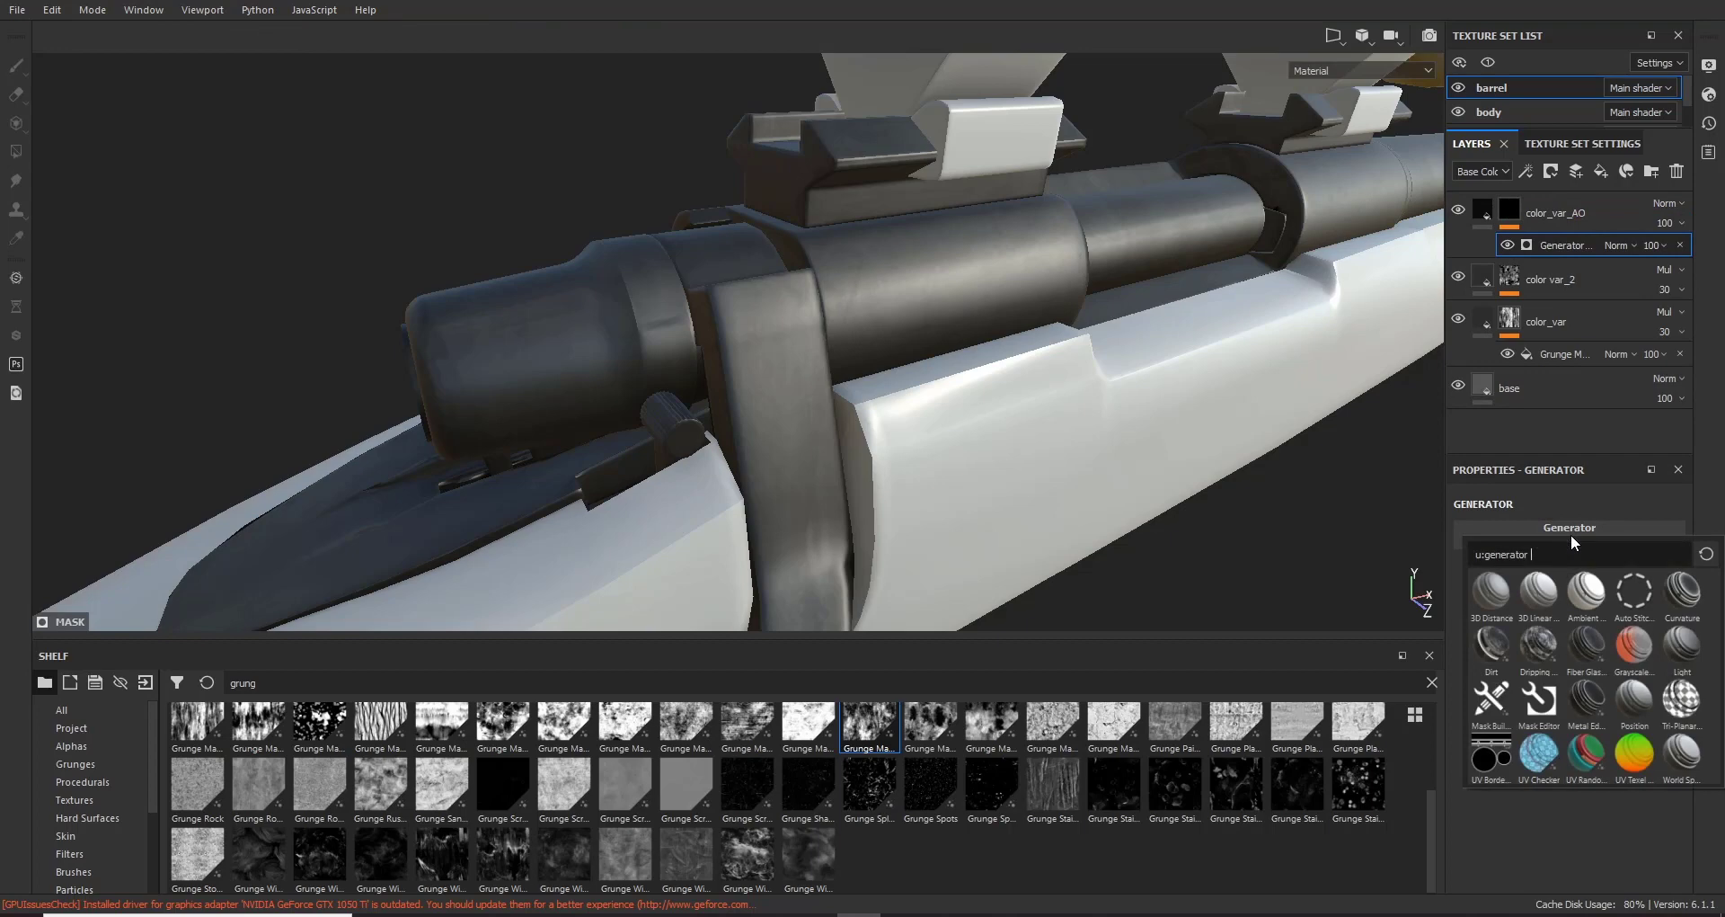
{"action": "left_click", "coordinate": [1493, 697]}
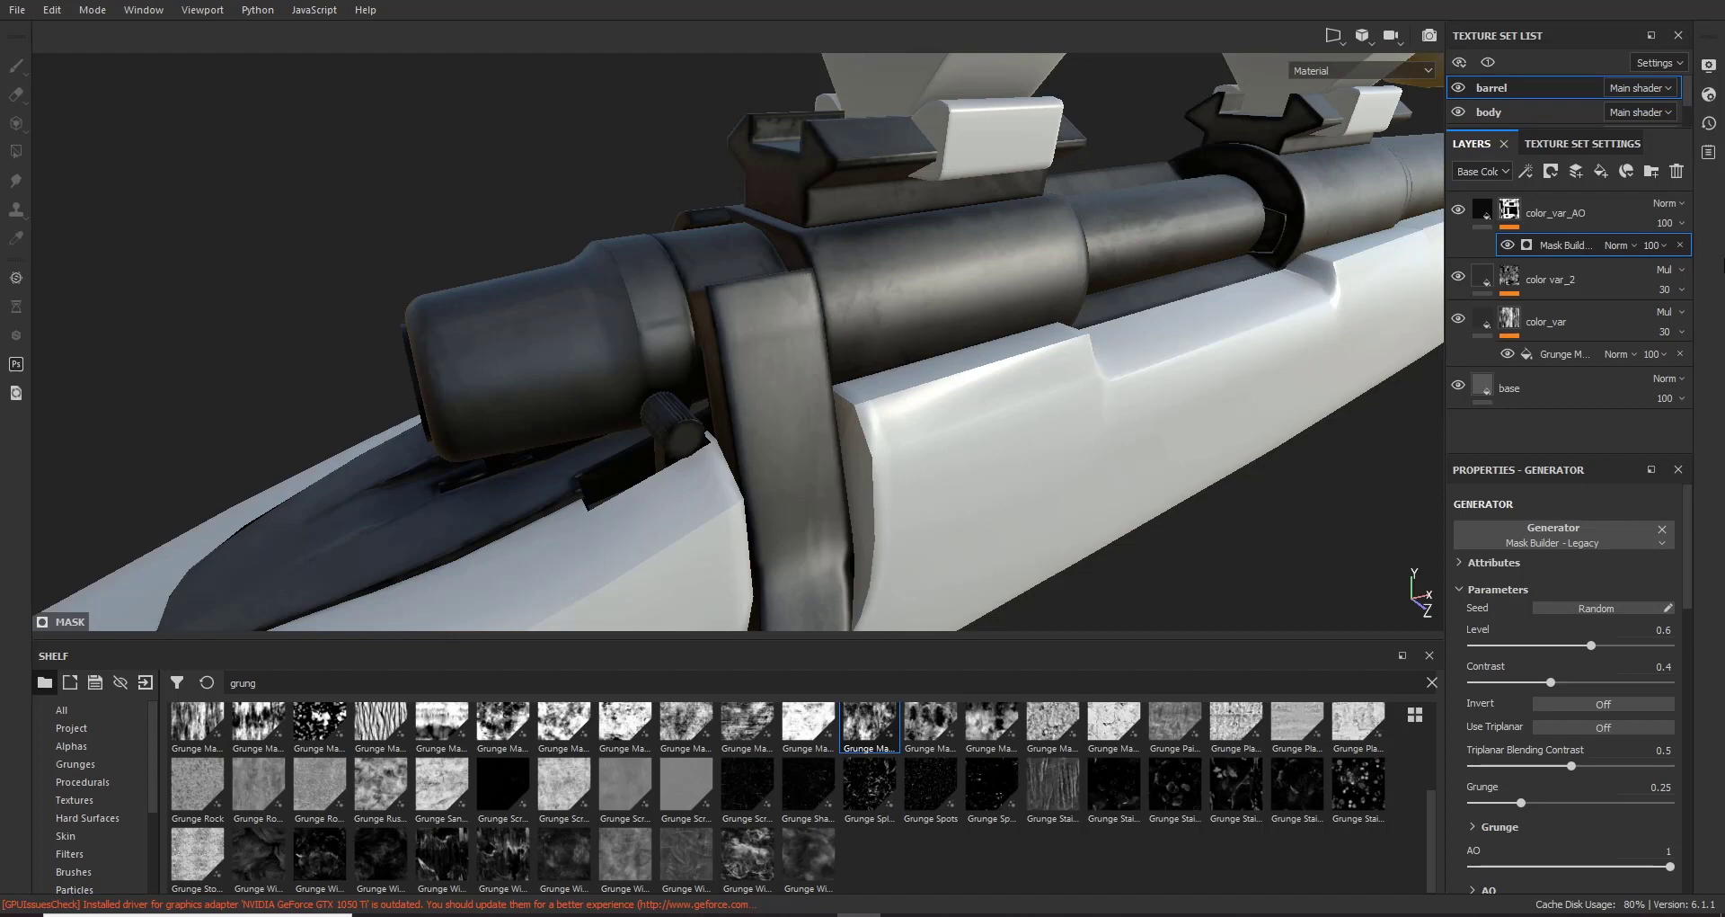
Step: Display the color_var_AO mask alone on the model and examine the Mask Builder's parameters and their pattern on the barrel
{"action": "left_click", "coordinate": [1511, 213], "text": "alt"}
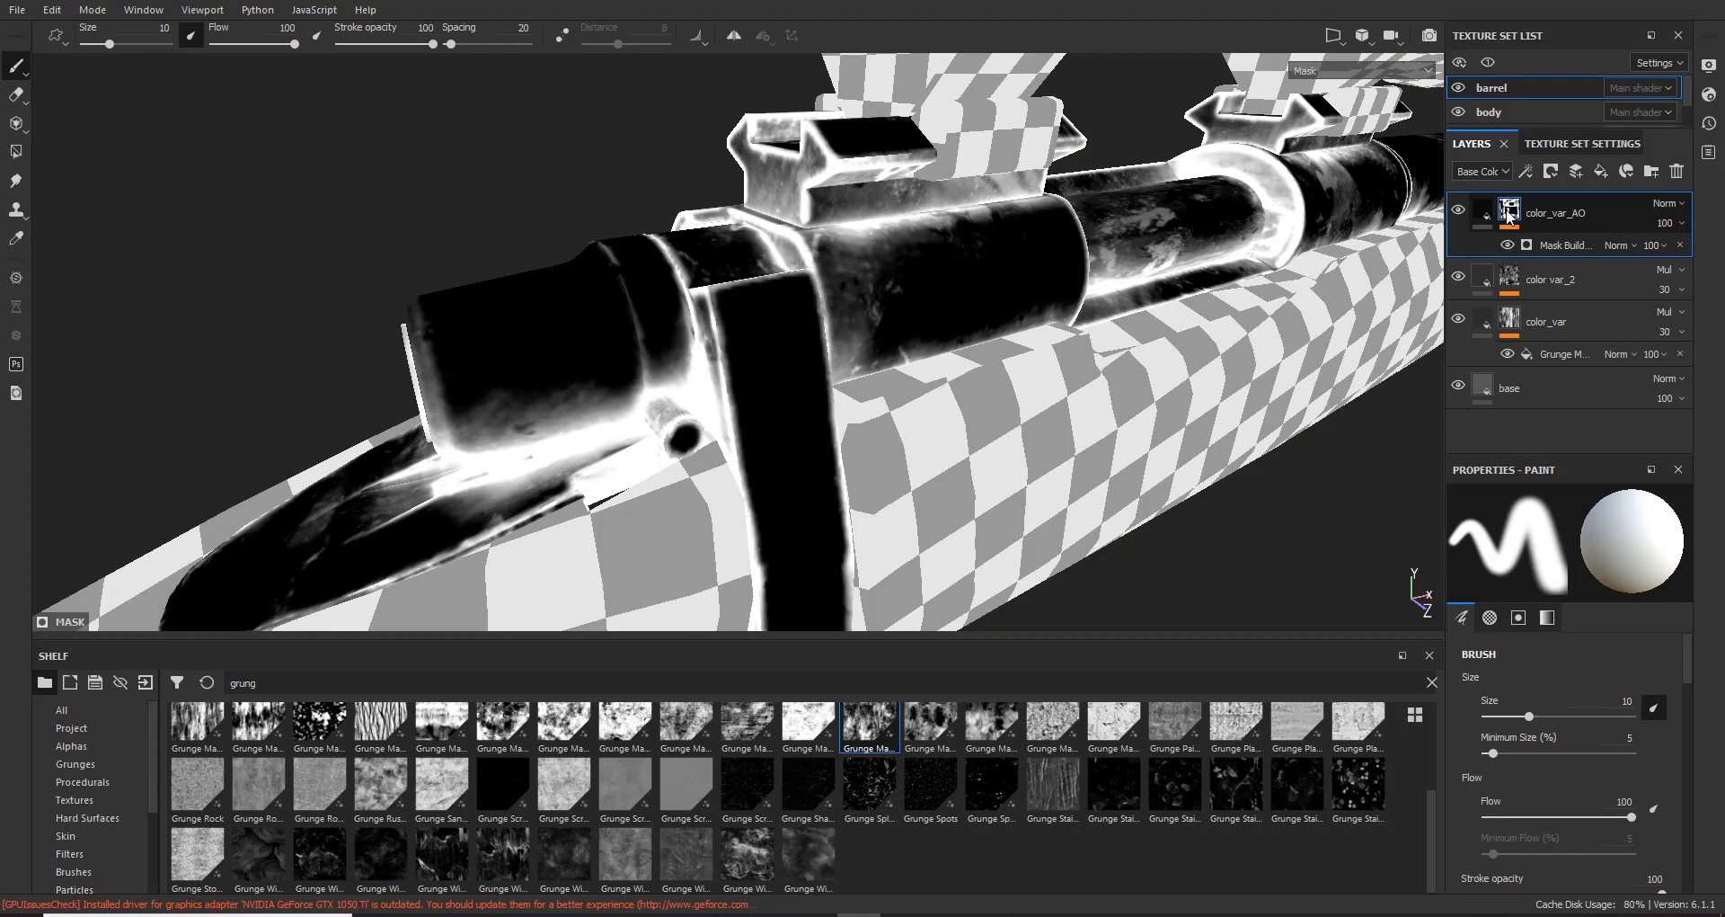
{"action": "left_click", "coordinate": [1559, 244]}
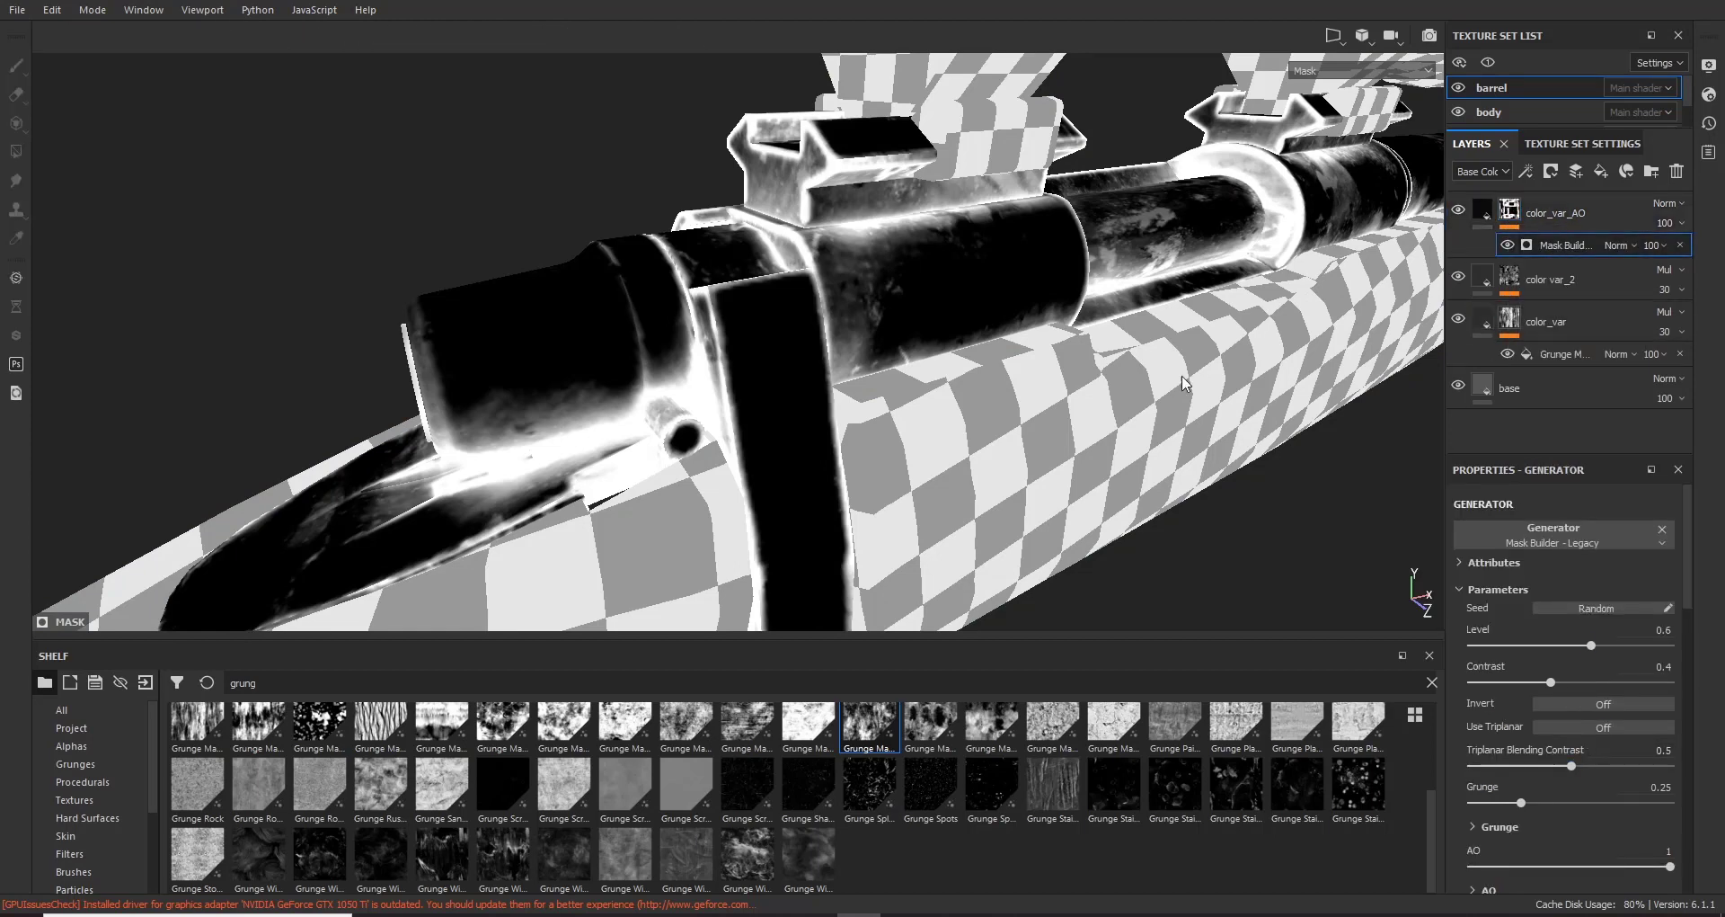
{"action": "scroll", "coordinate": [1562, 801], "scroll_direction": "down", "scroll_amount": 3}
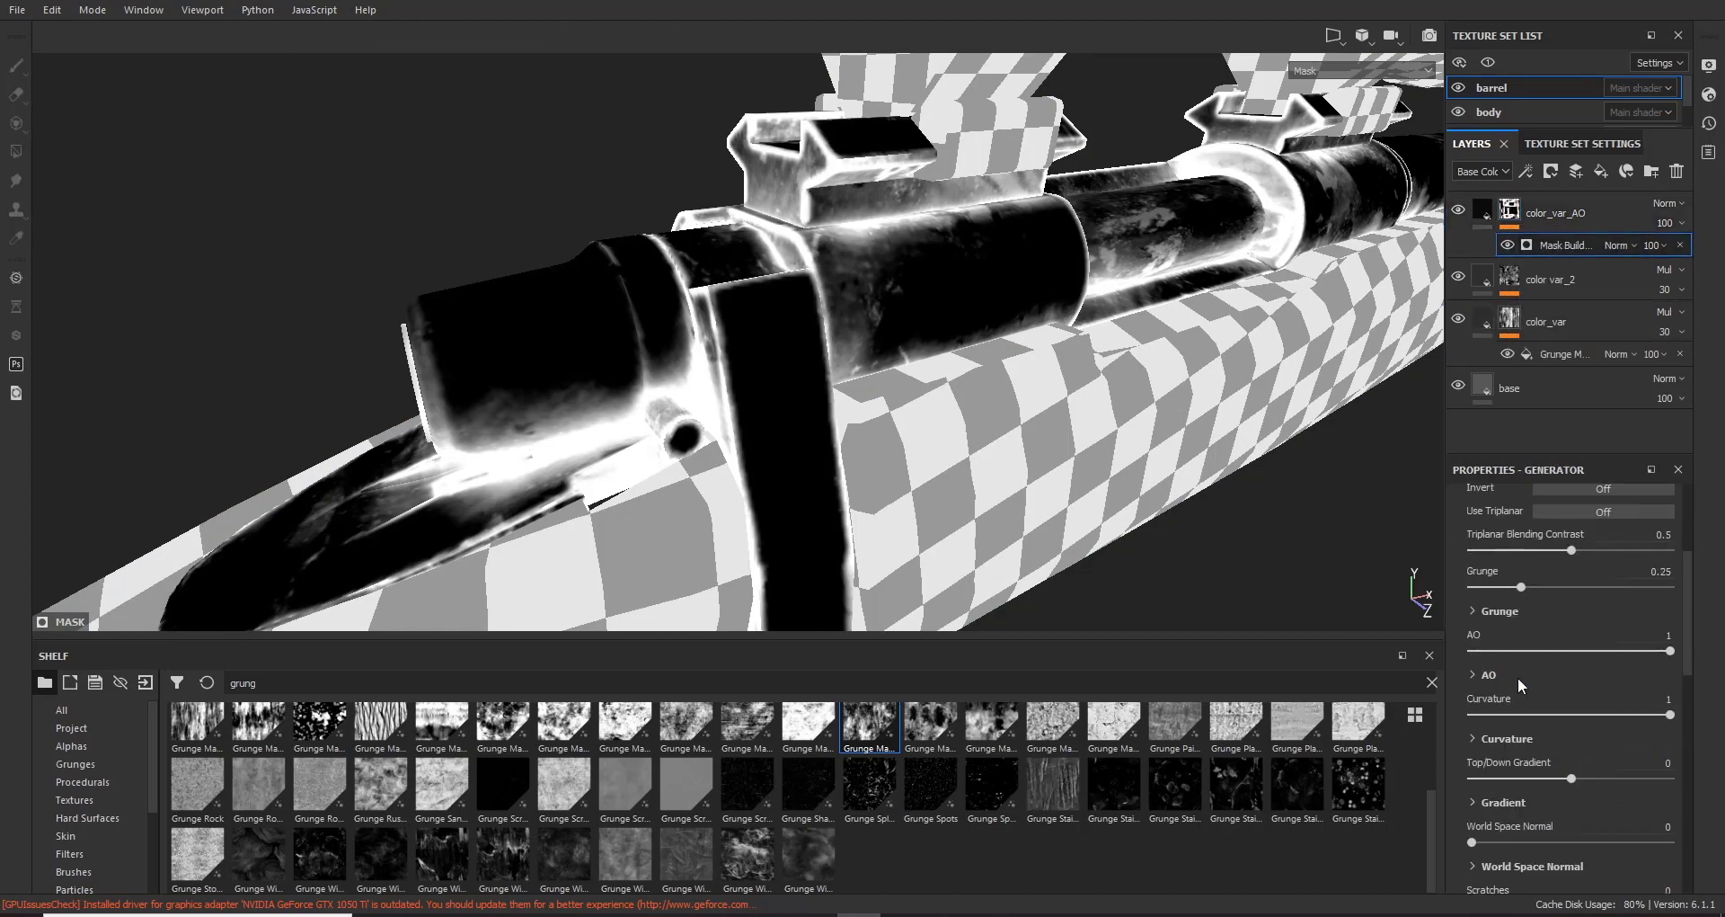
{"action": "mouse_move", "coordinate": [1669, 715]}
{"action": "left_mouse_down"}
{"action": "mouse_move", "coordinate": [1581, 714]}
{"action": "mouse_move", "coordinate": [1674, 720]}
{"action": "left_mouse_up"}
{"action": "scroll", "coordinate": [731, 299], "scroll_direction": "down", "scroll_amount": 2}
{"action": "scroll", "coordinate": [731, 301], "scroll_direction": "up", "scroll_amount": 5}
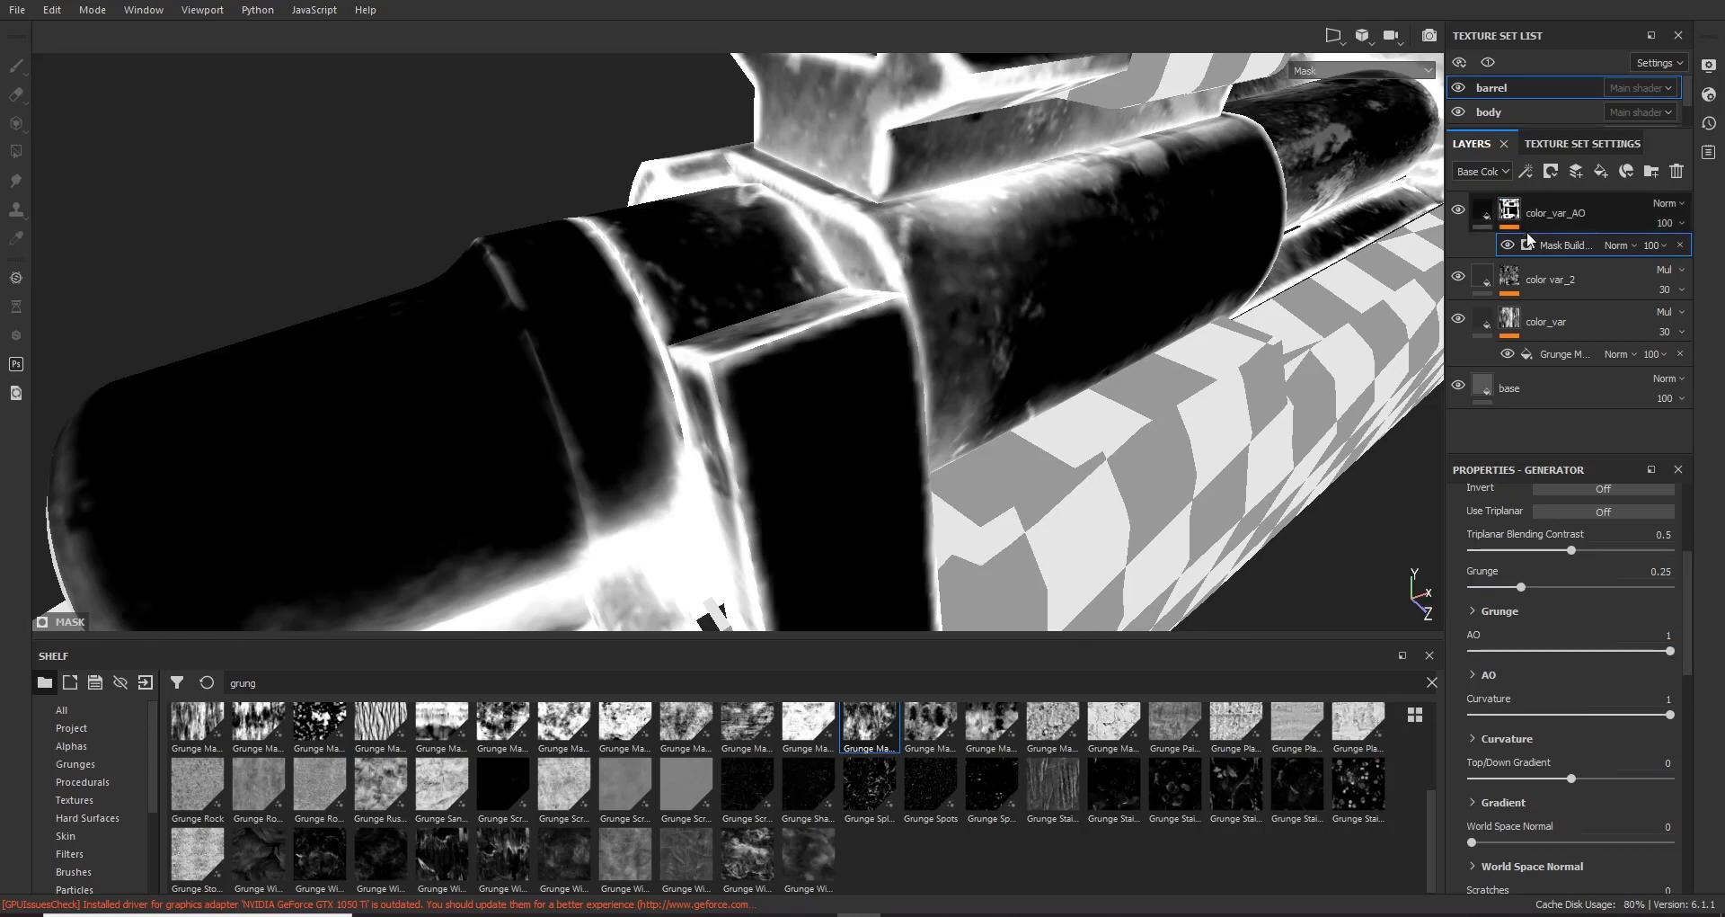
{"action": "left_click", "coordinate": [1513, 208]}
{"action": "scroll", "coordinate": [620, 287], "scroll_direction": "down", "scroll_amount": 3}
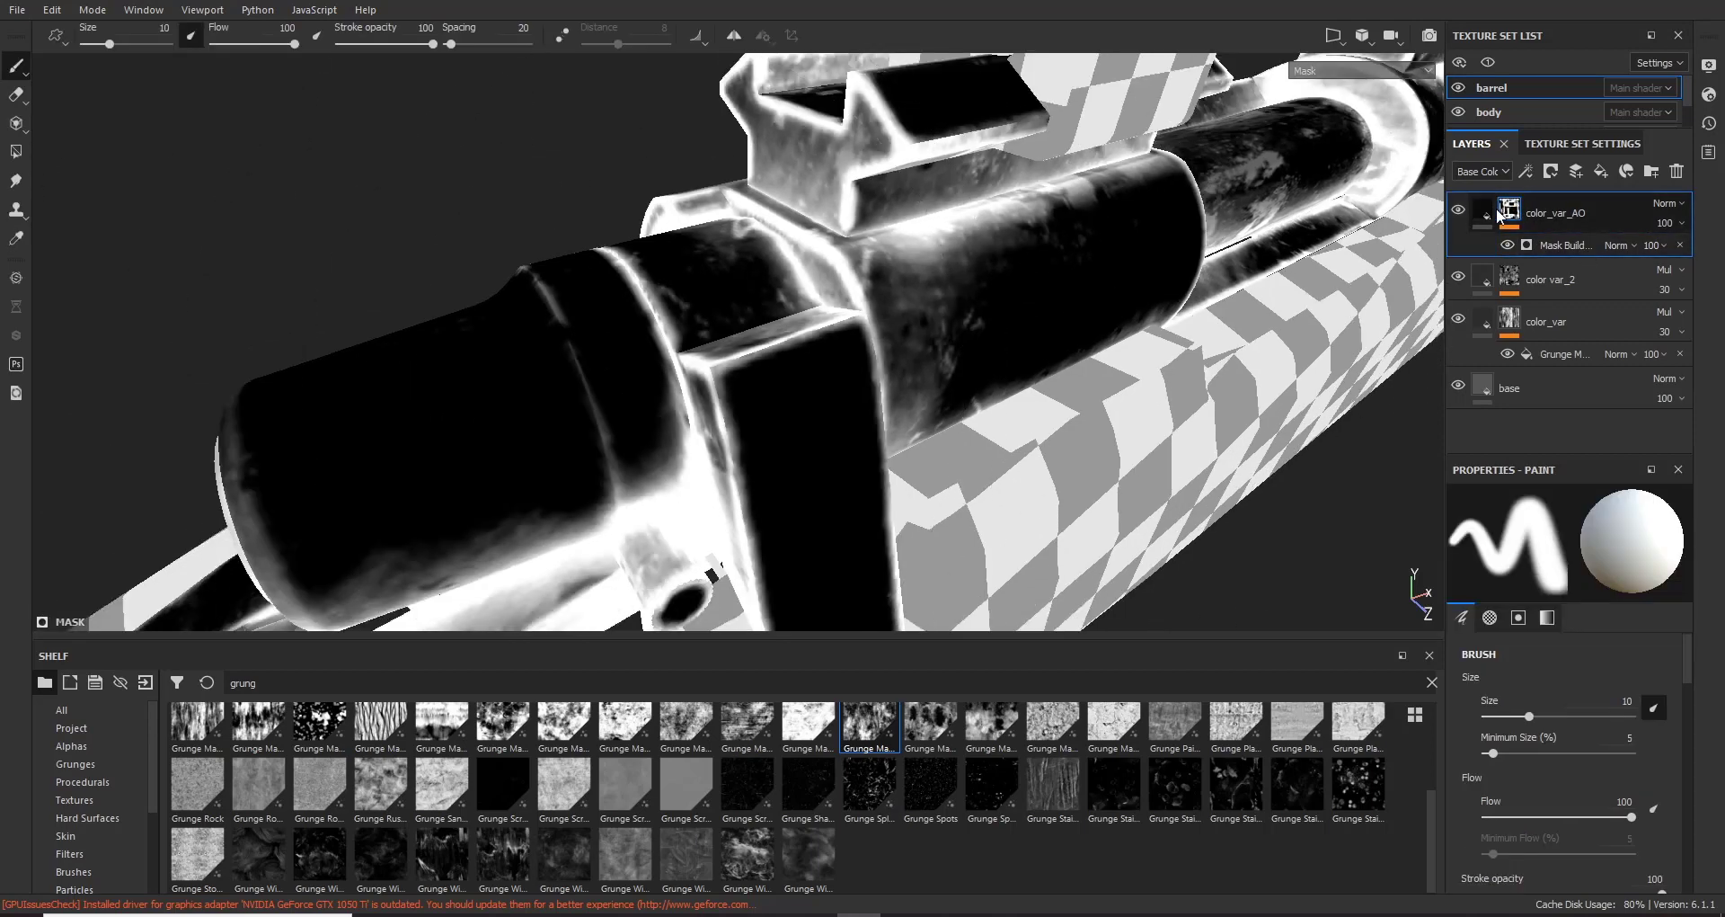
Step: Return from the mask view to the full material and slightly lighten the near-black base color of the color_var_AO fill
{"action": "left_click", "coordinate": [1482, 211]}
{"action": "scroll", "coordinate": [763, 365], "scroll_direction": "down", "scroll_amount": 4}
{"action": "middle_click_drag", "start_coordinate": [769, 370], "coordinate": [779, 342], "text": "alt"}
{"action": "left_click_drag", "start_coordinate": [779, 342], "coordinate": [774, 301], "text": "alt"}
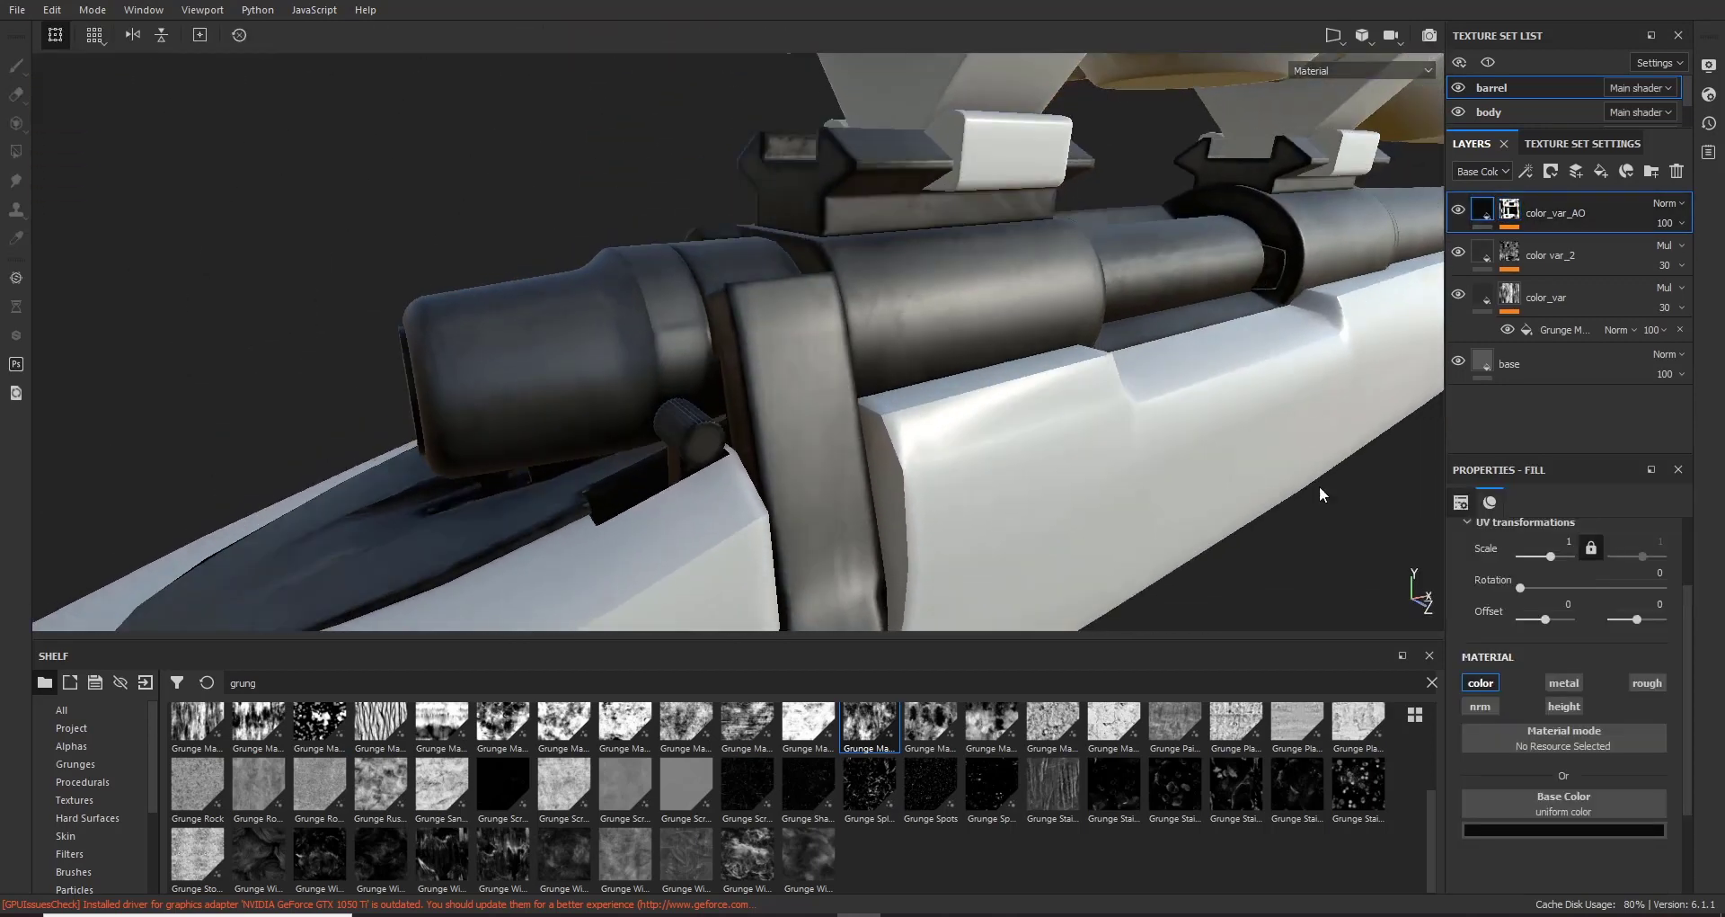
{"action": "left_click", "coordinate": [1625, 831]}
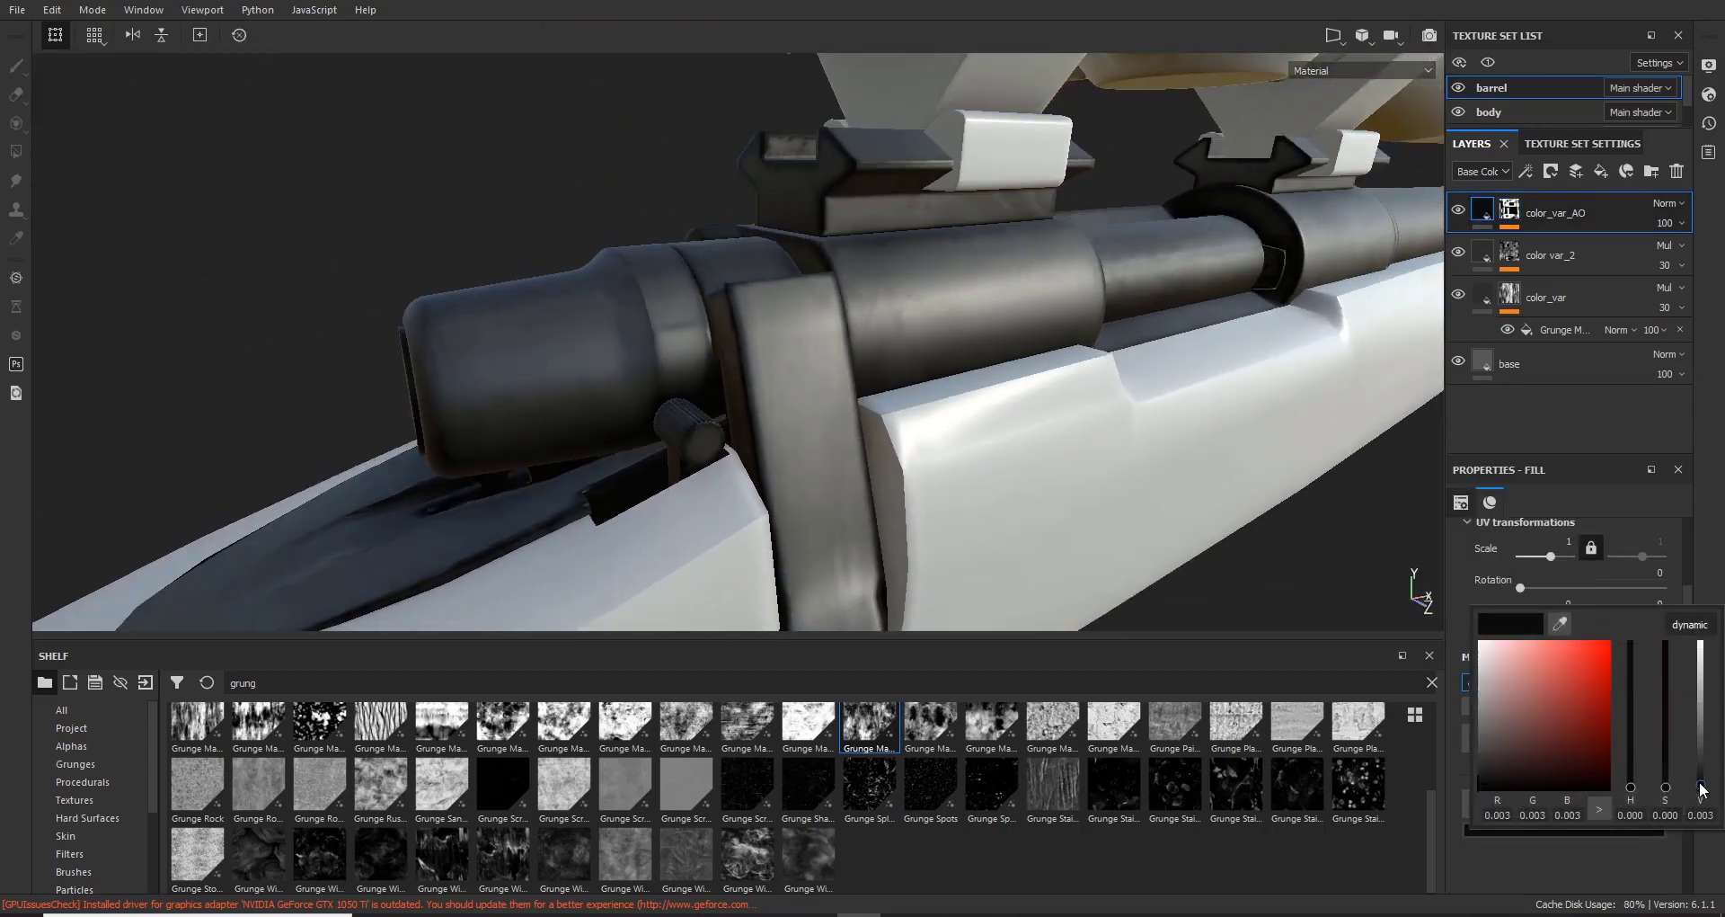
{"action": "left_click_drag", "start_coordinate": [1700, 784], "coordinate": [1699, 766]}
{"action": "left_click", "coordinate": [834, 375]}
{"action": "mouse_move", "coordinate": [834, 374]}
{"action": "left_mouse_down", "text": "alt"}
{"action": "mouse_move", "coordinate": [844, 450]}
{"action": "mouse_move", "coordinate": [838, 386]}
{"action": "left_mouse_up", "text": "alt"}
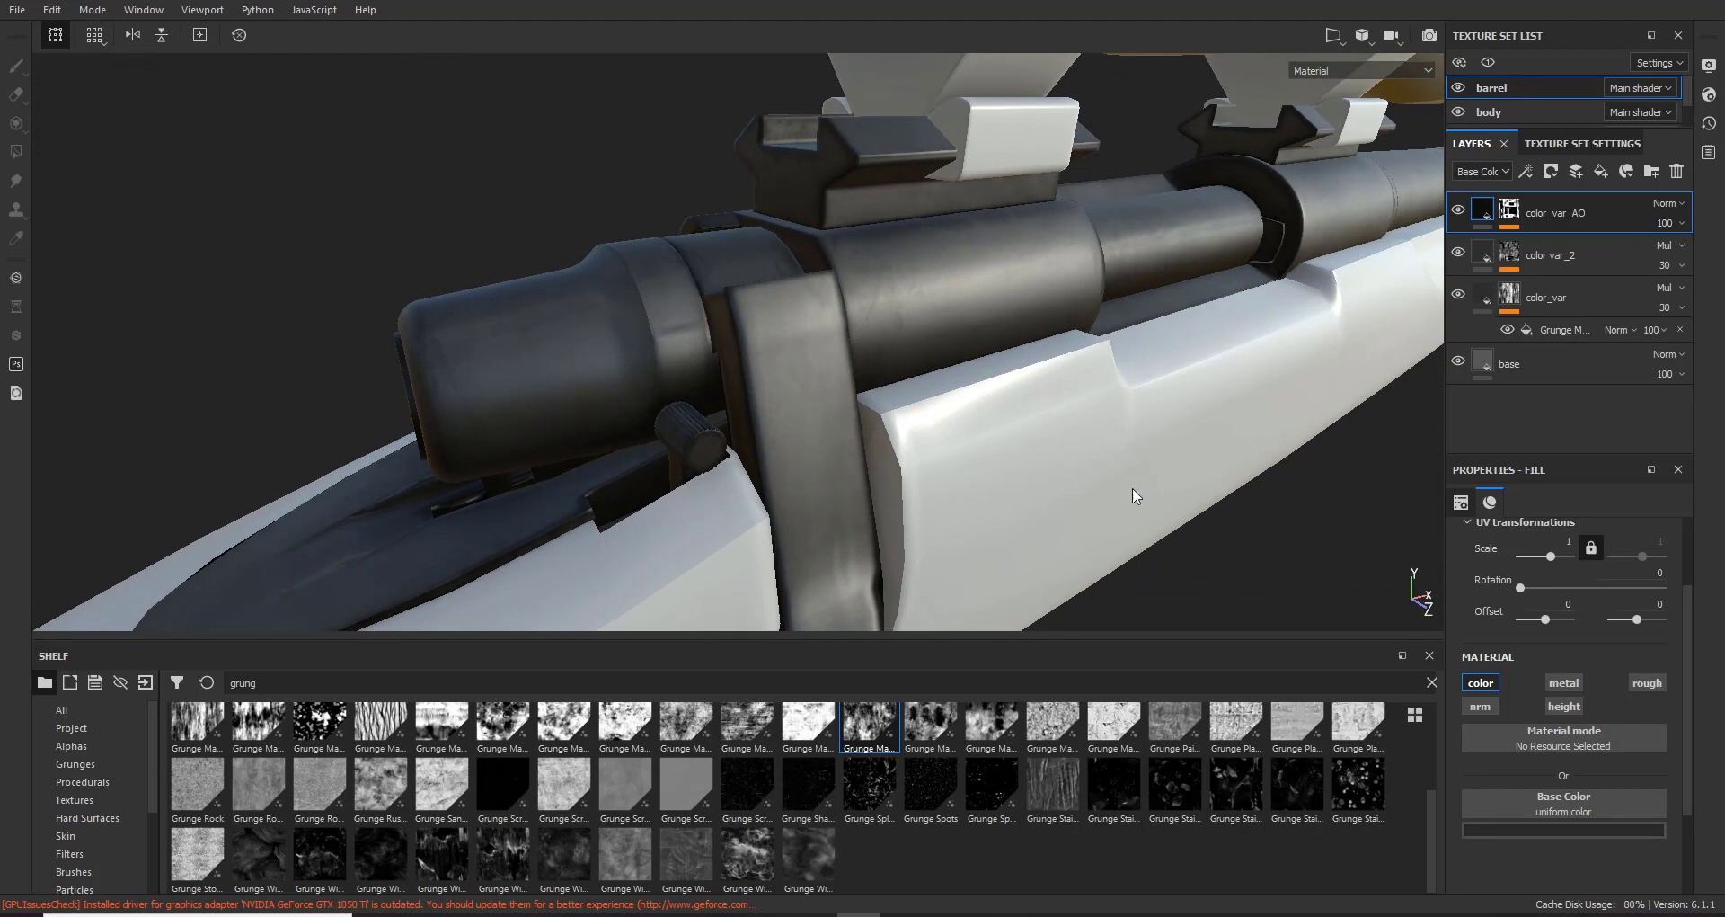
Step: Enable the roughness channel on color_var_AO with roughness 1, and lighten its base color to dark grey
{"action": "left_click", "coordinate": [1646, 685]}
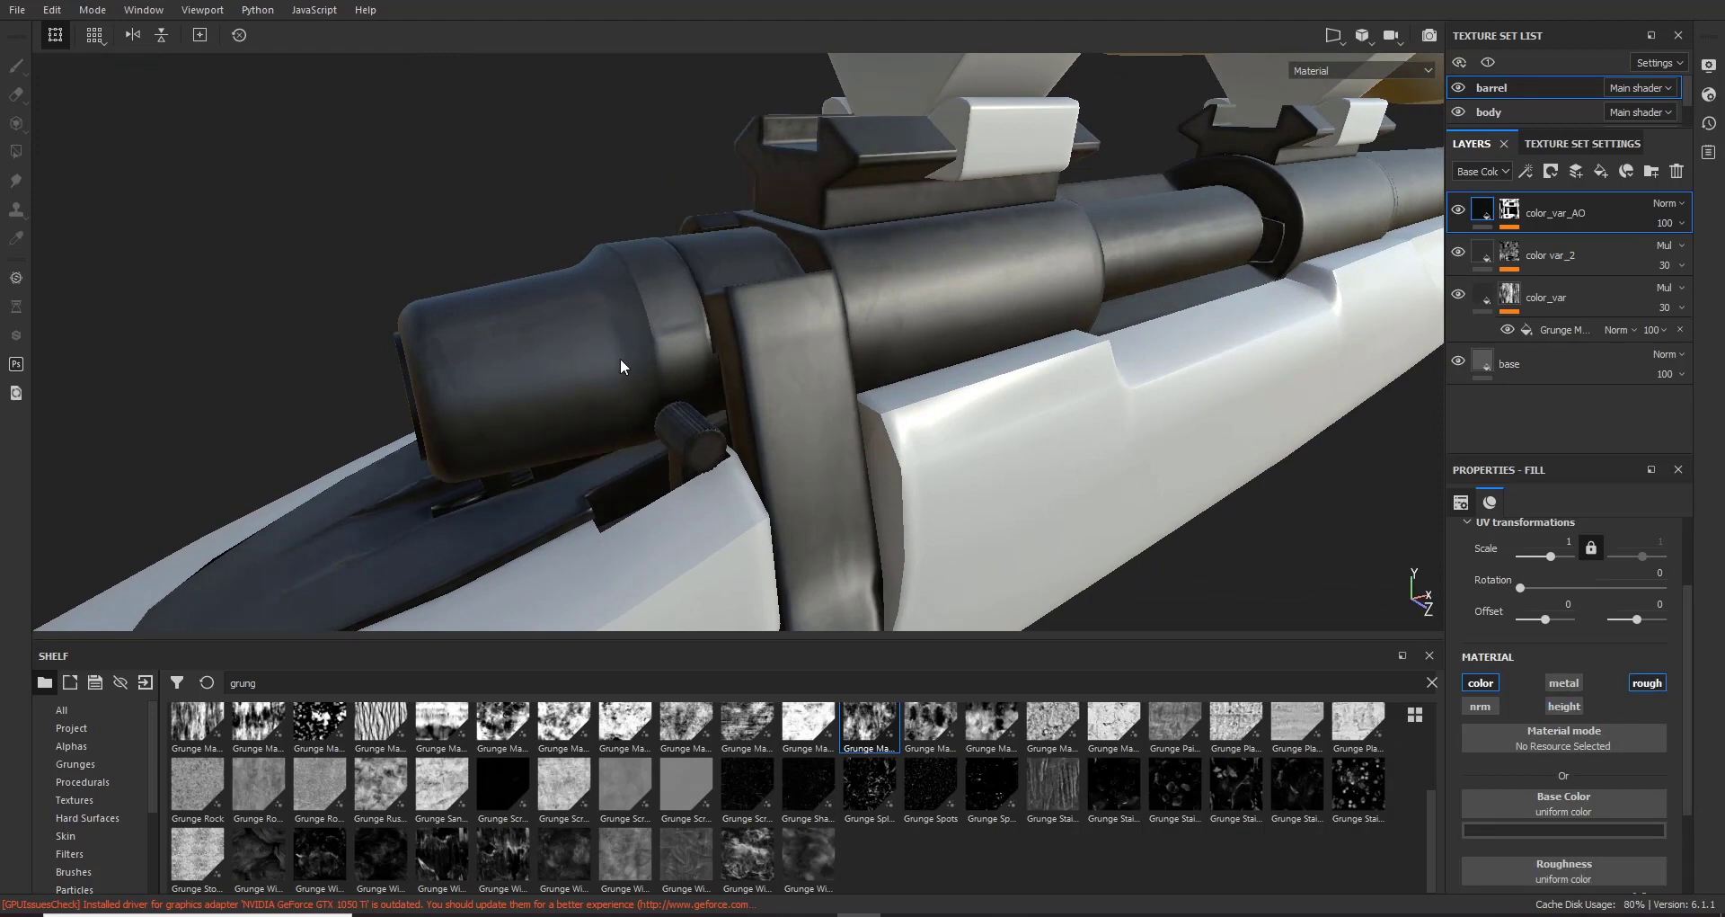
{"action": "scroll", "coordinate": [1598, 791], "scroll_direction": "down", "scroll_amount": 2}
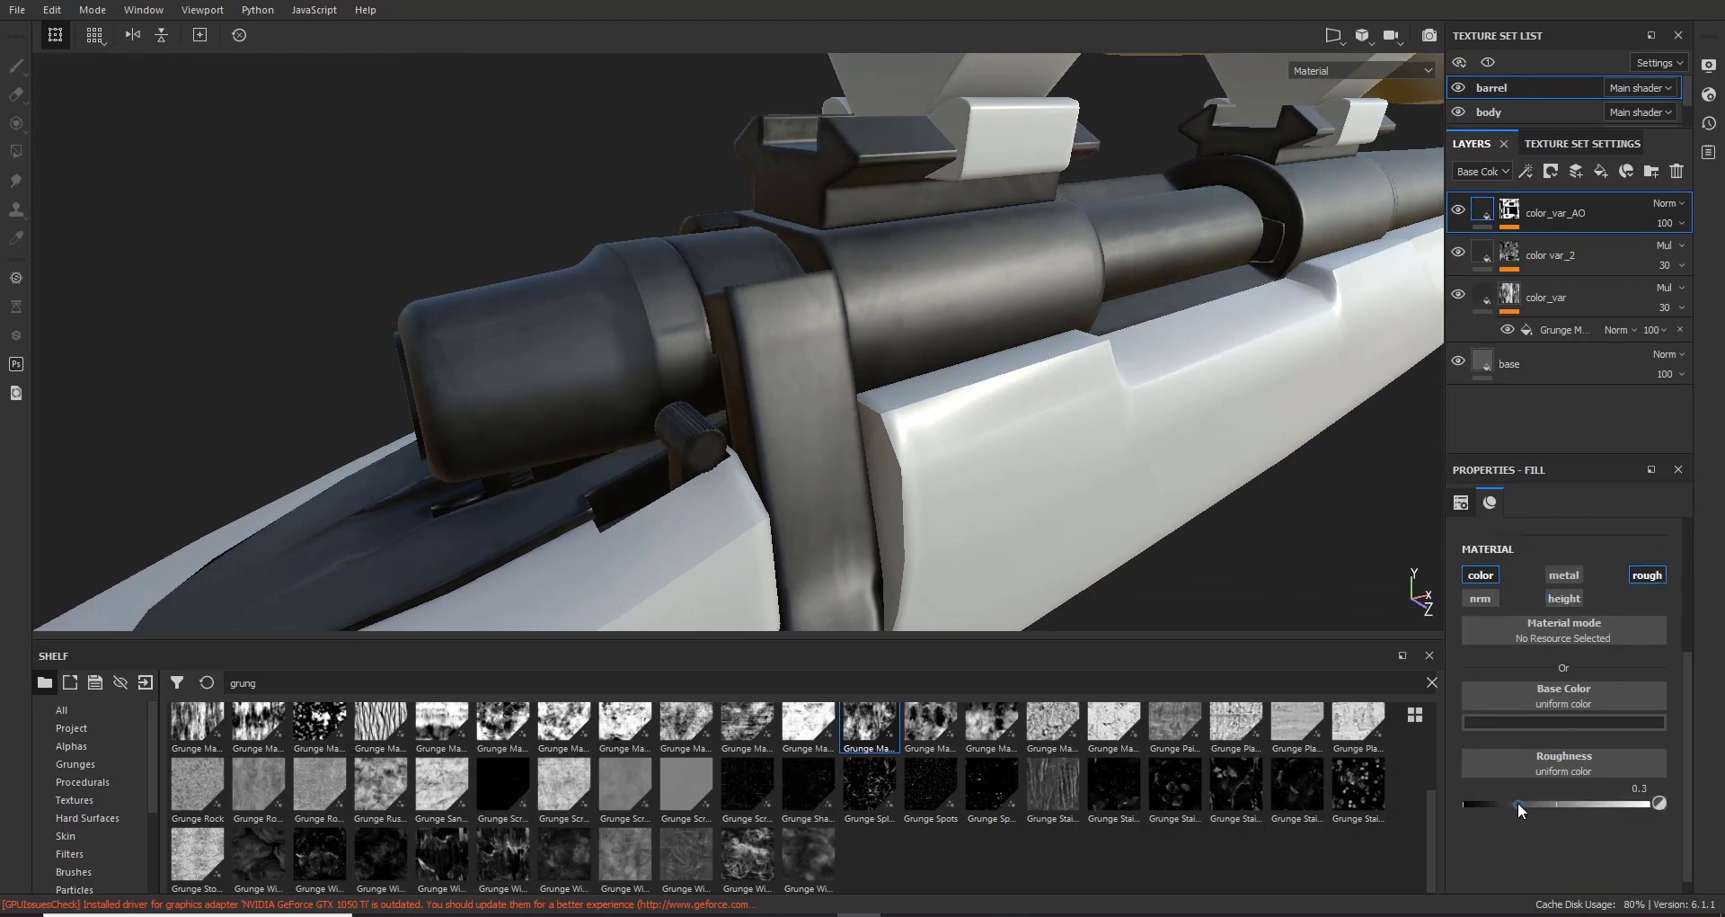
{"action": "left_click_drag", "start_coordinate": [1518, 802], "coordinate": [1643, 807]}
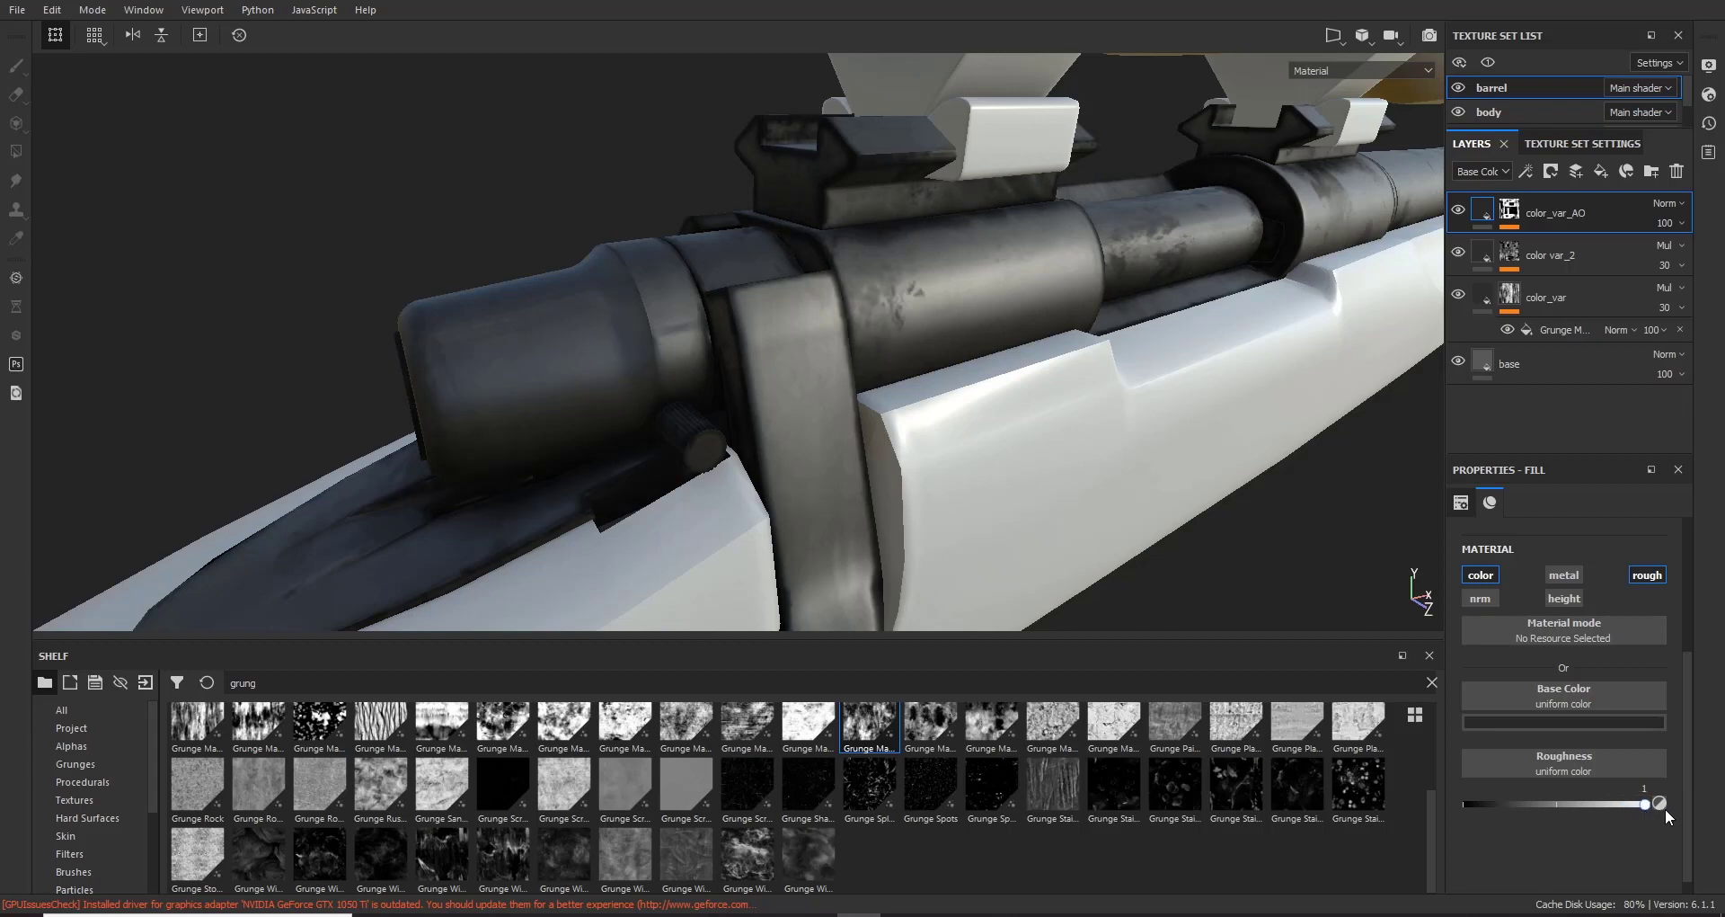
{"action": "left_click", "coordinate": [1611, 721]}
{"action": "mouse_move", "coordinate": [1700, 886]}
{"action": "left_mouse_down"}
{"action": "mouse_move", "coordinate": [1699, 867]}
{"action": "mouse_move", "coordinate": [1711, 900]}
{"action": "mouse_move", "coordinate": [1707, 872]}
{"action": "left_mouse_up"}
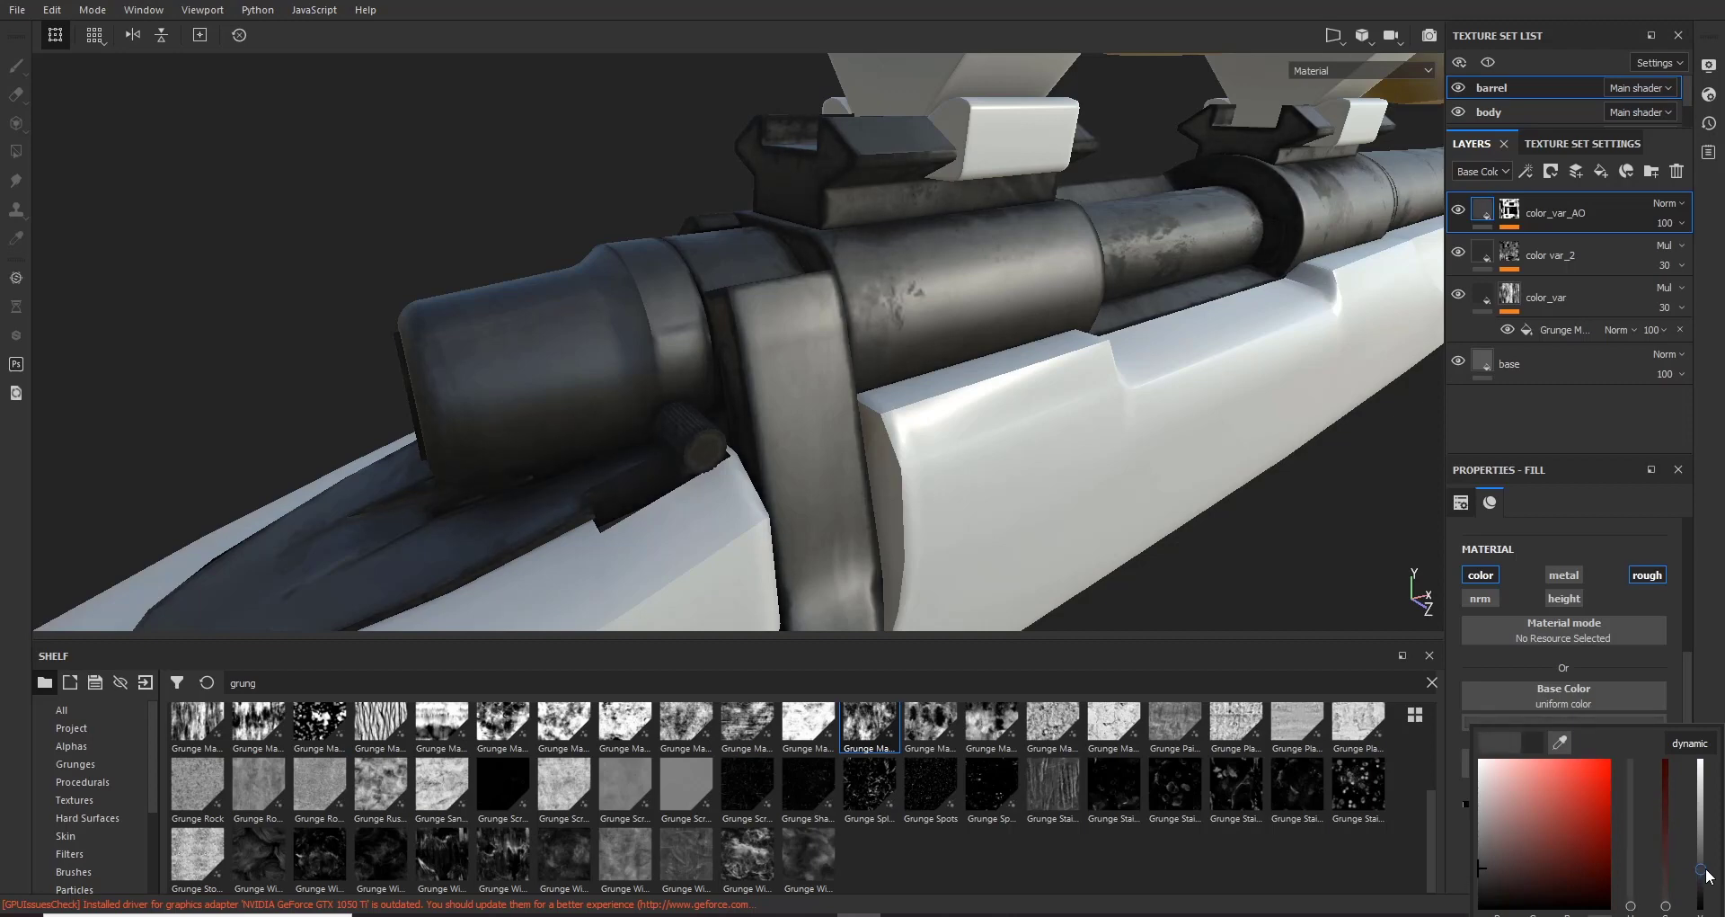
{"action": "left_click_drag", "start_coordinate": [880, 242], "coordinate": [915, 218], "text": "alt"}
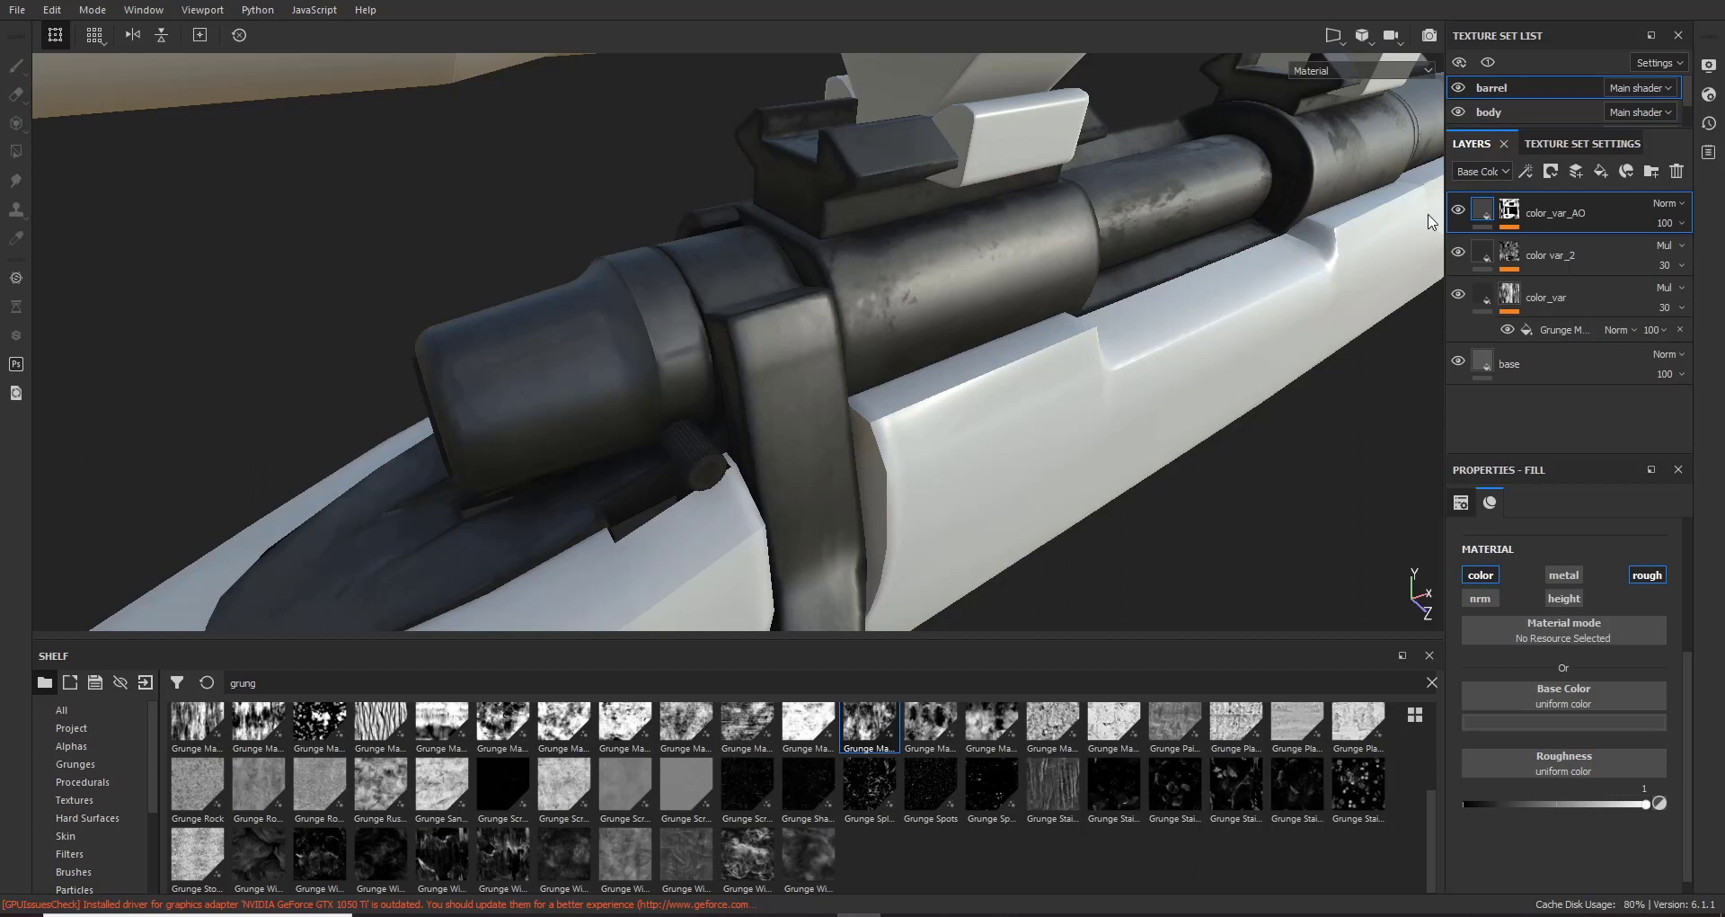
Step: Reduce the opacity of the color_var_AO layer to 51
{"action": "left_click", "coordinate": [1665, 223]}
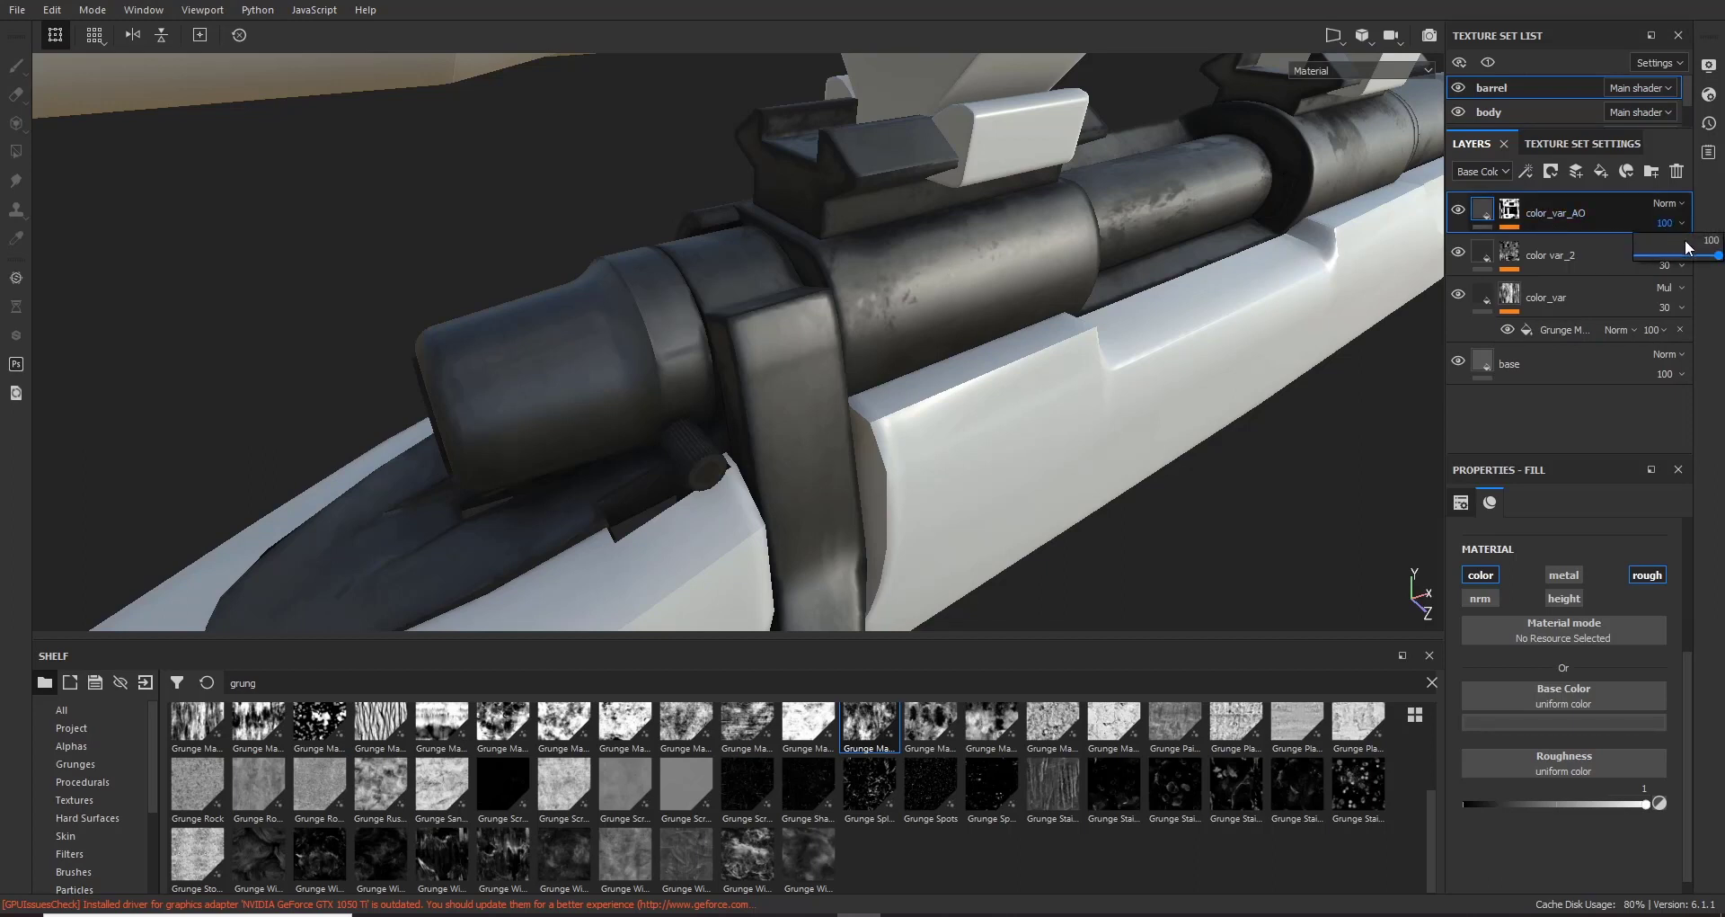
{"action": "left_click", "coordinate": [1709, 240]}
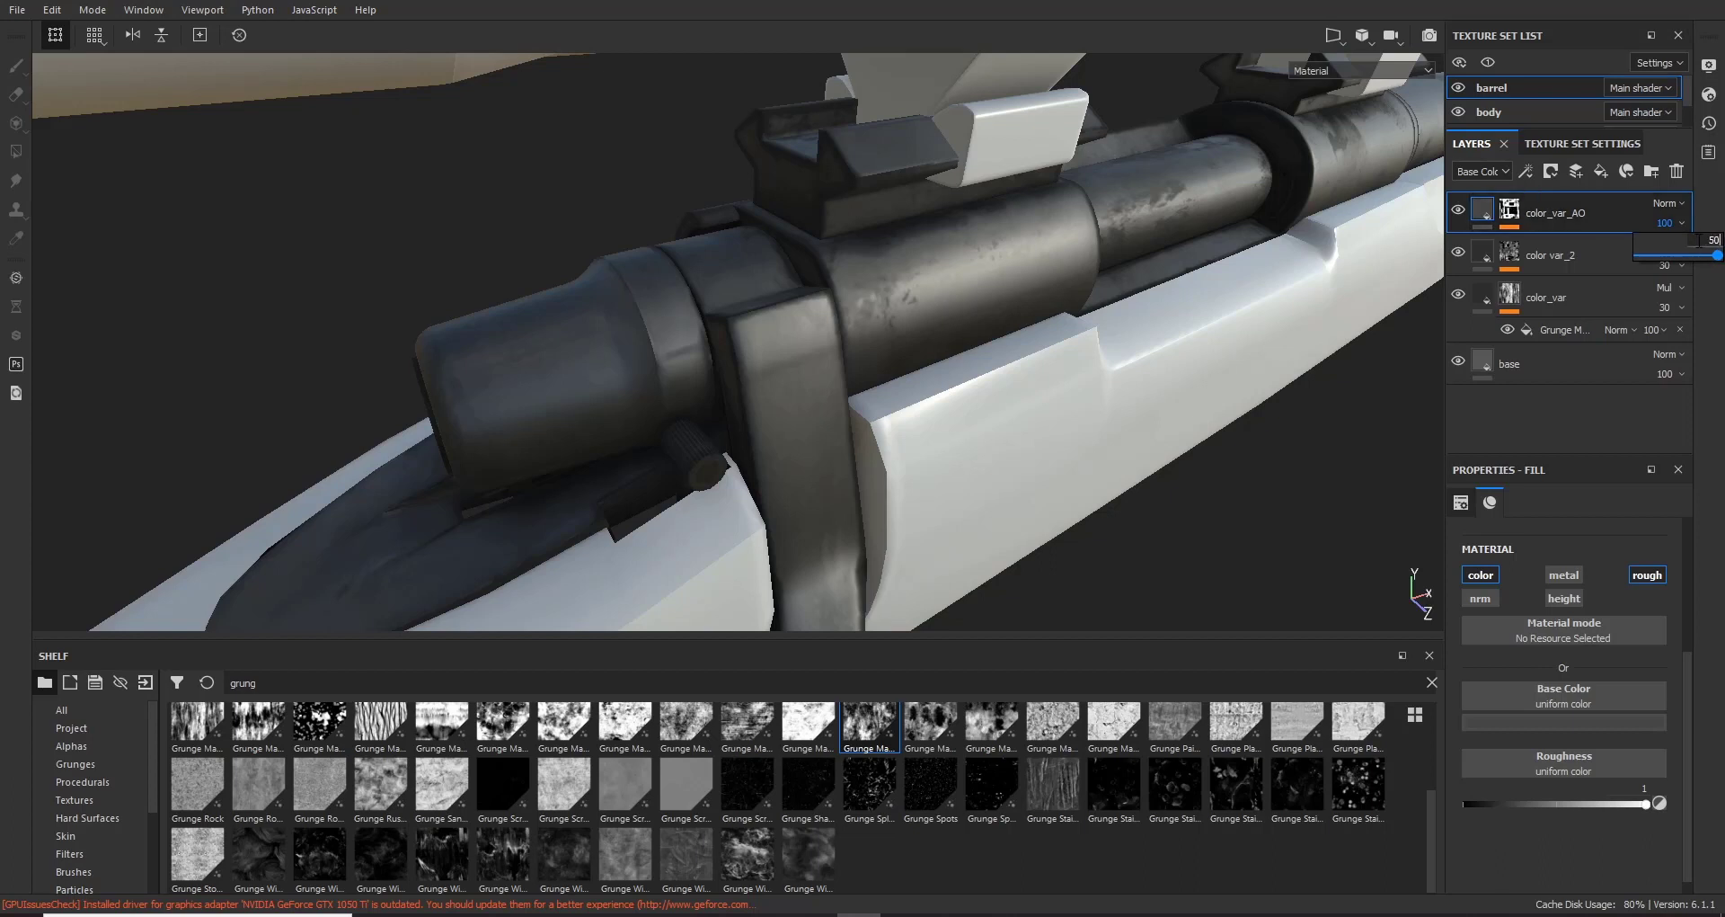
{"action": "type", "text": "50"}
{"action": "key", "text": "Return"}
{"action": "left_click", "coordinate": [1667, 222]}
{"action": "left_click", "coordinate": [1679, 259]}
Step: Set the opacity of the Mask Builder generator in the color_var_AO mask to 50
{"action": "left_click", "coordinate": [1511, 214]}
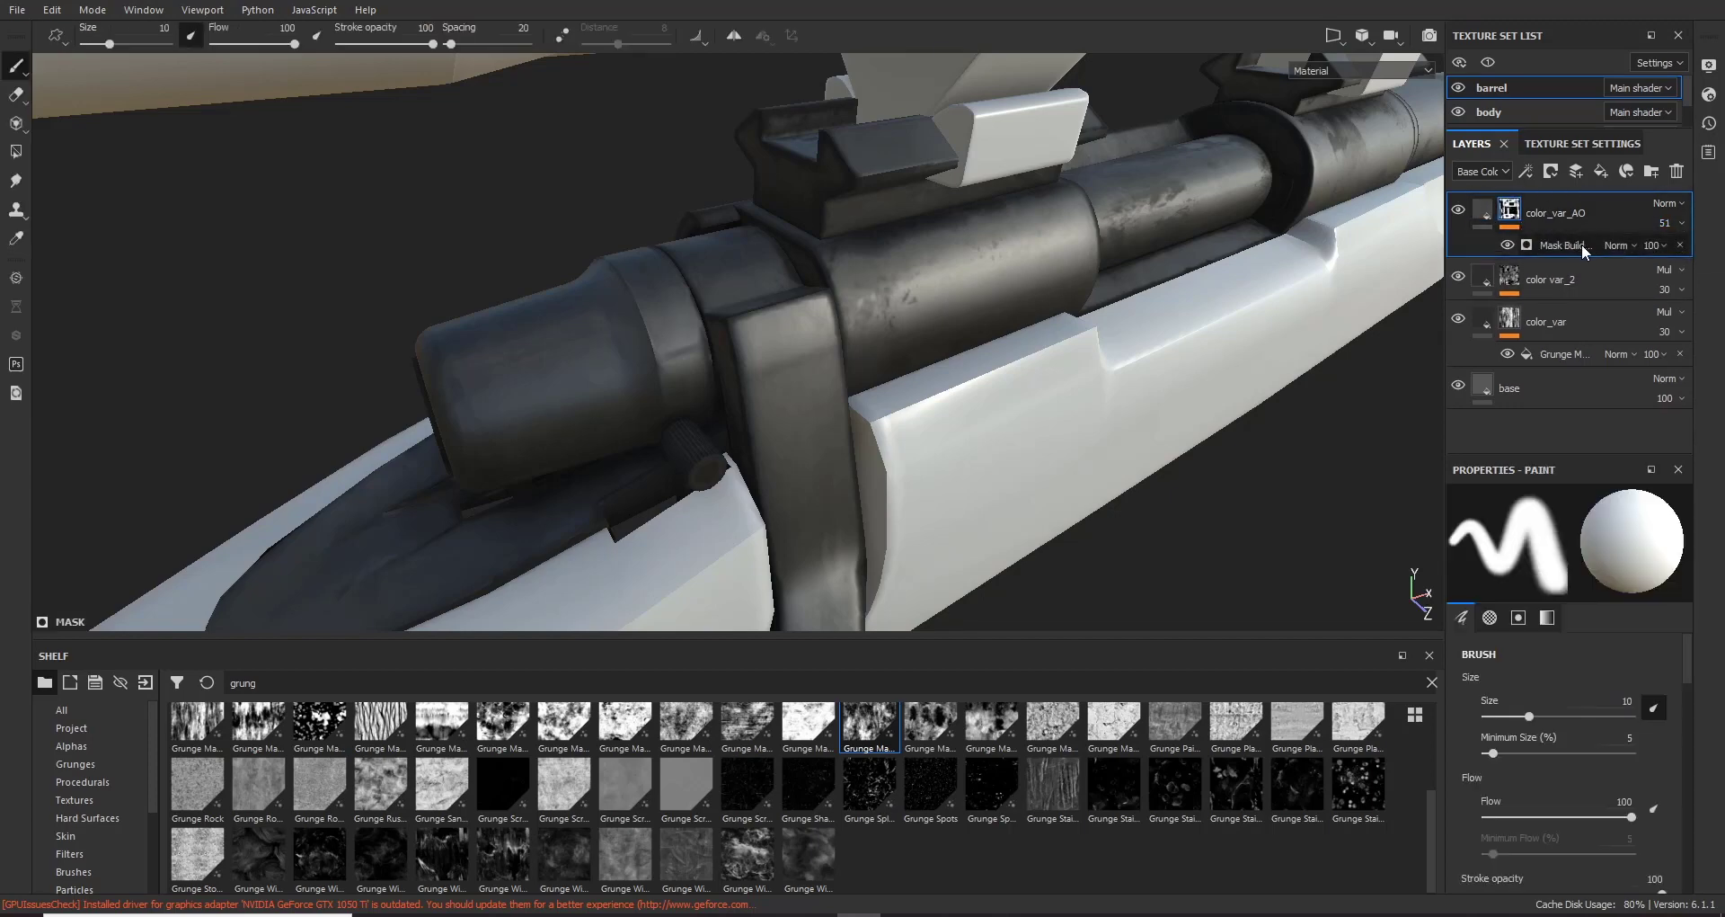
{"action": "left_click", "coordinate": [1581, 244]}
{"action": "left_click", "coordinate": [1652, 245]}
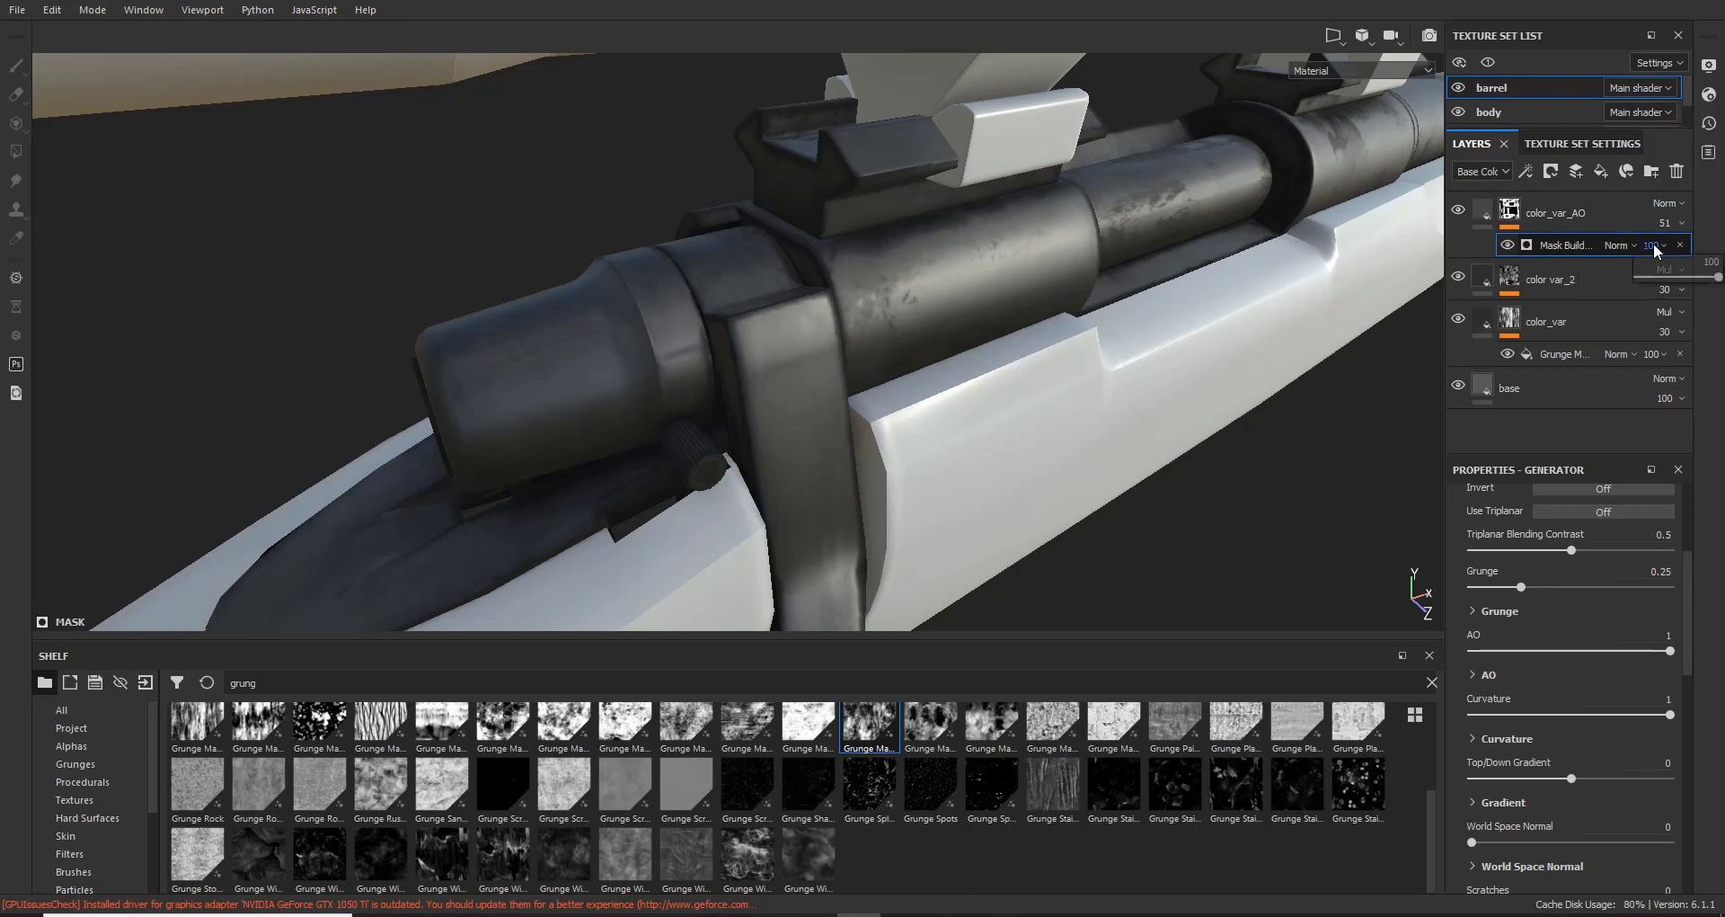
{"action": "type", "text": "50"}
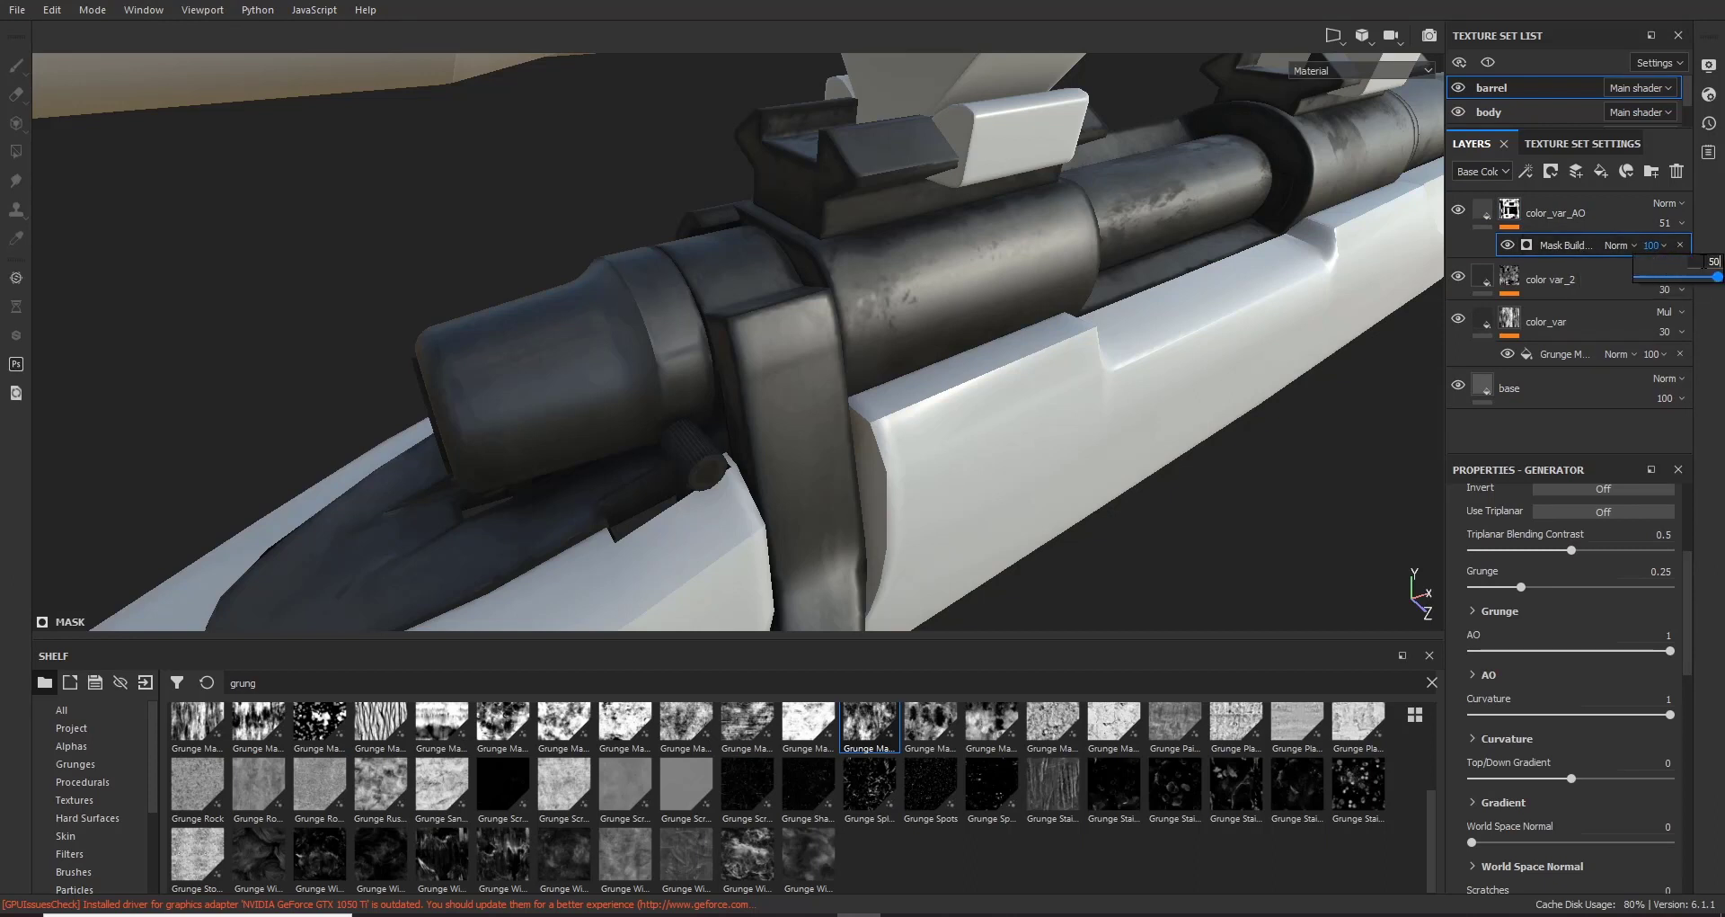
{"action": "key", "text": "Return"}
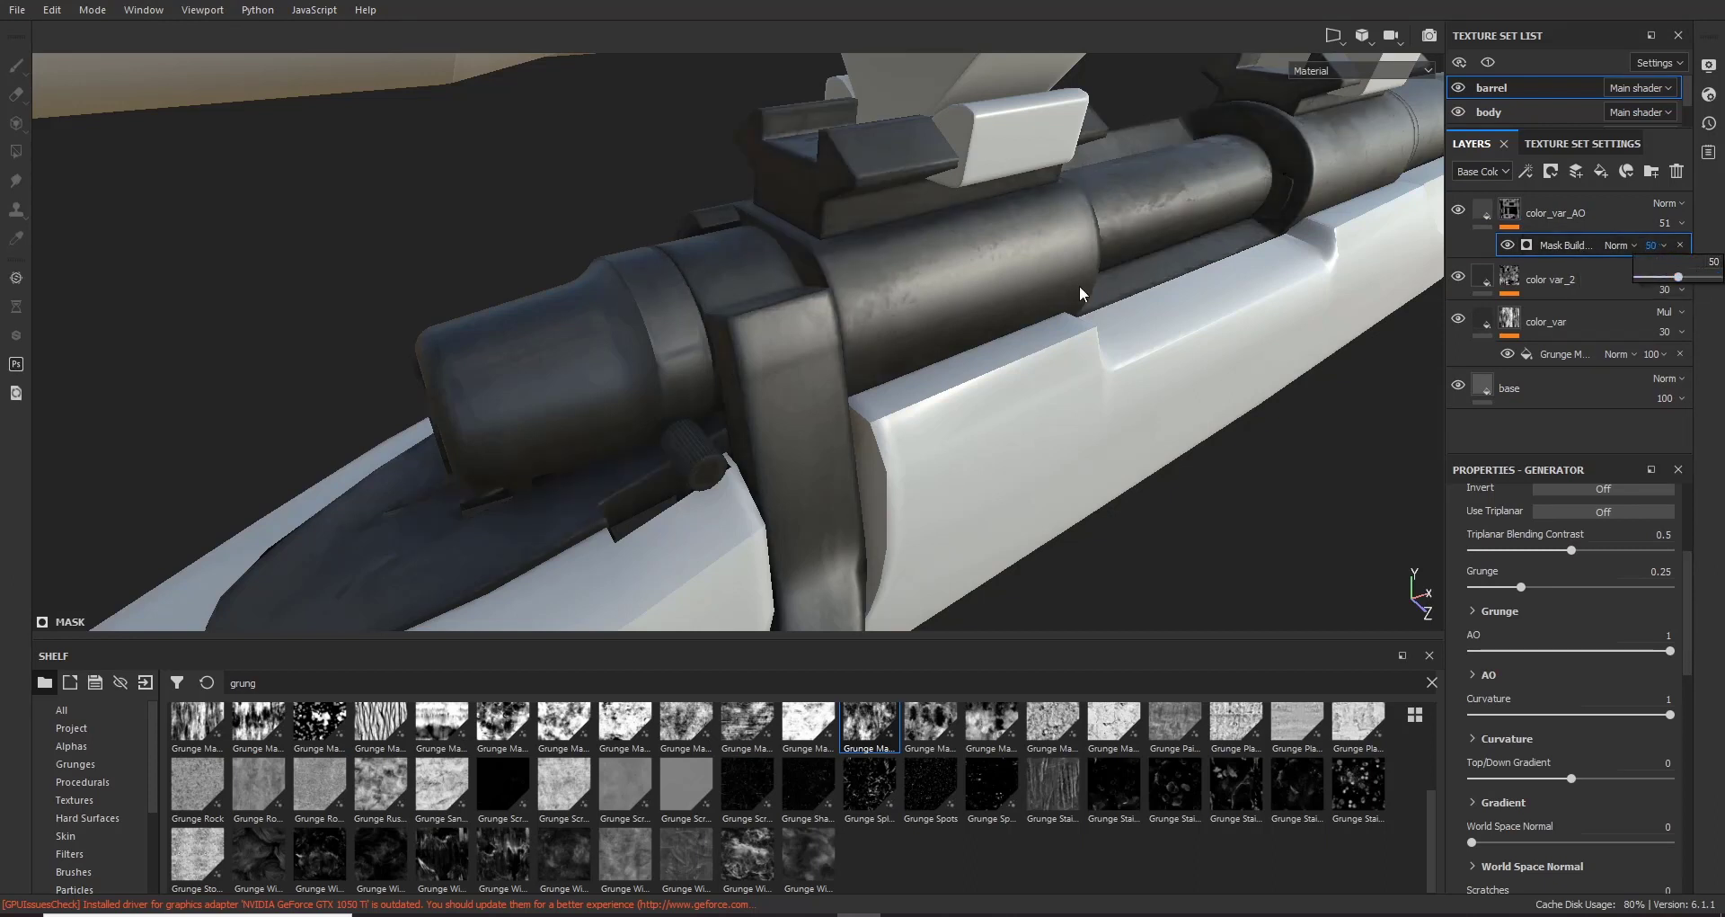
Step: Compare the barrel with color_var_AO hidden and shown from several angles to judge its effect on the metal
{"action": "left_click", "coordinate": [1460, 211]}
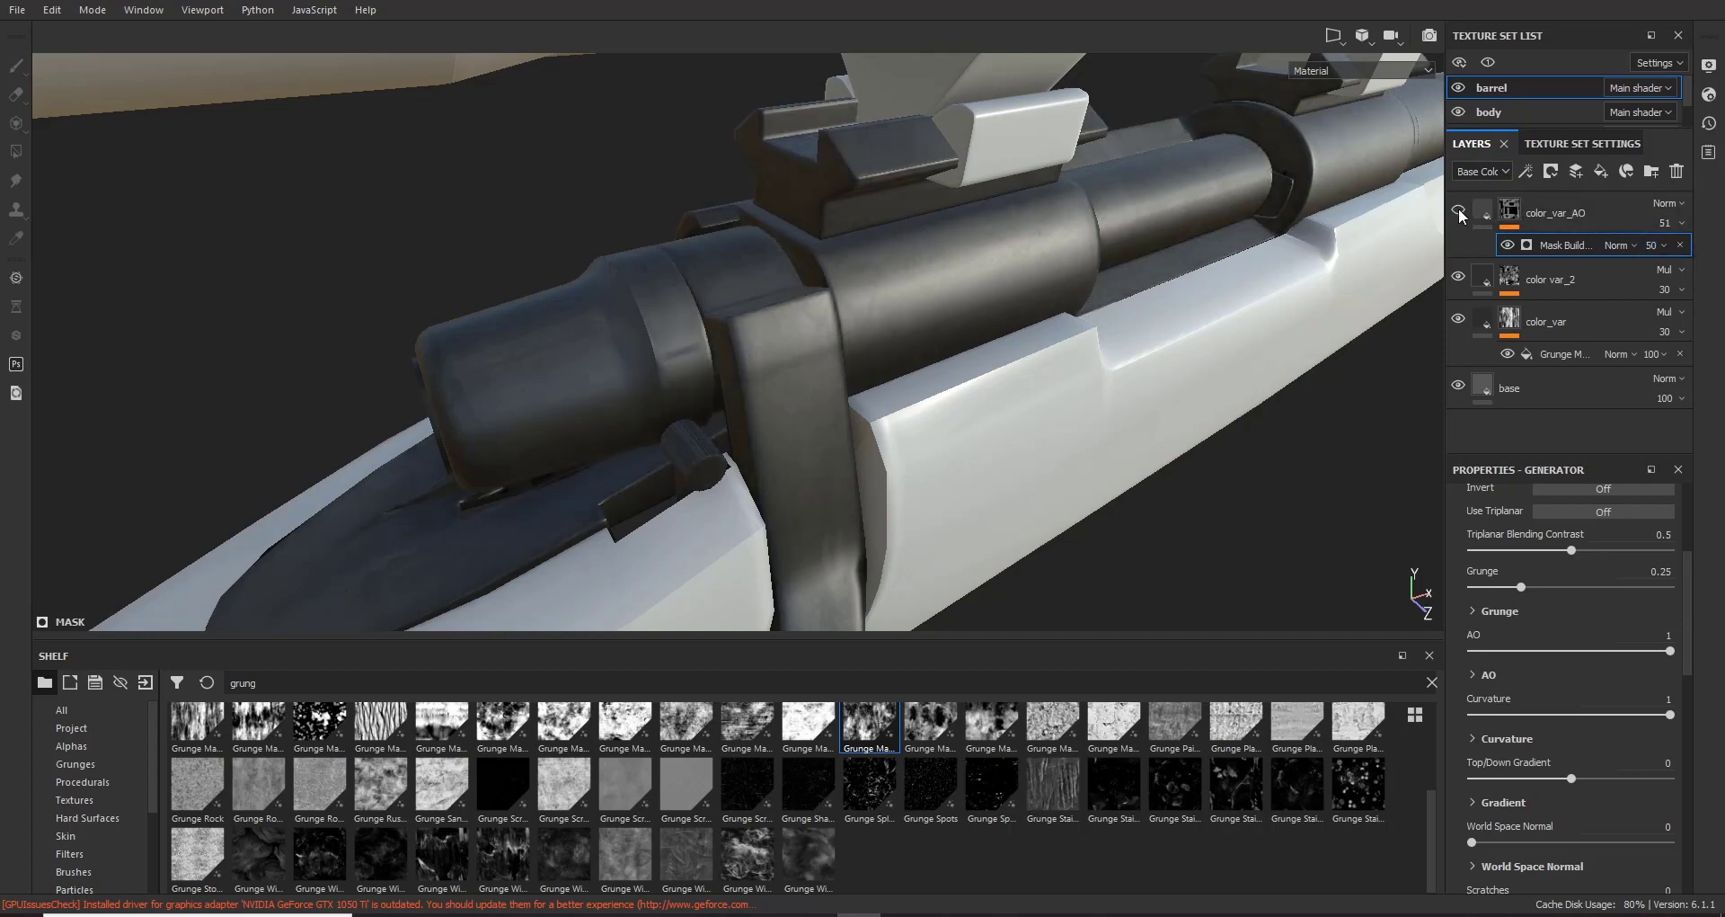
{"action": "left_click", "coordinate": [1460, 211]}
{"action": "left_click", "coordinate": [1460, 211]}
{"action": "left_click", "coordinate": [1460, 211]}
{"action": "left_click", "coordinate": [1460, 211]}
{"action": "left_click", "coordinate": [1460, 213]}
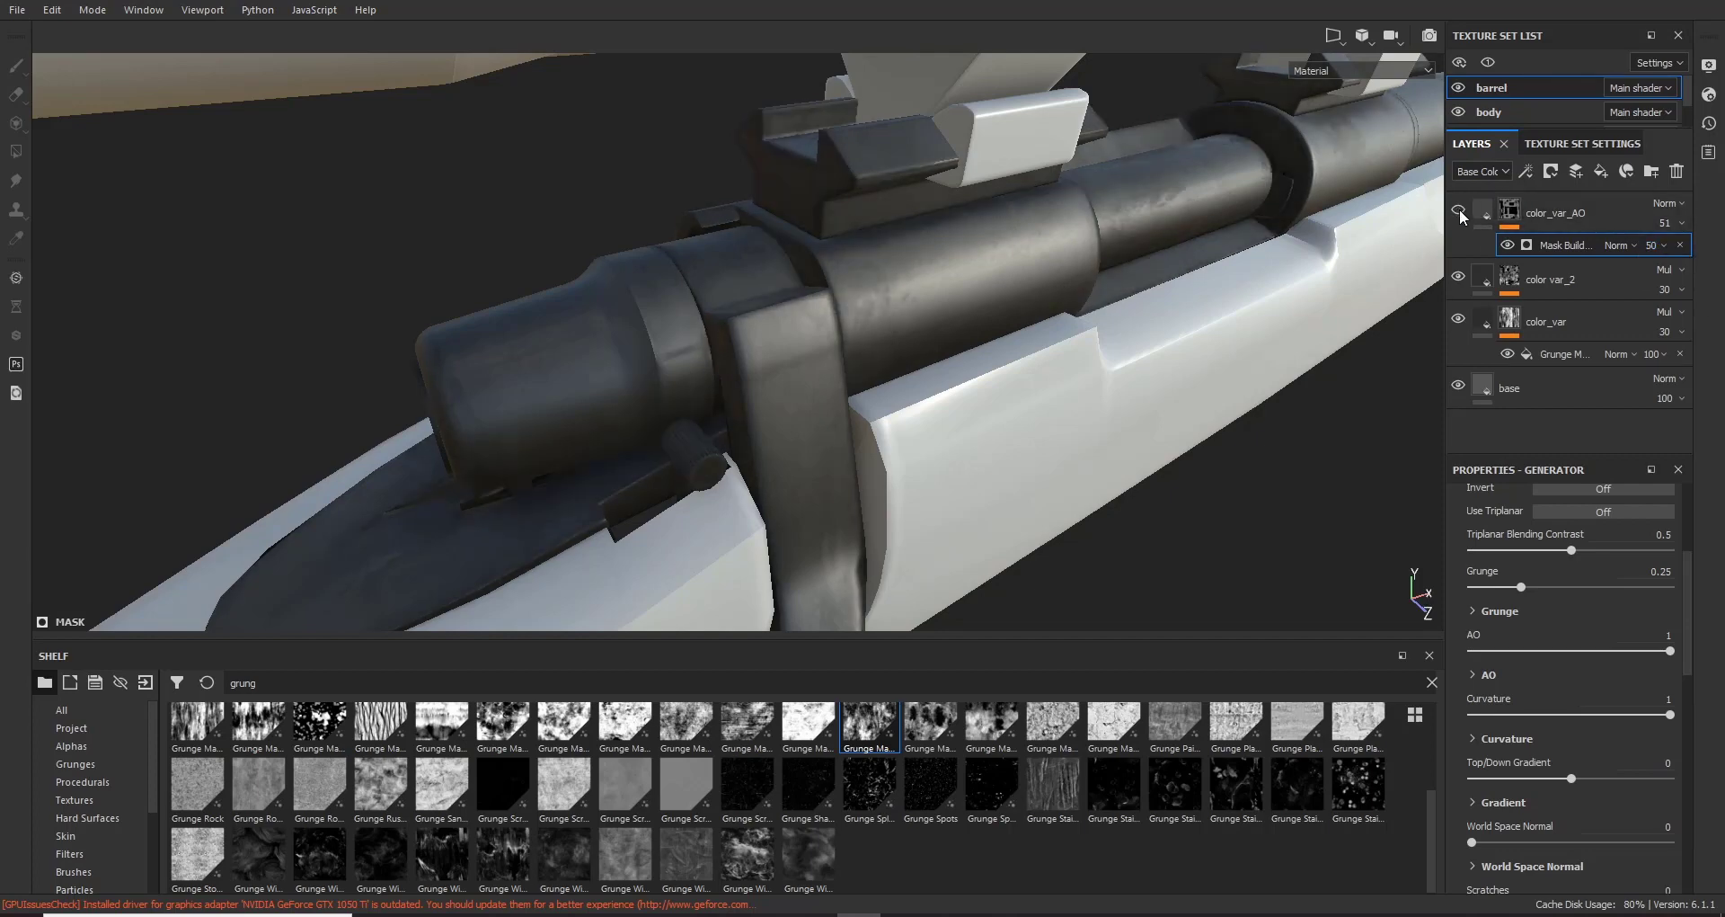
{"action": "left_click", "coordinate": [1459, 212]}
{"action": "left_click", "coordinate": [1460, 212]}
{"action": "left_click", "coordinate": [1460, 212]}
{"action": "left_click", "coordinate": [1460, 214]}
{"action": "left_click_drag", "start_coordinate": [1102, 273], "coordinate": [701, 260], "text": "alt"}
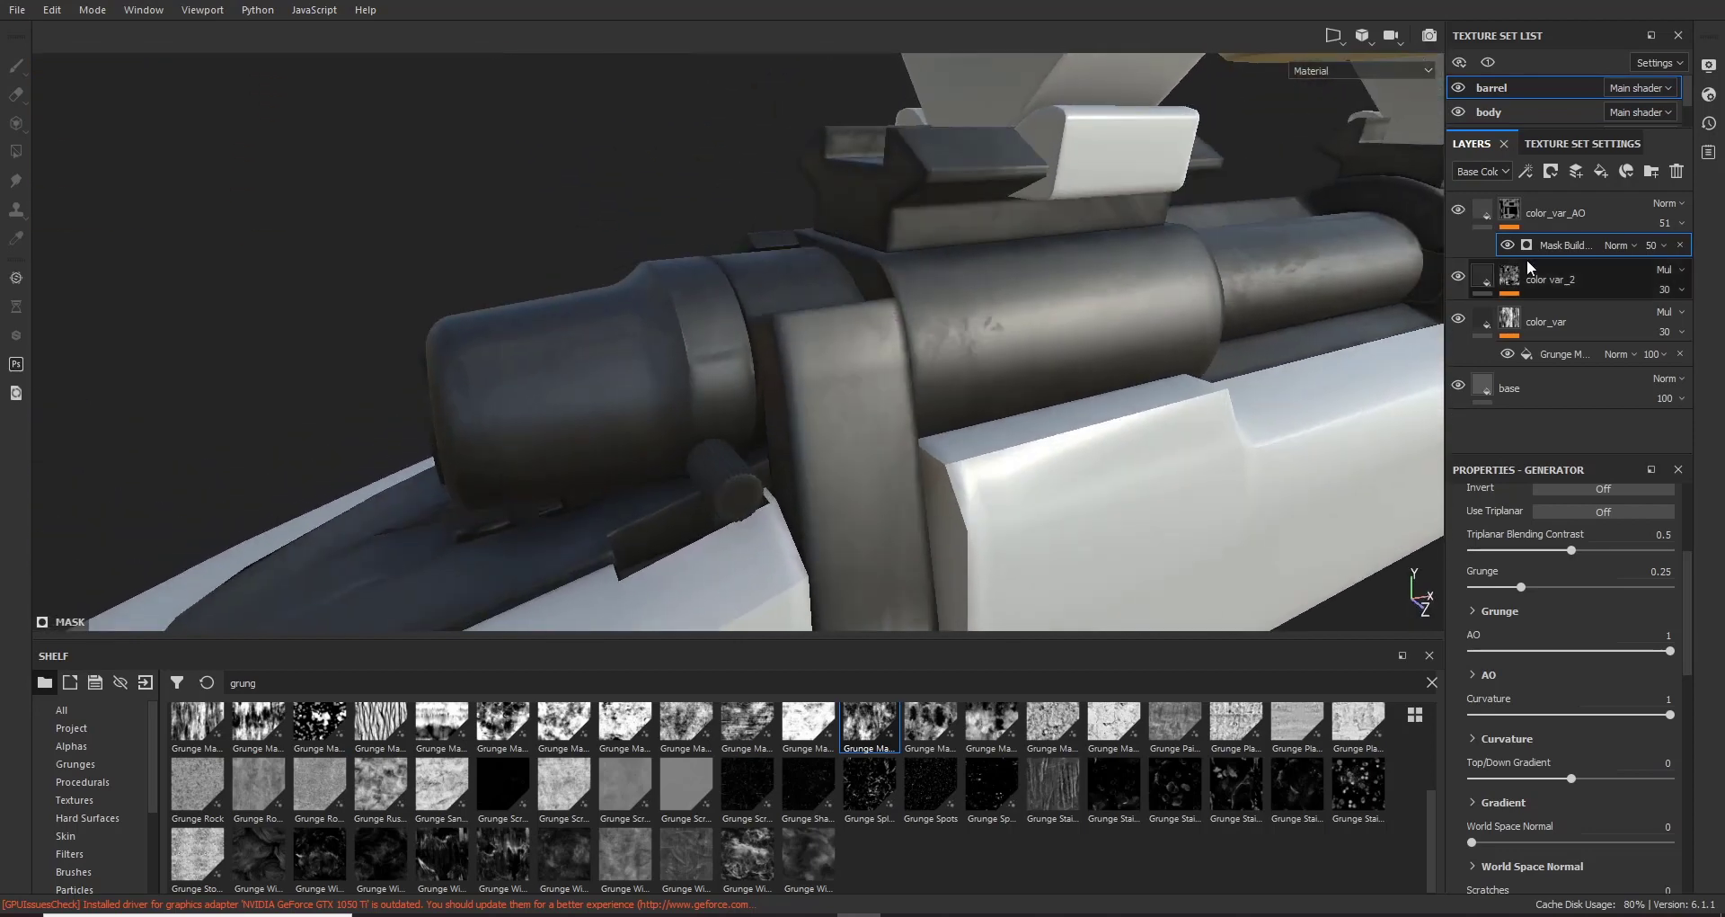
{"action": "left_click", "coordinate": [1460, 214]}
{"action": "left_click", "coordinate": [1460, 214]}
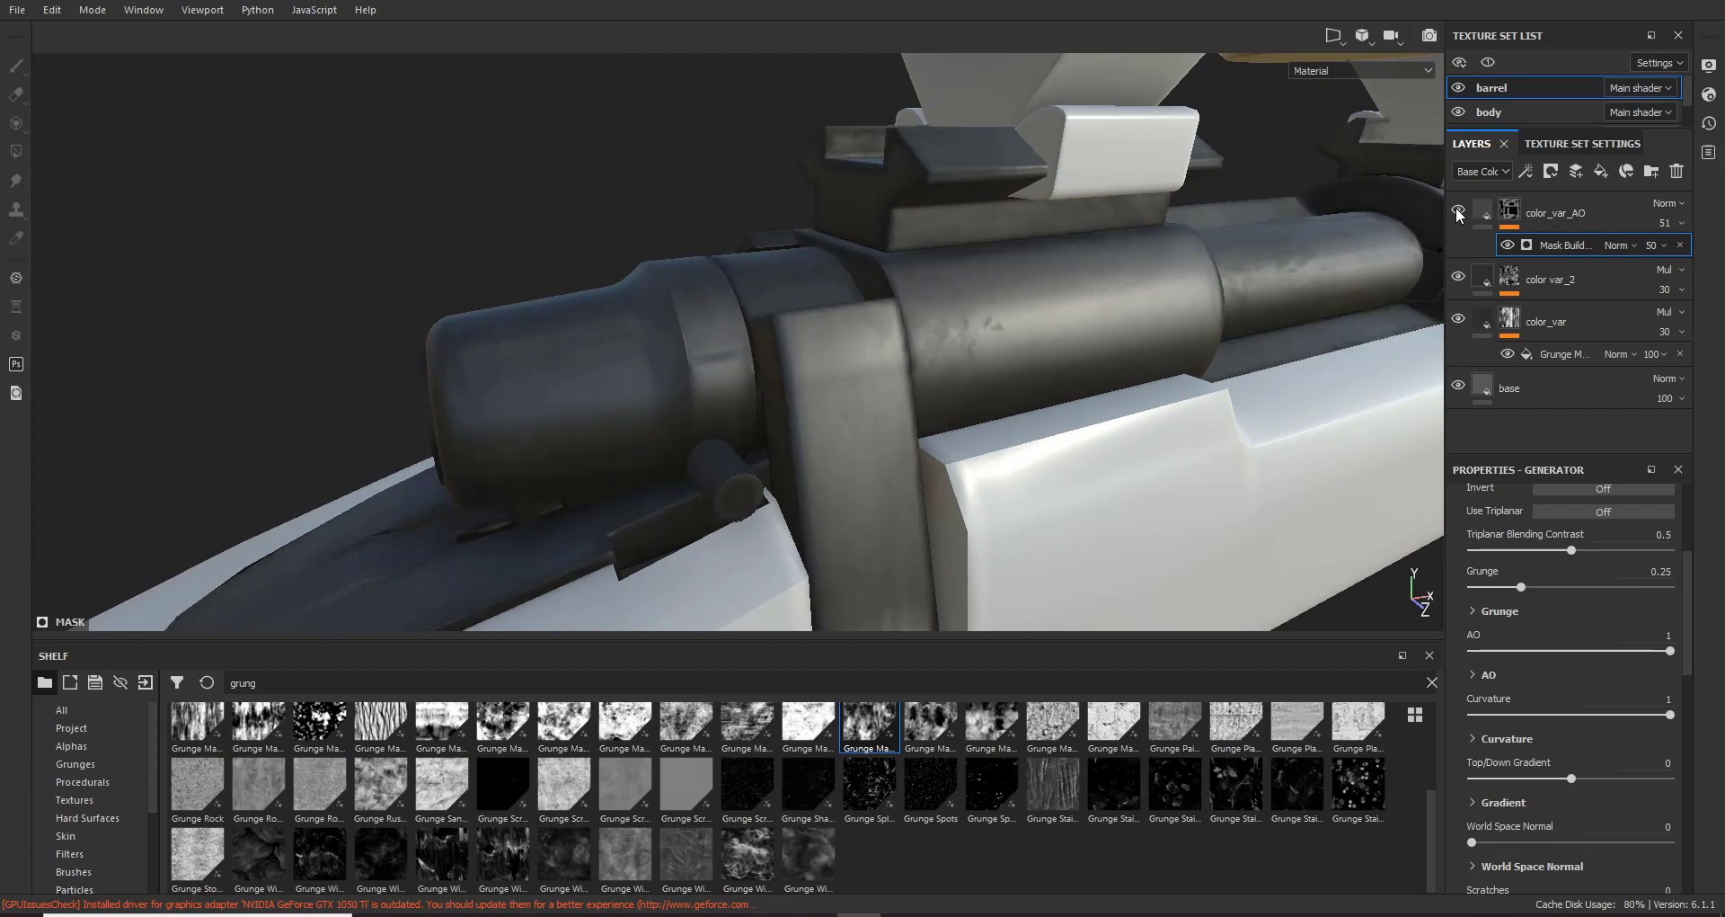
{"action": "left_click", "coordinate": [1459, 214]}
{"action": "left_click", "coordinate": [1459, 214]}
{"action": "left_click_drag", "start_coordinate": [894, 436], "coordinate": [698, 403], "text": "alt"}
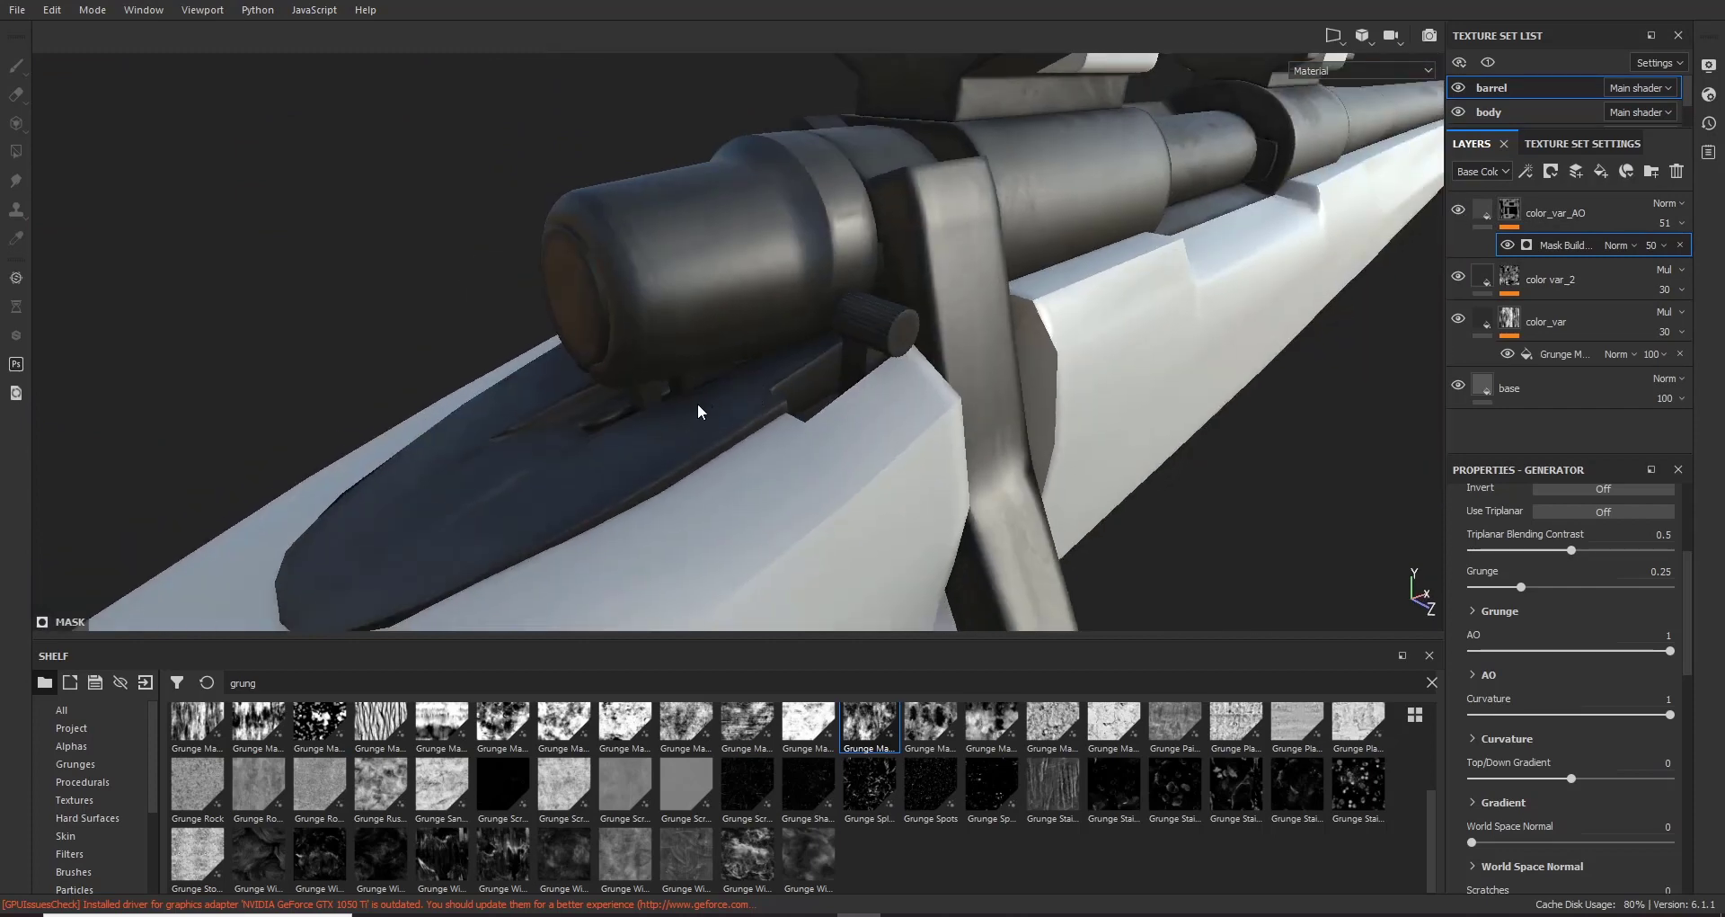
{"action": "left_click", "coordinate": [1455, 212]}
{"action": "left_click", "coordinate": [1456, 212]}
{"action": "left_click", "coordinate": [1455, 212]}
{"action": "left_click", "coordinate": [1456, 212]}
{"action": "left_click_drag", "start_coordinate": [658, 364], "coordinate": [742, 282], "text": "alt"}
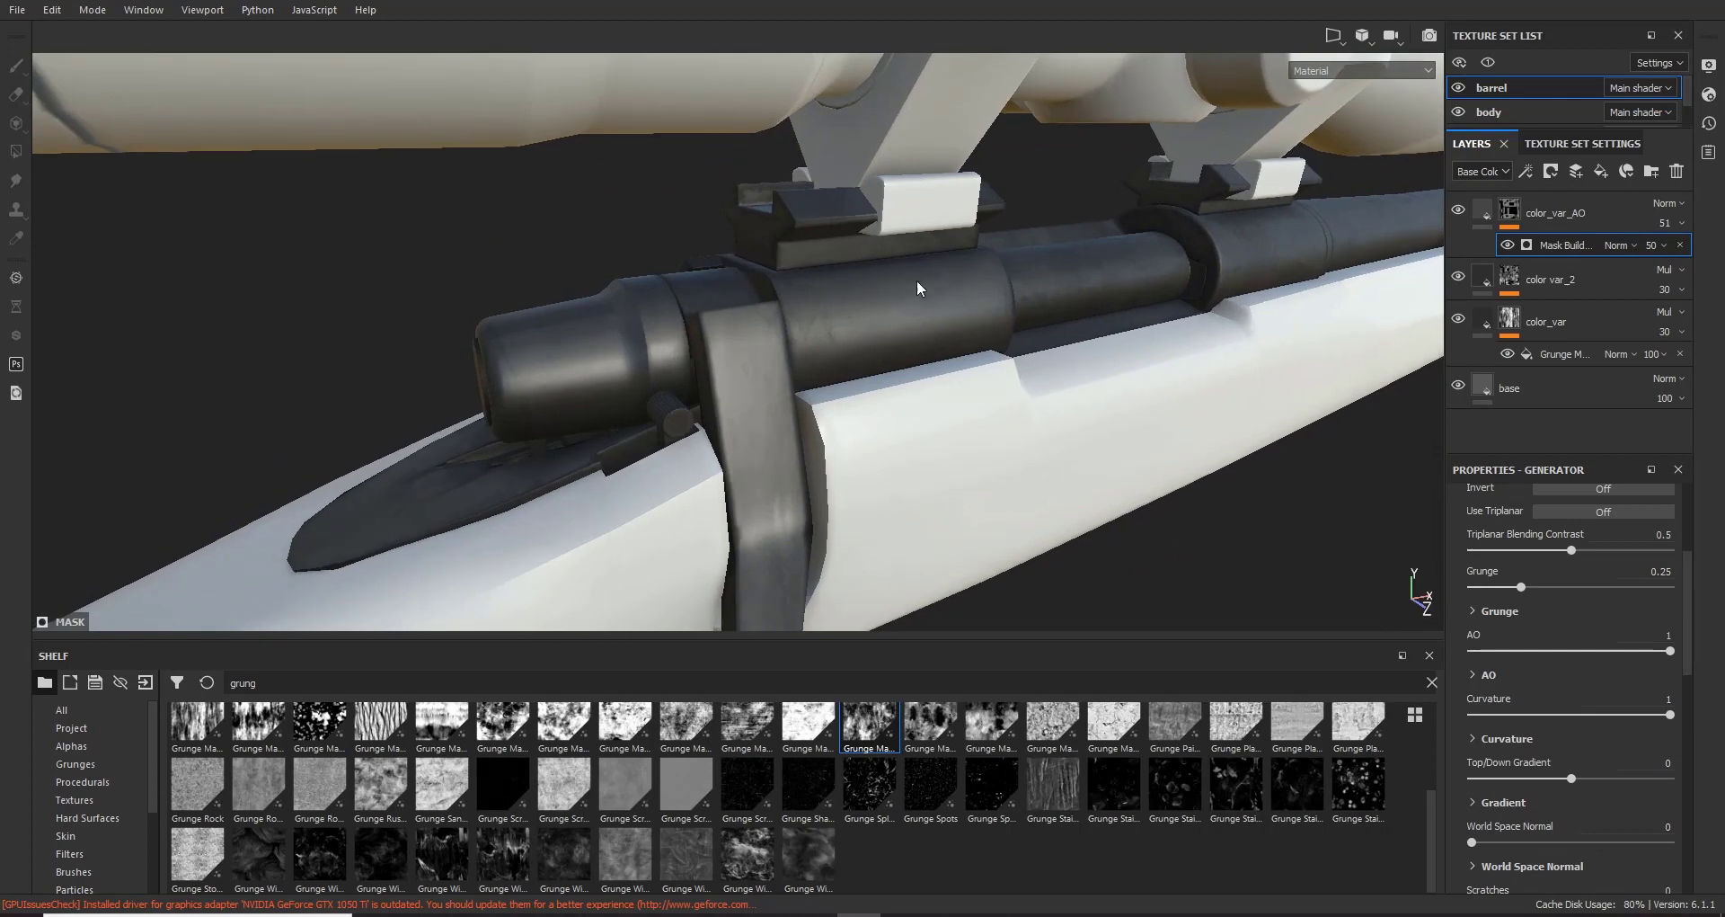
Step: Group all layers from color_var_AO down to base into a collapsed folder named color
{"action": "left_click", "coordinate": [1553, 212]}
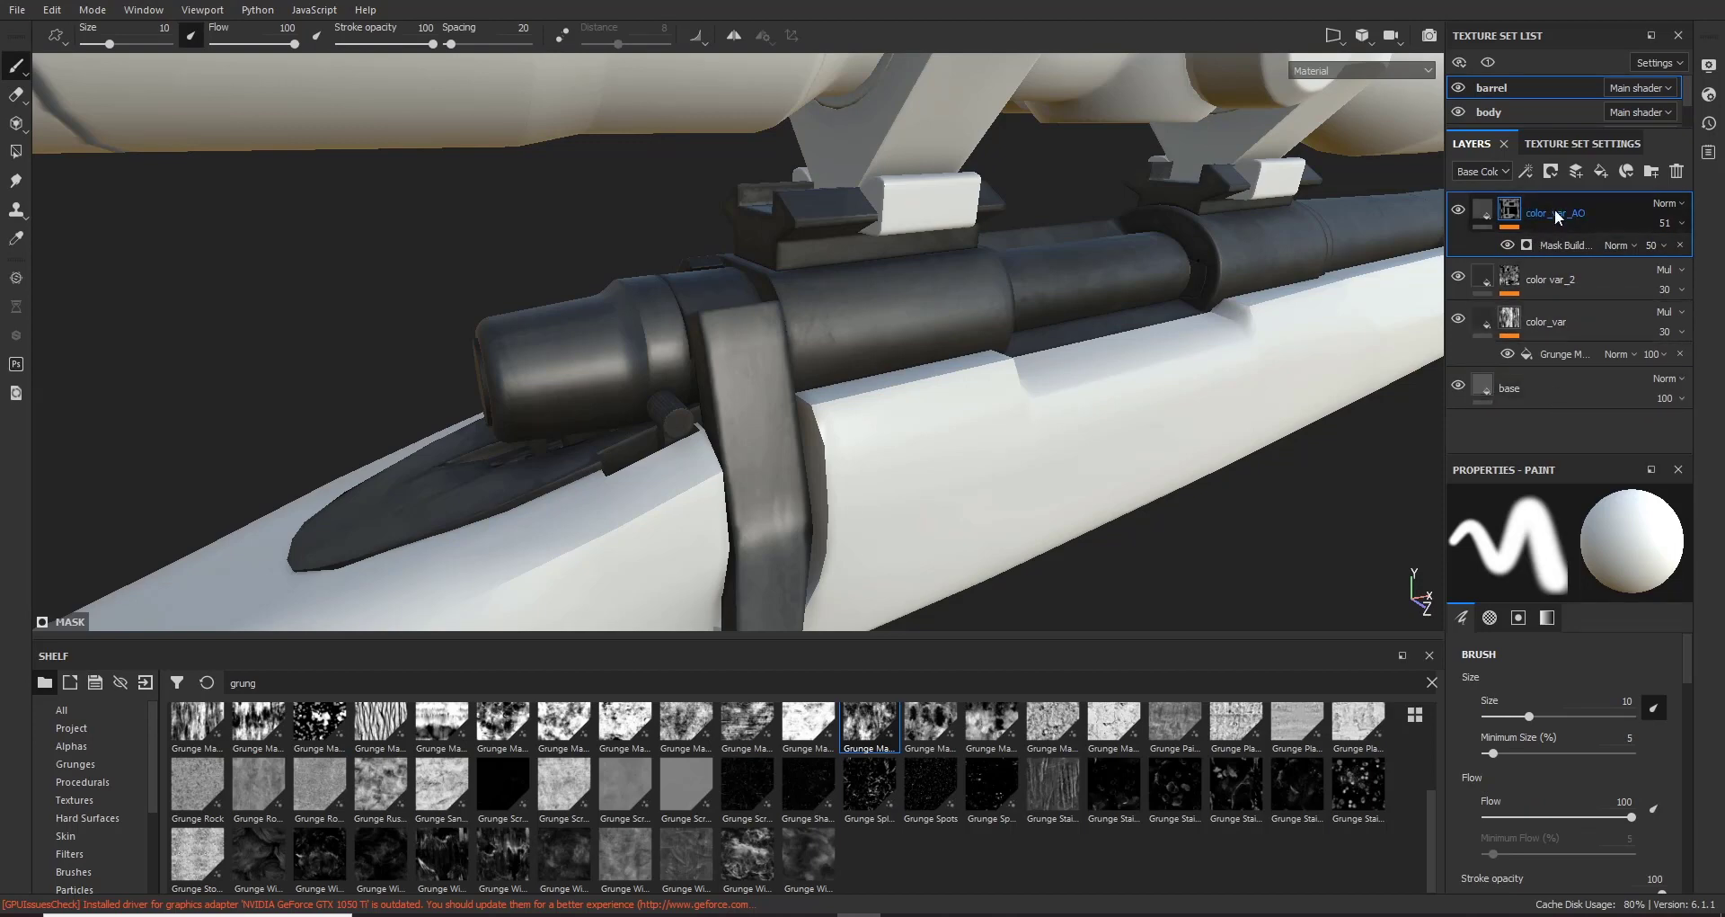
{"action": "left_click", "coordinate": [1544, 385], "text": "shift"}
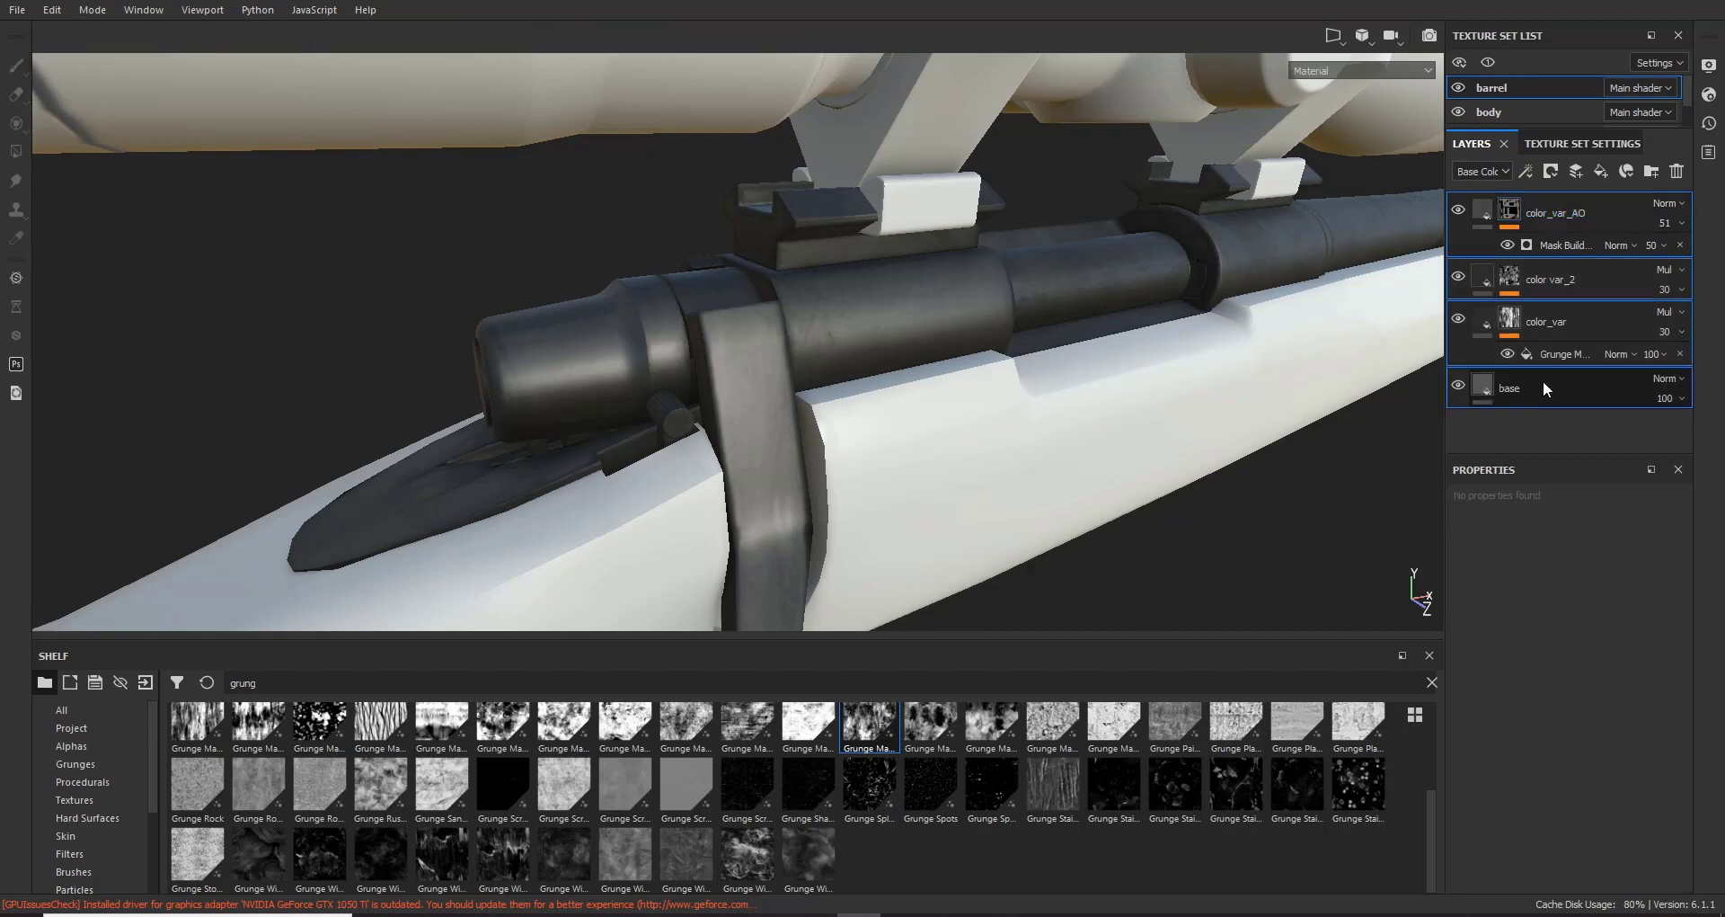
{"action": "key", "text": "ctrl+g"}
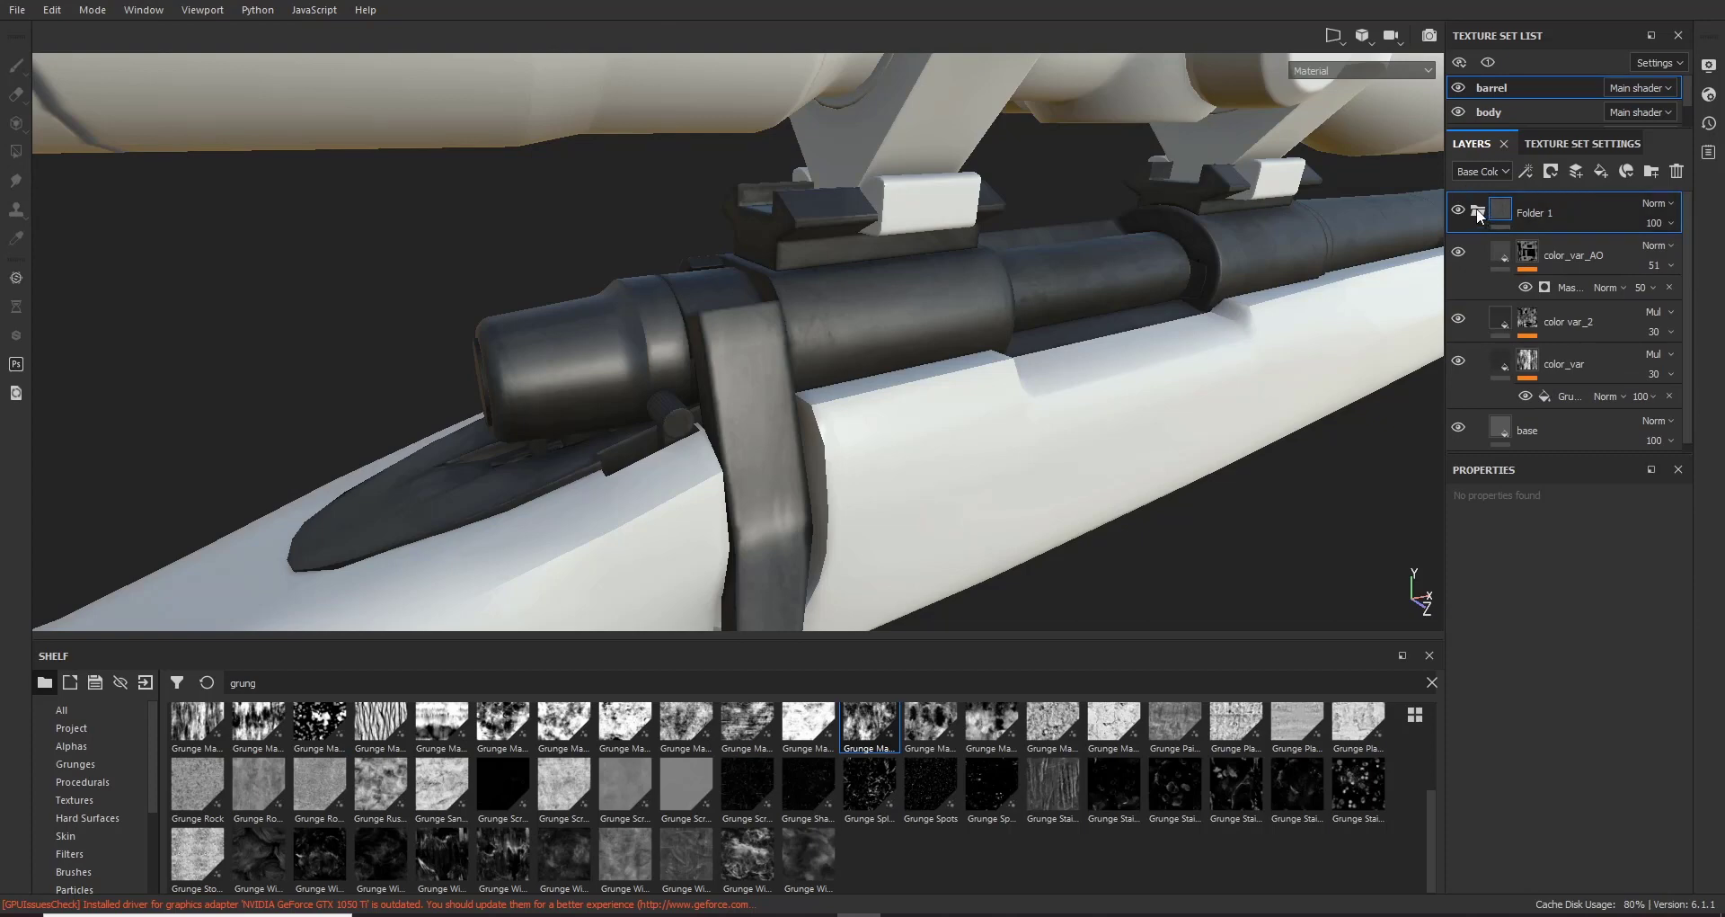
{"action": "left_click", "coordinate": [1478, 212]}
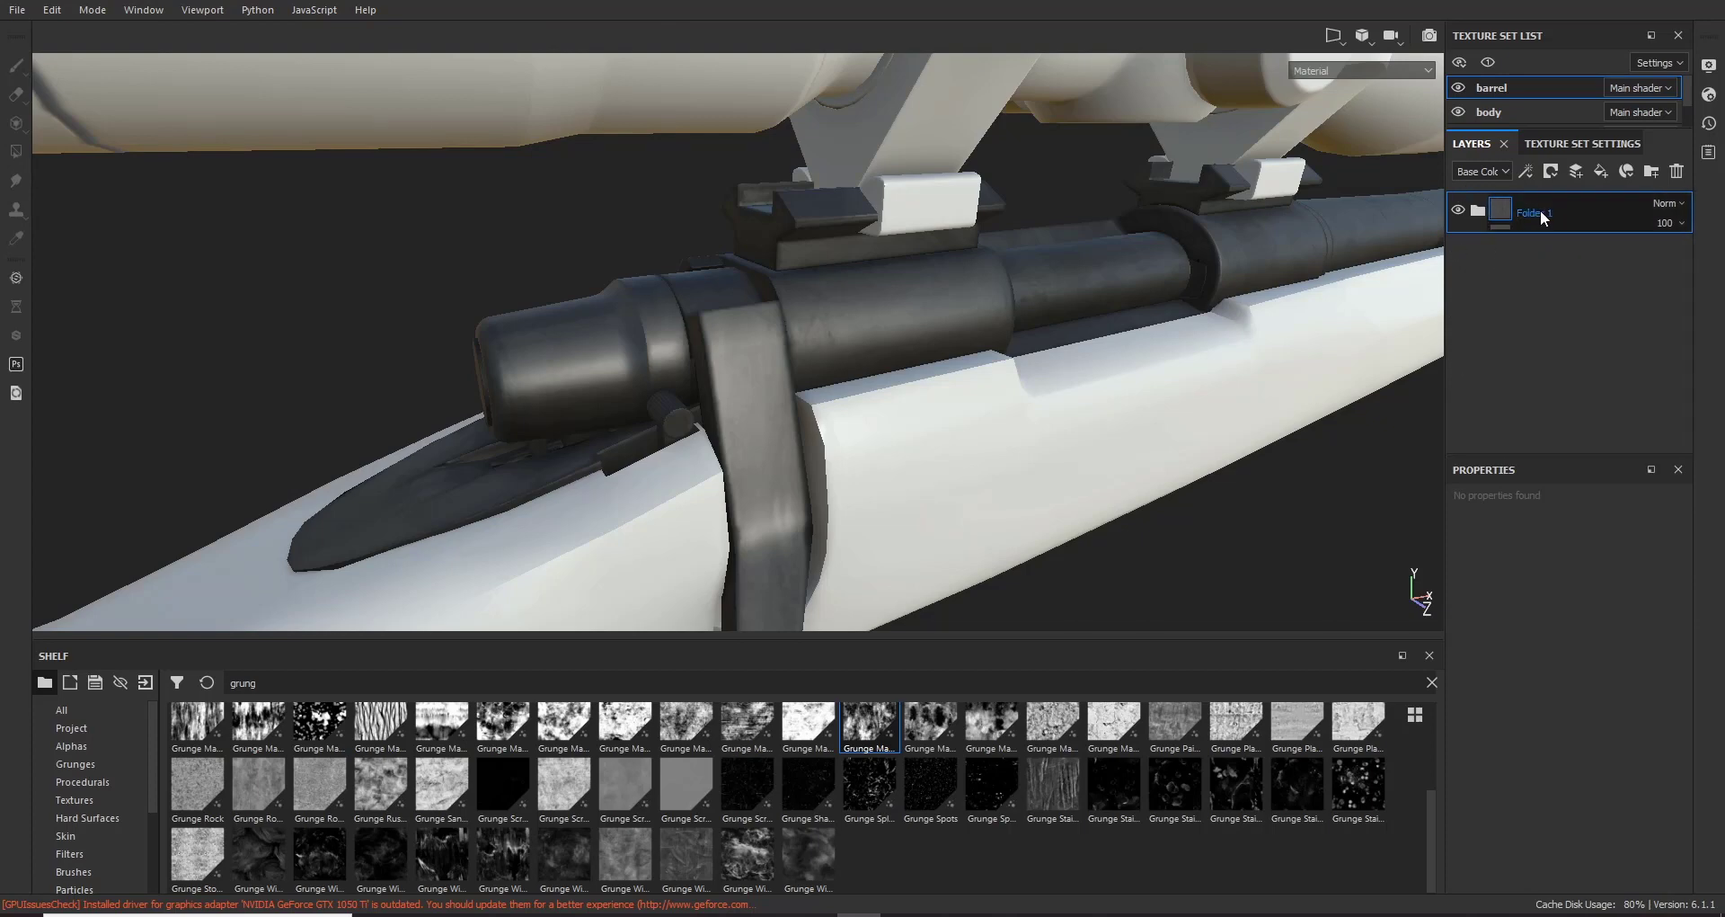
{"action": "type", "text": "color"}
{"action": "key", "text": "Return"}
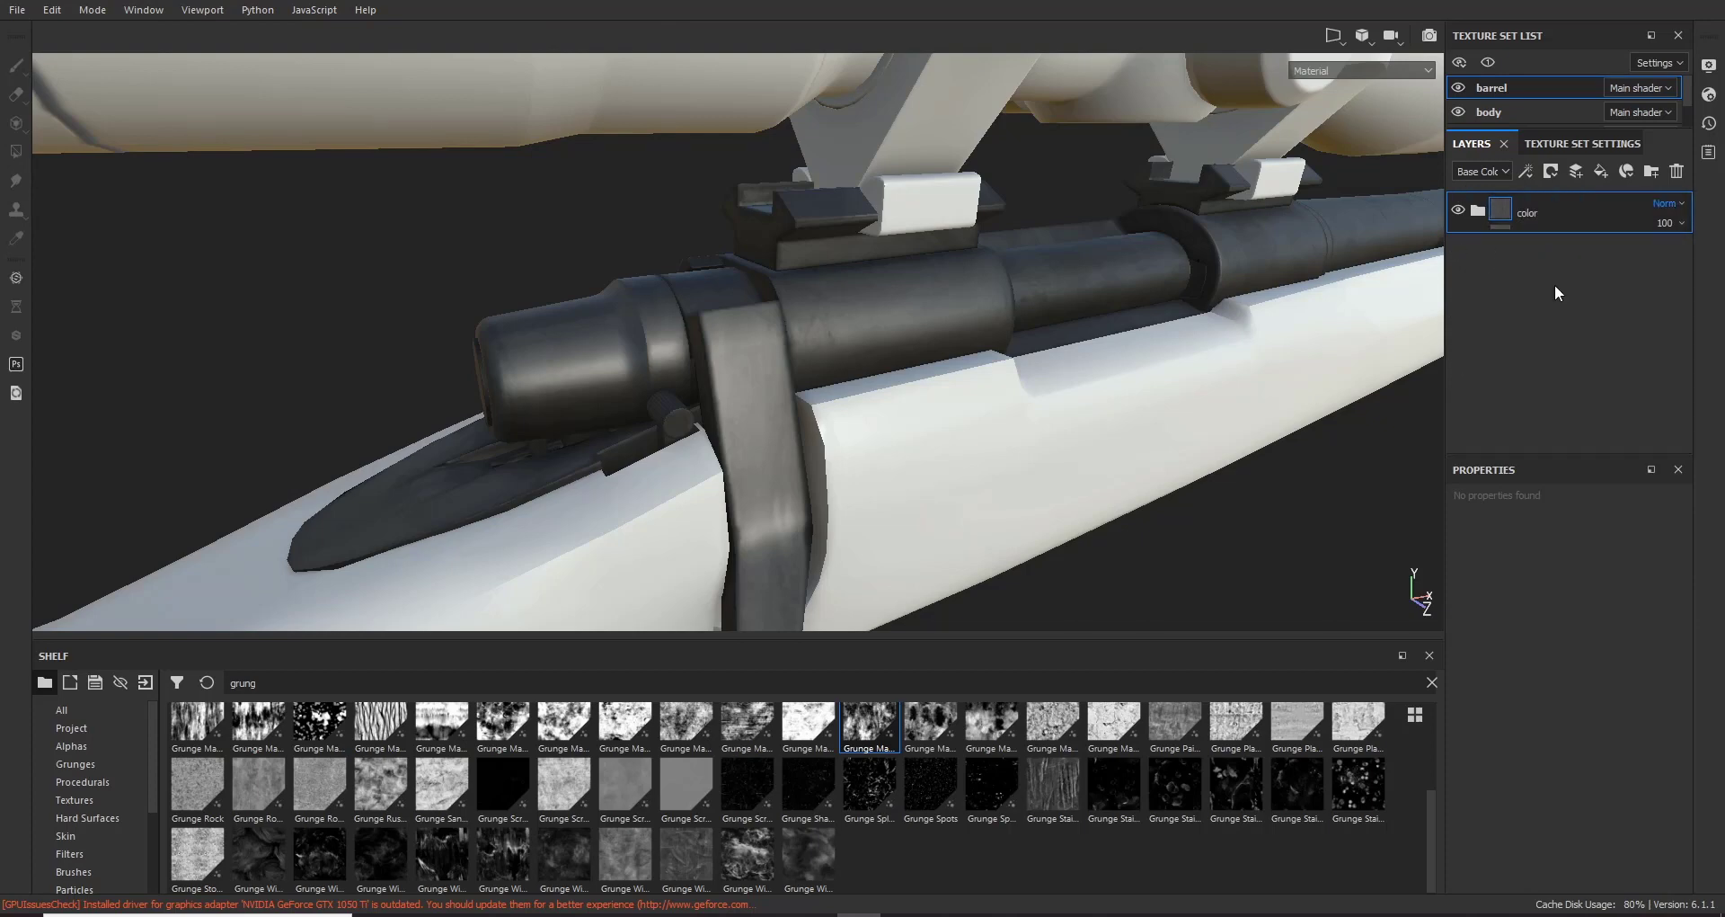
Step: Expand the color folder and add a MatFinish Rough filter to the base layer, checking the finish on the barrel
{"action": "left_click_drag", "start_coordinate": [935, 340], "coordinate": [1011, 304], "text": "alt"}
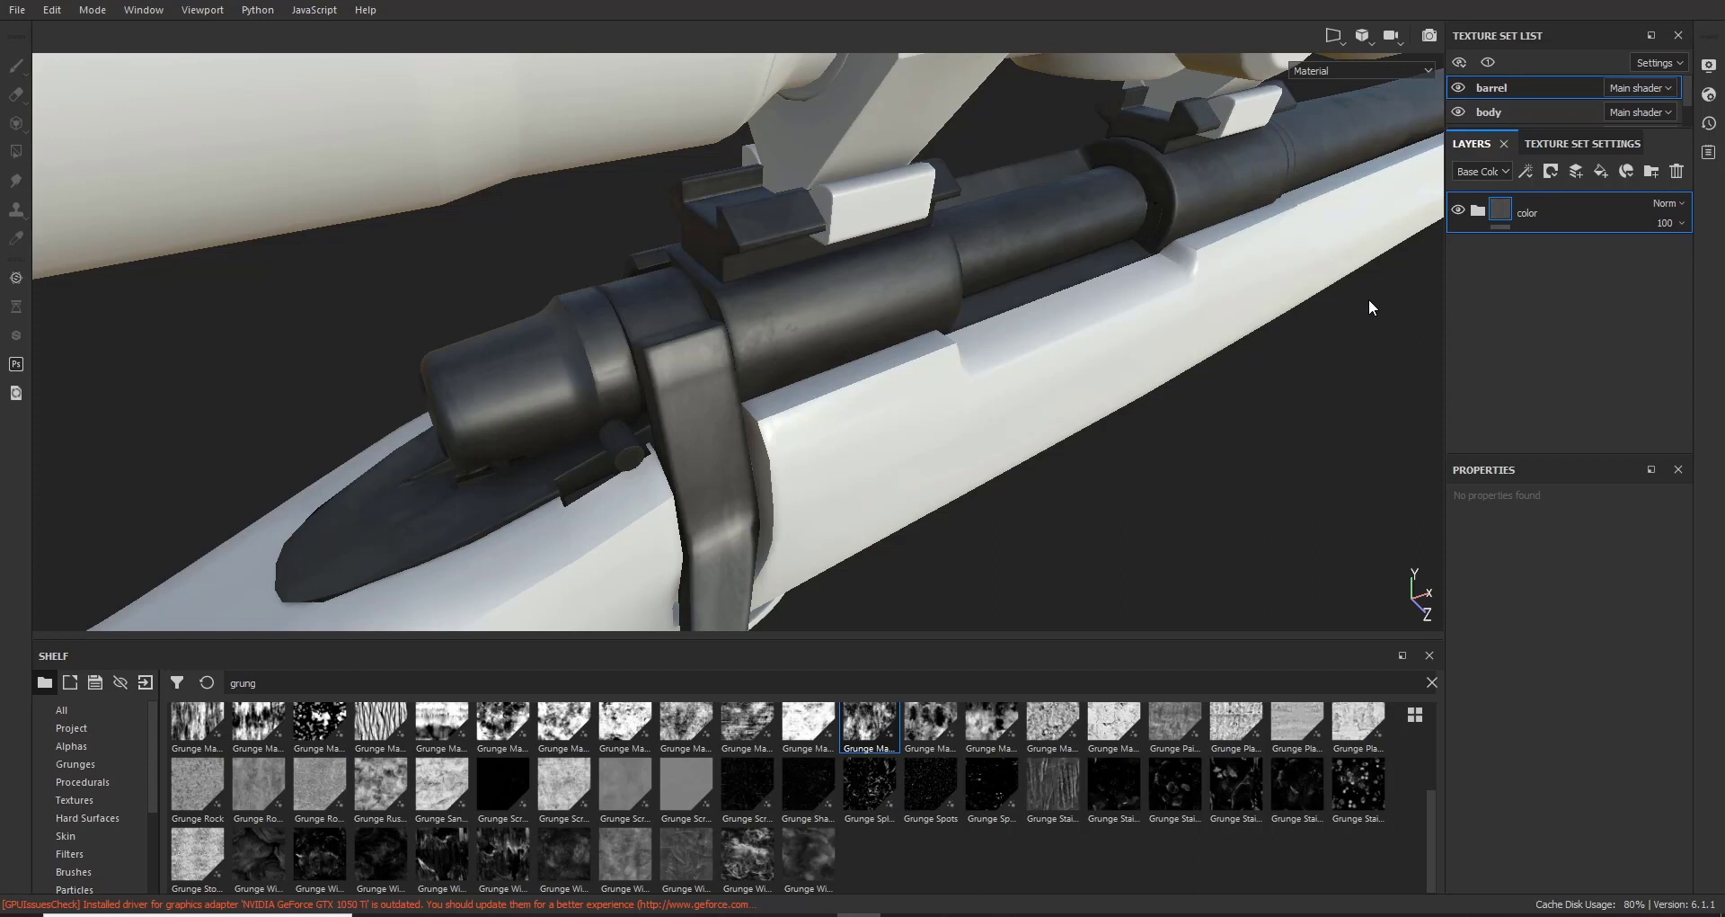
{"action": "left_click", "coordinate": [1477, 214]}
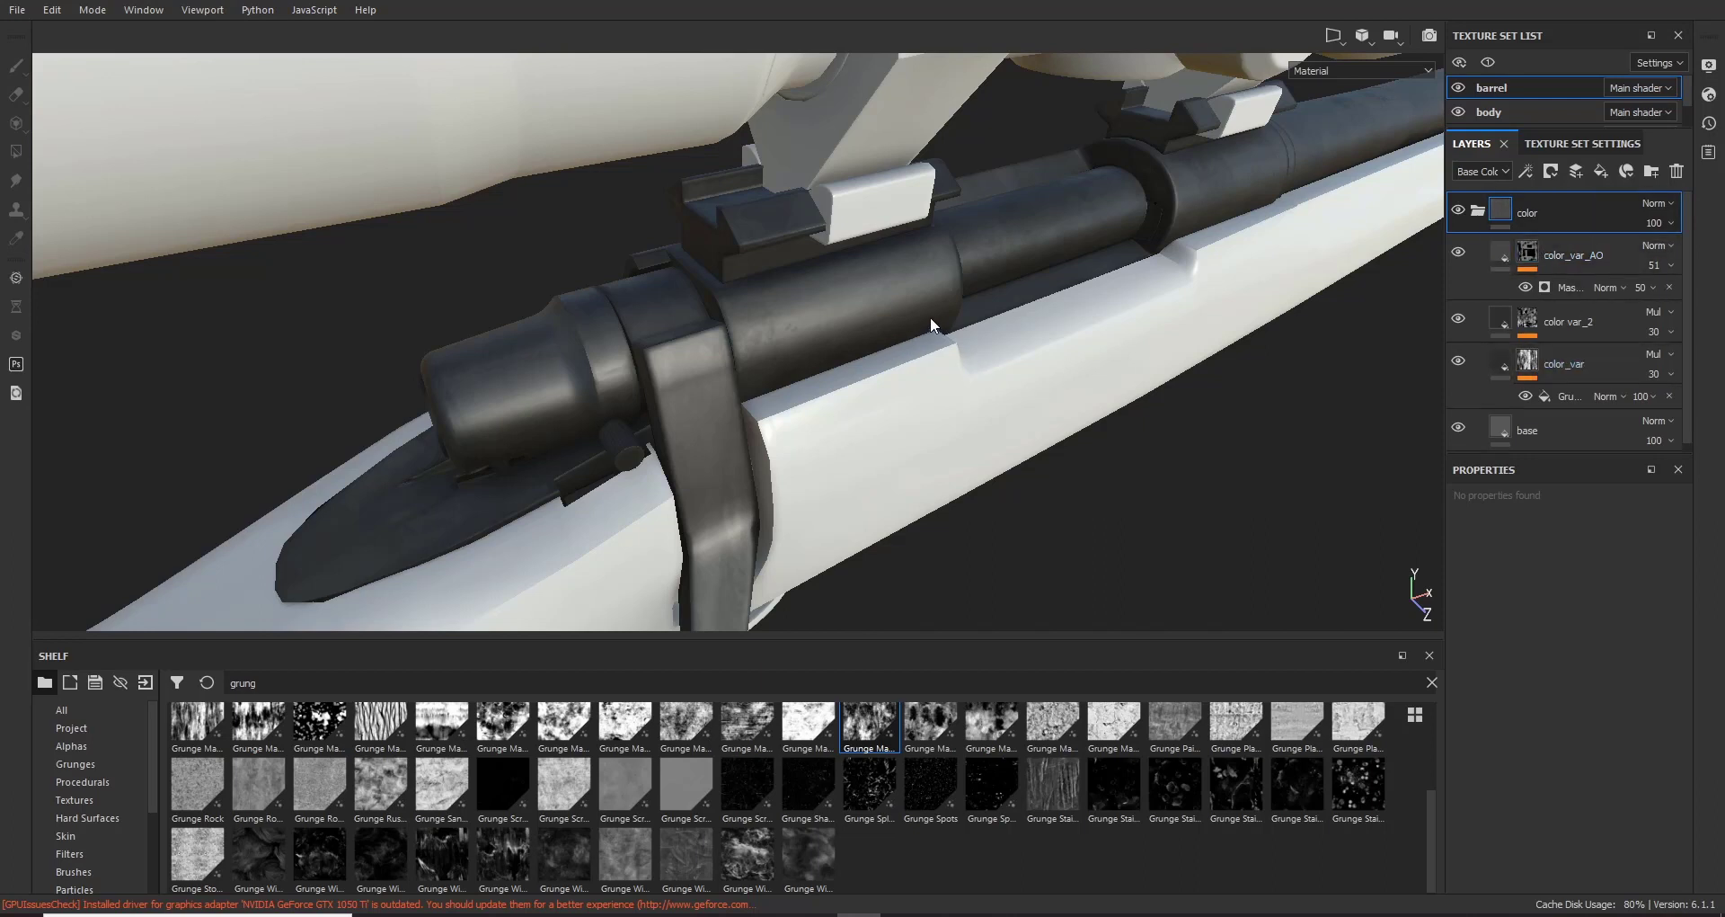
{"action": "left_click_drag", "start_coordinate": [931, 319], "coordinate": [939, 271], "text": "alt"}
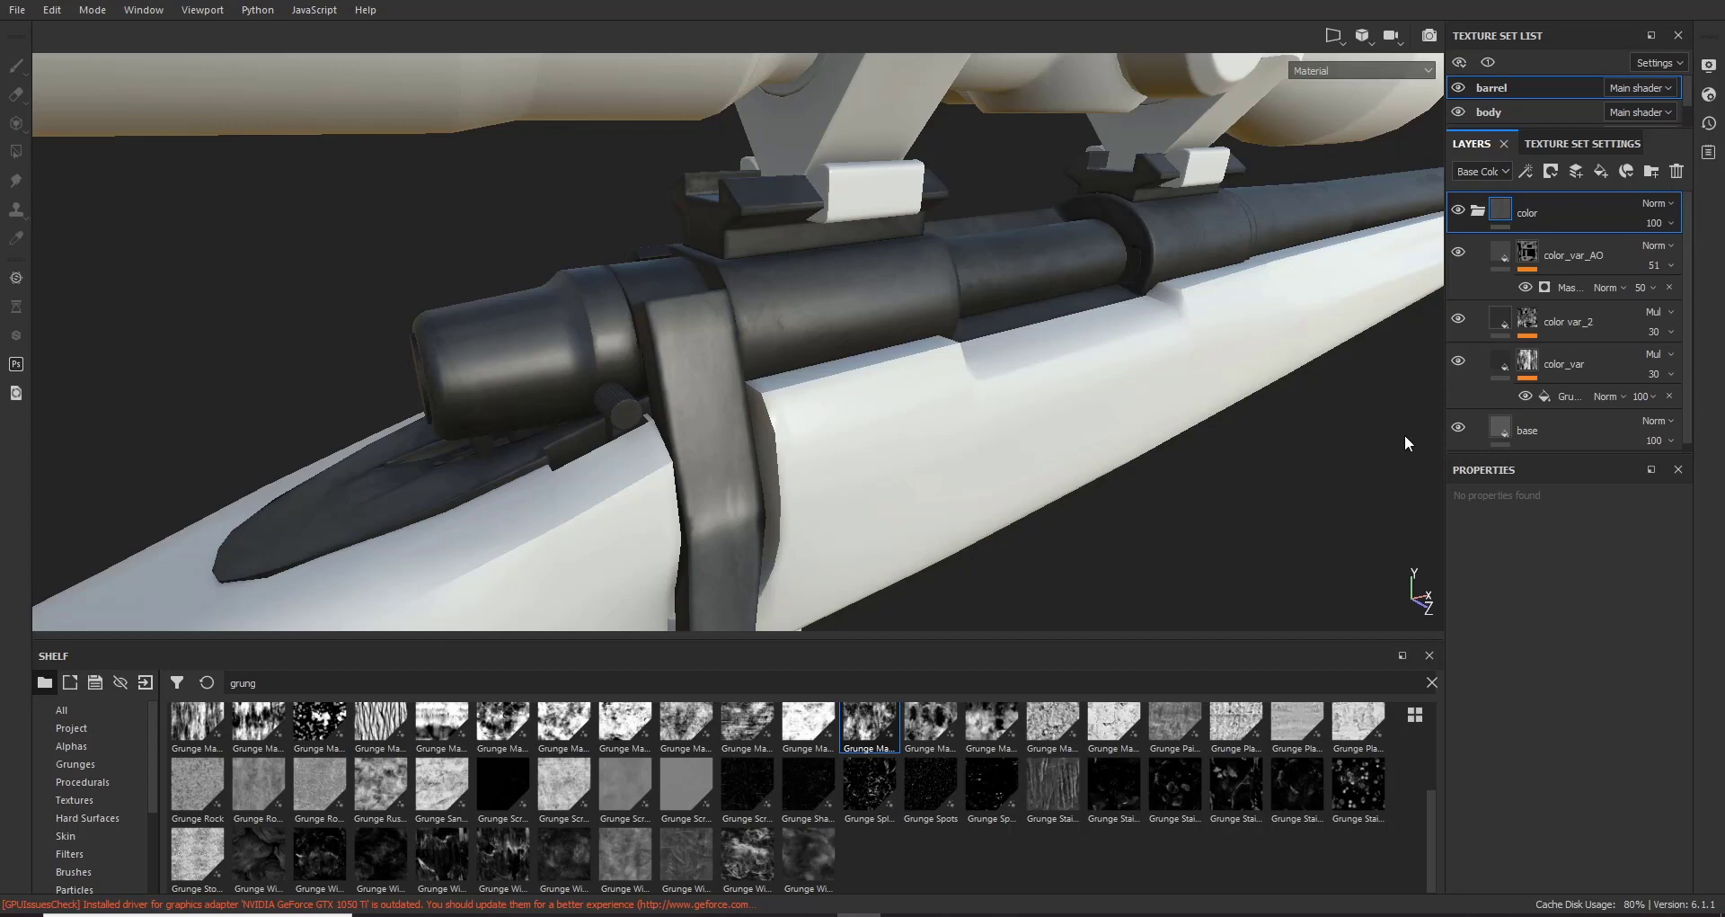
{"action": "left_click", "coordinate": [1500, 428]}
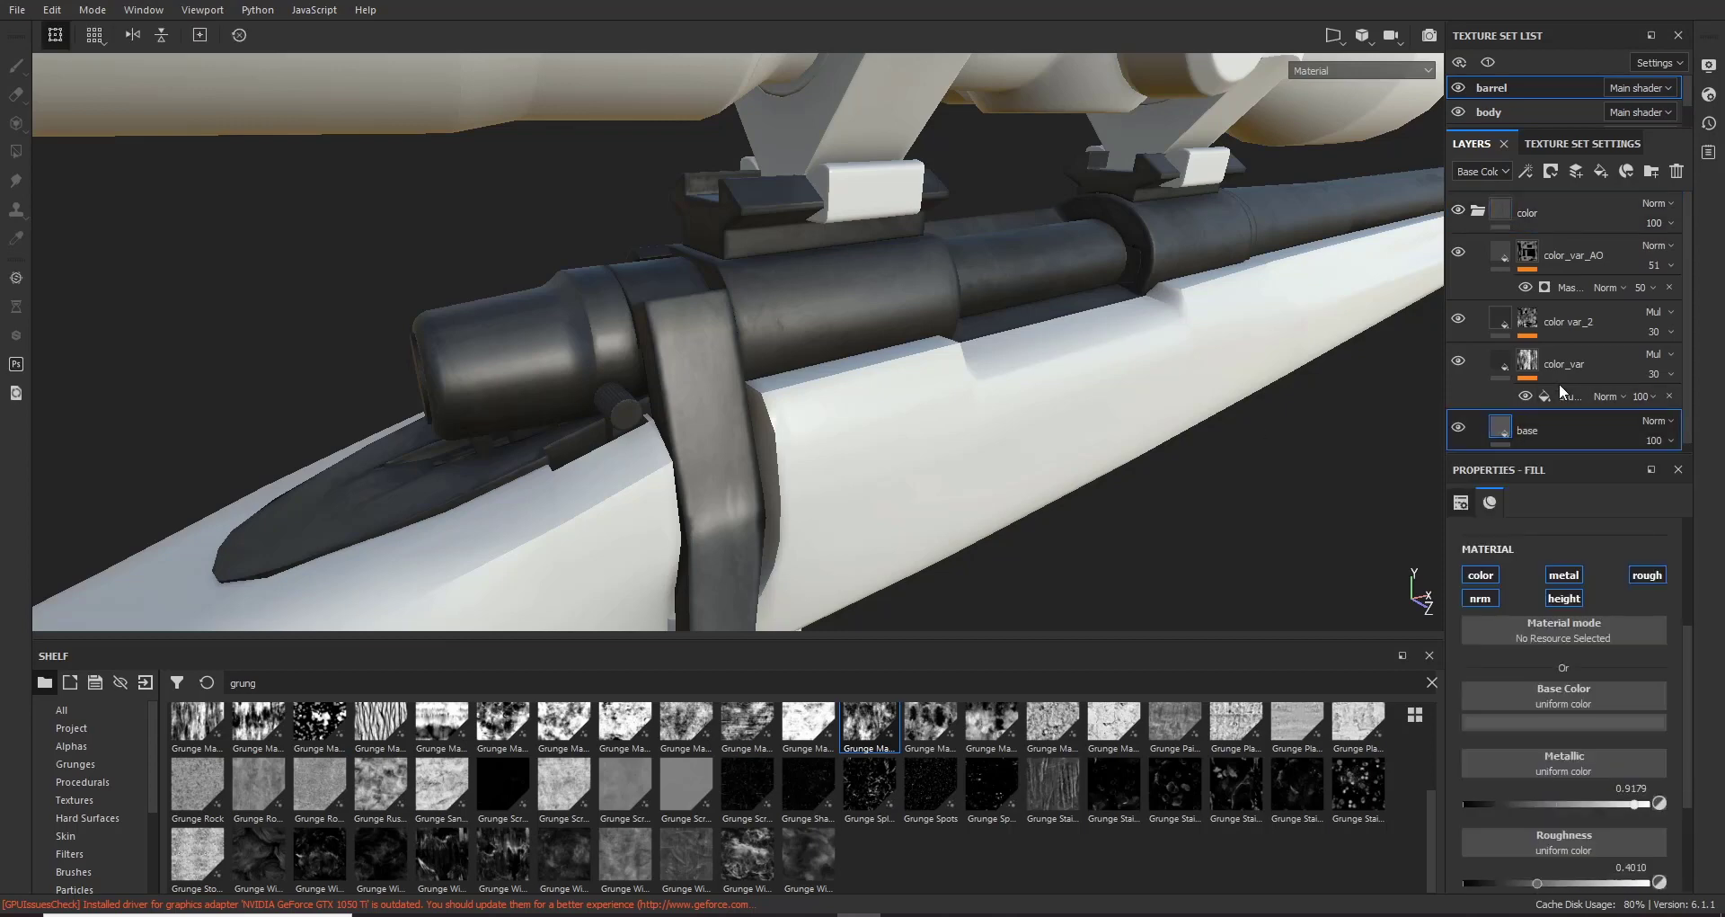
{"action": "right_click", "coordinate": [1503, 421]}
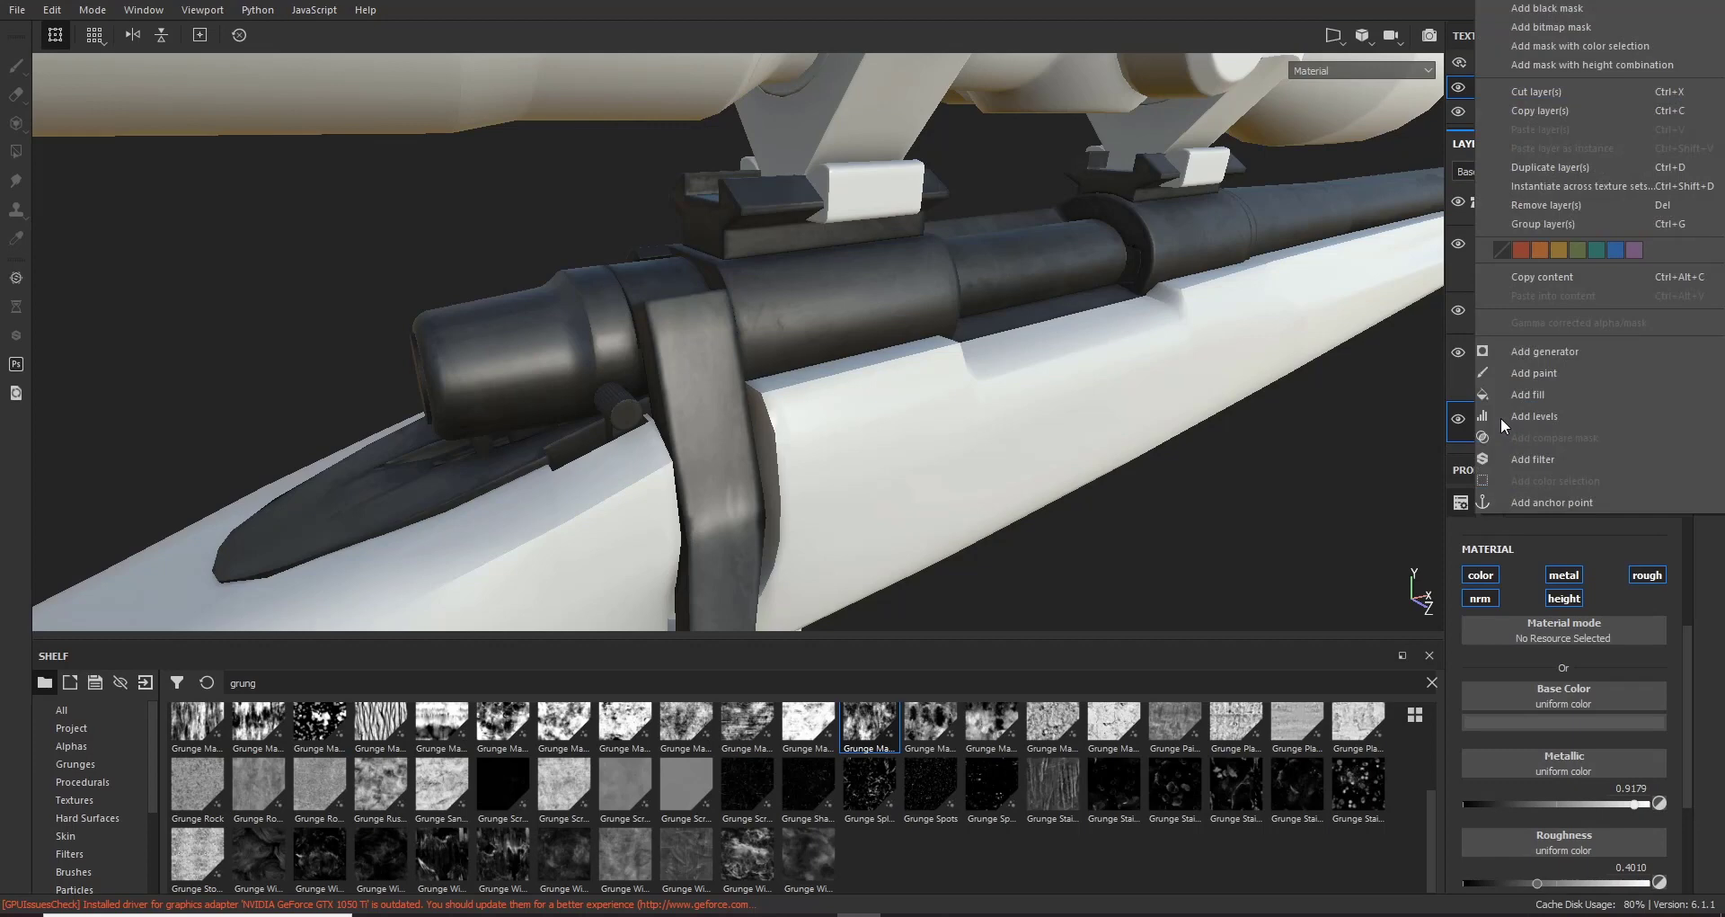
{"action": "left_click", "coordinate": [1549, 456]}
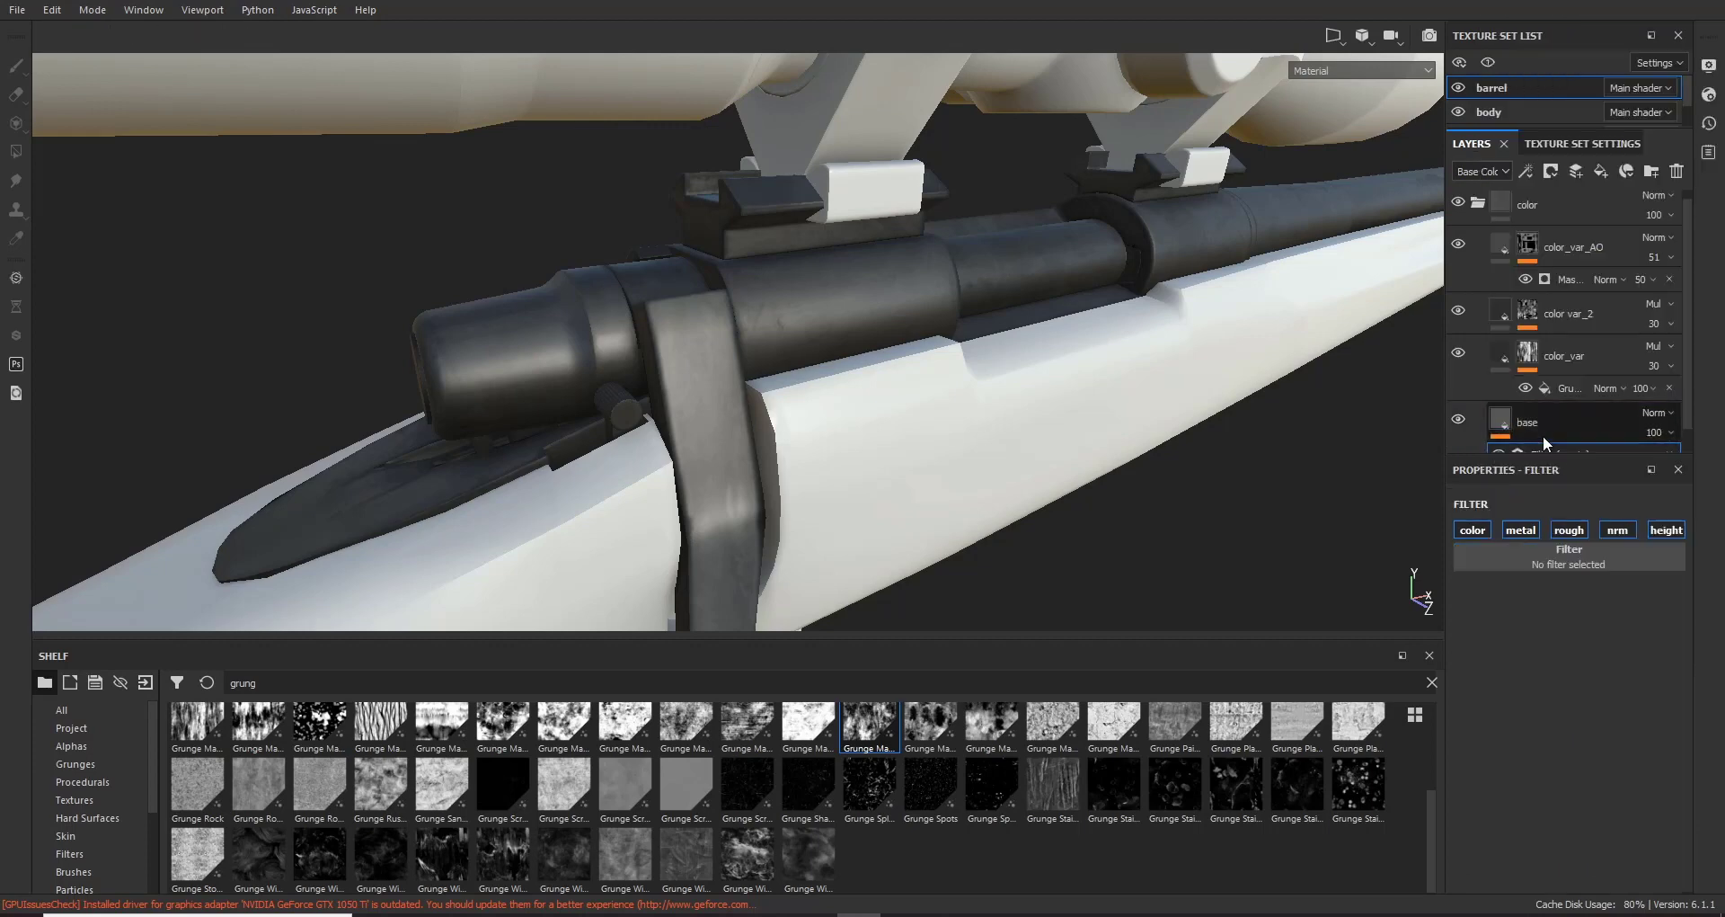
{"action": "left_click", "coordinate": [1579, 559]}
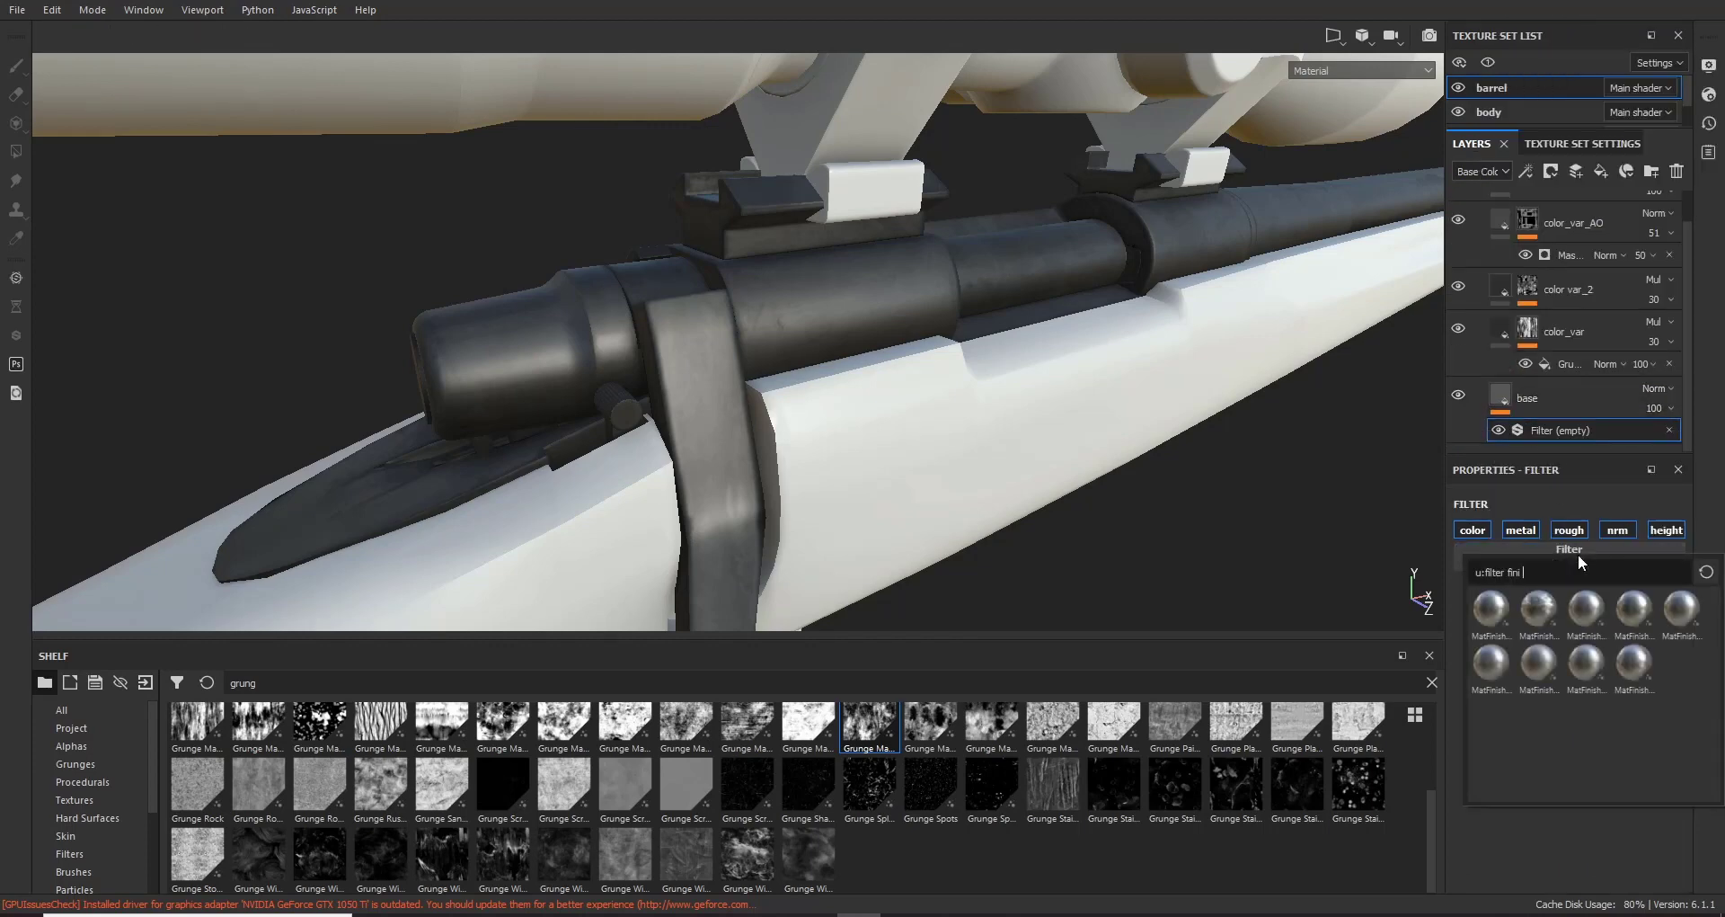
{"action": "left_click", "coordinate": [1638, 674]}
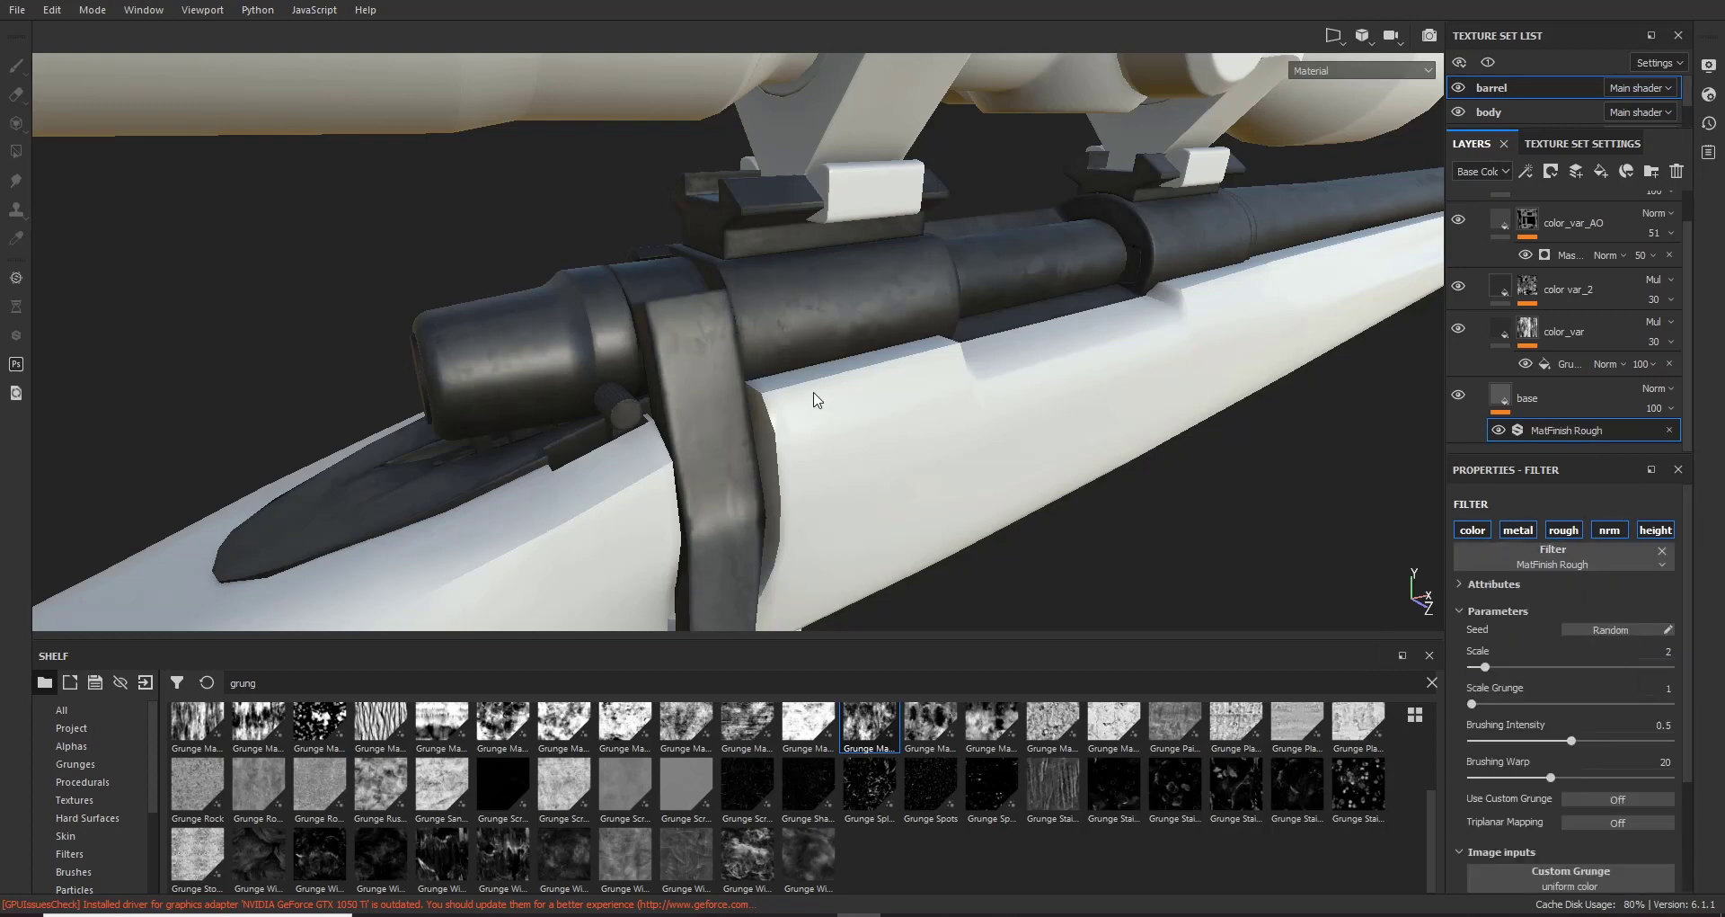
{"action": "left_click_drag", "start_coordinate": [816, 400], "coordinate": [665, 370], "text": "alt"}
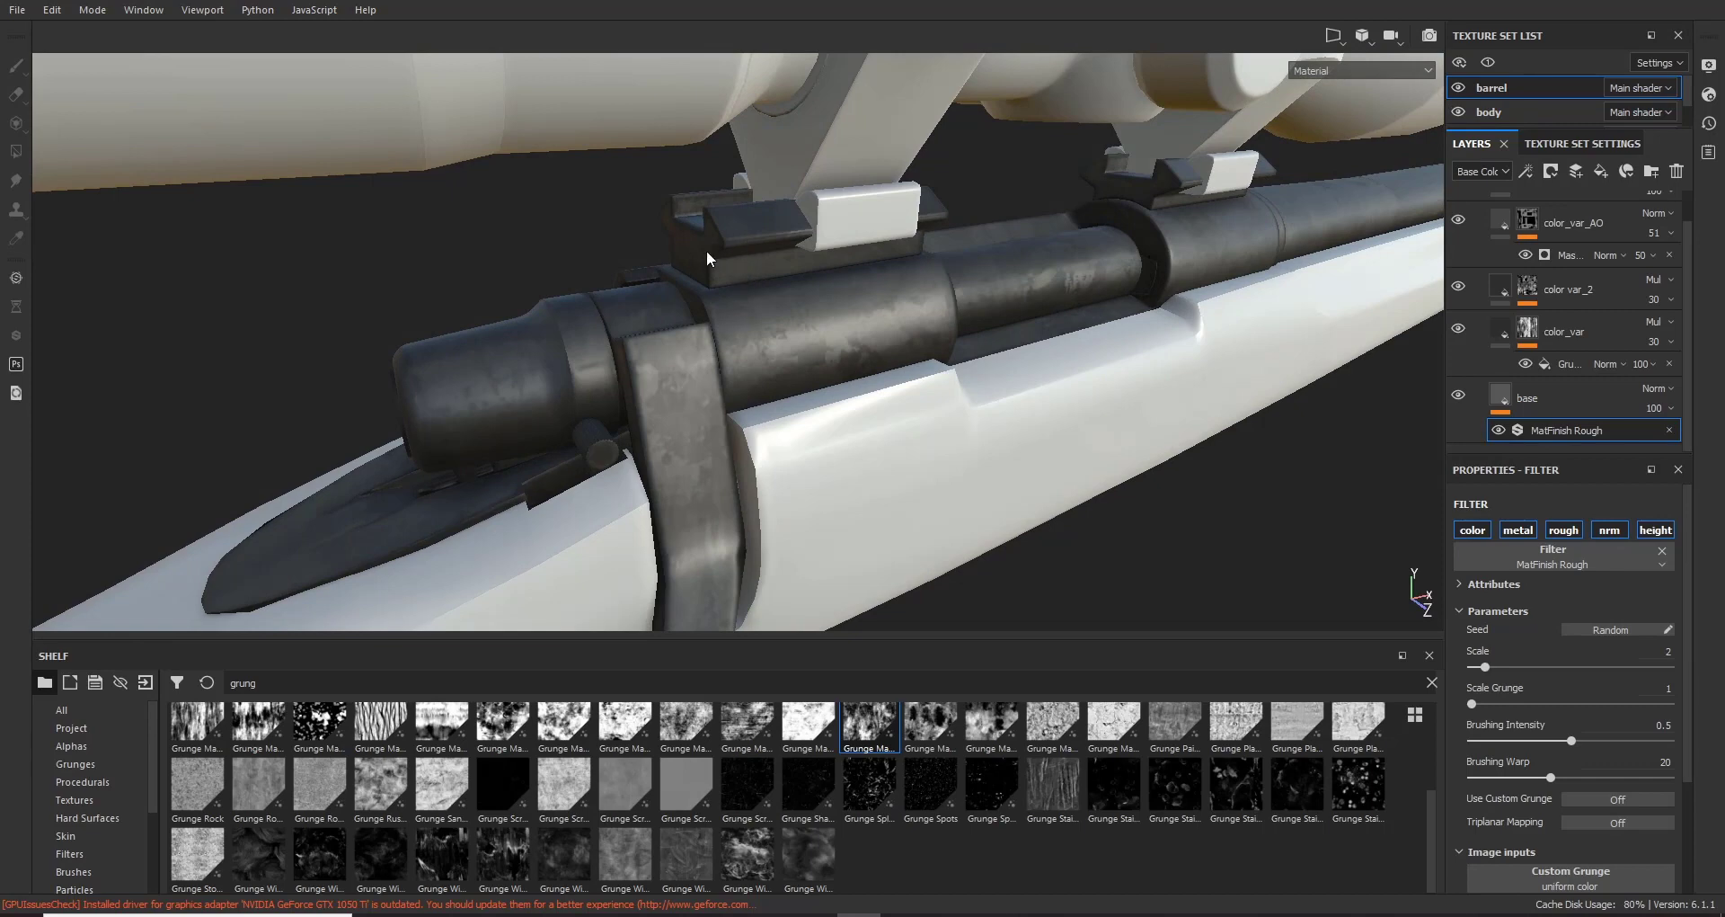
{"action": "scroll", "coordinate": [1515, 375], "scroll_direction": "up", "scroll_amount": 1}
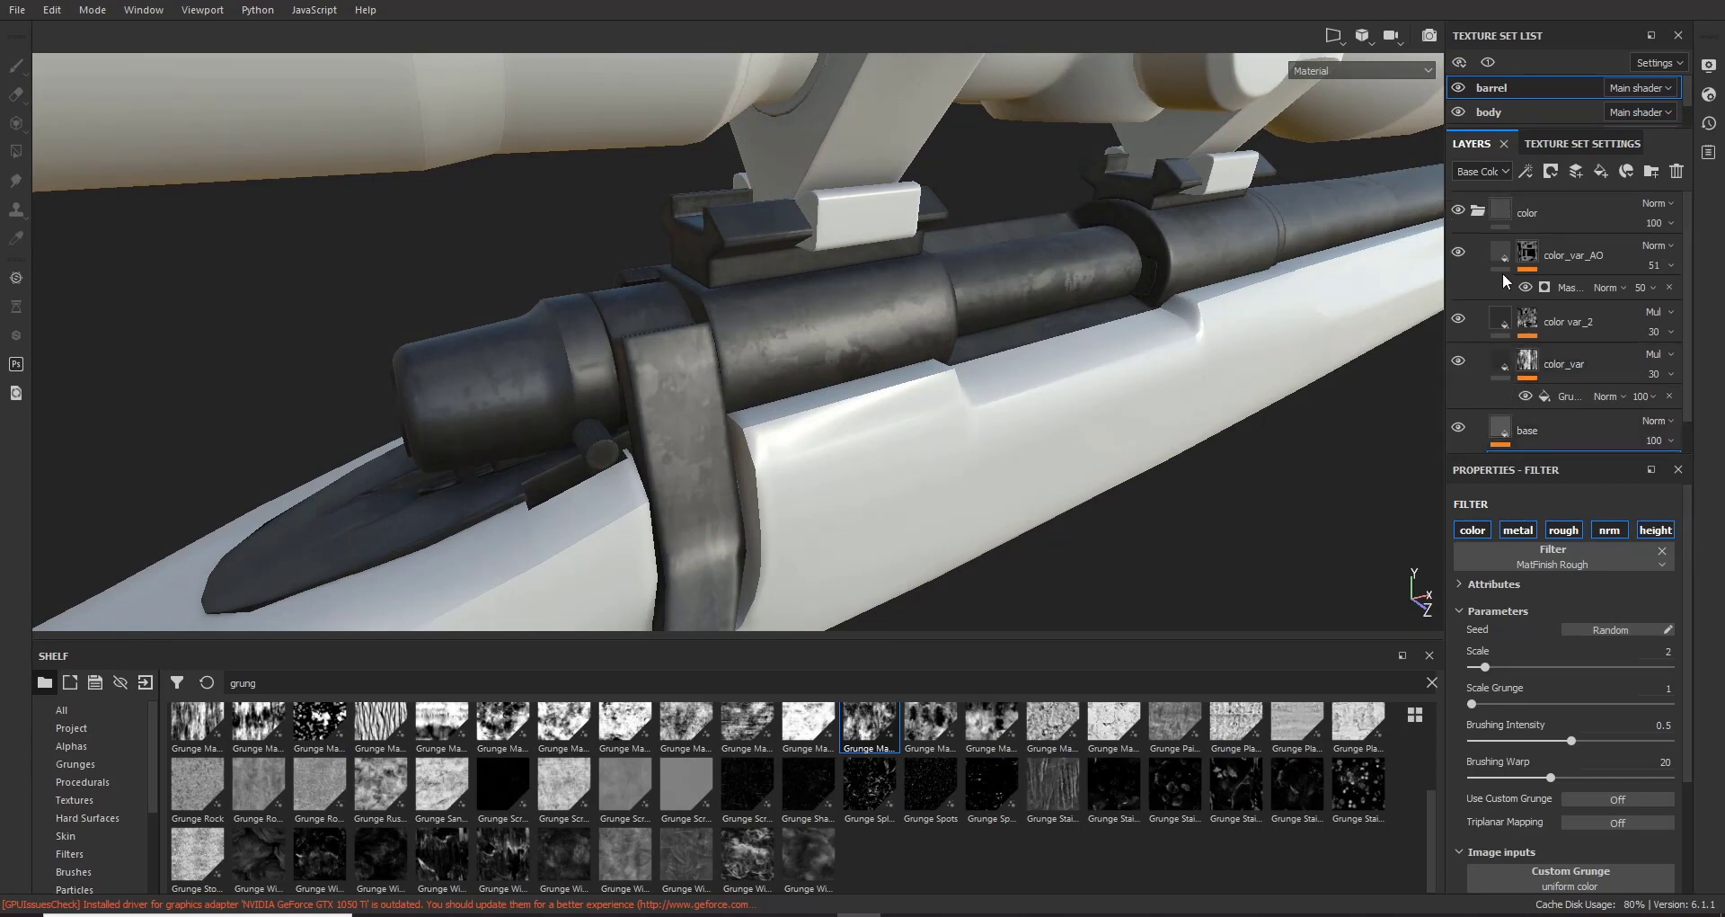
Step: Collapse the color folder and add a fill layer named "shipped edges" above it
{"action": "left_click", "coordinate": [1480, 209]}
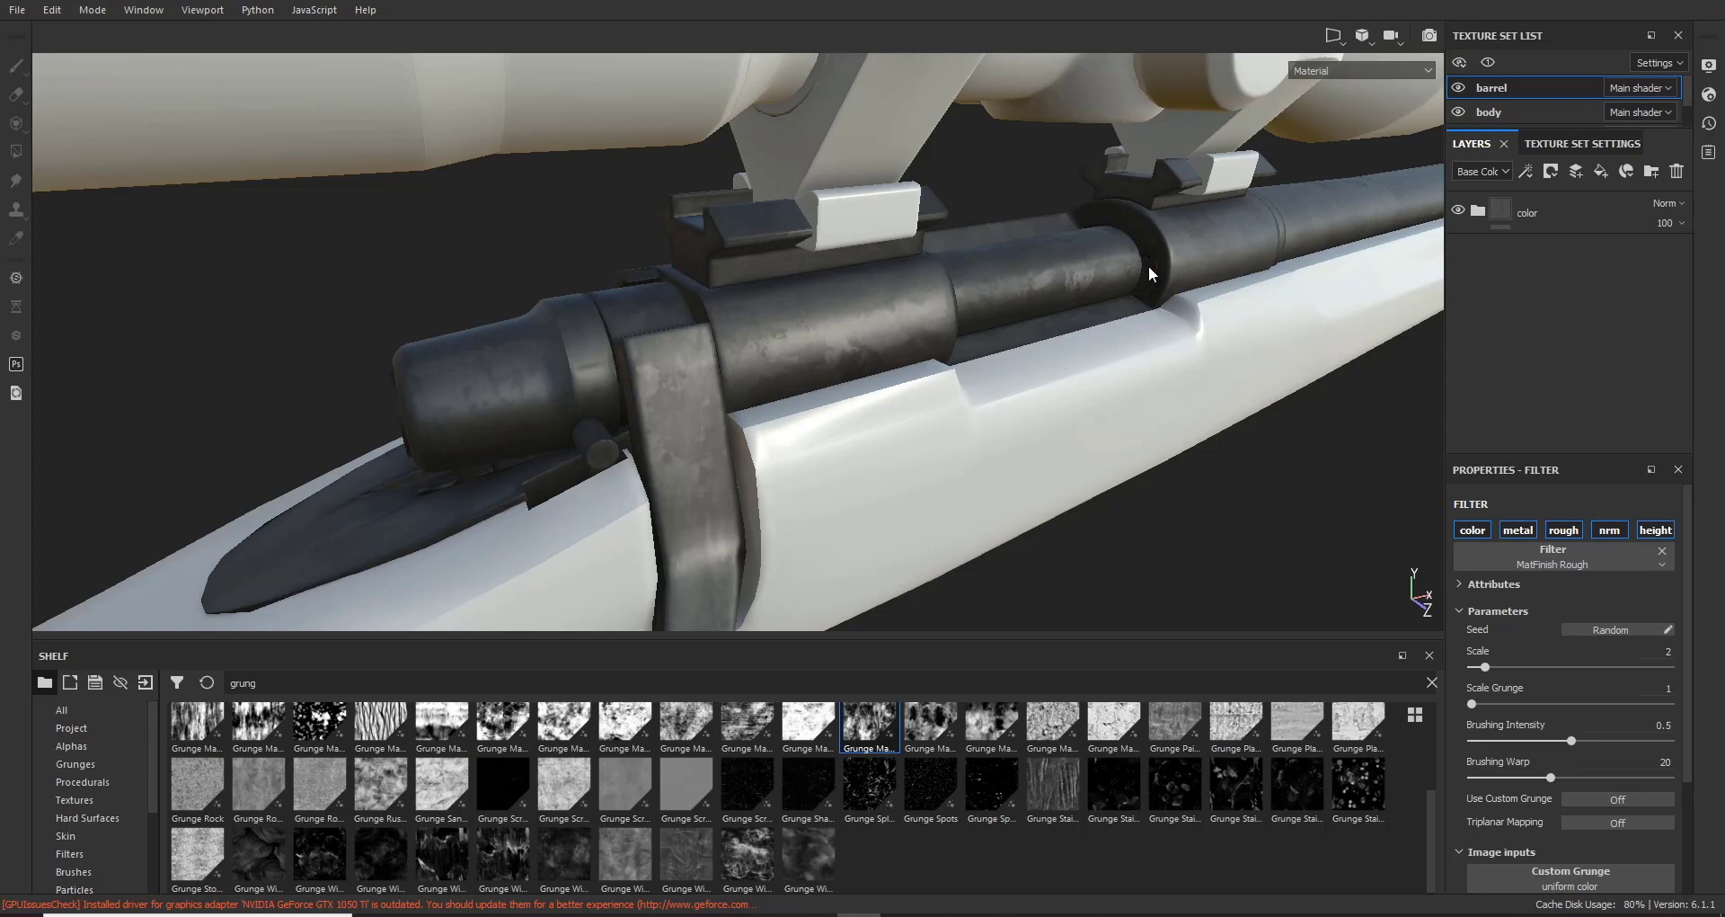
{"action": "left_click", "coordinate": [1569, 203]}
{"action": "left_click", "coordinate": [1605, 171]}
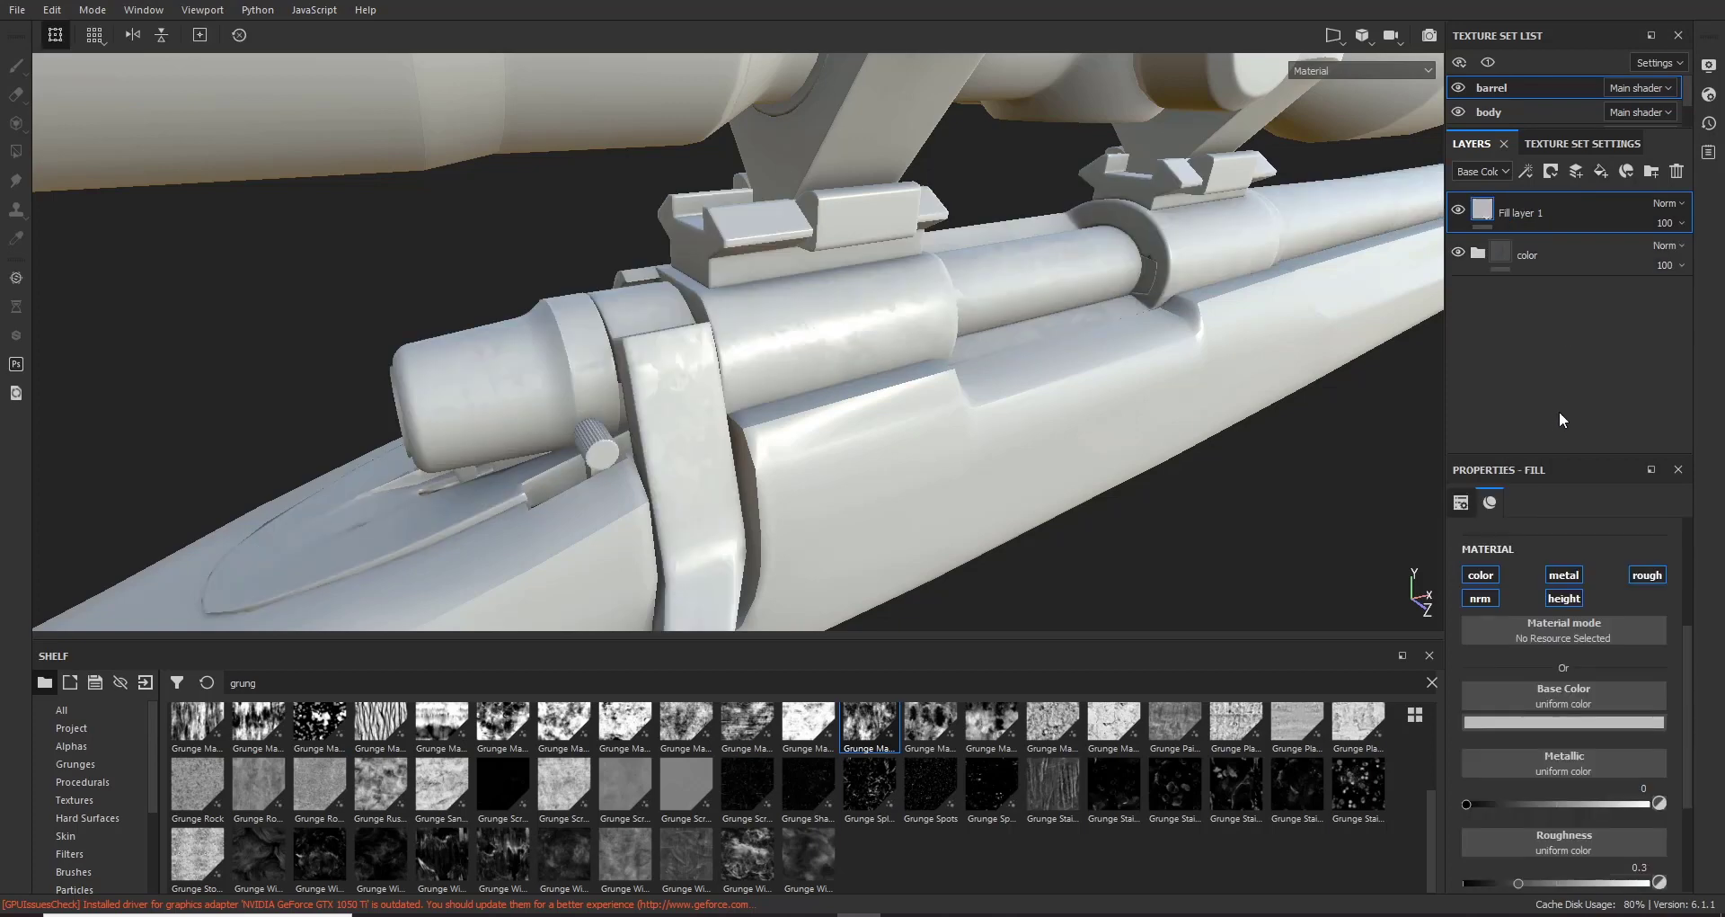
{"action": "double_click", "coordinate": [1544, 212]}
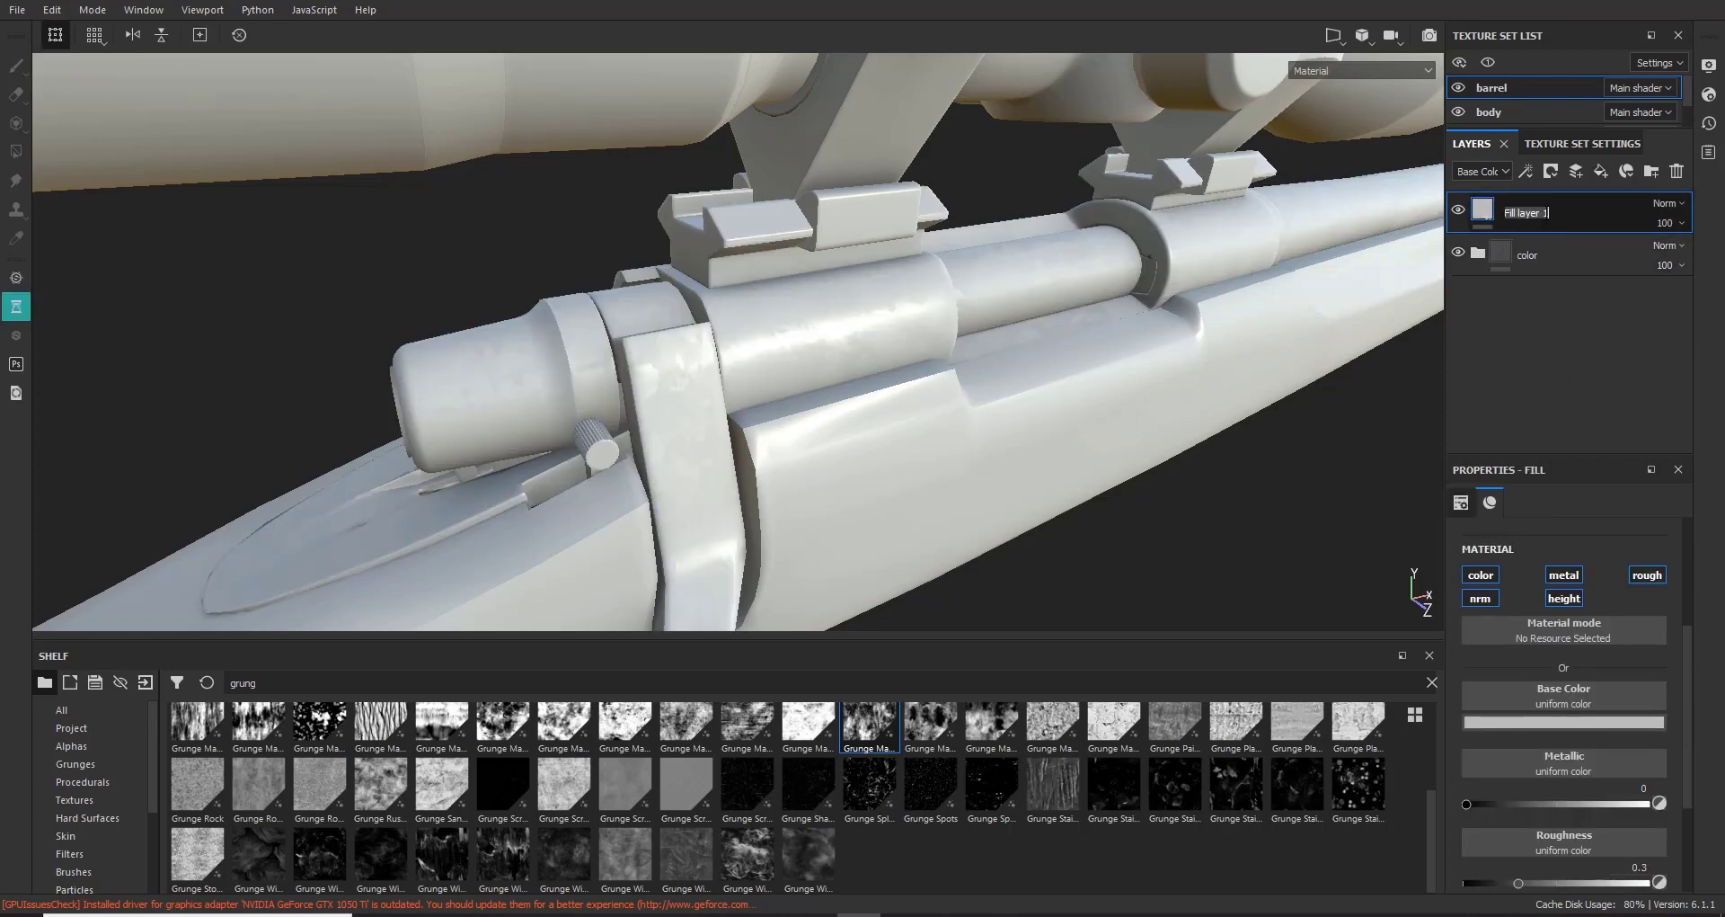
{"action": "type", "text": "shipped edges"}
{"action": "key", "text": "Return"}
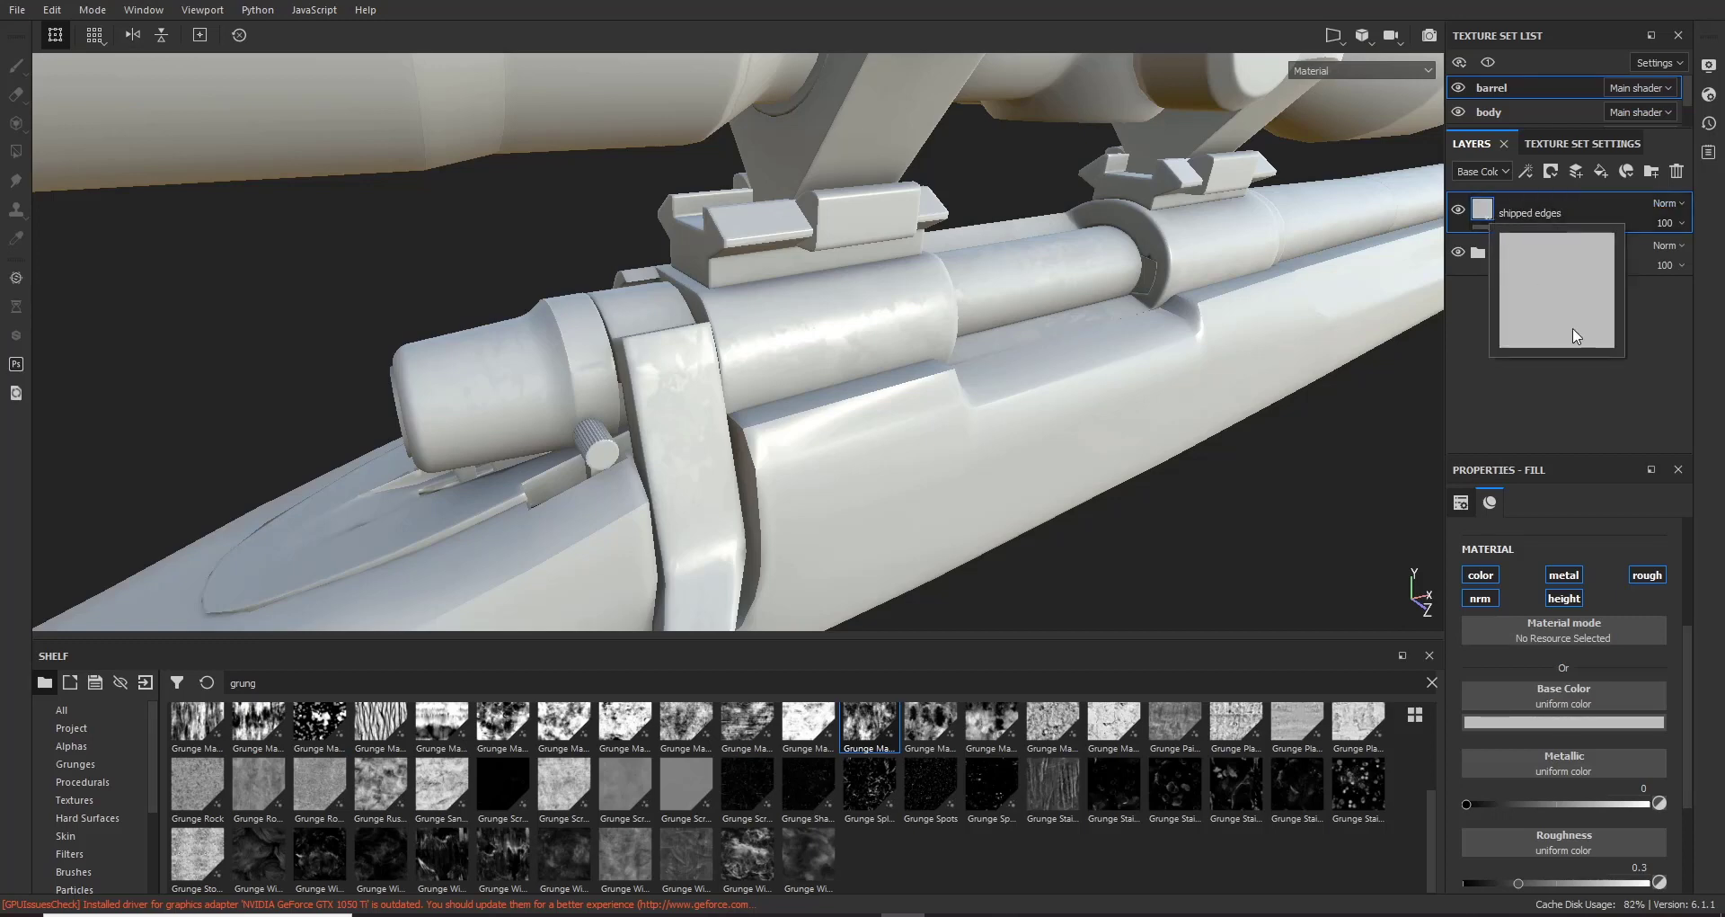
Step: Give the shipped edges layer a dark grey base color, metallic 1 and roughness 0.5
{"action": "left_click", "coordinate": [1635, 722]}
{"action": "left_click_drag", "start_coordinate": [1698, 791], "coordinate": [1701, 877]}
{"action": "left_click_drag", "start_coordinate": [1492, 805], "coordinate": [1653, 804]}
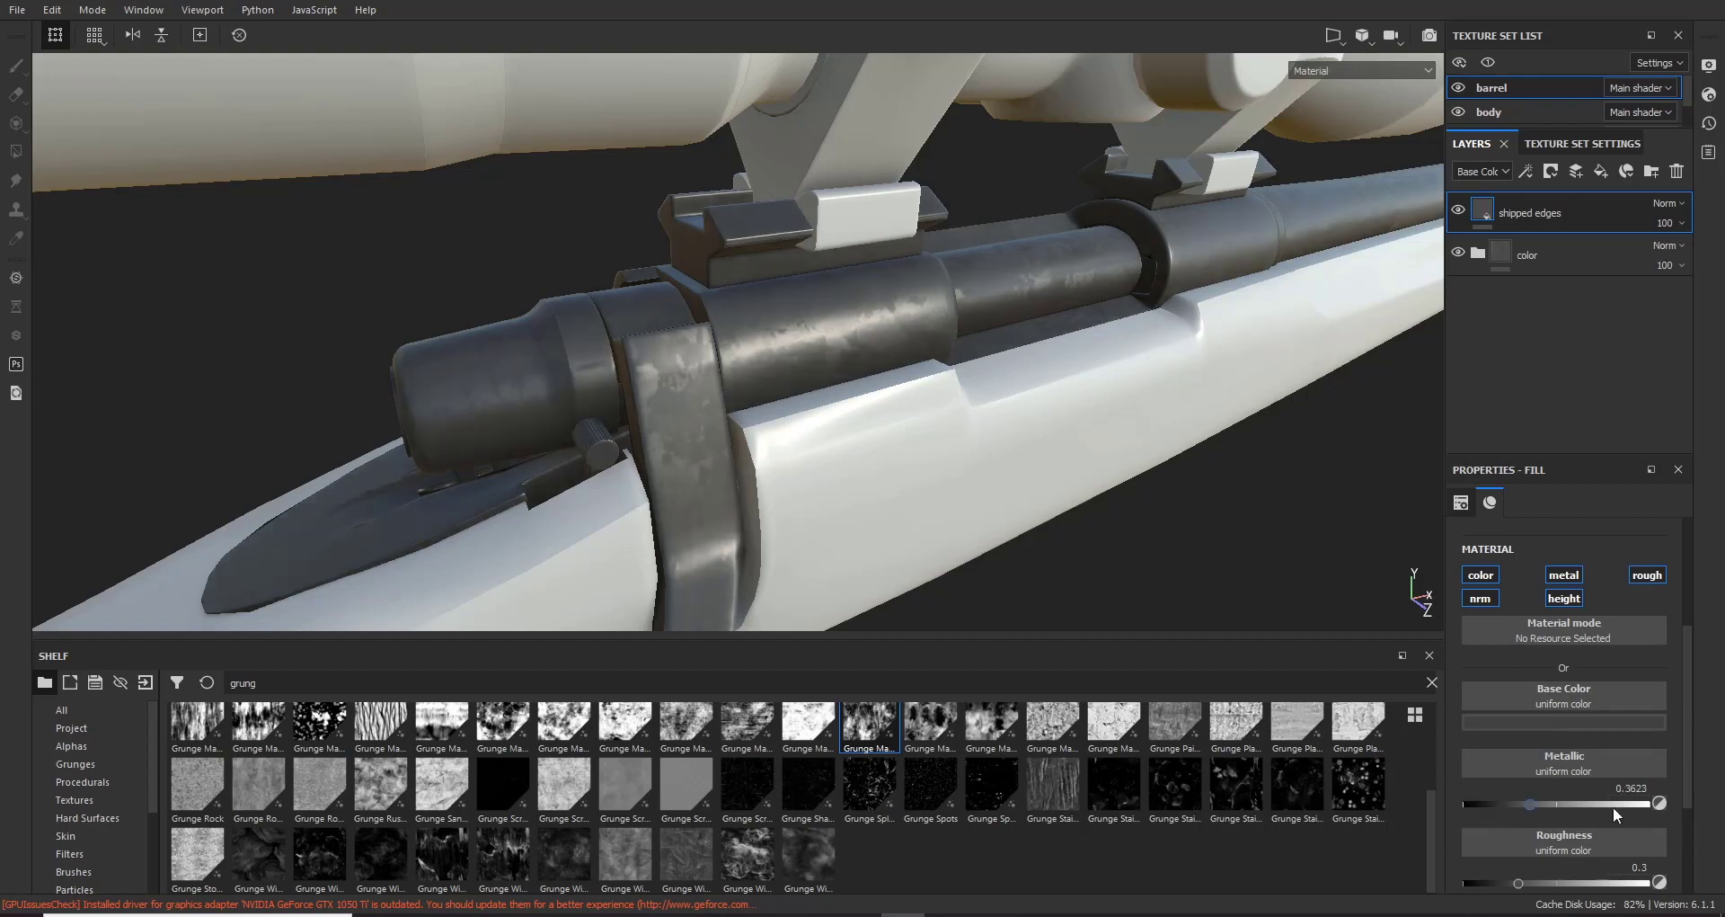
{"action": "left_click", "coordinate": [1615, 869]}
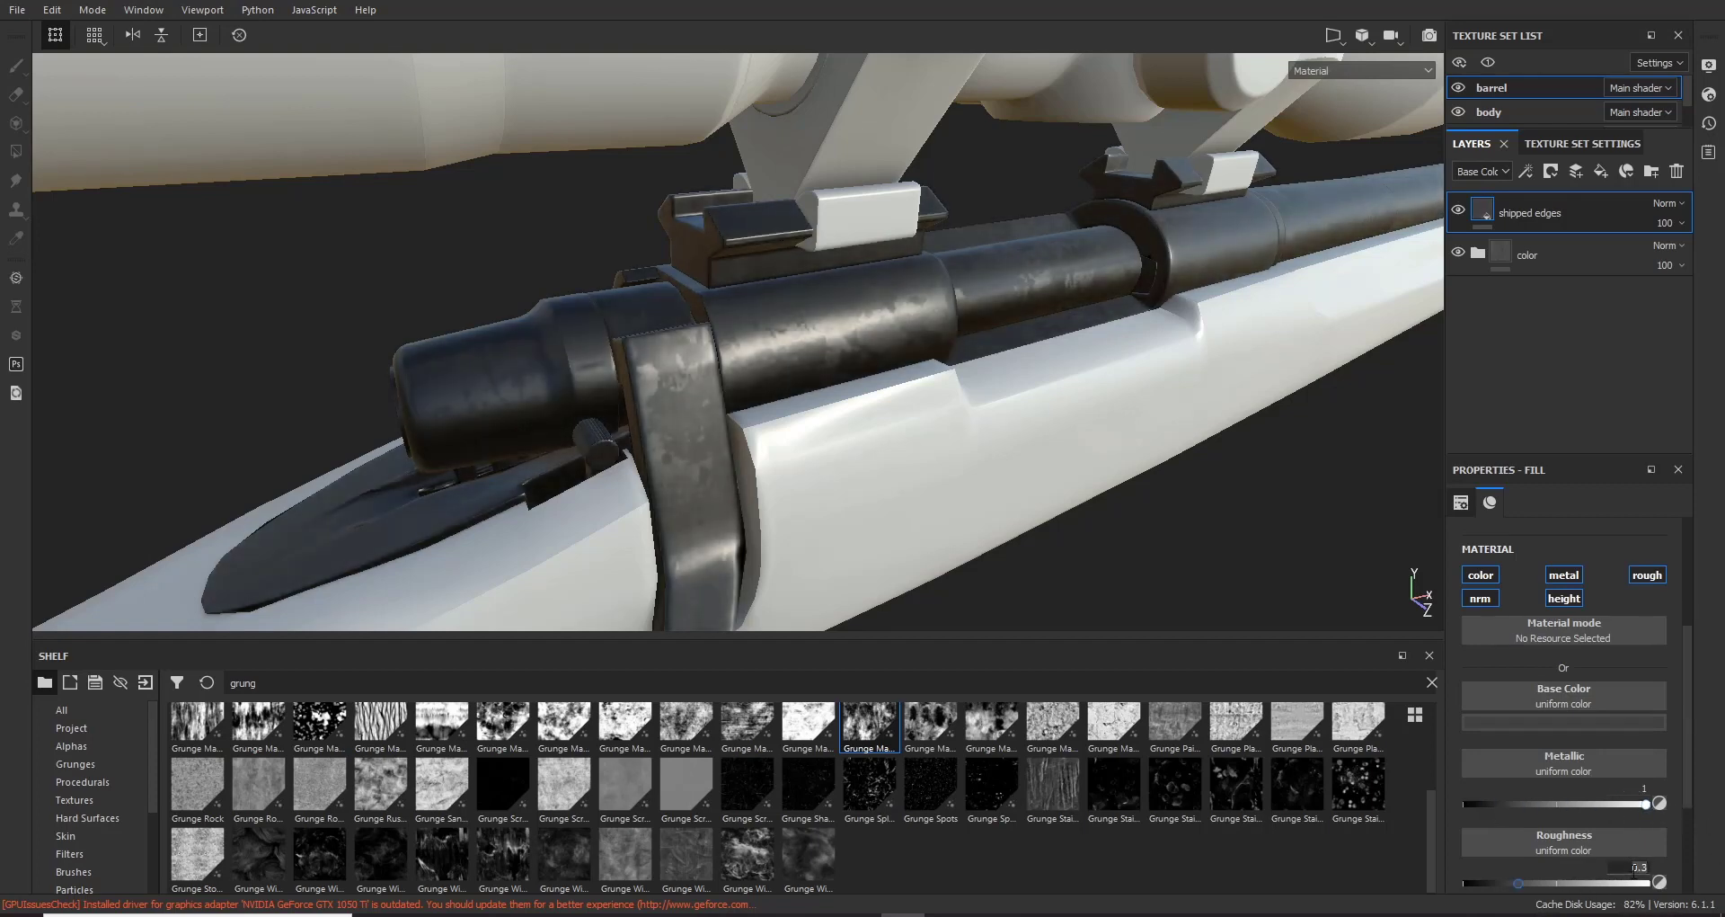
{"action": "type", "text": "0.5"}
{"action": "key", "text": "Return"}
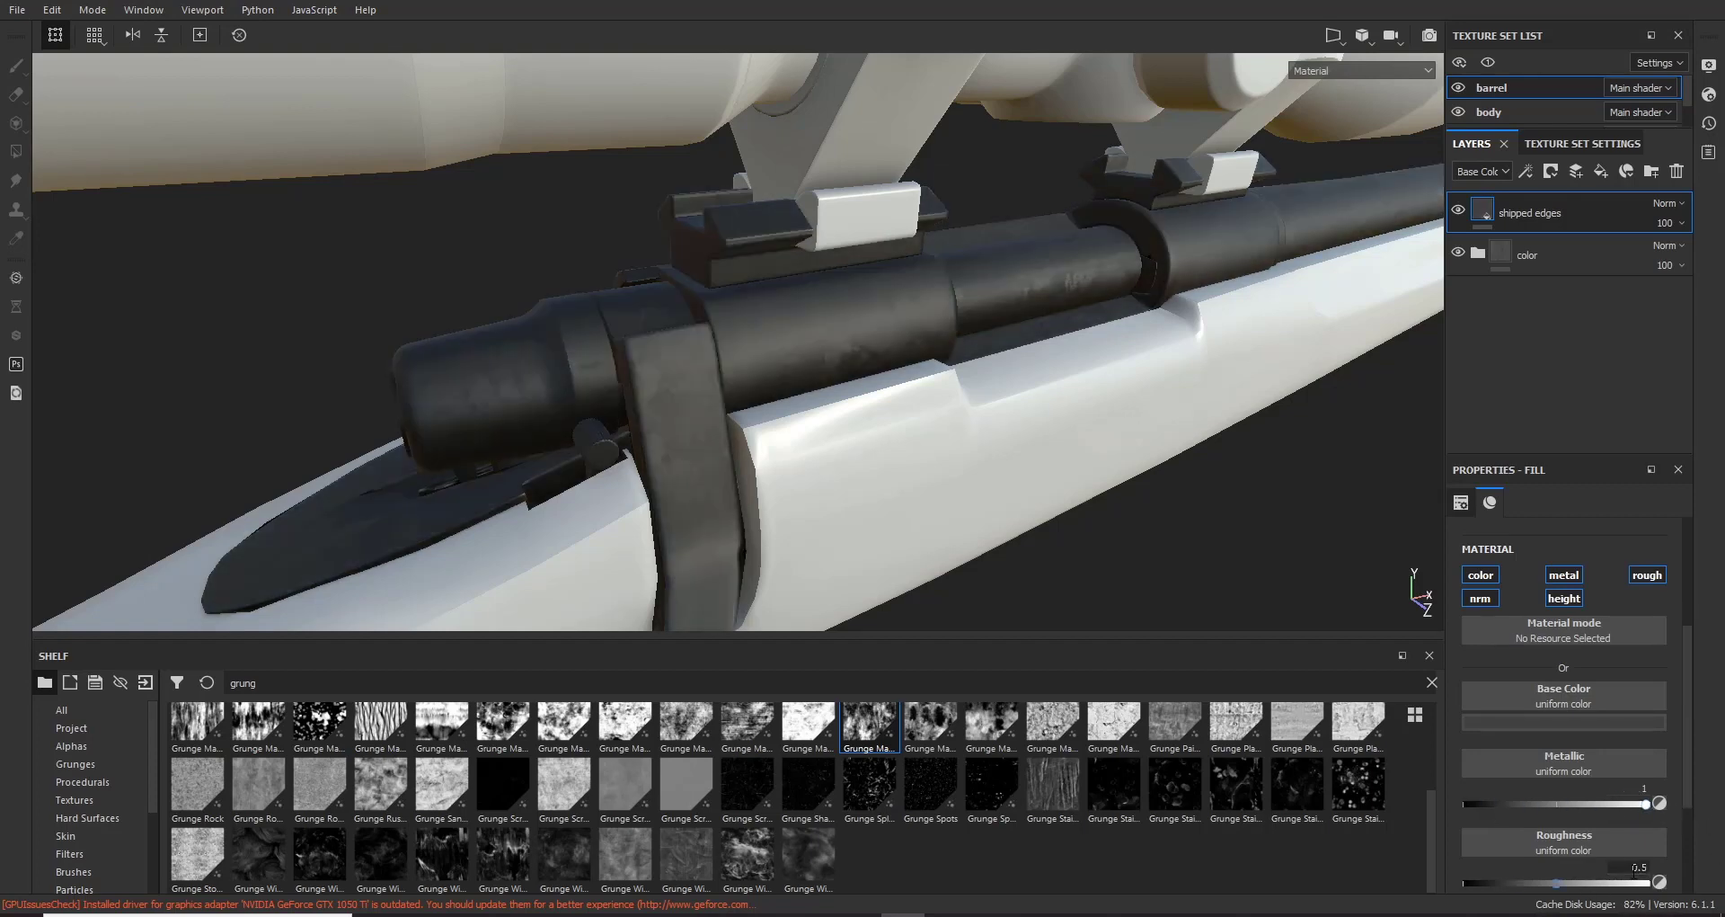
{"action": "scroll", "coordinate": [1686, 796], "scroll_direction": "down", "scroll_amount": 2}
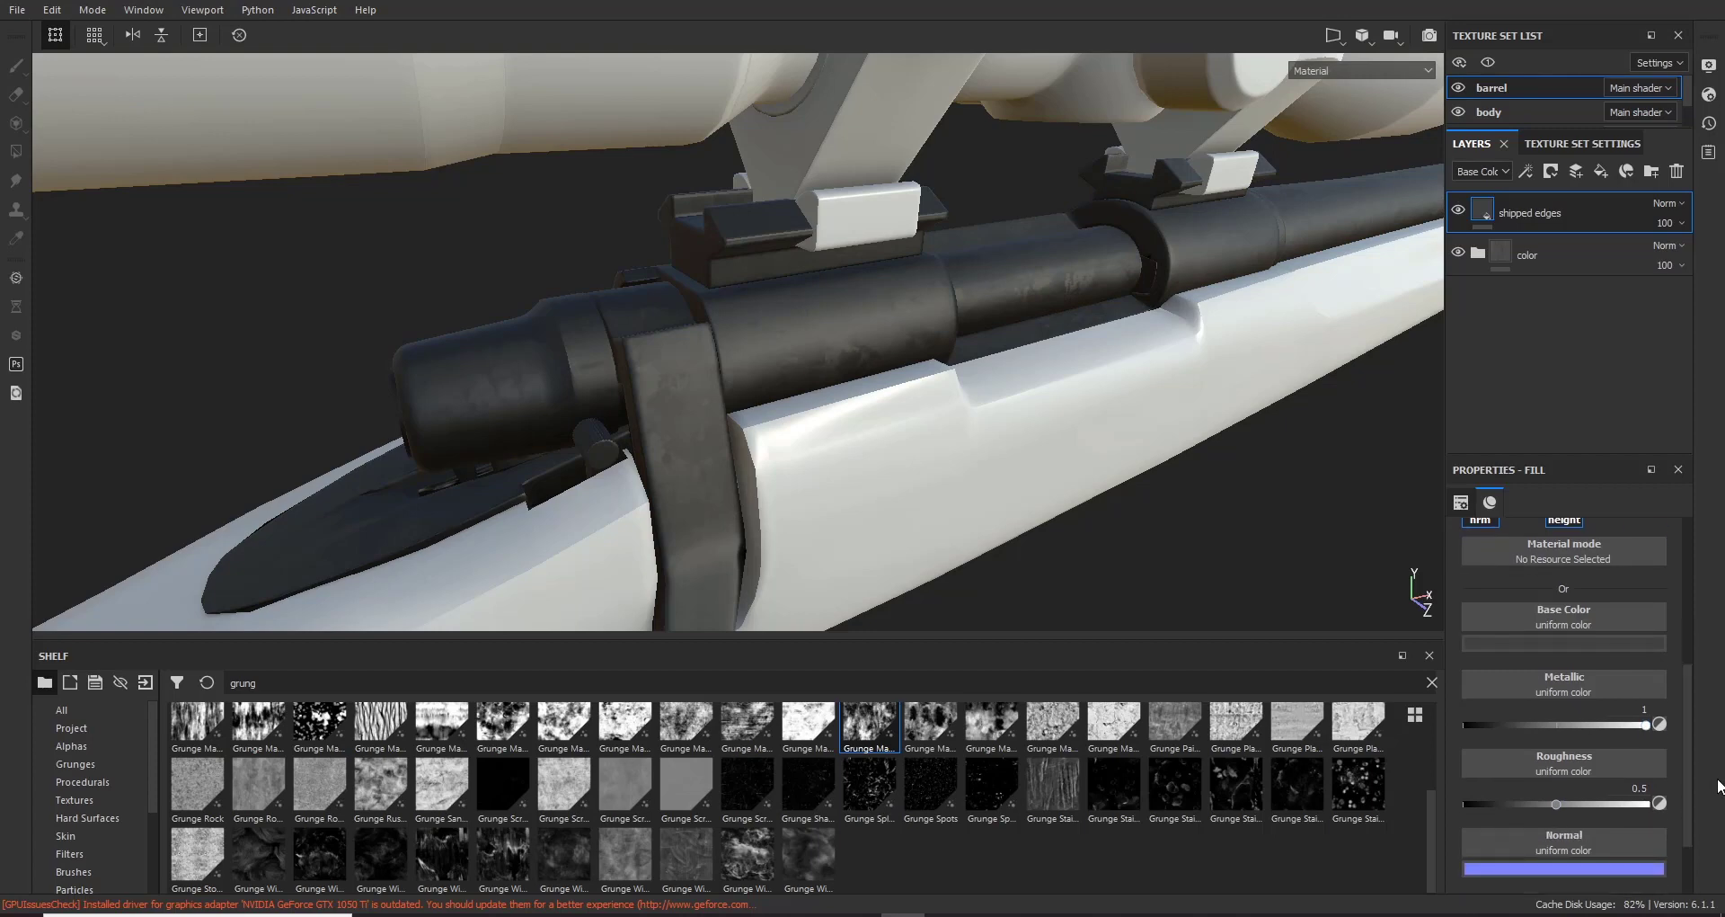
Step: Add a black mask with a Mask Editor generator to the shipped edges layer
{"action": "right_click", "coordinate": [1482, 204]}
{"action": "left_click", "coordinate": [1522, 235]}
{"action": "right_click", "coordinate": [1510, 209]}
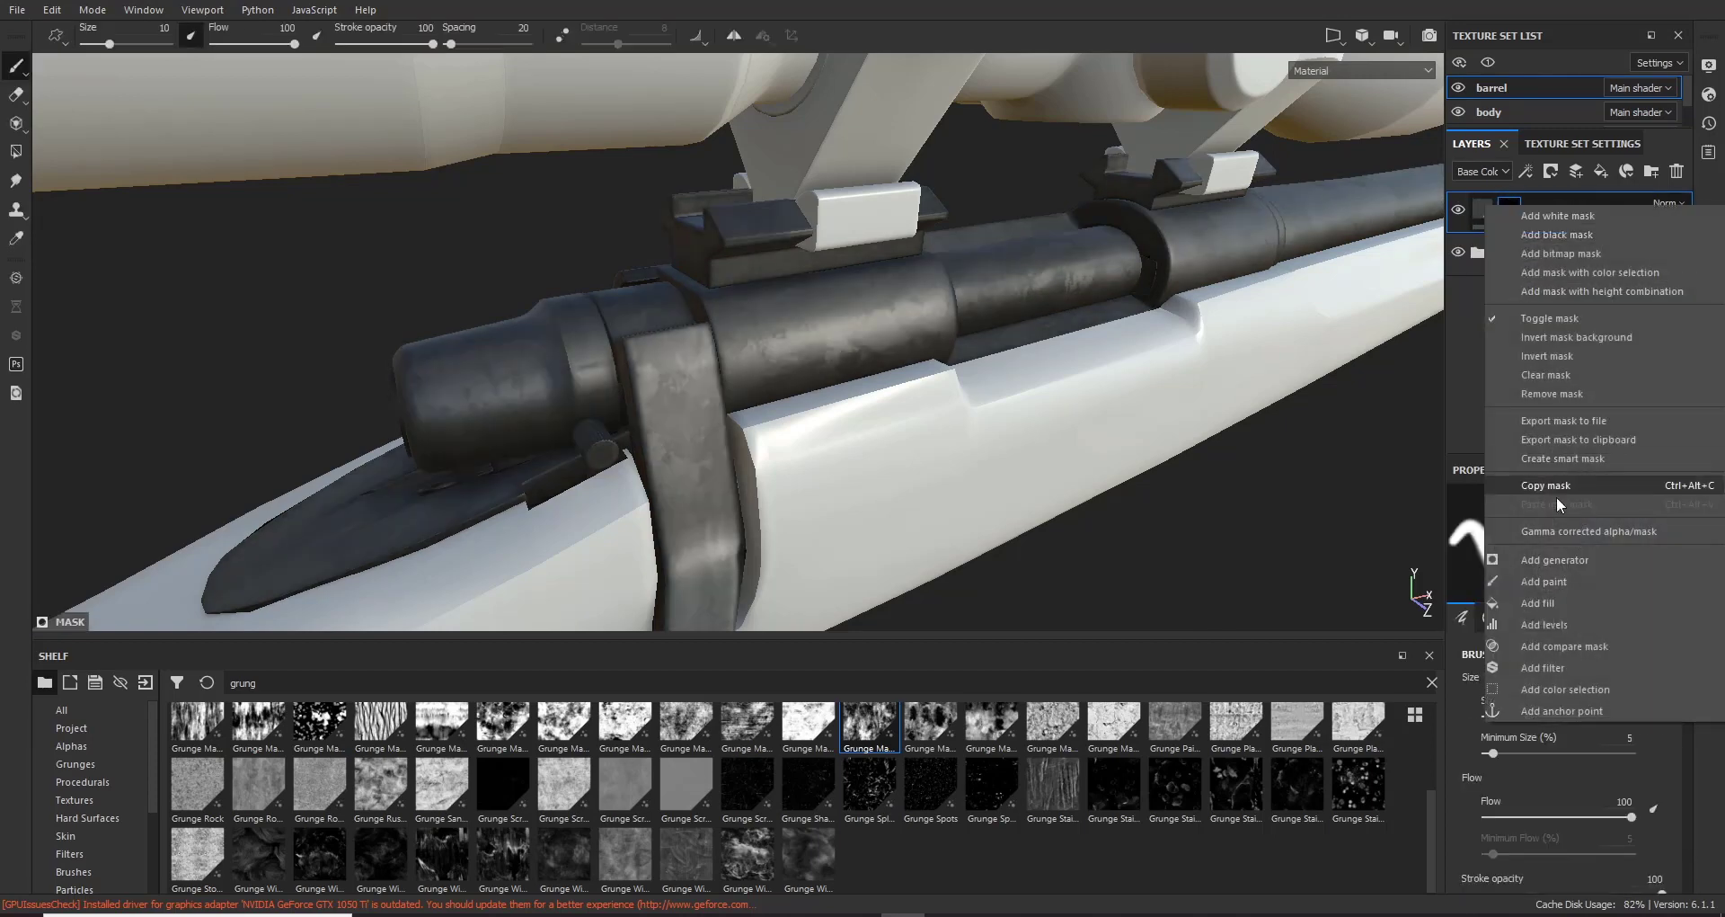
{"action": "left_click", "coordinate": [1566, 553]}
{"action": "left_click", "coordinate": [1570, 543]}
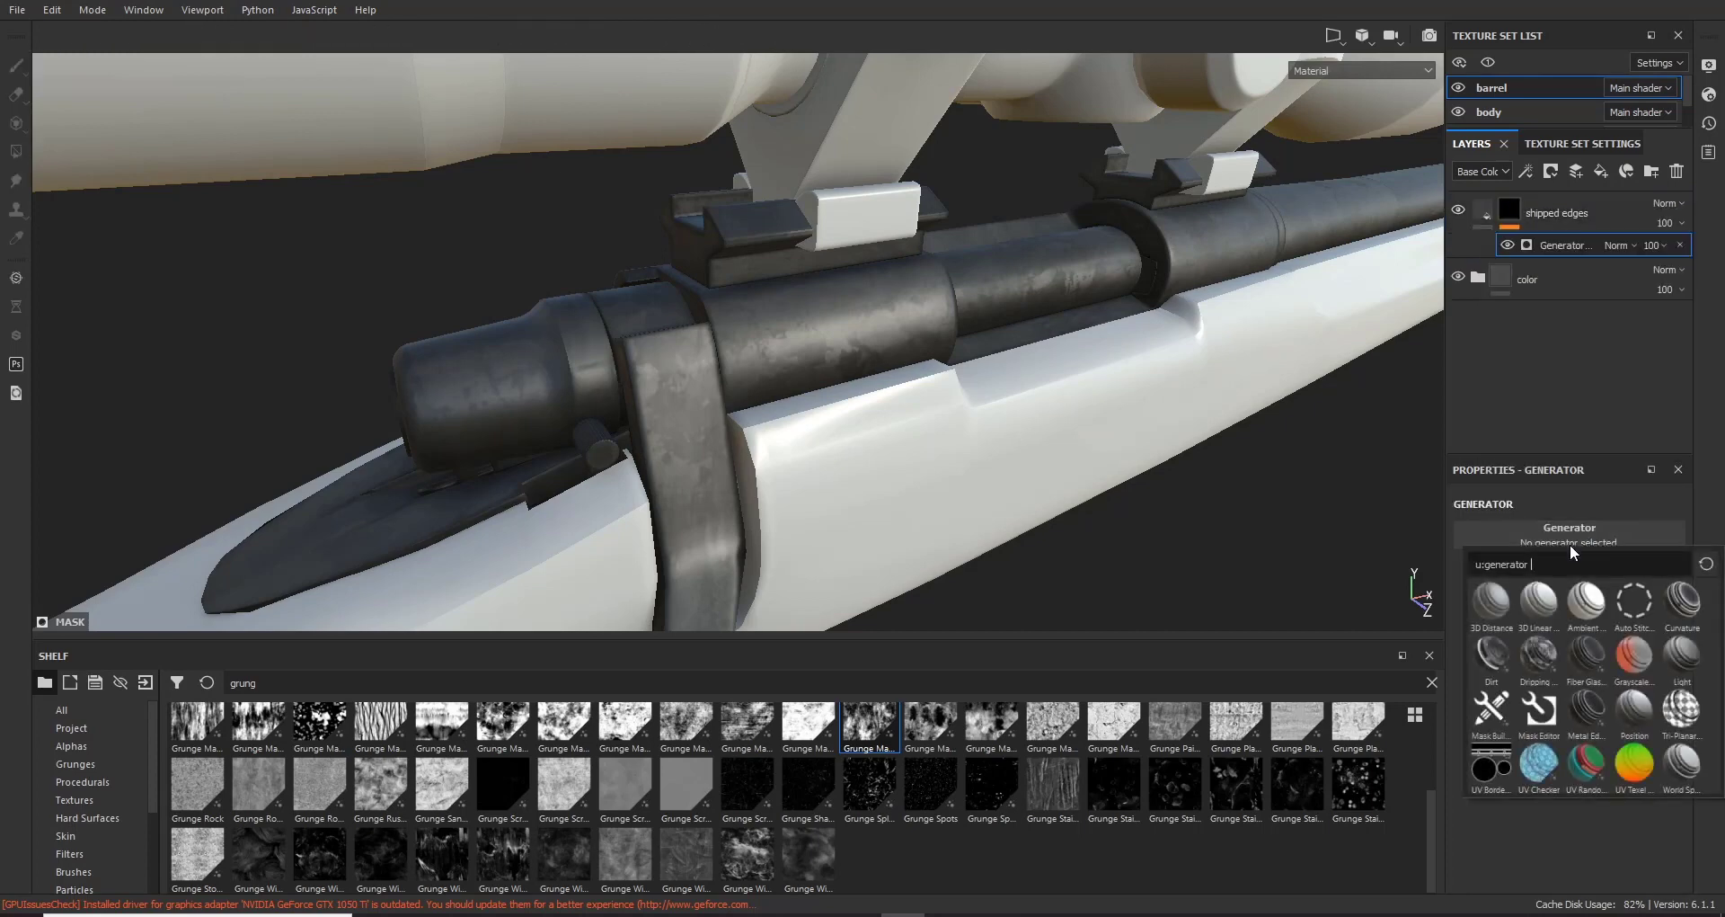
{"action": "left_click", "coordinate": [1539, 712]}
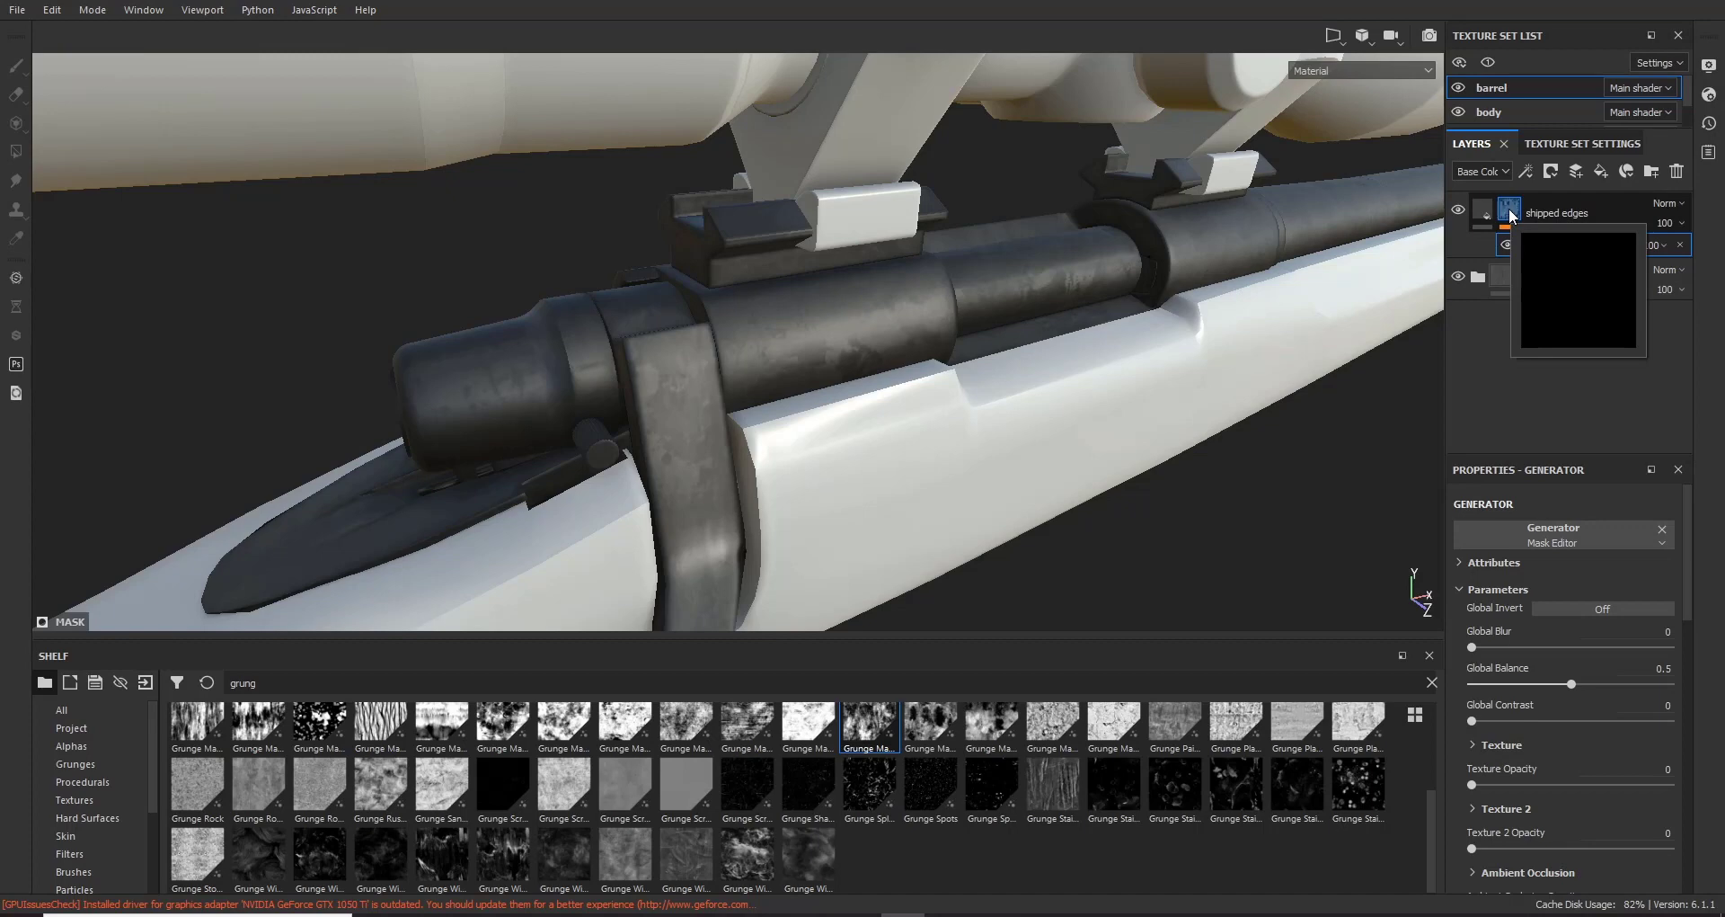
Step: Display the shipped edges mask and set the generator's Global Balance to 0.77 and Global Contrast to 0.7
{"action": "left_click", "coordinate": [1510, 212]}
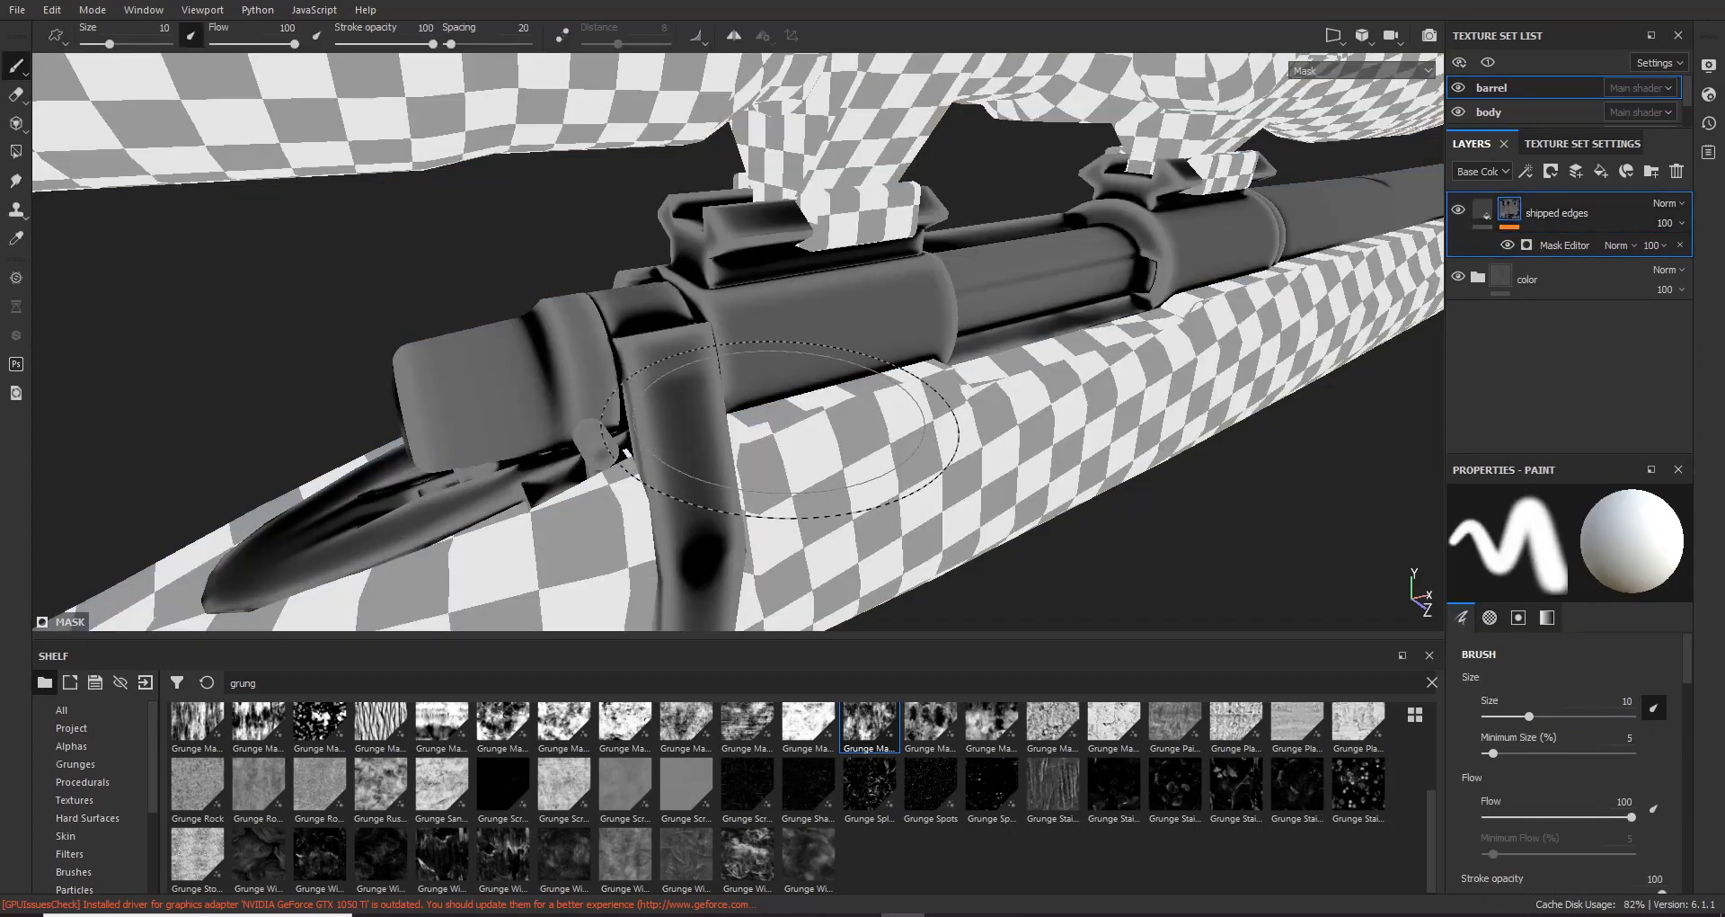
{"action": "left_click", "coordinate": [1565, 243]}
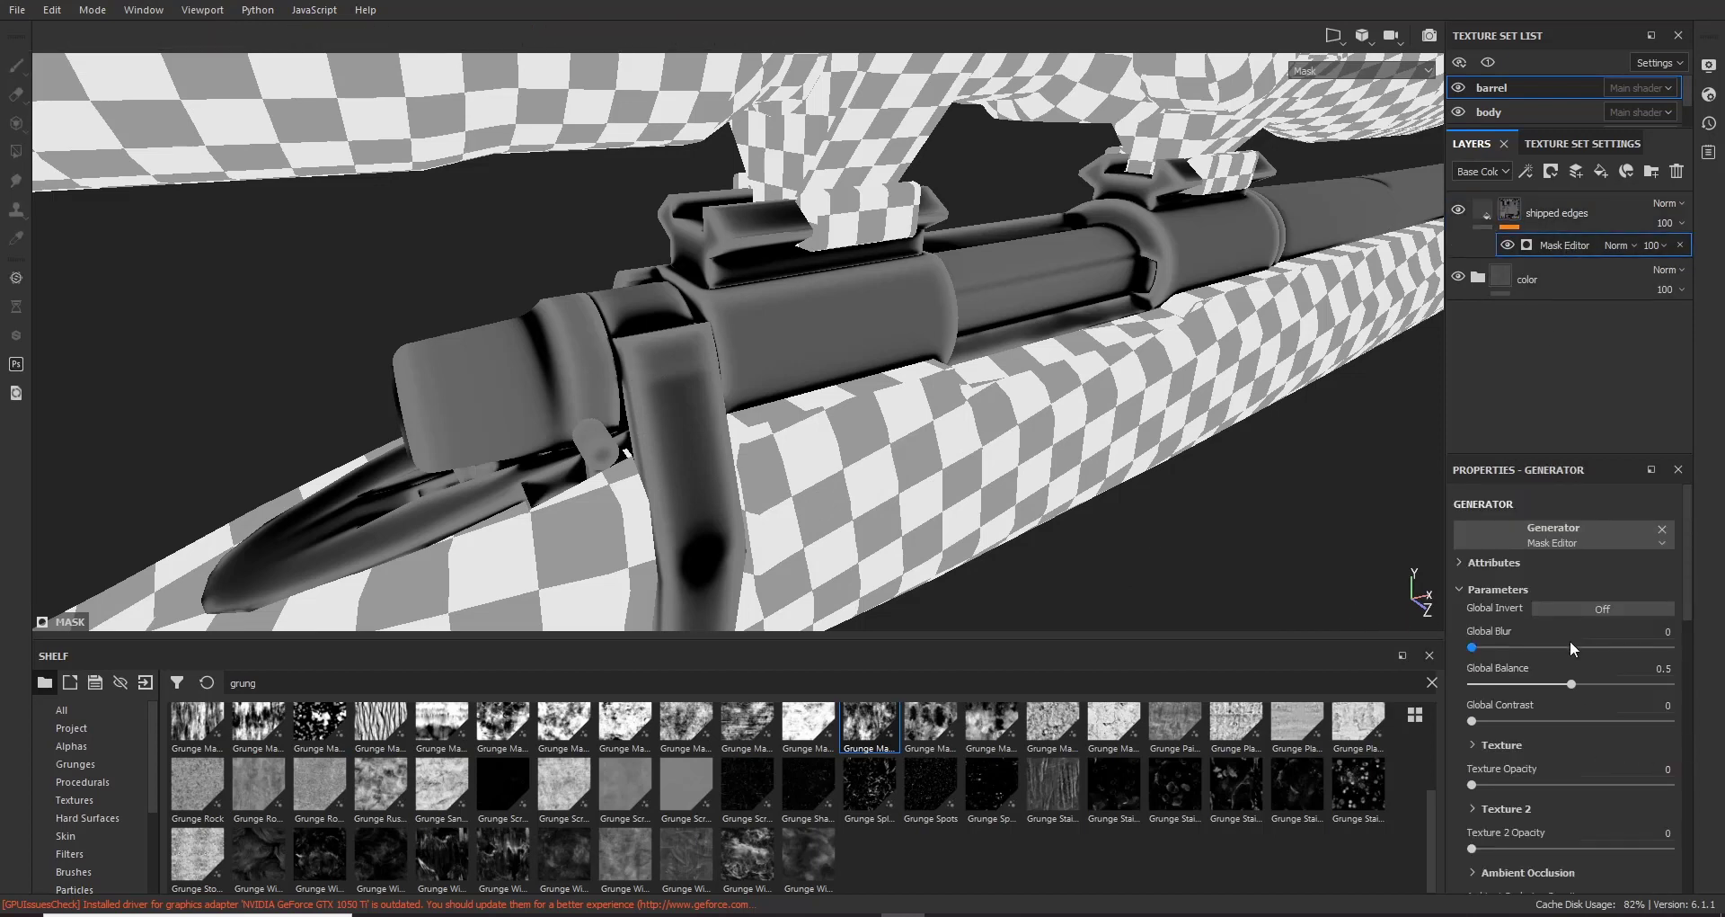
{"action": "left_click_drag", "start_coordinate": [1572, 683], "coordinate": [1625, 692]}
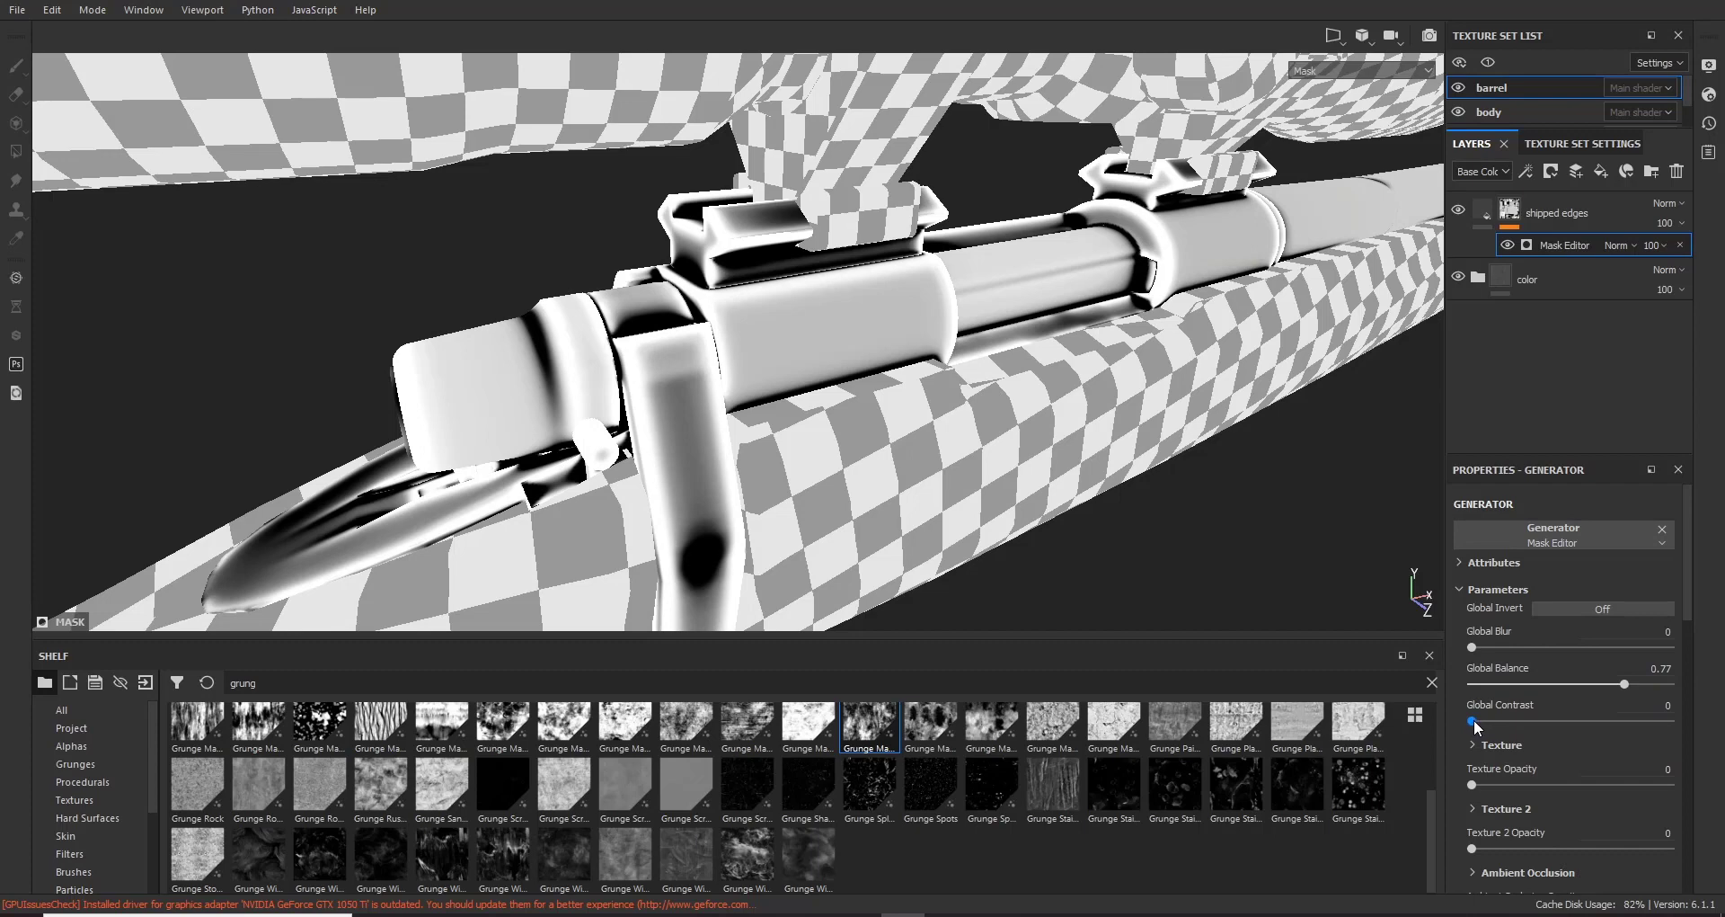
{"action": "left_click_drag", "start_coordinate": [1475, 720], "coordinate": [1613, 737]}
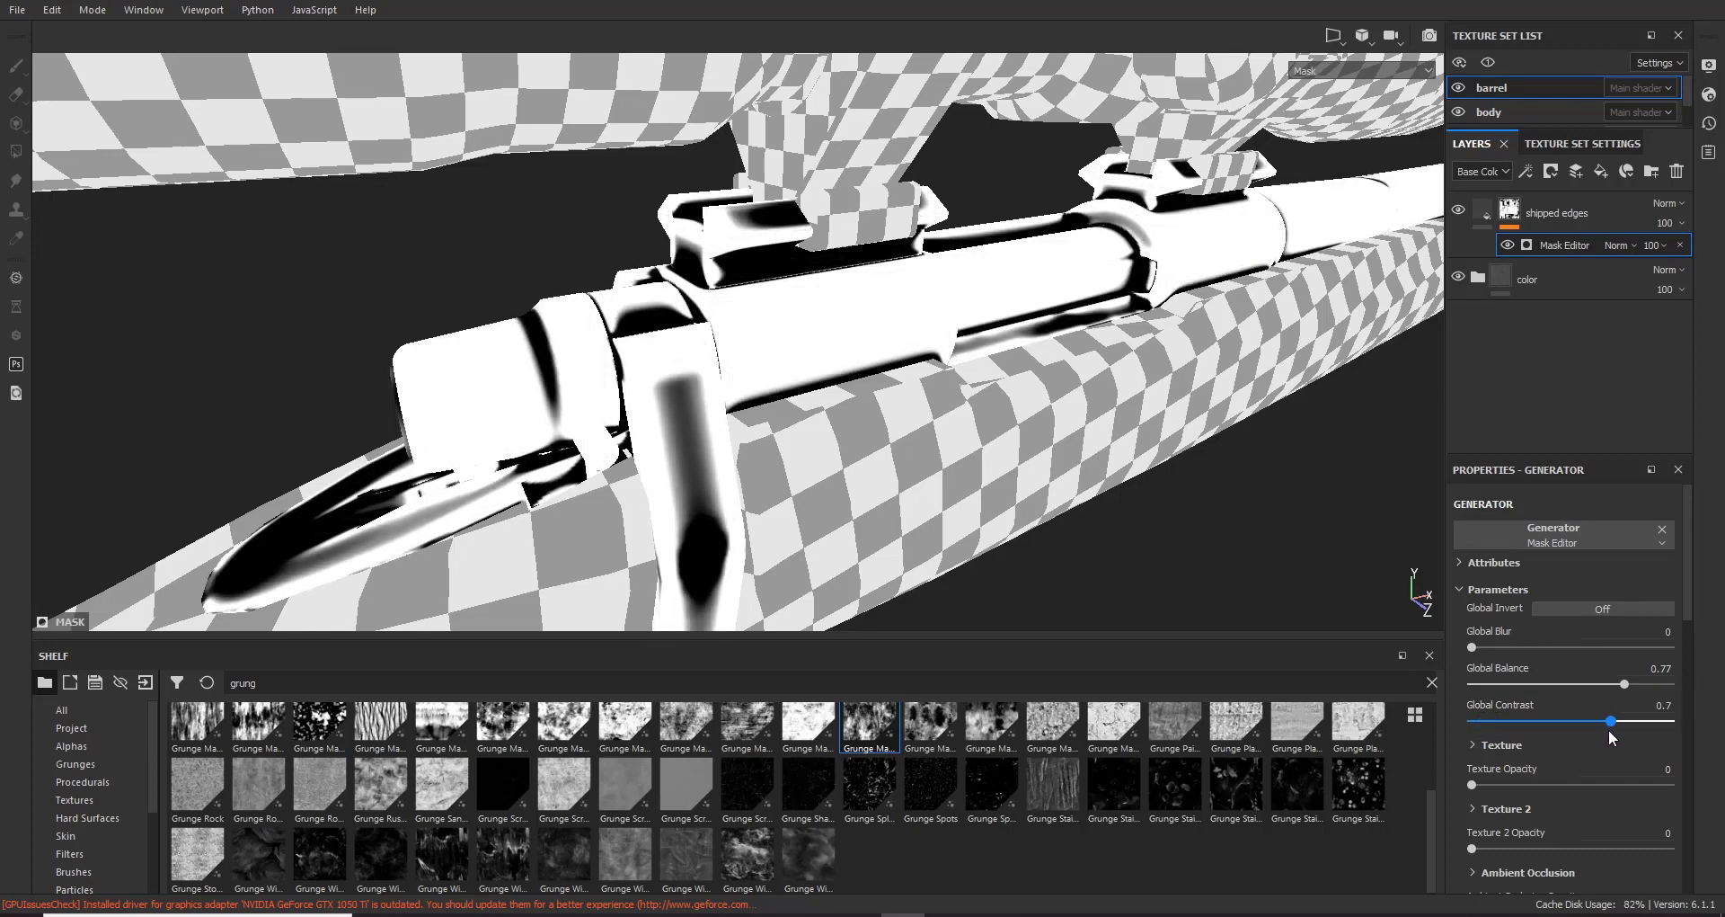
Step: Examine the edge mask up close, then the barrel's material from another angle and under different lighting
{"action": "scroll", "coordinate": [661, 236], "scroll_direction": "up", "scroll_amount": 3}
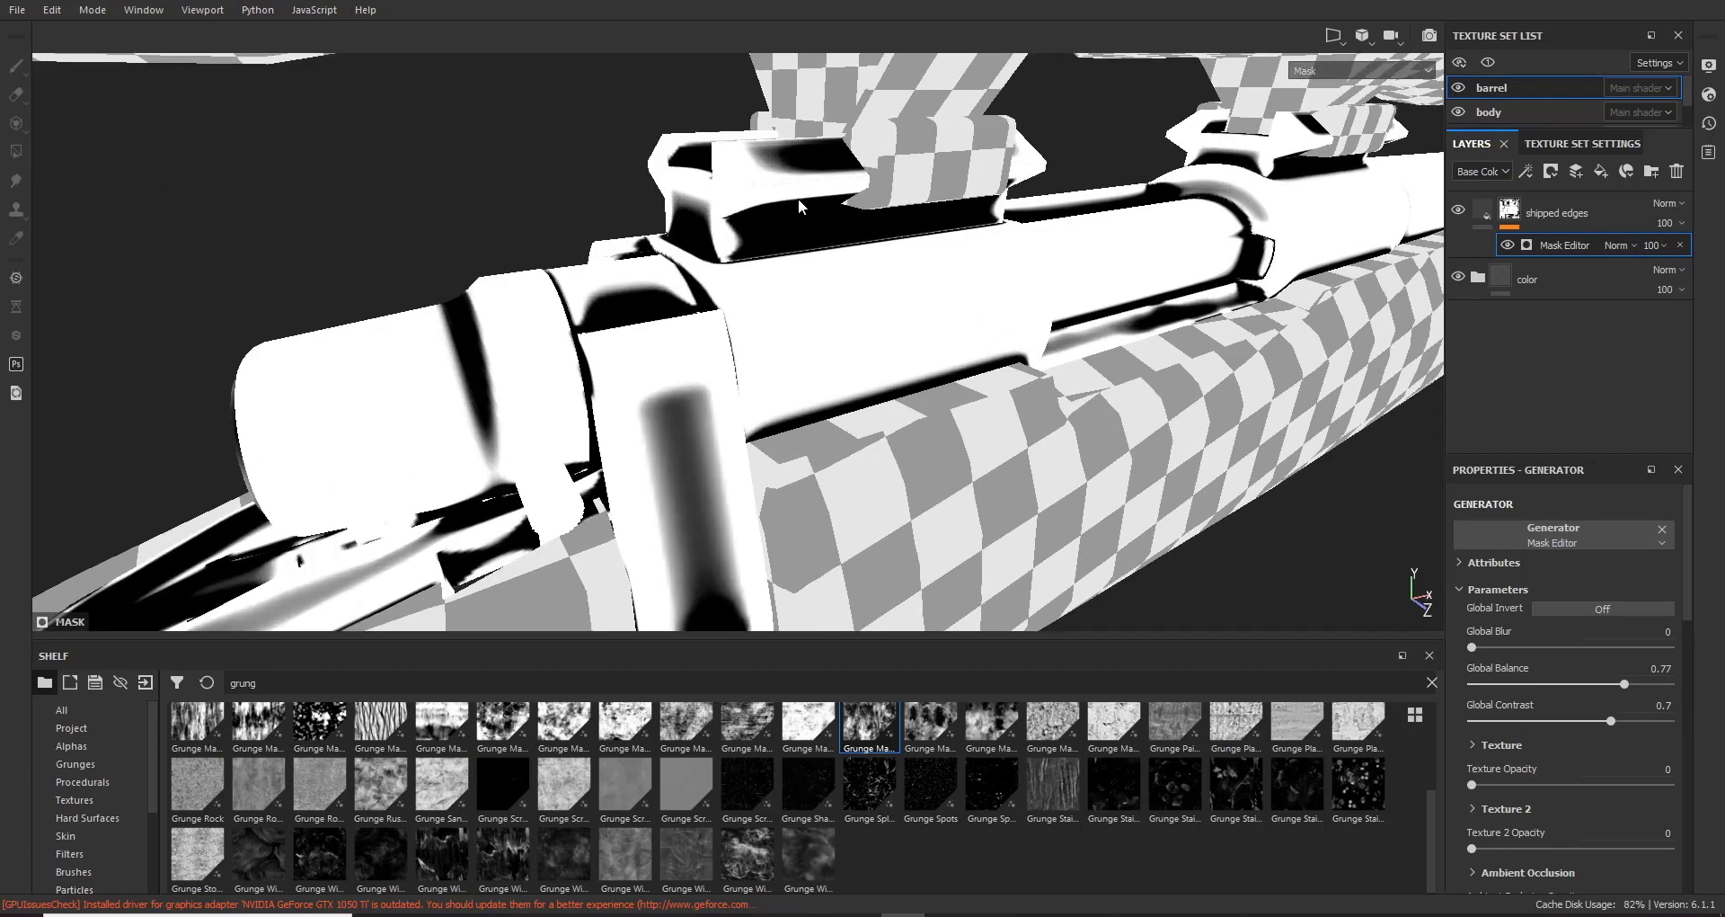
{"action": "left_click", "coordinate": [1509, 210]}
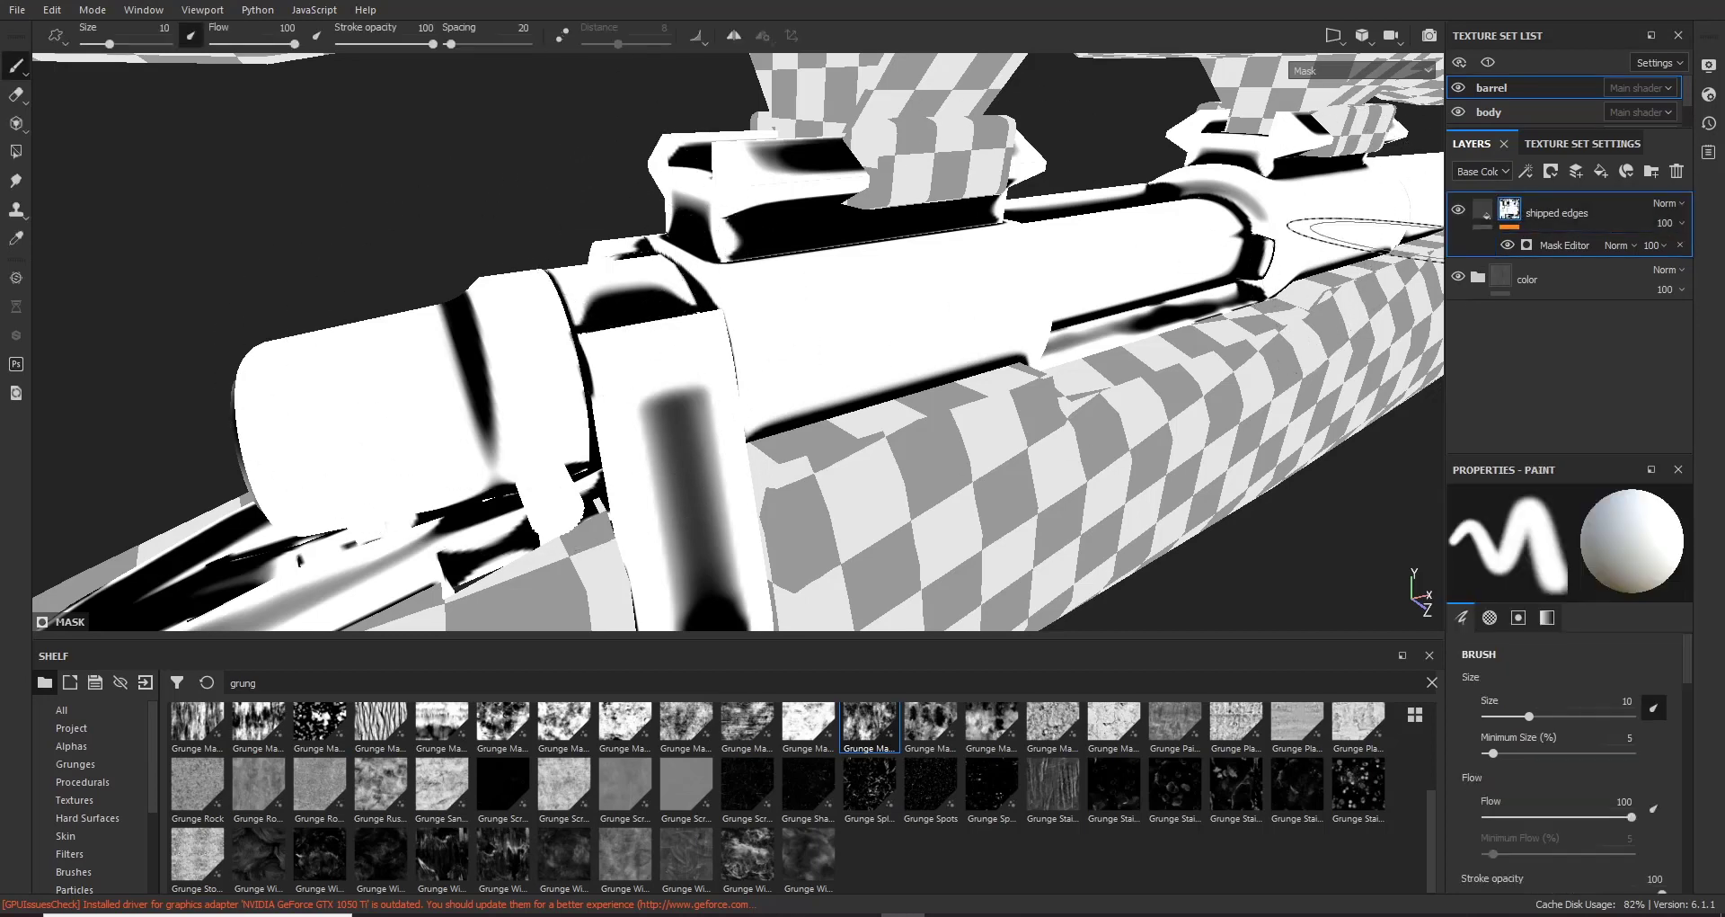
{"action": "left_click", "coordinate": [1483, 211]}
{"action": "scroll", "coordinate": [721, 169], "scroll_direction": "up", "scroll_amount": 2}
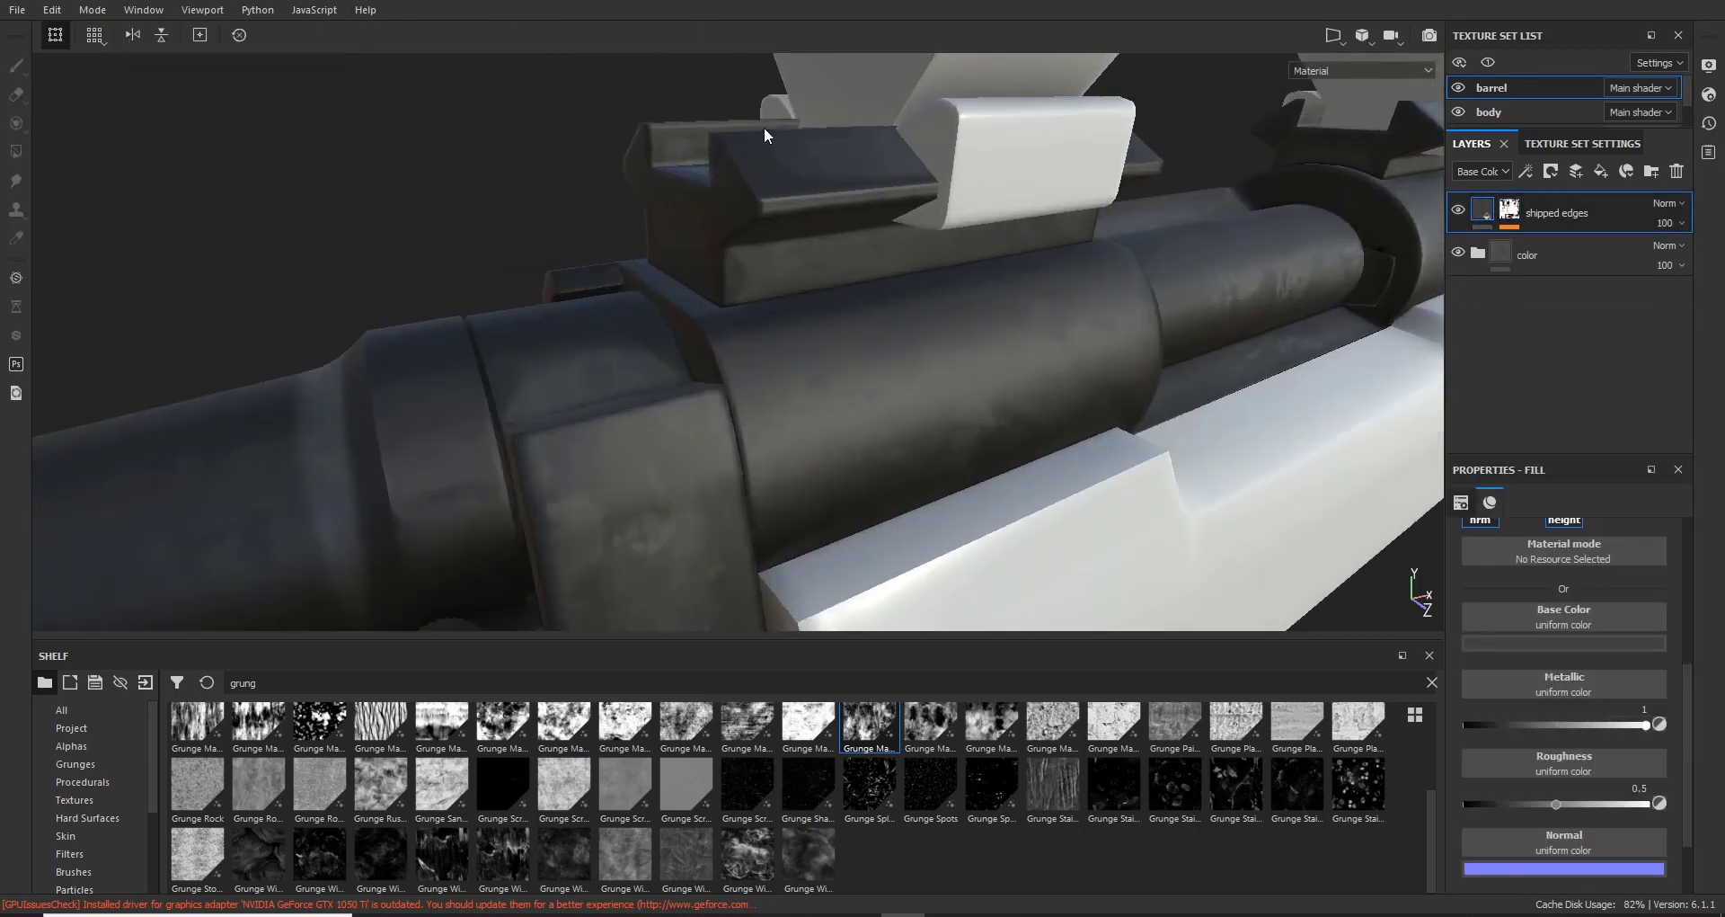
{"action": "left_click_drag", "start_coordinate": [765, 129], "coordinate": [780, 209], "text": "alt"}
{"action": "mouse_move", "coordinate": [780, 208]}
{"action": "right_mouse_down", "text": "shift"}
{"action": "mouse_move", "coordinate": [828, 208]}
{"action": "mouse_move", "coordinate": [747, 229]}
{"action": "mouse_move", "coordinate": [755, 187]}
{"action": "right_mouse_up", "text": "shift"}
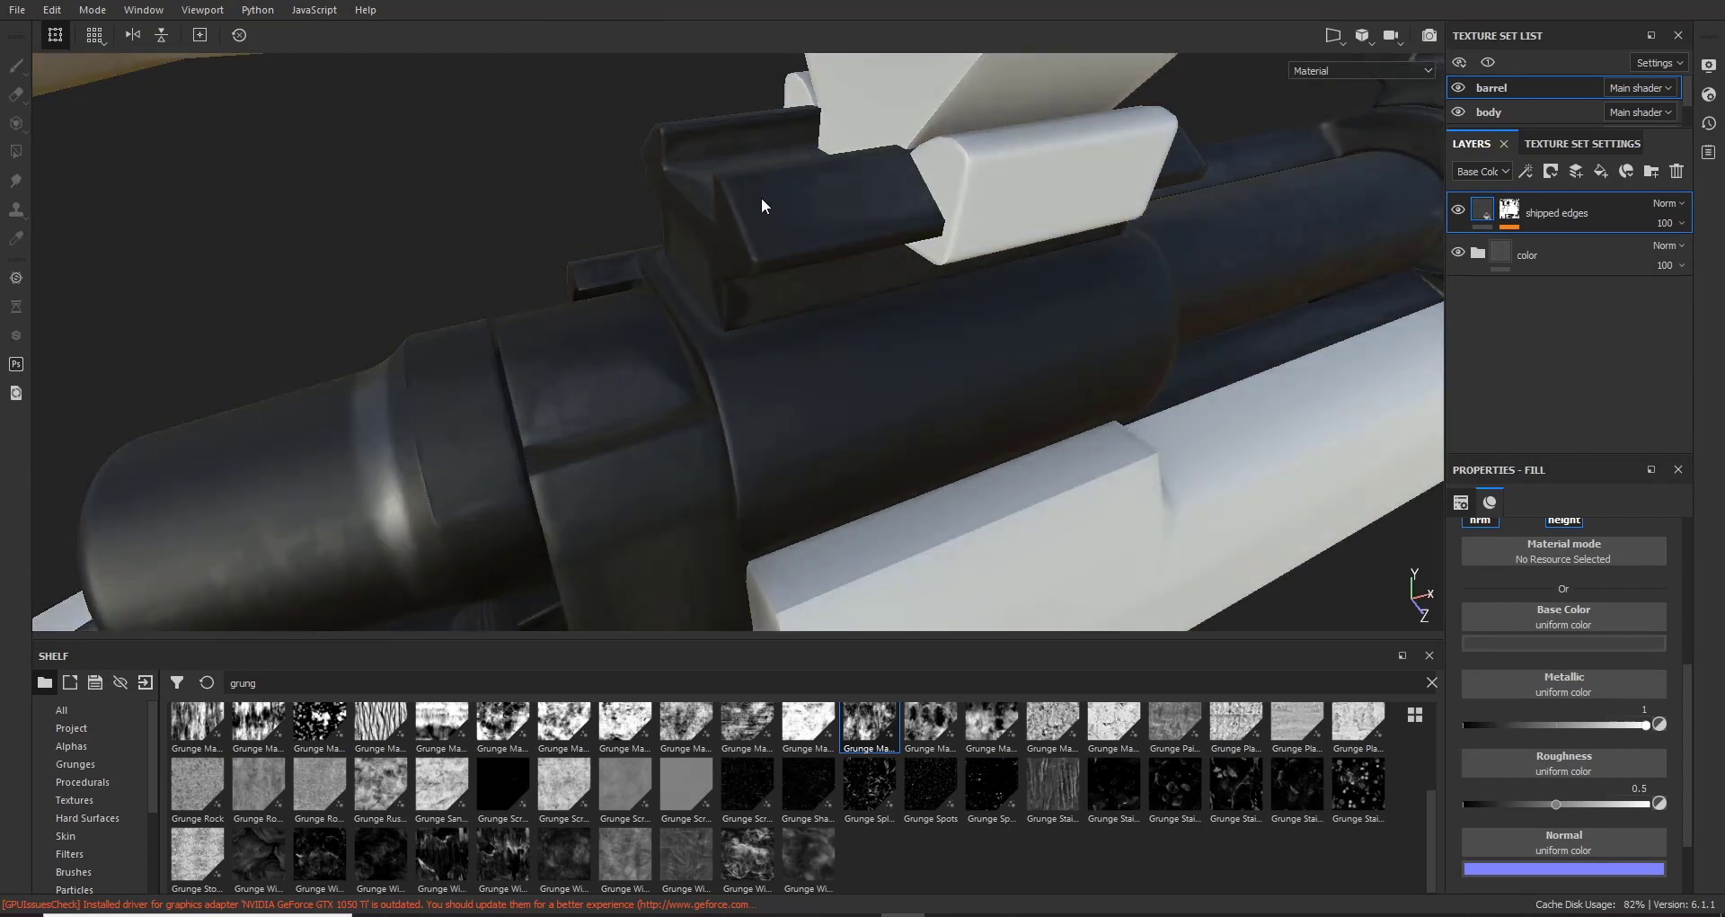
{"action": "right_click_drag", "start_coordinate": [864, 197], "coordinate": [768, 182], "text": "shift"}
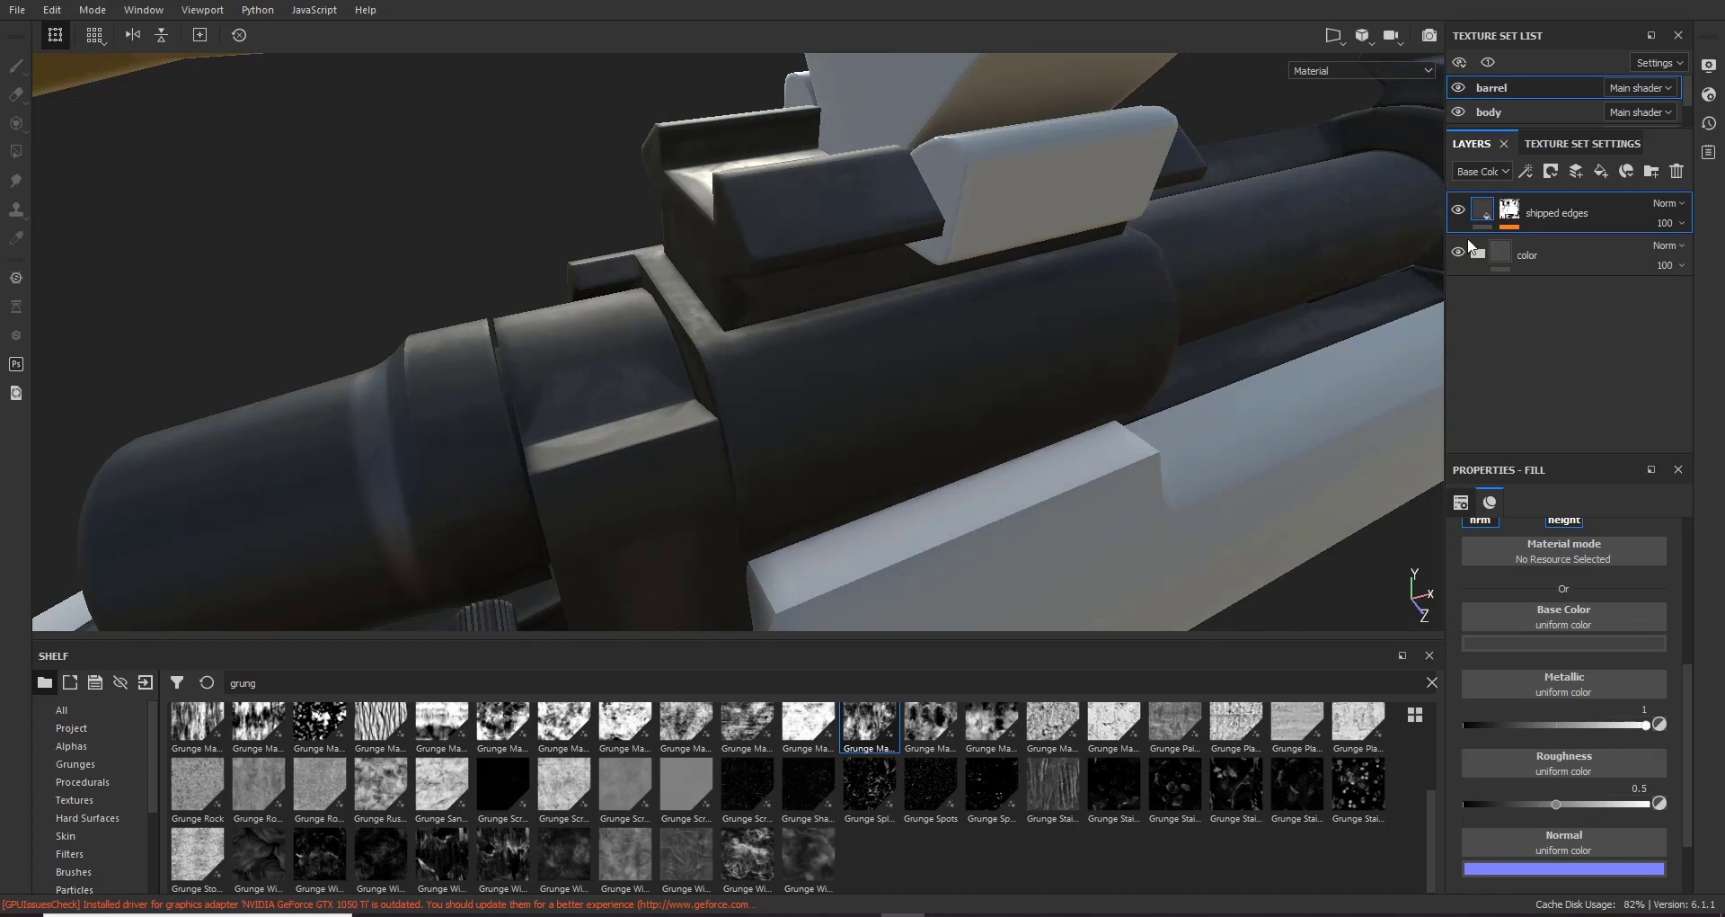
Step: Search the shelf for clouds and assign Clouds 3 as the Texture image input of the Mask Editor generator
{"action": "left_click", "coordinate": [1510, 215]}
{"action": "left_click", "coordinate": [1564, 240]}
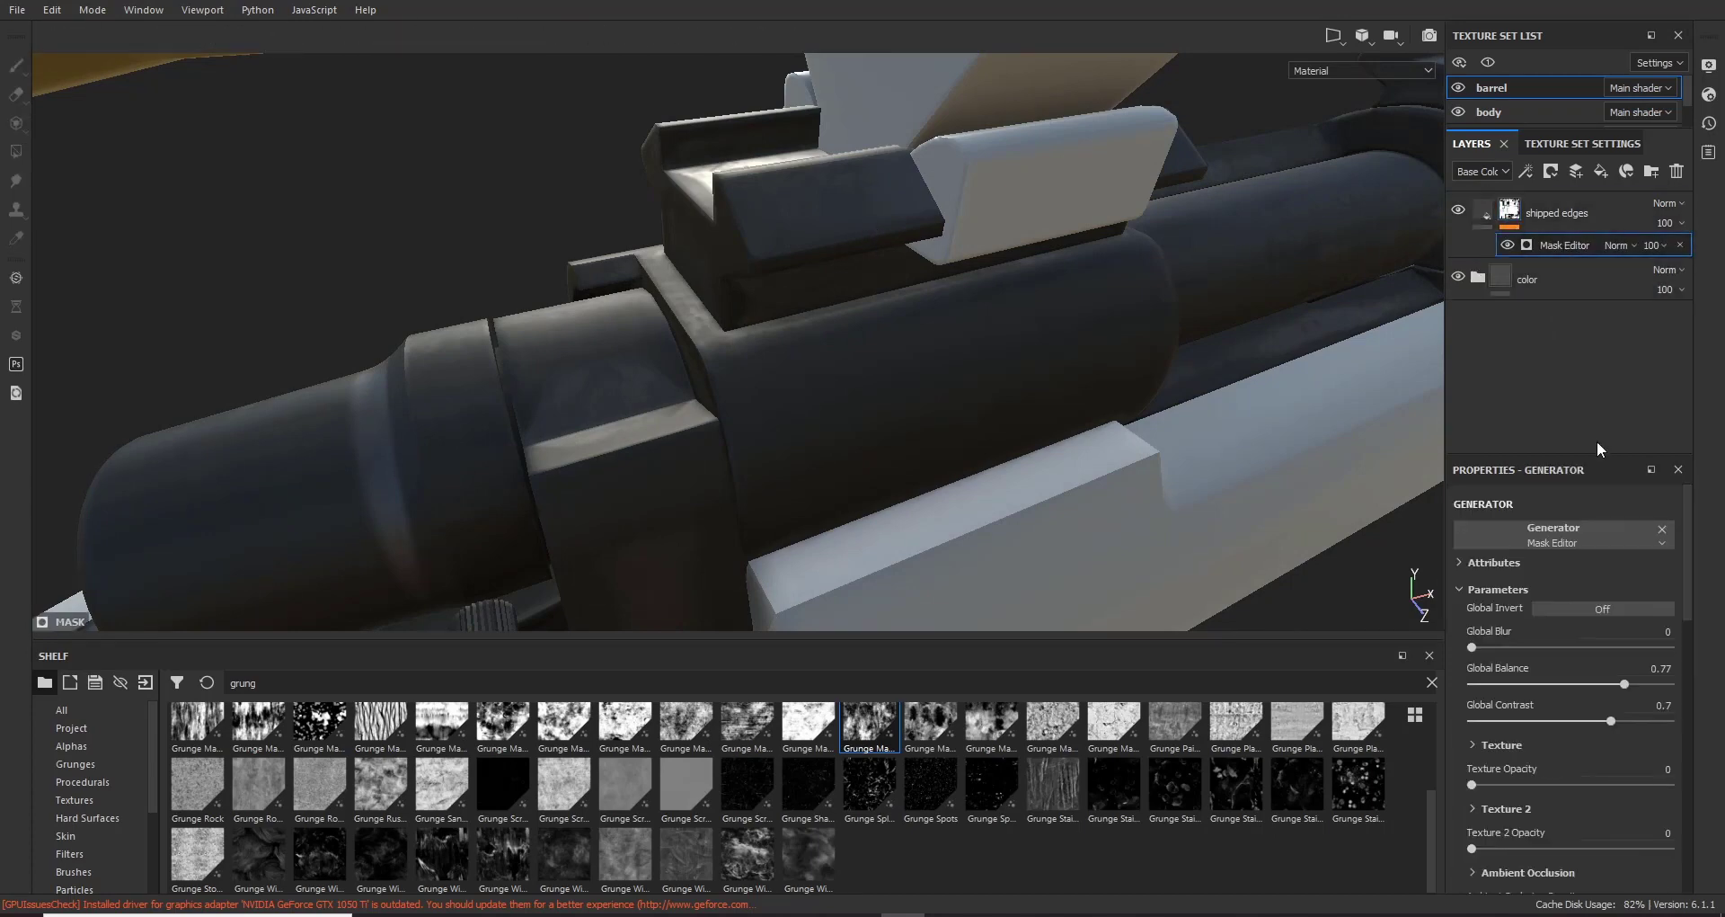
{"action": "scroll", "coordinate": [1559, 683], "scroll_direction": "down", "scroll_amount": 10}
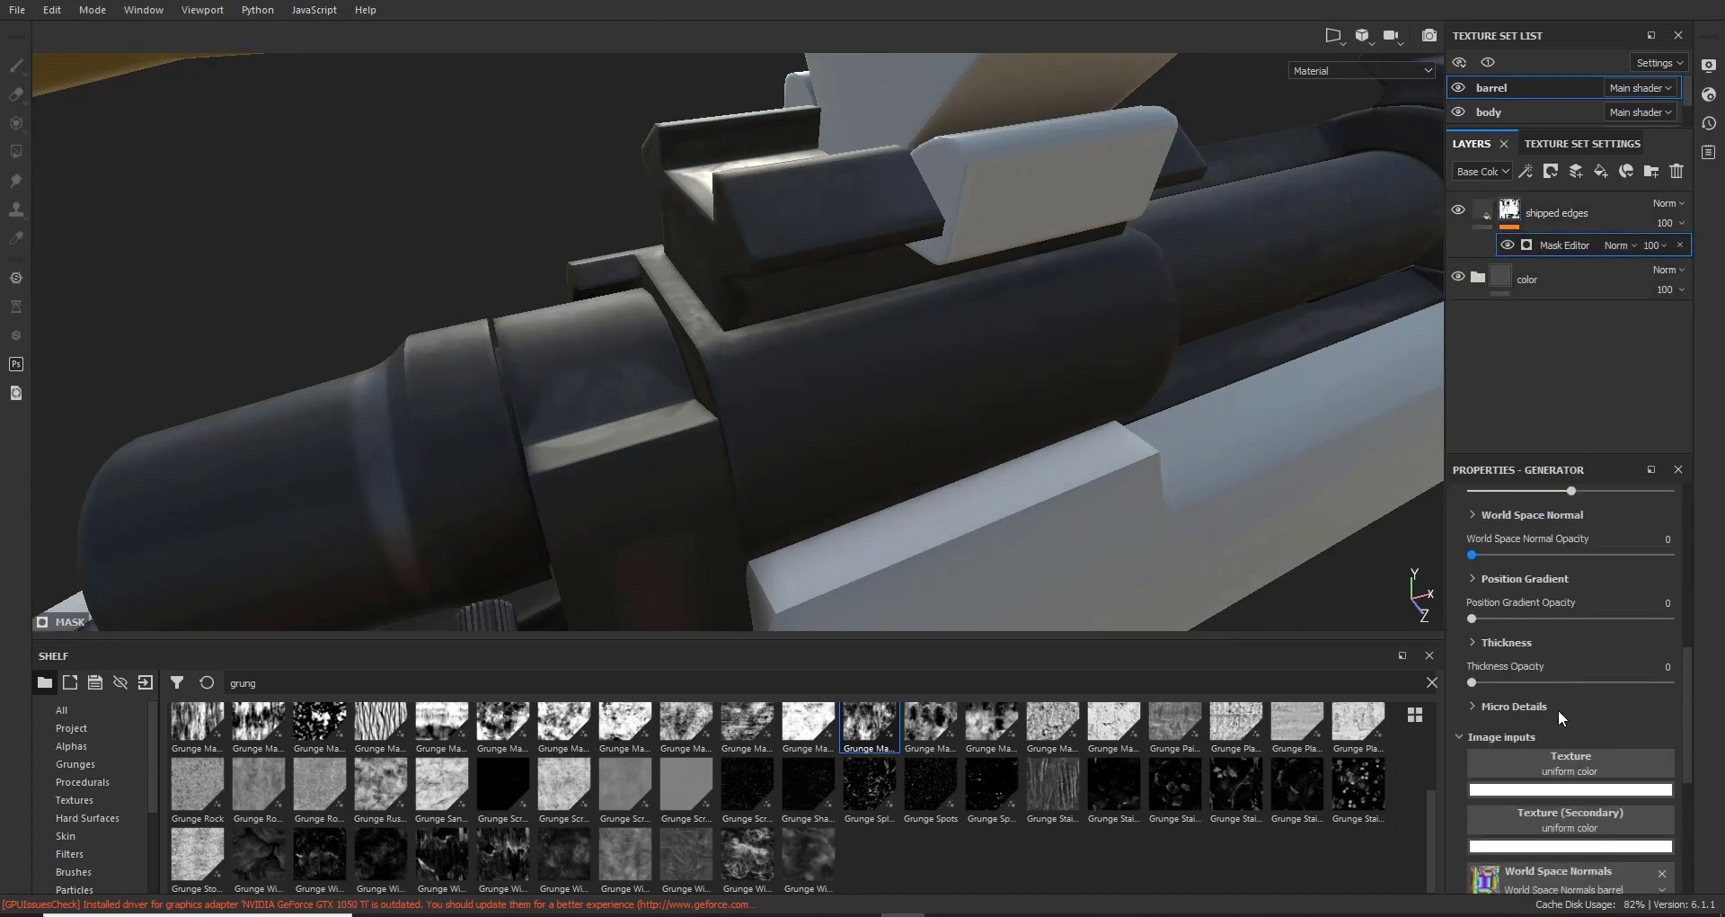
{"action": "double_click", "coordinate": [375, 680]}
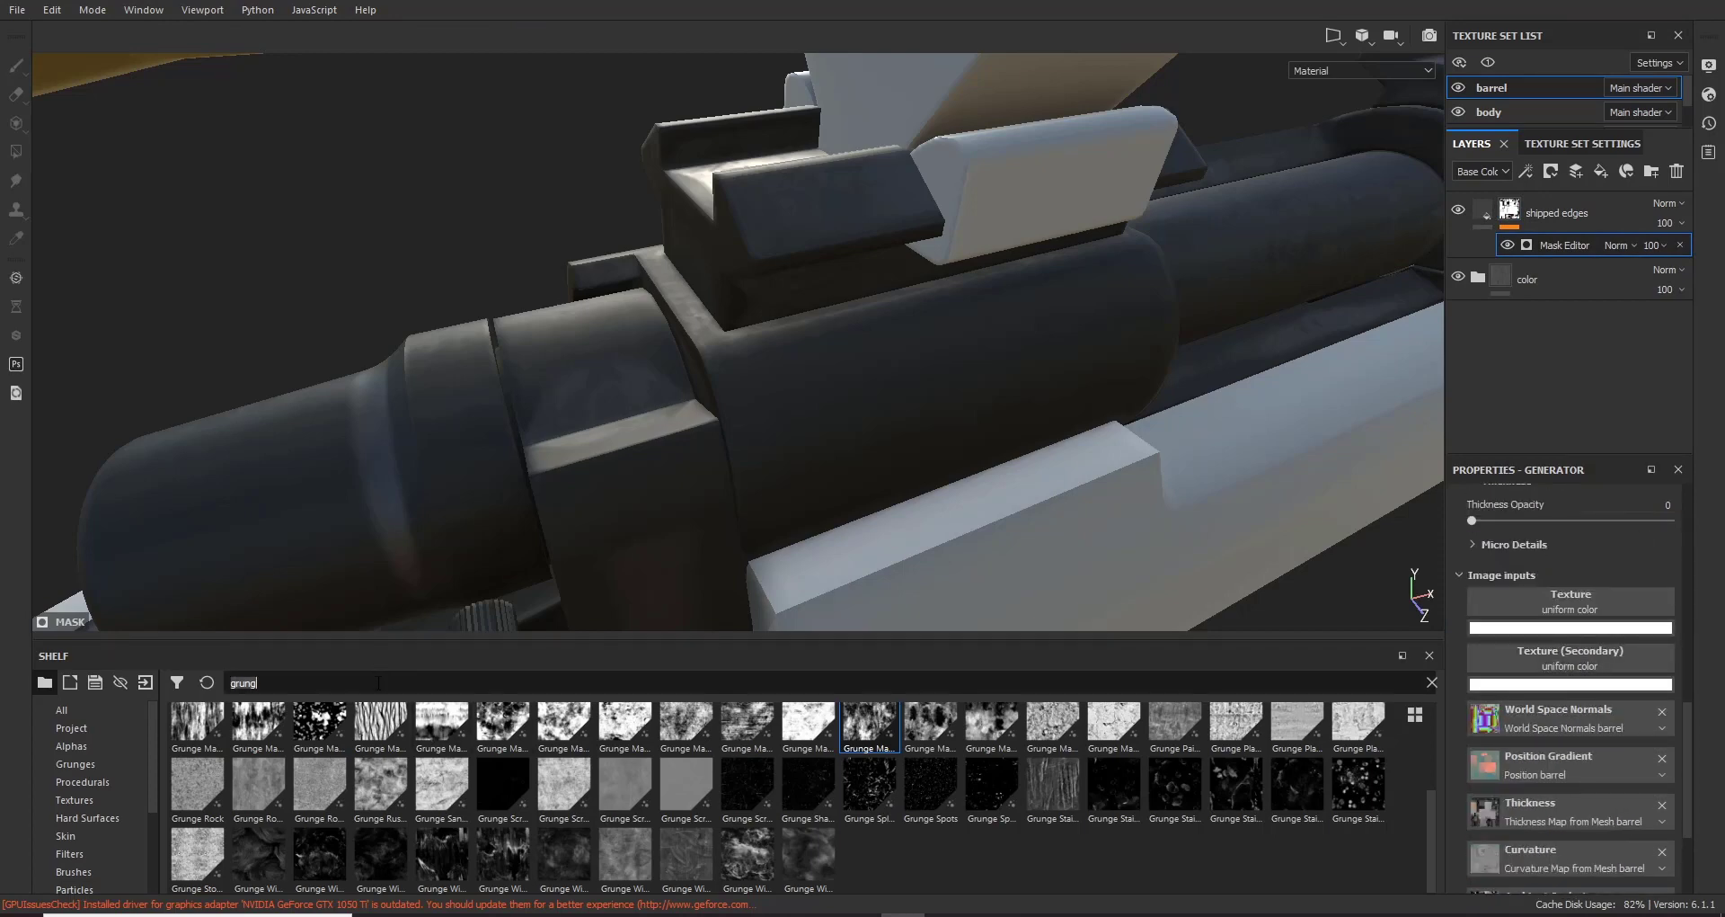
{"action": "type", "text": "clouds"}
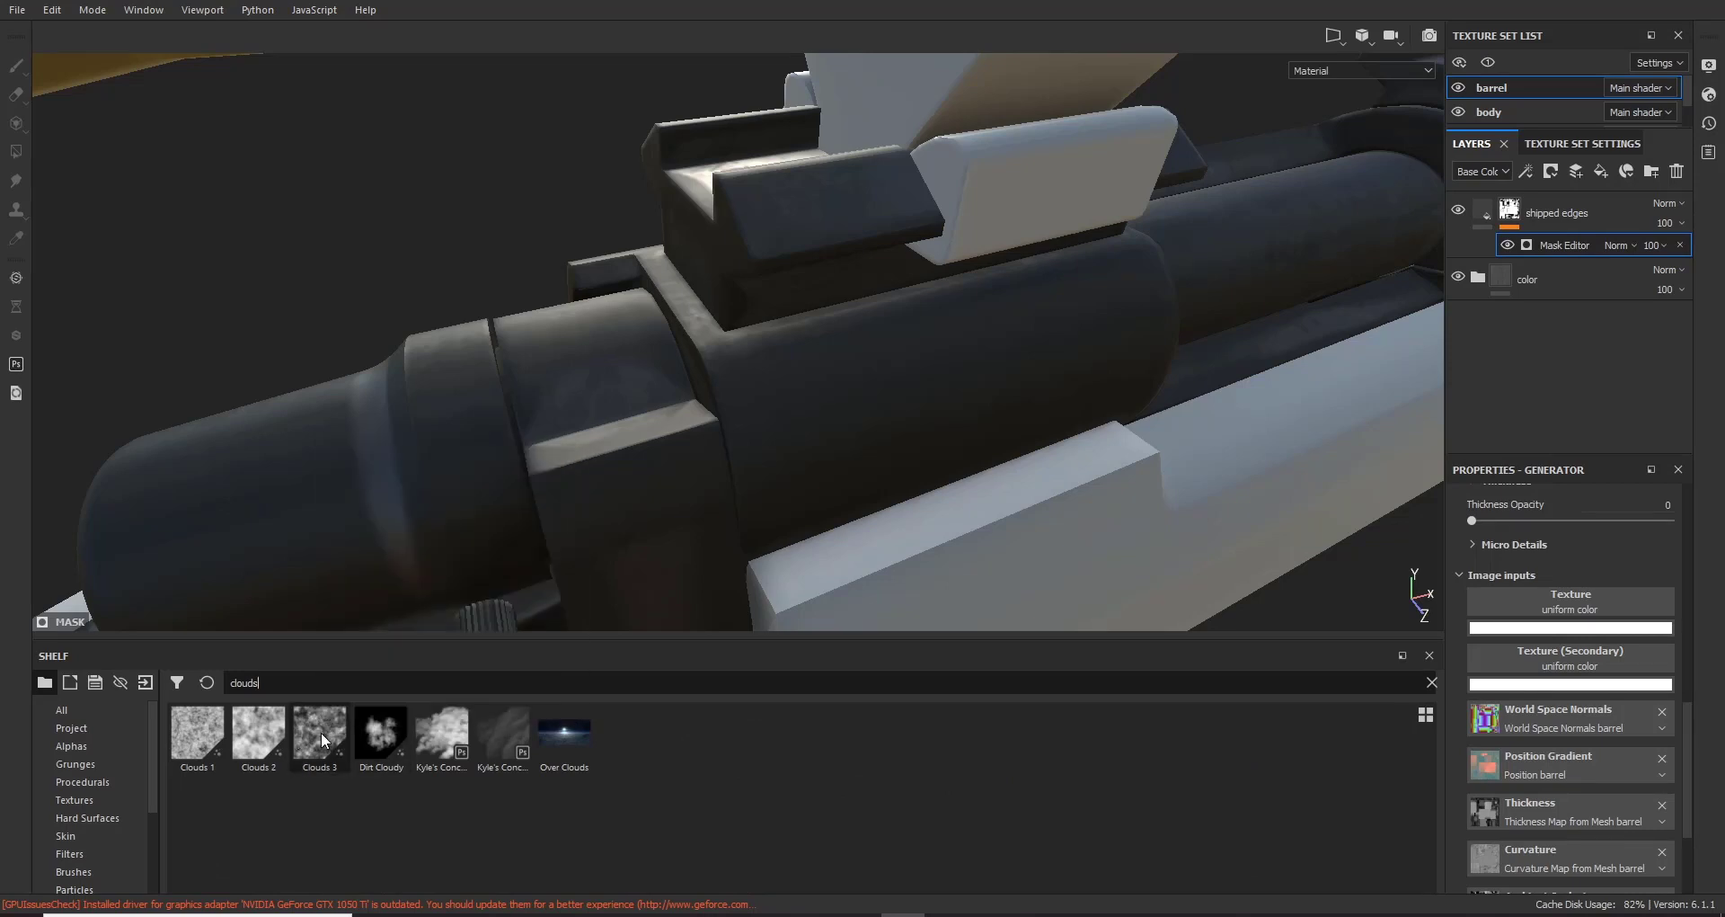
{"action": "left_click_drag", "start_coordinate": [321, 732], "coordinate": [1517, 607]}
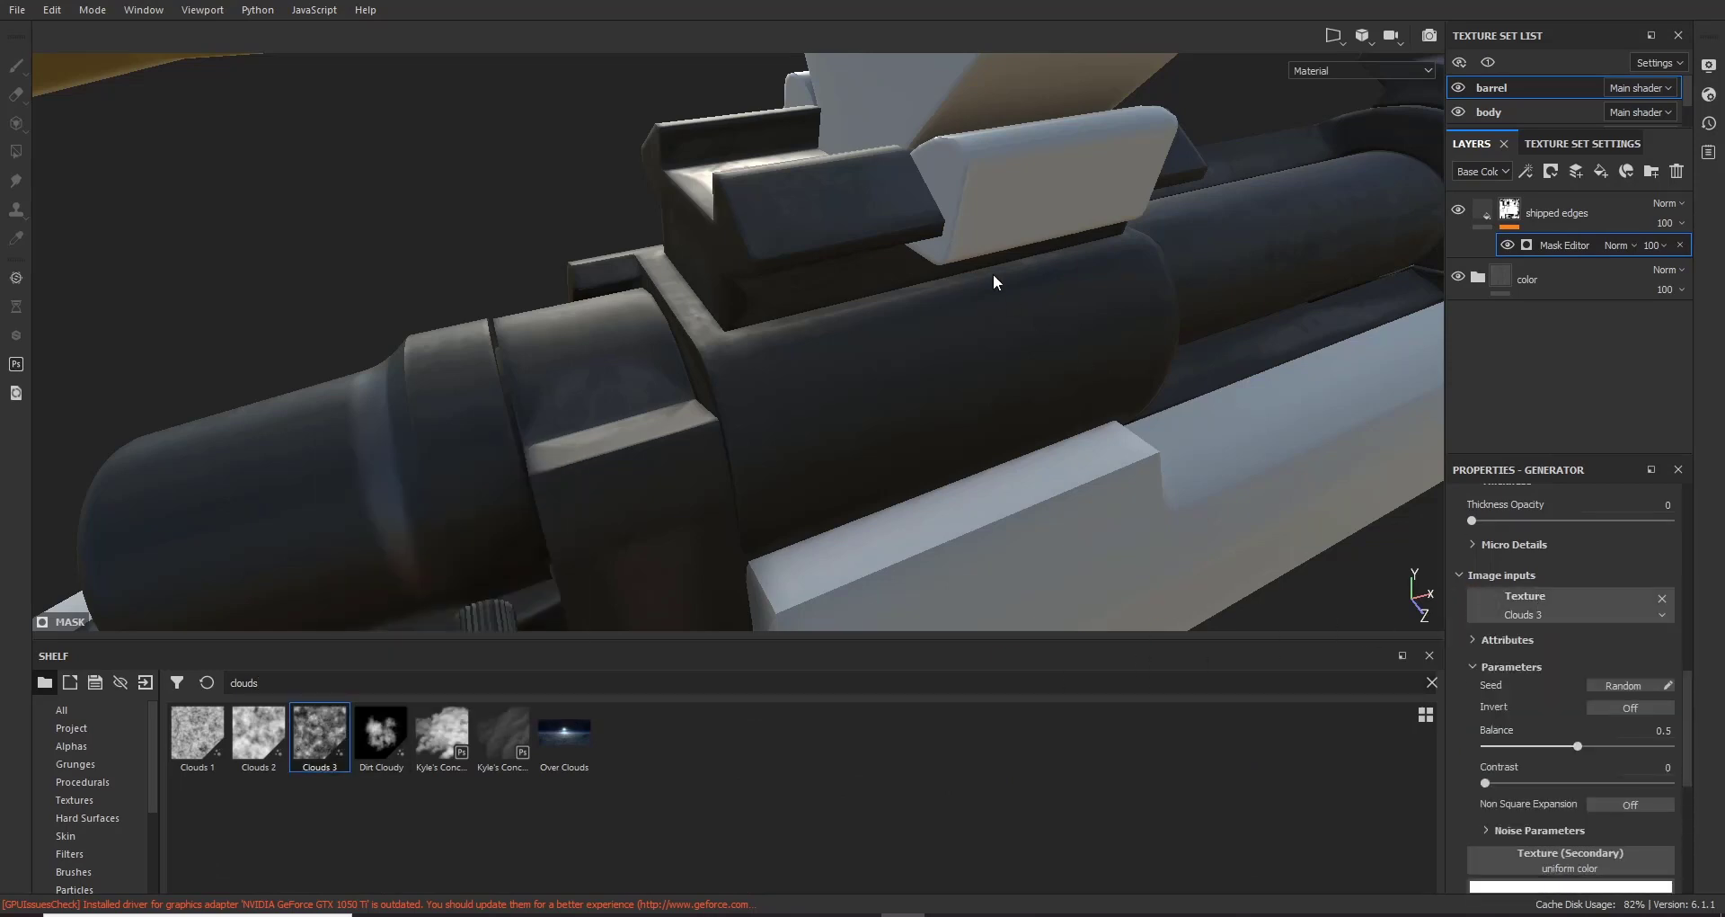
Step: Raise the Mask Editor's Texture Opacity to 1, judging the cloud breakup in the mask view
{"action": "scroll", "coordinate": [1518, 704], "scroll_direction": "up", "scroll_amount": 5}
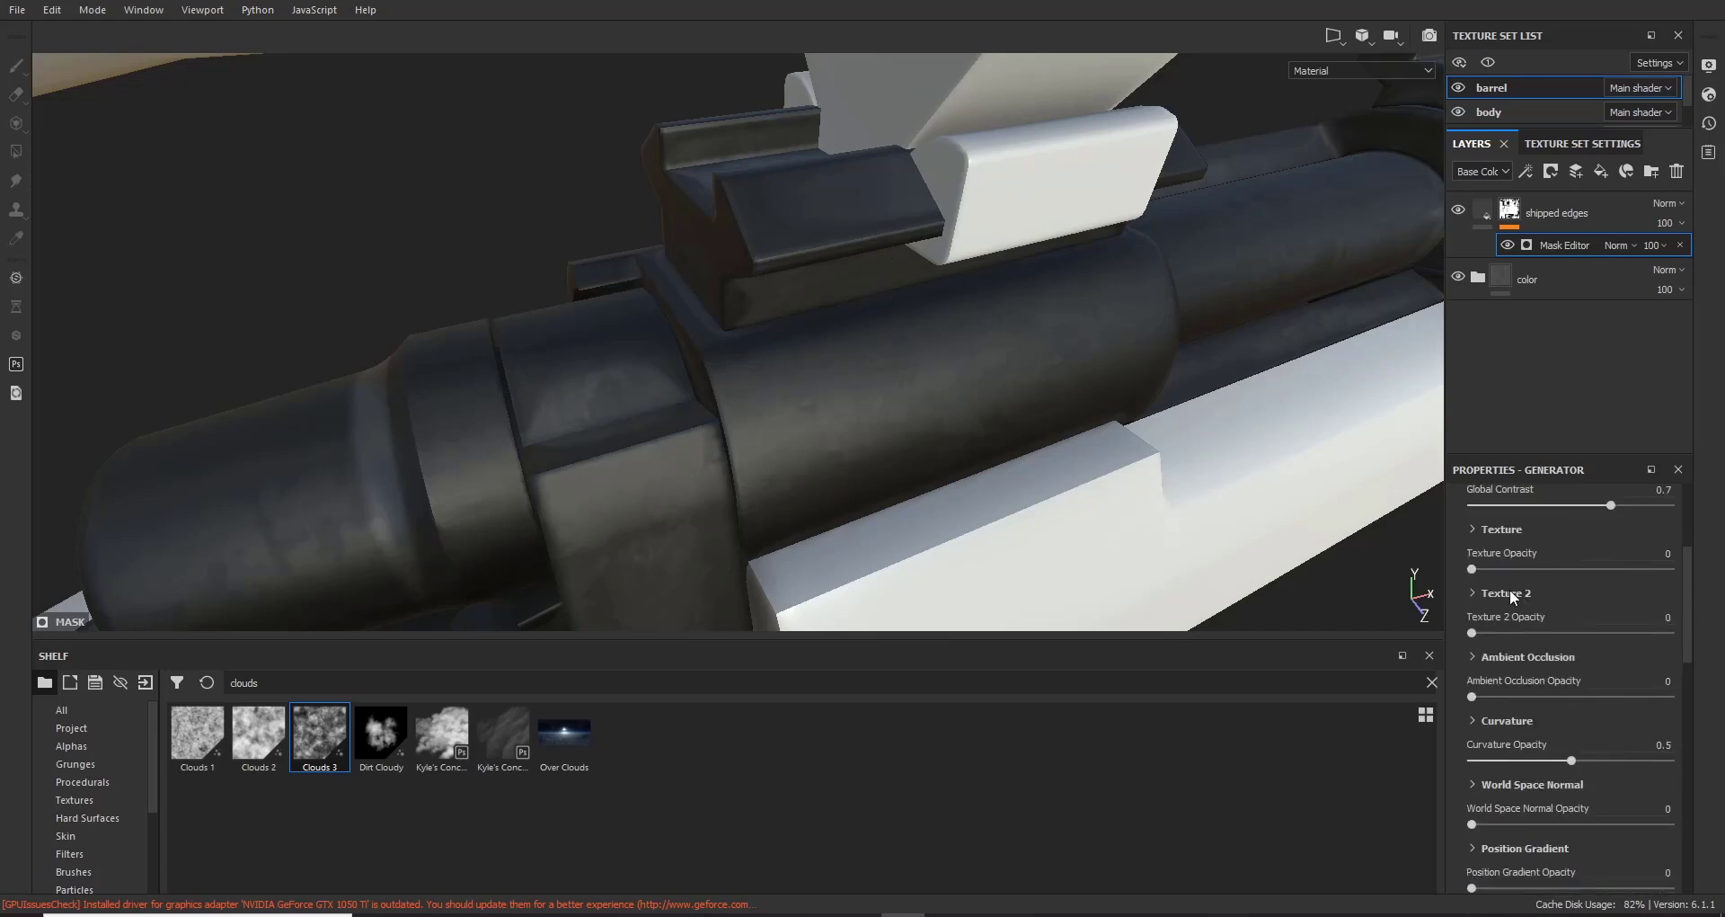
{"action": "left_click_drag", "start_coordinate": [1475, 569], "coordinate": [1625, 564]}
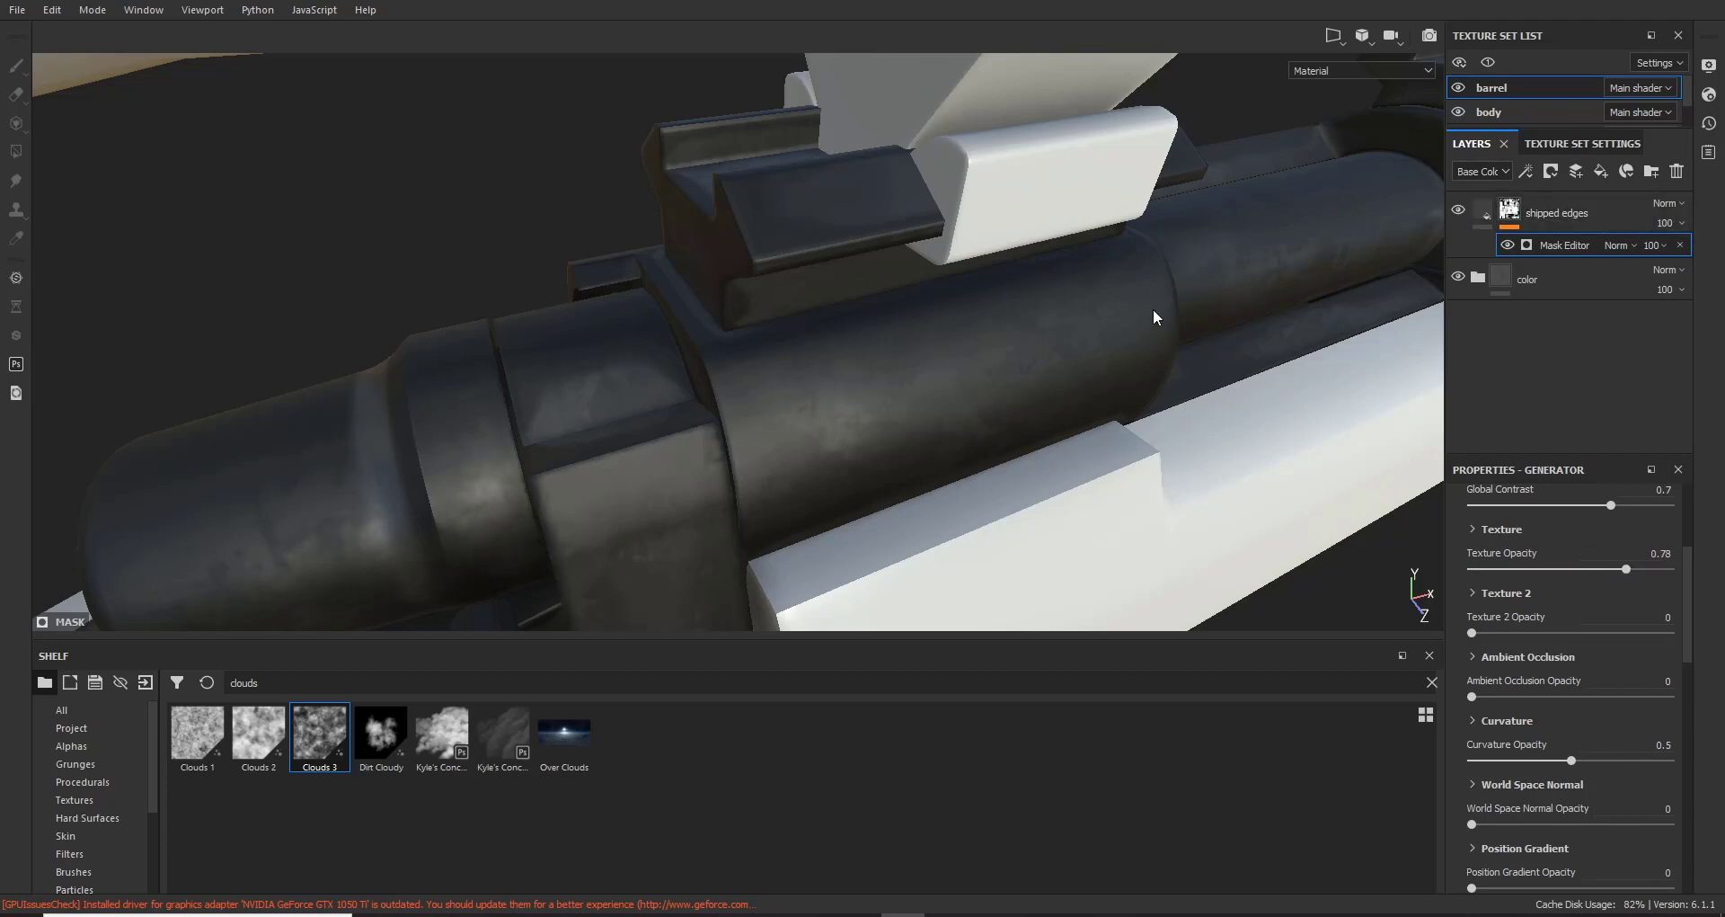
{"action": "left_click", "coordinate": [1511, 211], "text": "alt"}
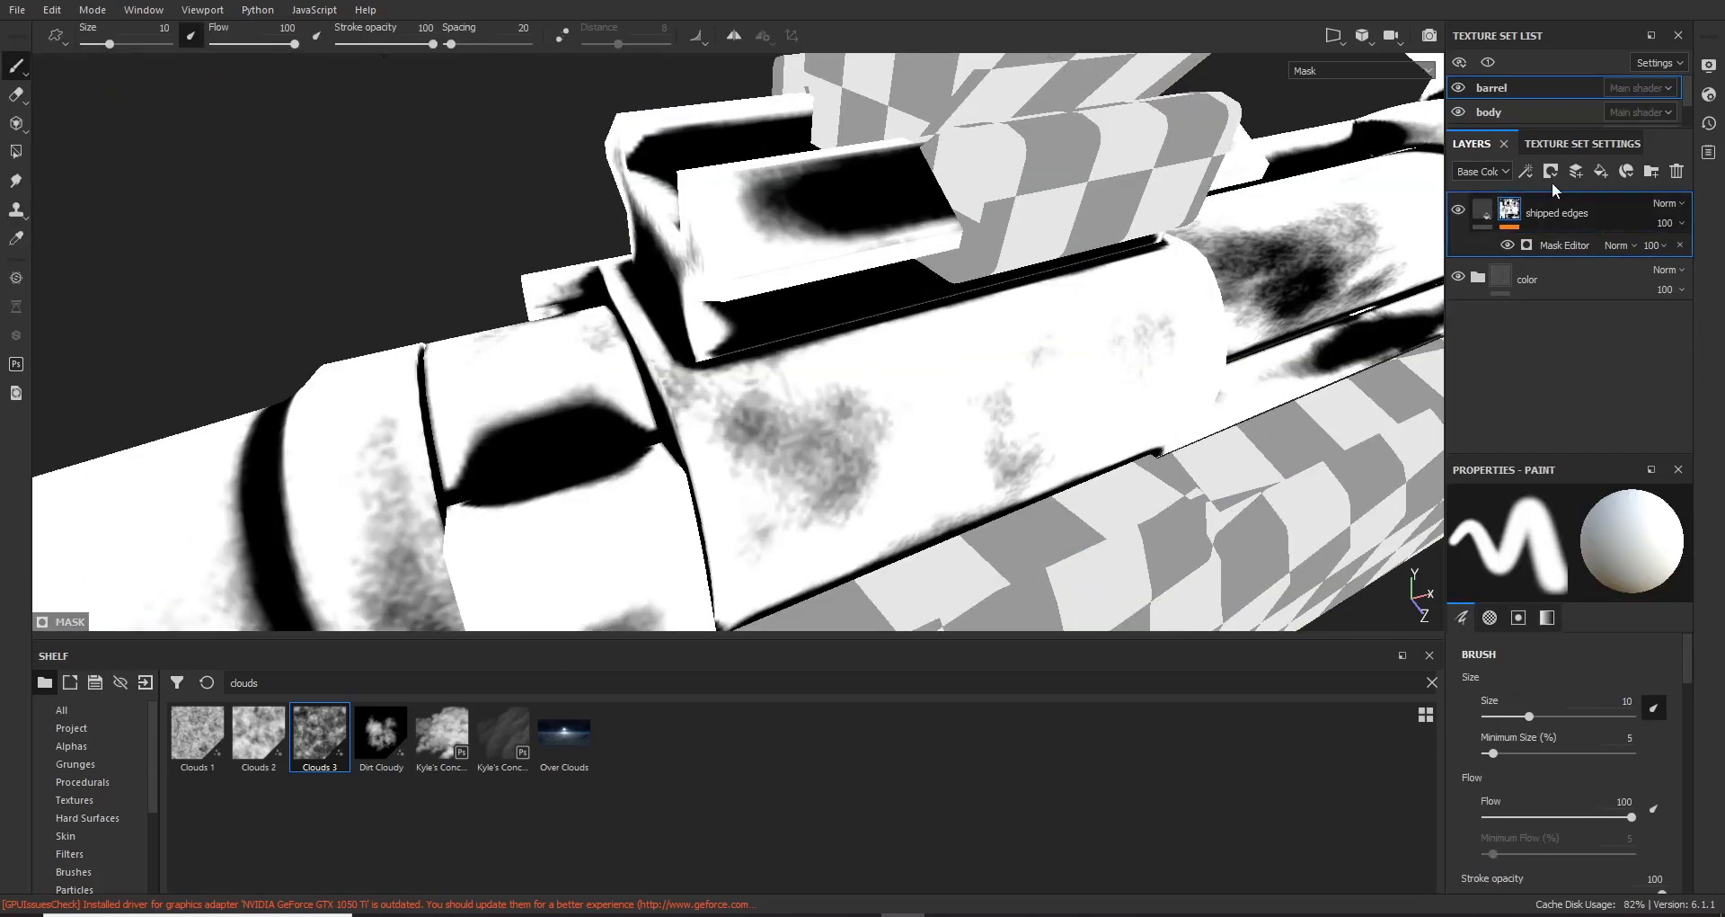
{"action": "left_click", "coordinate": [1561, 244]}
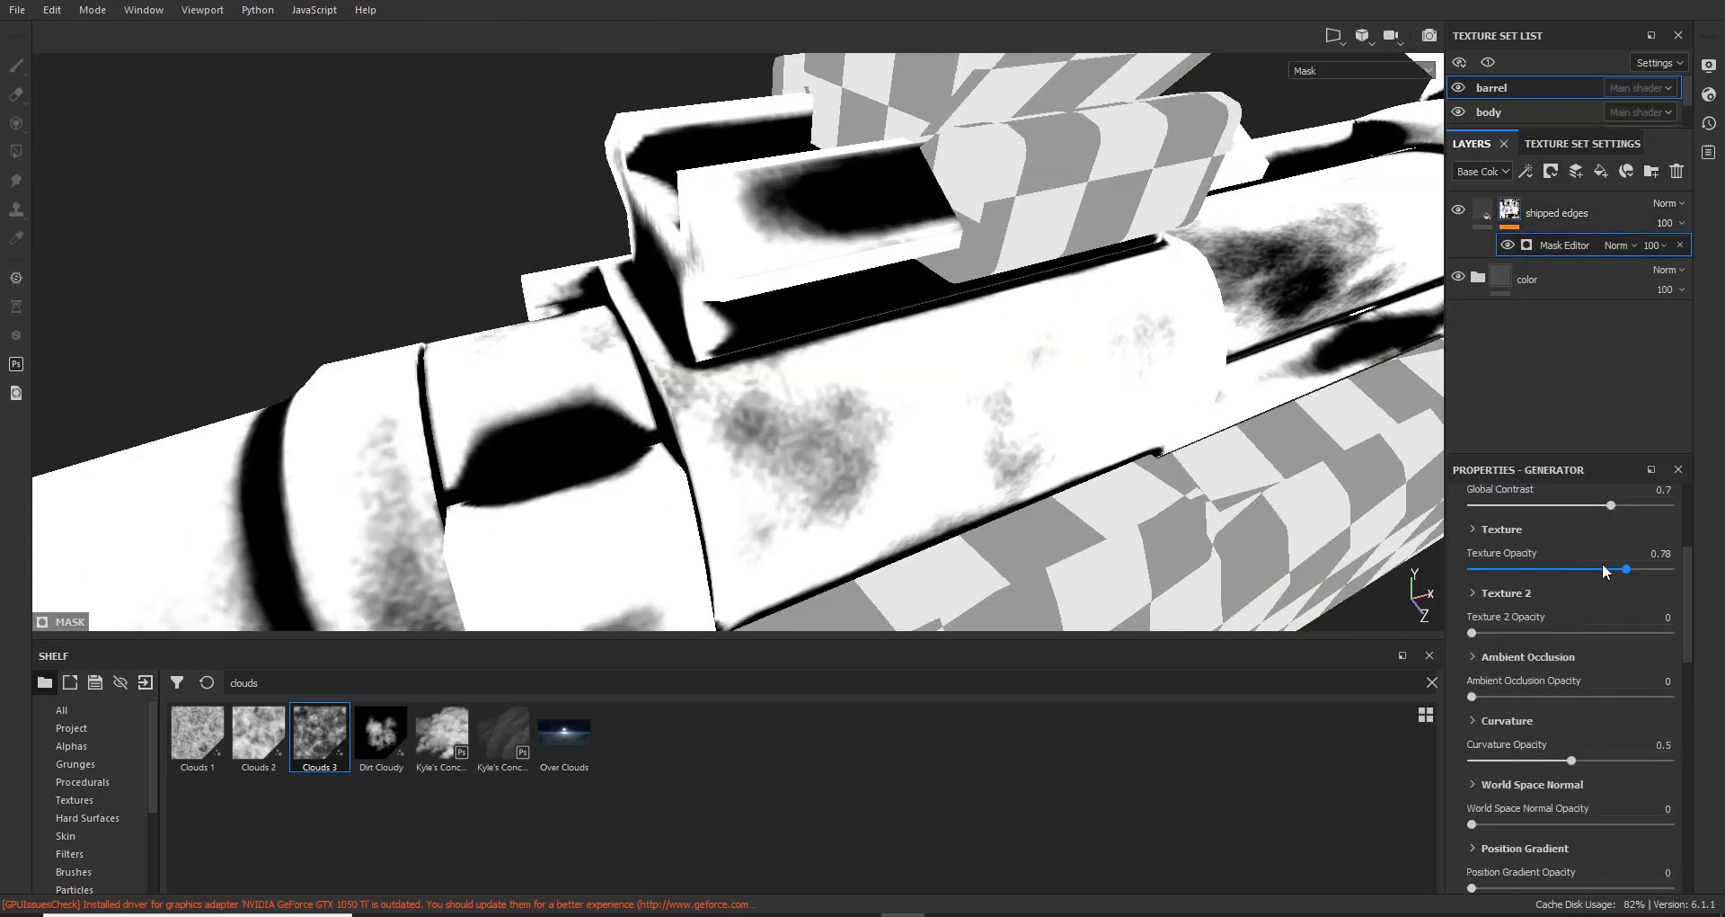
{"action": "left_click_drag", "start_coordinate": [1604, 569], "coordinate": [1692, 573]}
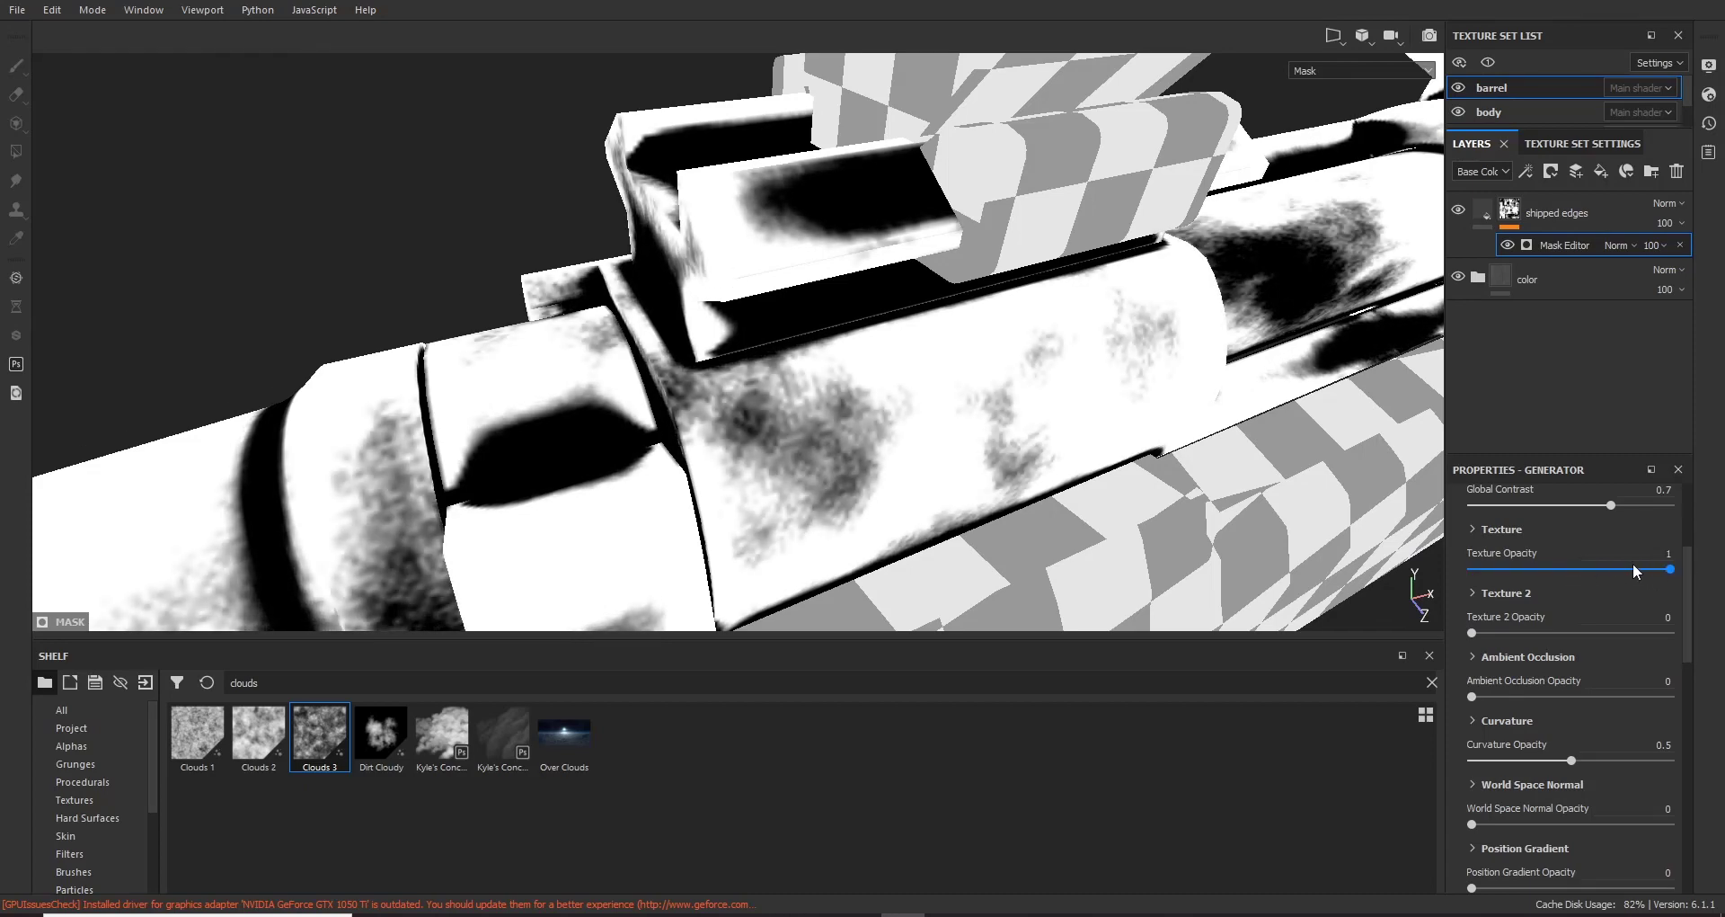
Step: Inspect the barrel edges in the material view and set the Mask Editor's Curvature Opacity to 0.6
{"action": "scroll", "coordinate": [768, 355], "scroll_direction": "down", "scroll_amount": 3}
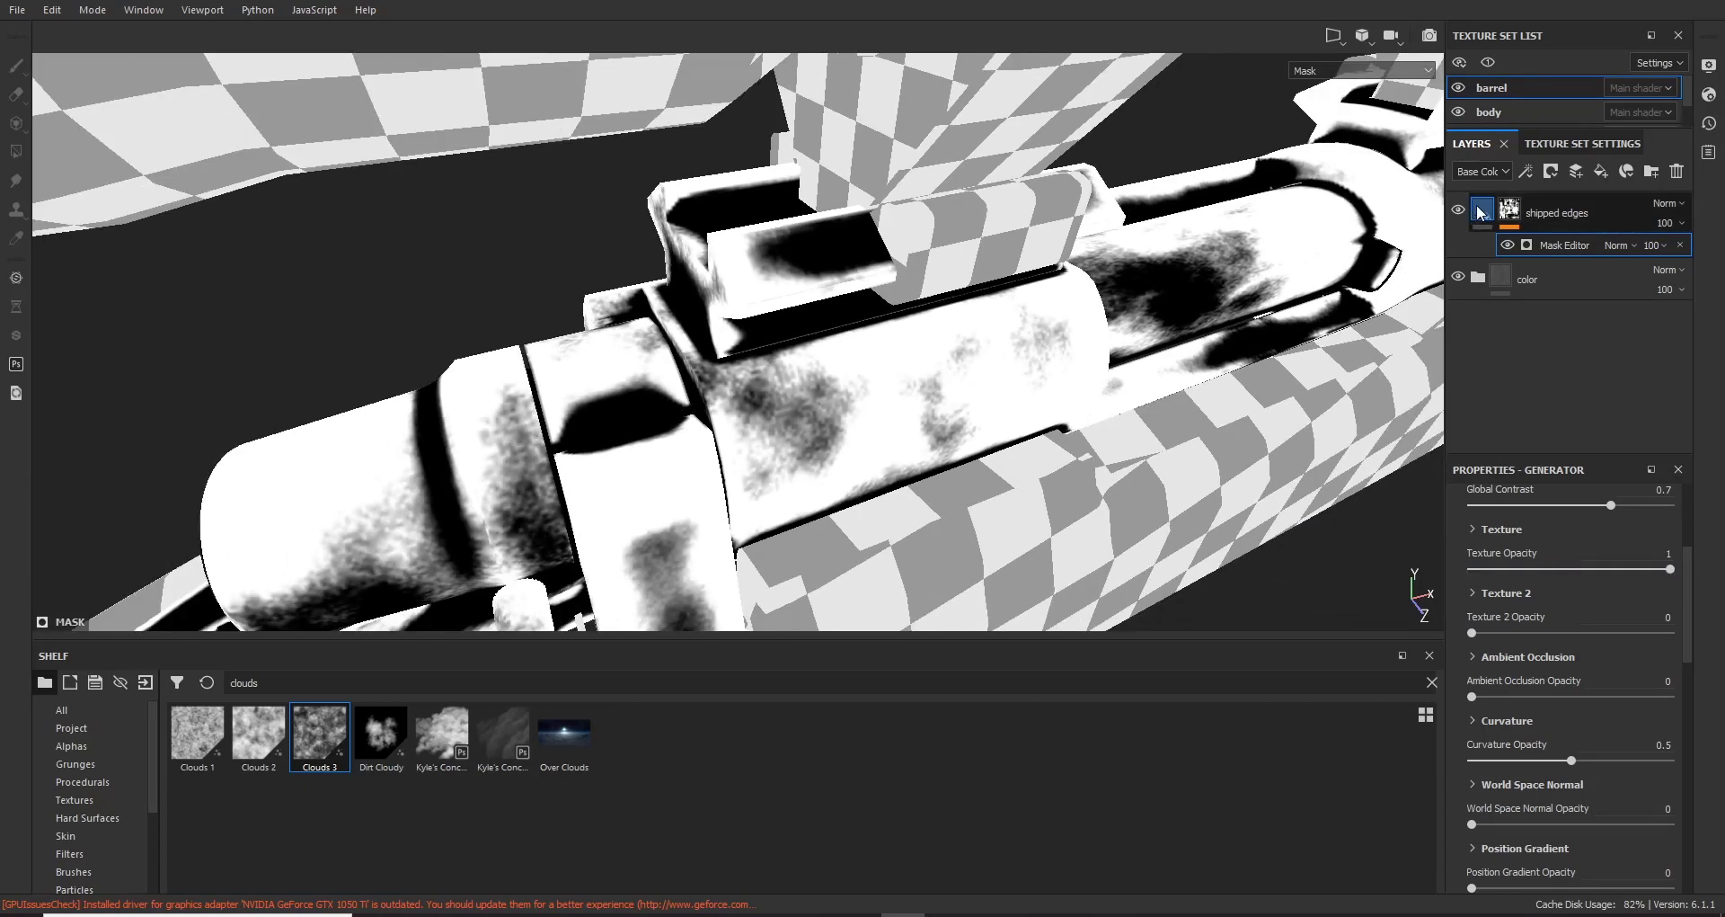
{"action": "left_click", "coordinate": [1480, 210]}
{"action": "scroll", "coordinate": [885, 304], "scroll_direction": "up", "scroll_amount": 3}
{"action": "left_click_drag", "start_coordinate": [889, 313], "coordinate": [737, 314], "text": "alt"}
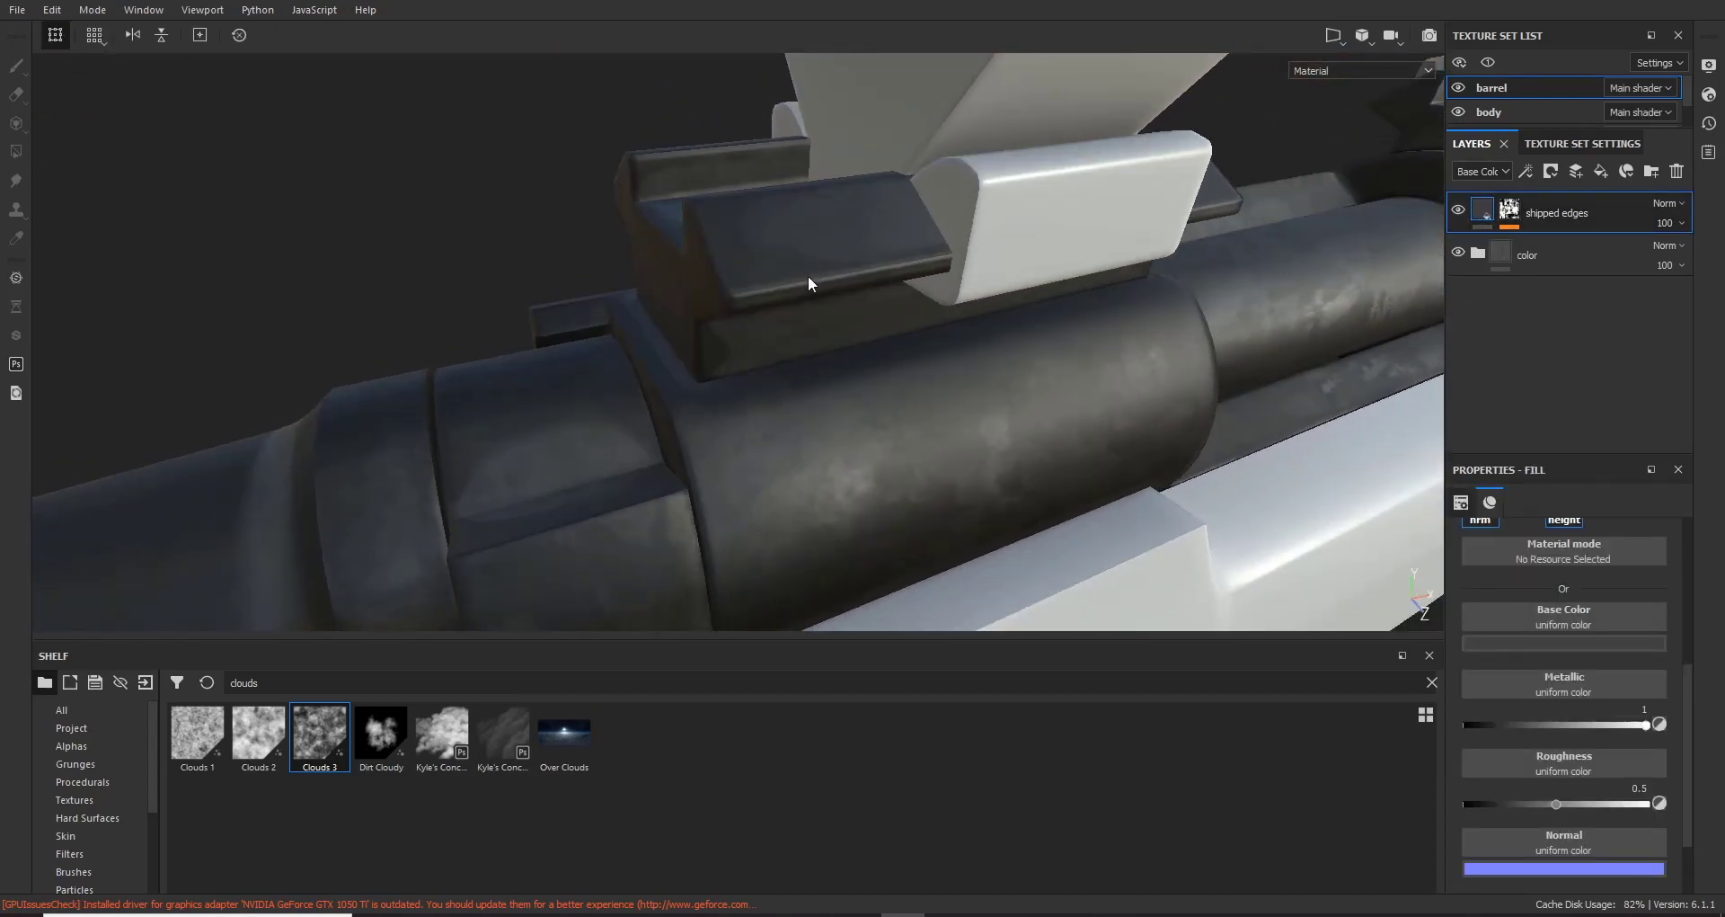
{"action": "left_click_drag", "start_coordinate": [801, 249], "coordinate": [745, 271], "text": "alt"}
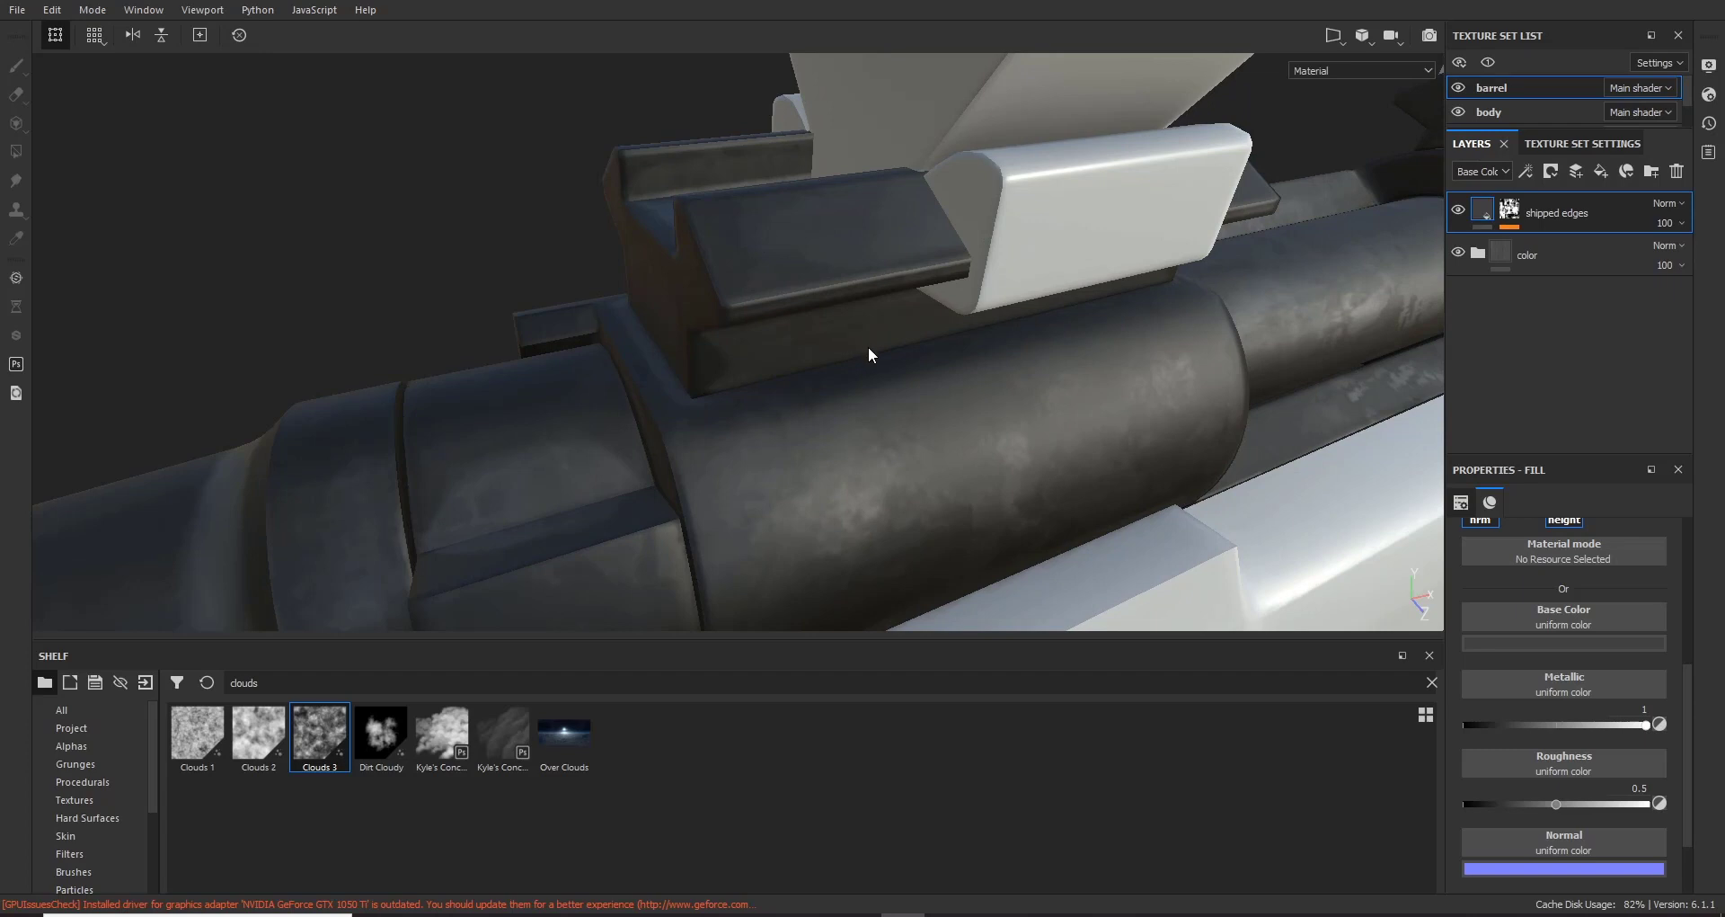
{"action": "left_click", "coordinate": [1515, 219]}
{"action": "left_click", "coordinate": [1589, 247]}
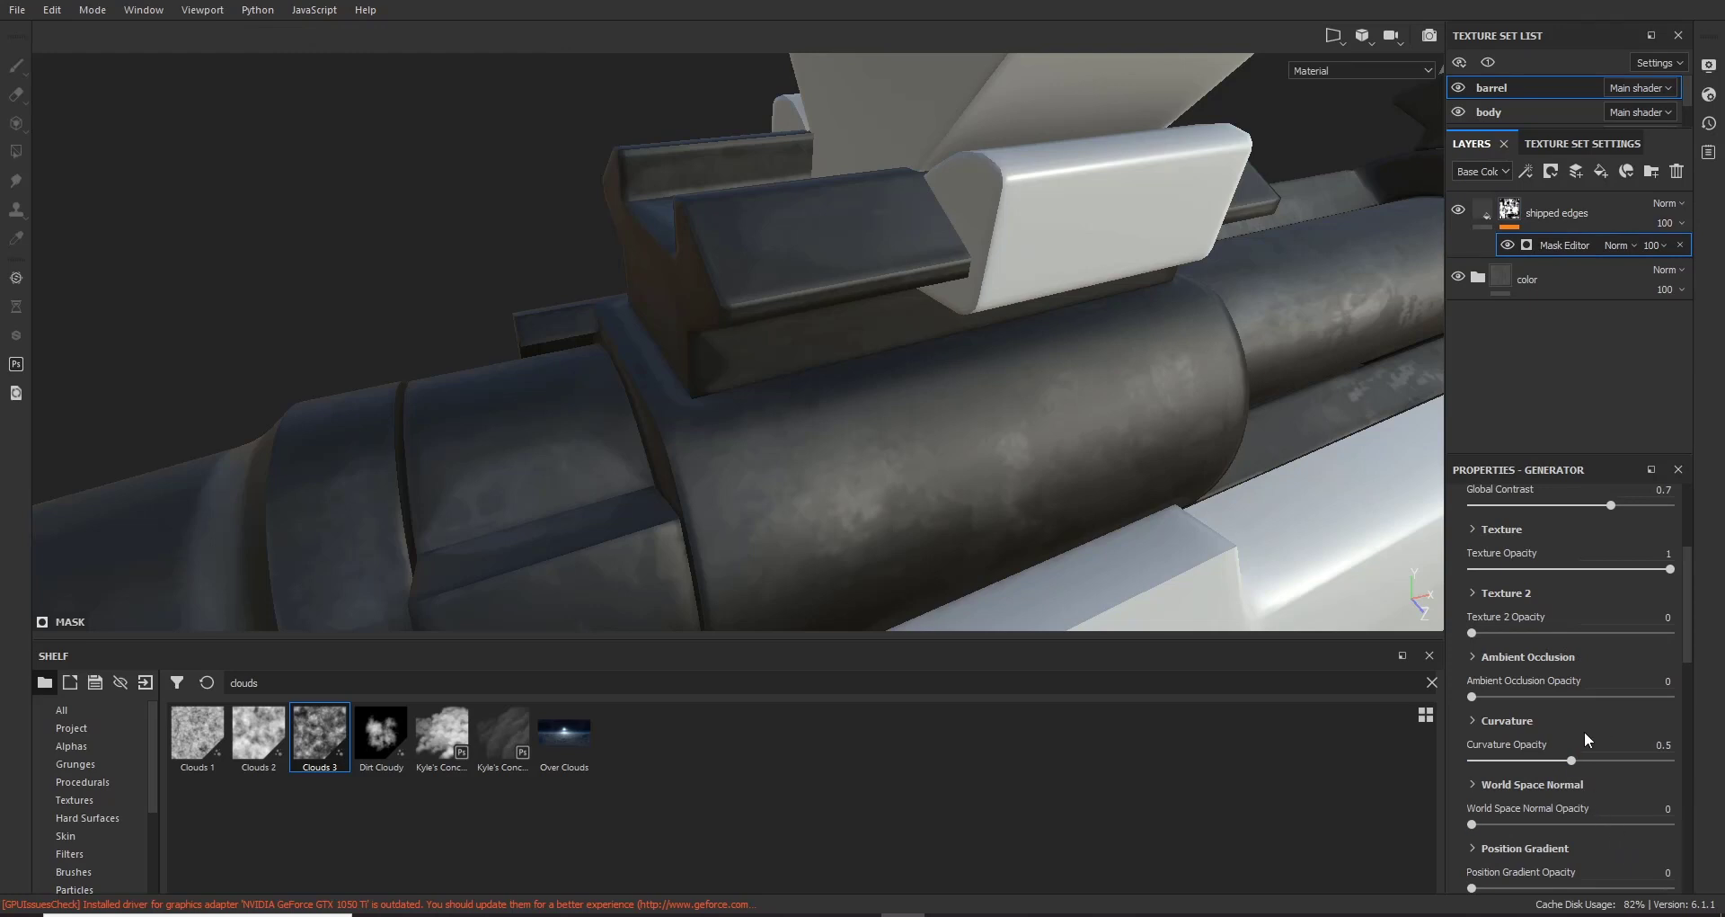
{"action": "mouse_move", "coordinate": [1573, 760]}
{"action": "left_mouse_down"}
{"action": "mouse_move", "coordinate": [1615, 770]}
{"action": "mouse_move", "coordinate": [1592, 769]}
{"action": "left_mouse_up"}
{"action": "mouse_move", "coordinate": [837, 249]}
{"action": "left_mouse_down", "text": "alt"}
{"action": "mouse_move", "coordinate": [903, 333]}
{"action": "mouse_move", "coordinate": [874, 288]}
{"action": "mouse_move", "coordinate": [777, 245]}
{"action": "mouse_move", "coordinate": [756, 260]}
{"action": "left_mouse_up", "text": "alt"}
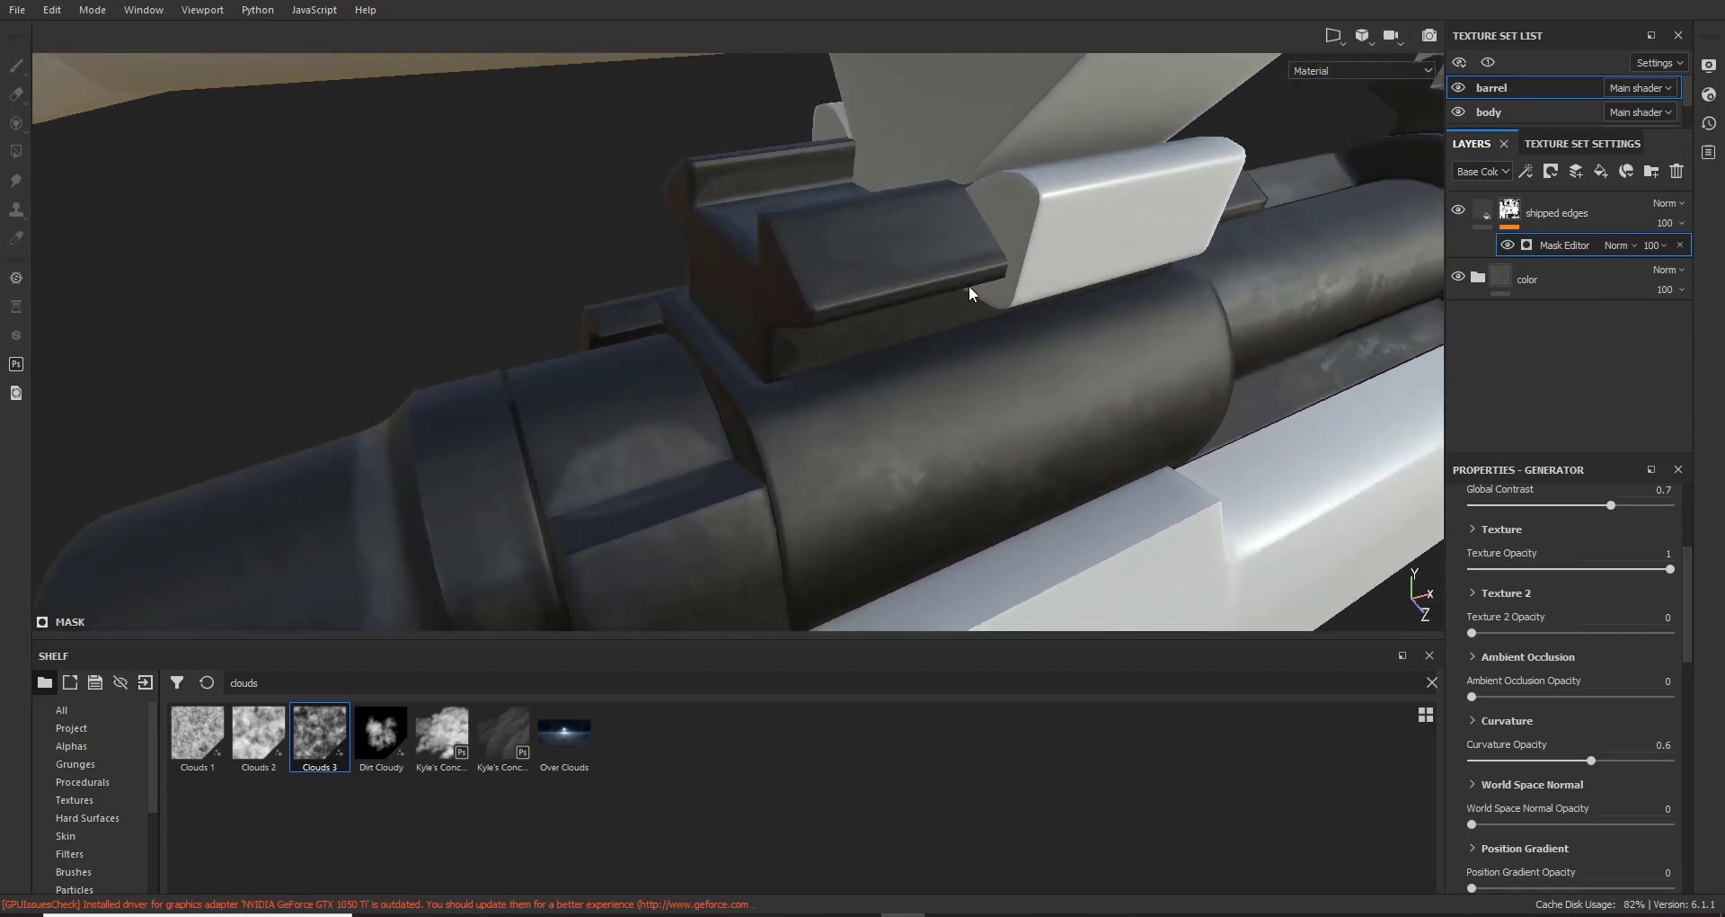
Step: Set the shipped edges fill's base color to a dark grey of value 0.042 and its Base Color blend mode to Linear dodge (Add)
{"action": "right_click_drag", "start_coordinate": [966, 281], "coordinate": [774, 290], "text": "shift"}
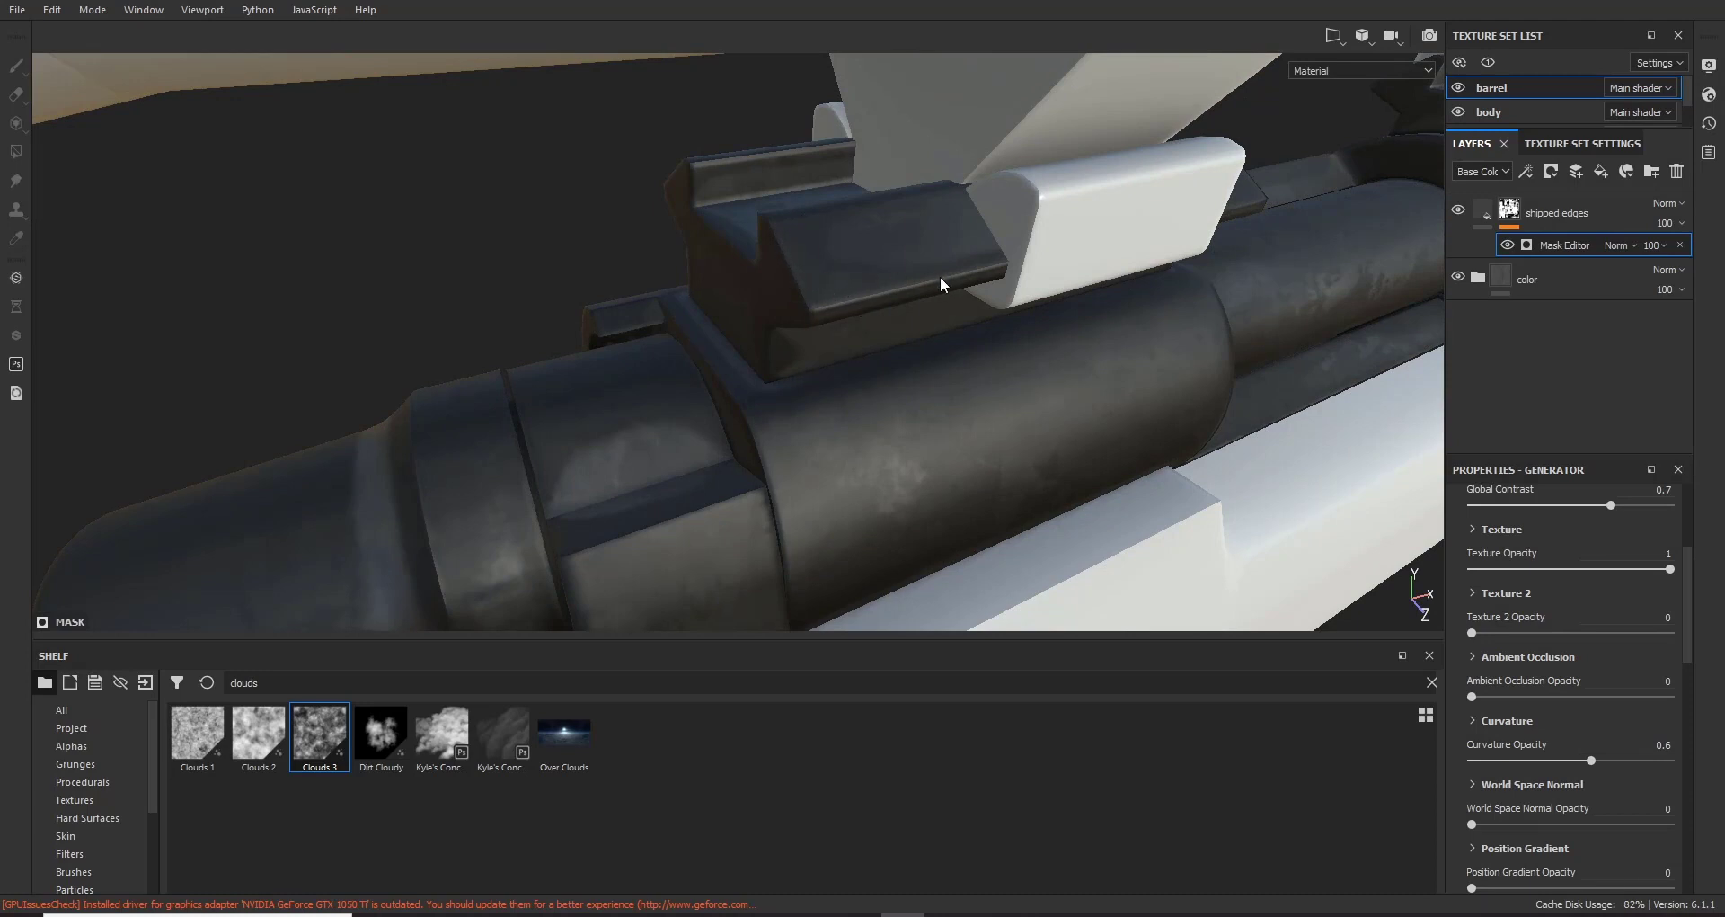
{"action": "left_click_drag", "start_coordinate": [805, 290], "coordinate": [932, 233], "text": "alt"}
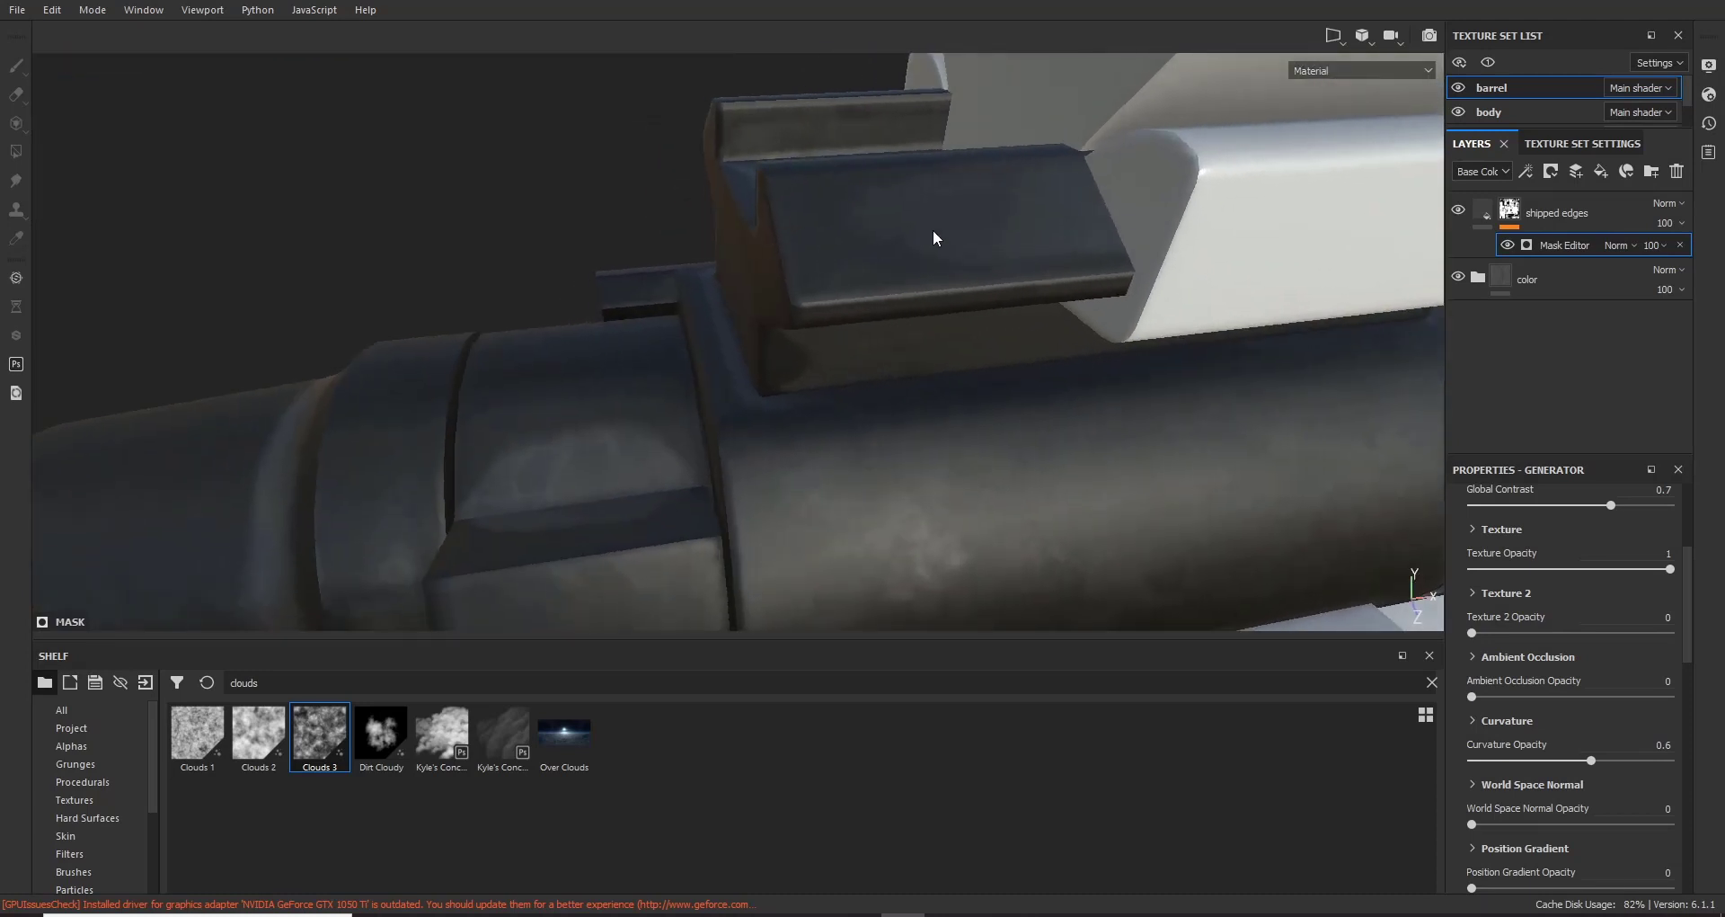
{"action": "right_click_drag", "start_coordinate": [932, 235], "coordinate": [868, 260], "text": "shift"}
{"action": "left_click_drag", "start_coordinate": [868, 261], "coordinate": [760, 296], "text": "alt"}
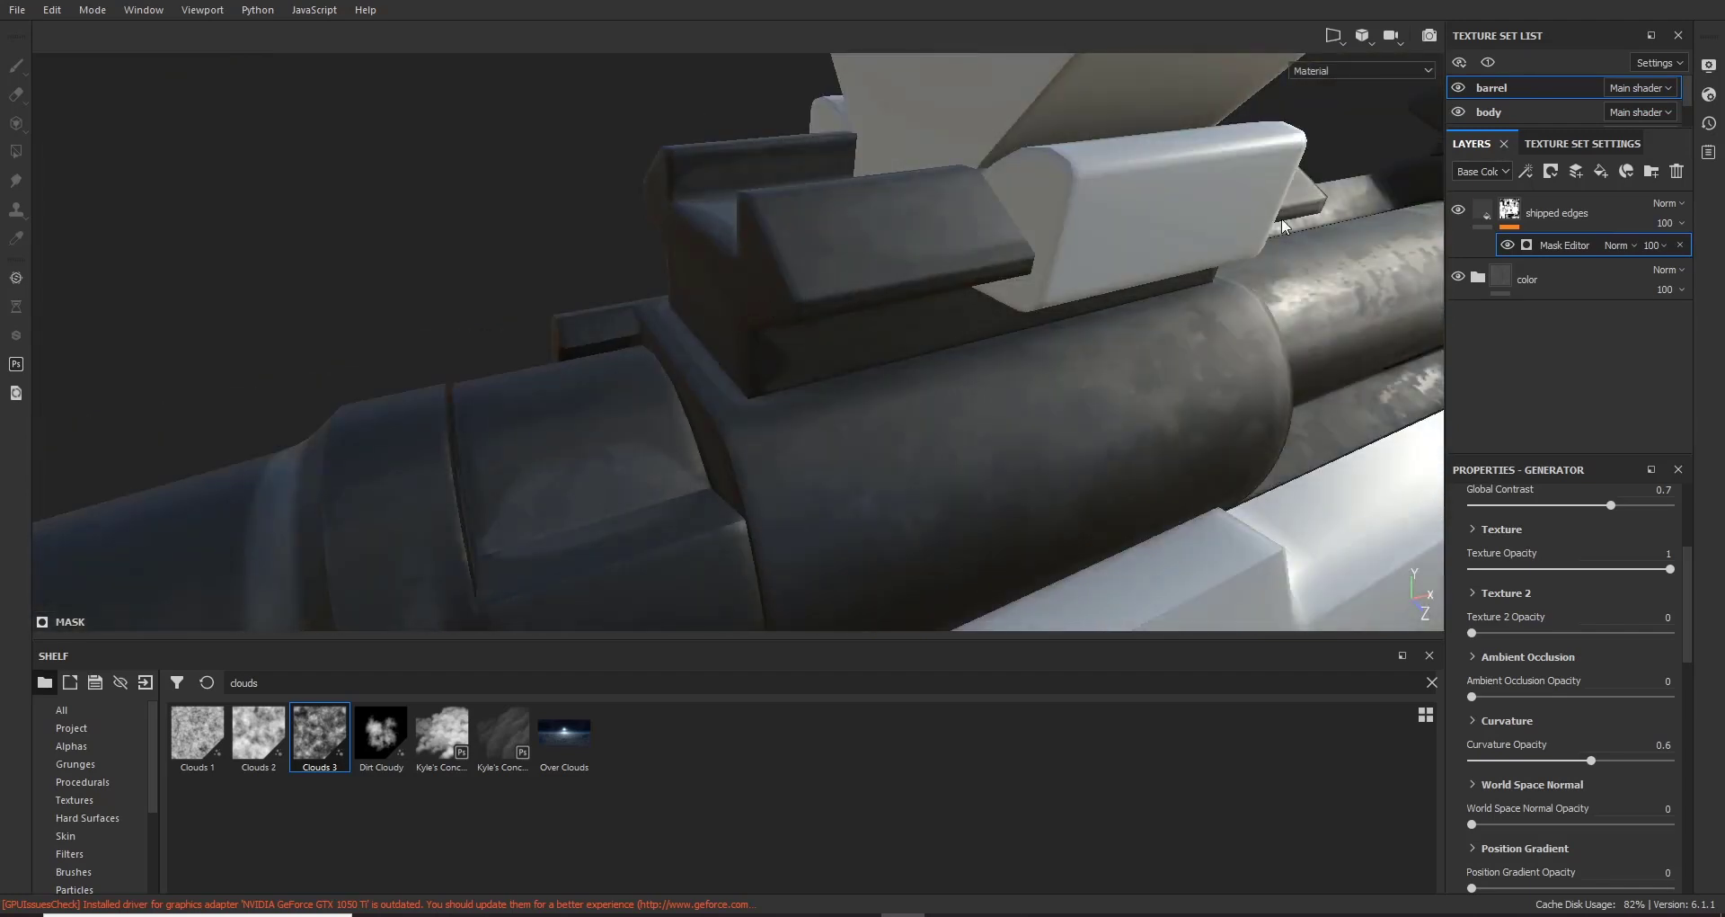
{"action": "left_click", "coordinate": [1489, 218]}
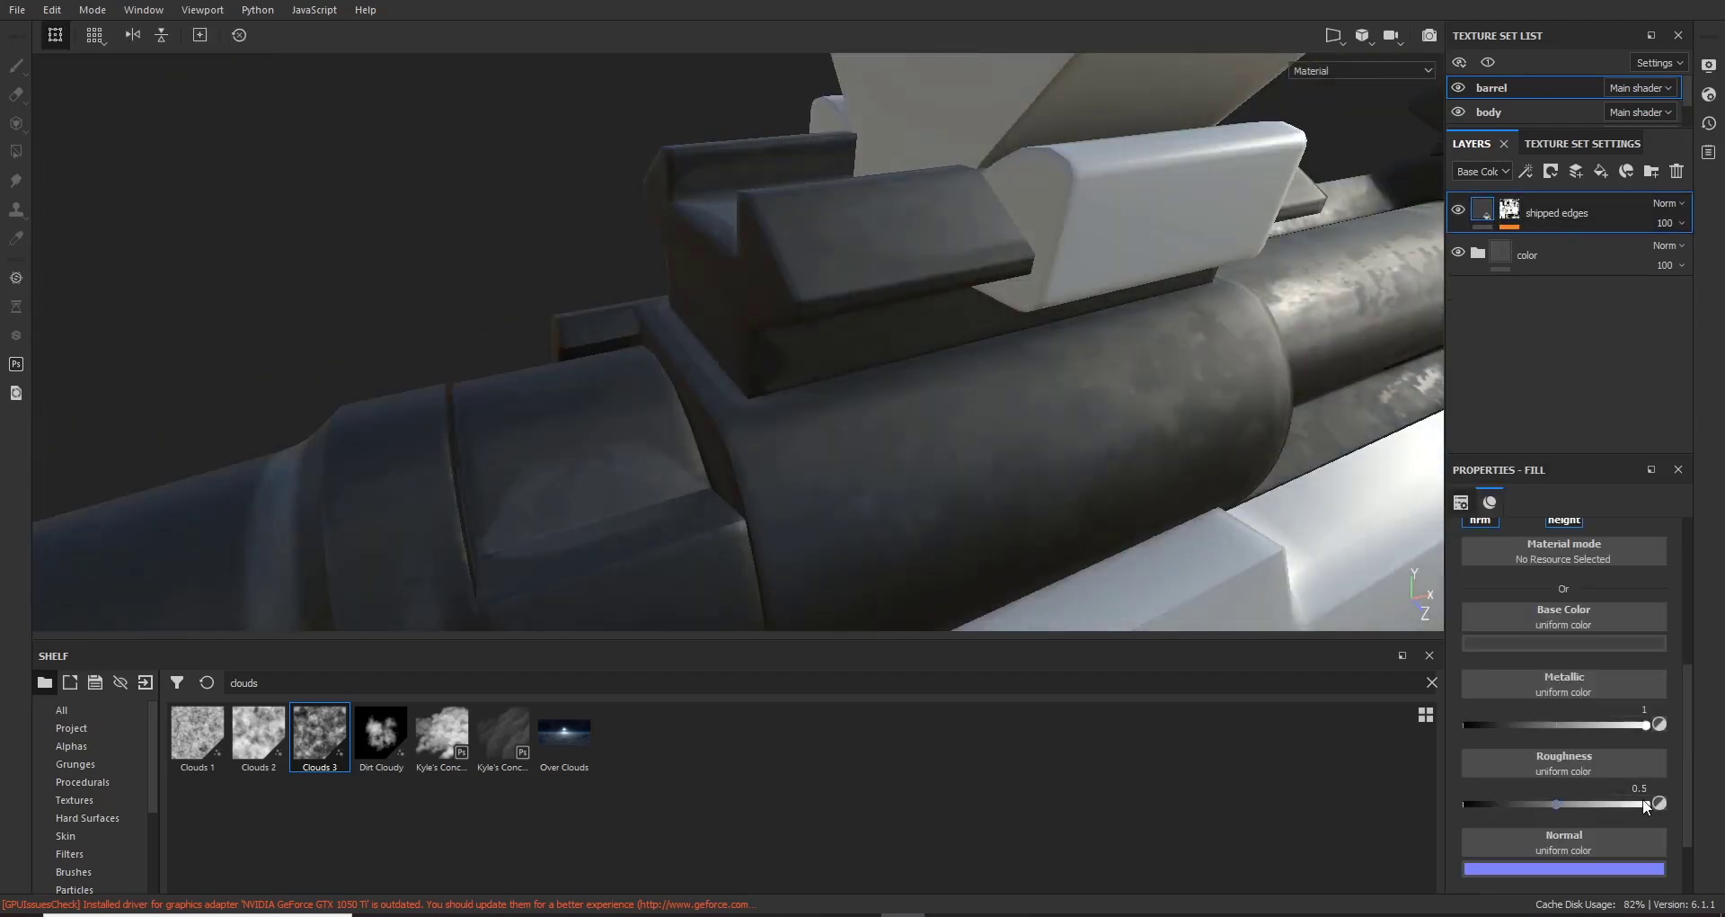
{"action": "left_click", "coordinate": [1616, 643]}
{"action": "left_click_drag", "start_coordinate": [1701, 792], "coordinate": [1705, 800]}
{"action": "left_click", "coordinate": [1662, 203]}
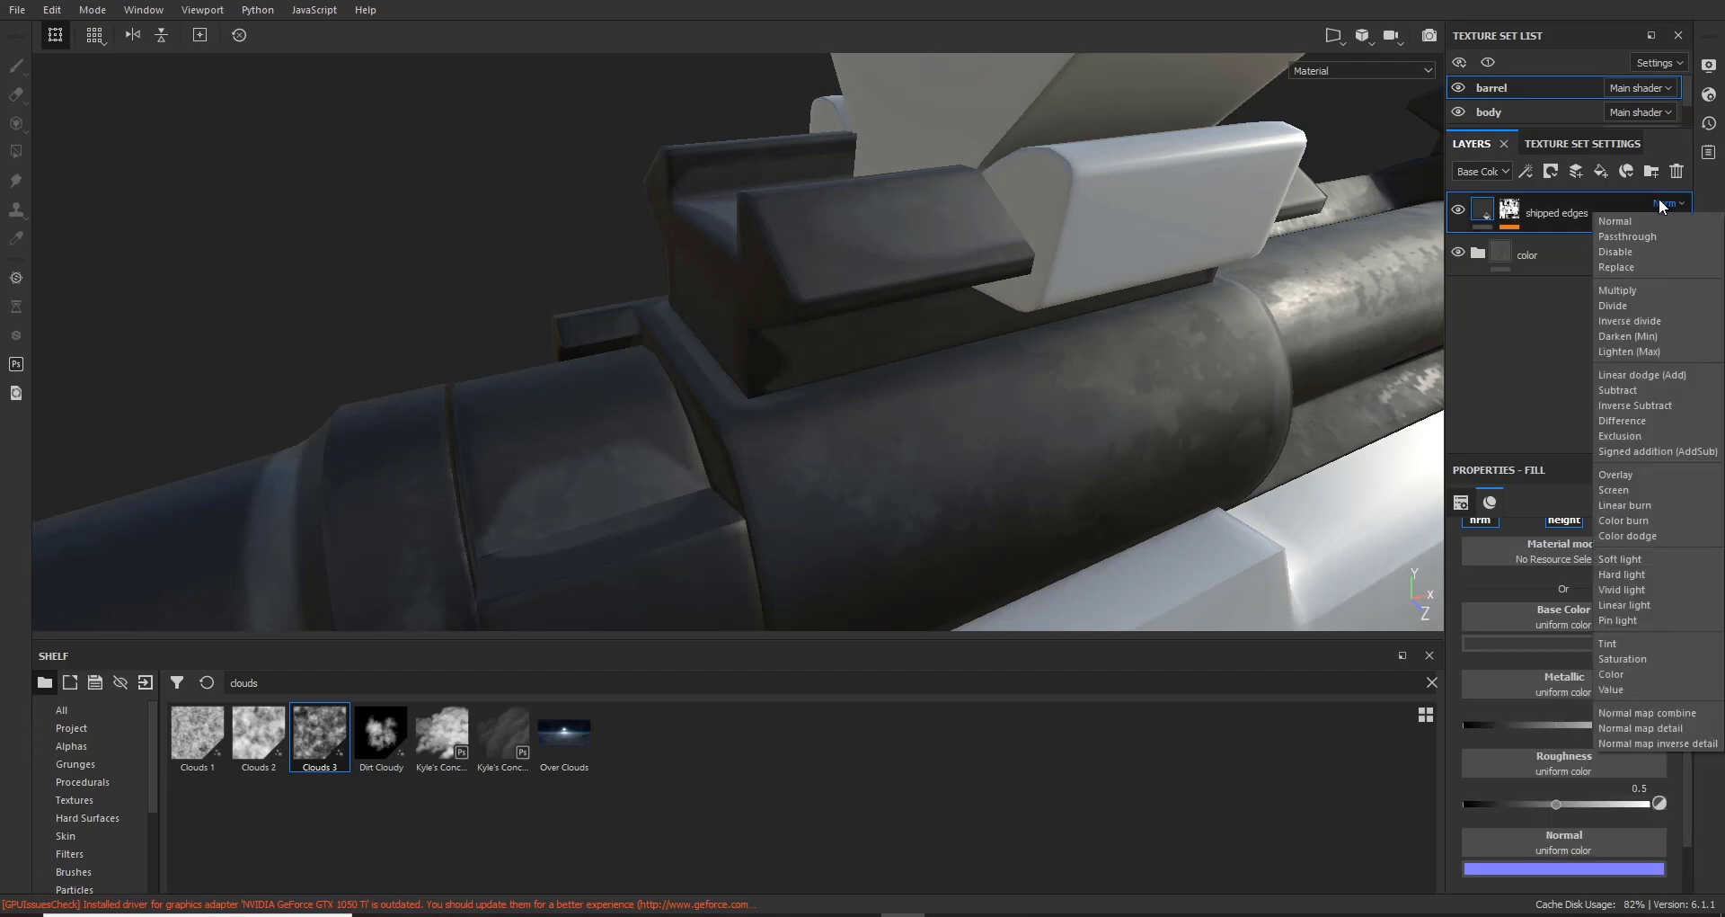
{"action": "left_click", "coordinate": [1663, 377]}
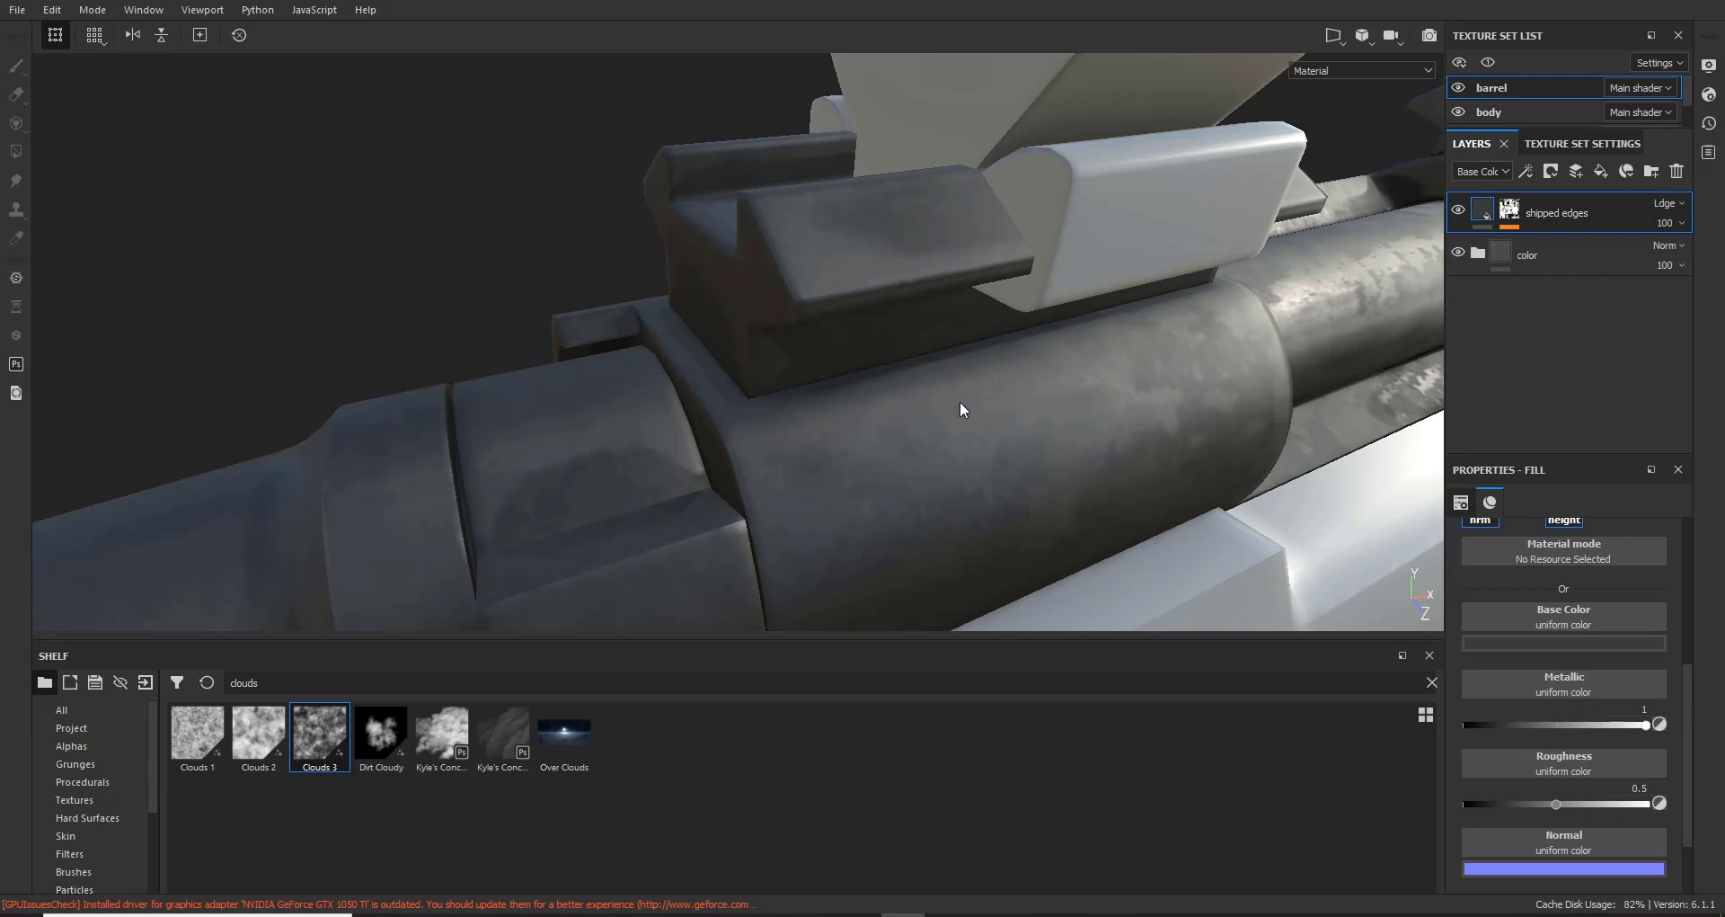
{"action": "mouse_move", "coordinate": [960, 401]}
{"action": "left_mouse_down", "text": "alt"}
{"action": "mouse_move", "coordinate": [733, 247]}
{"action": "mouse_move", "coordinate": [796, 316]}
{"action": "mouse_move", "coordinate": [820, 273]}
{"action": "mouse_move", "coordinate": [828, 293]}
{"action": "mouse_move", "coordinate": [910, 277]}
{"action": "left_mouse_up", "text": "alt"}
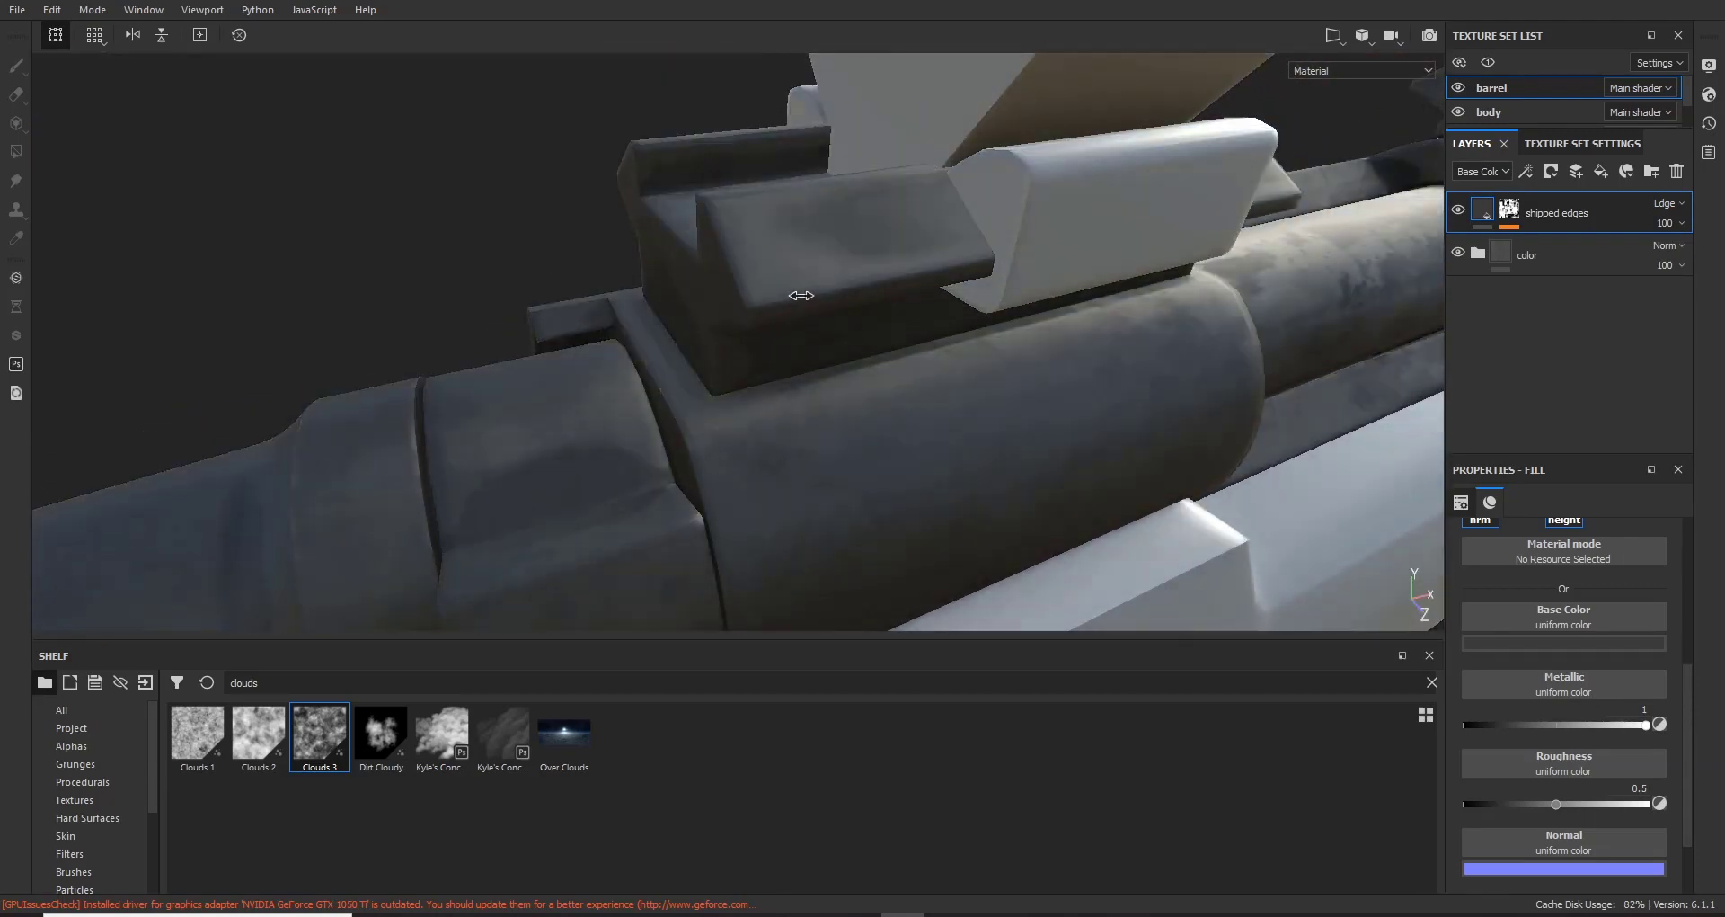
Step: Darken the shipped edges fill's base color slightly further, judging the edges on the scope rail and barrel
{"action": "left_click", "coordinate": [1628, 643]}
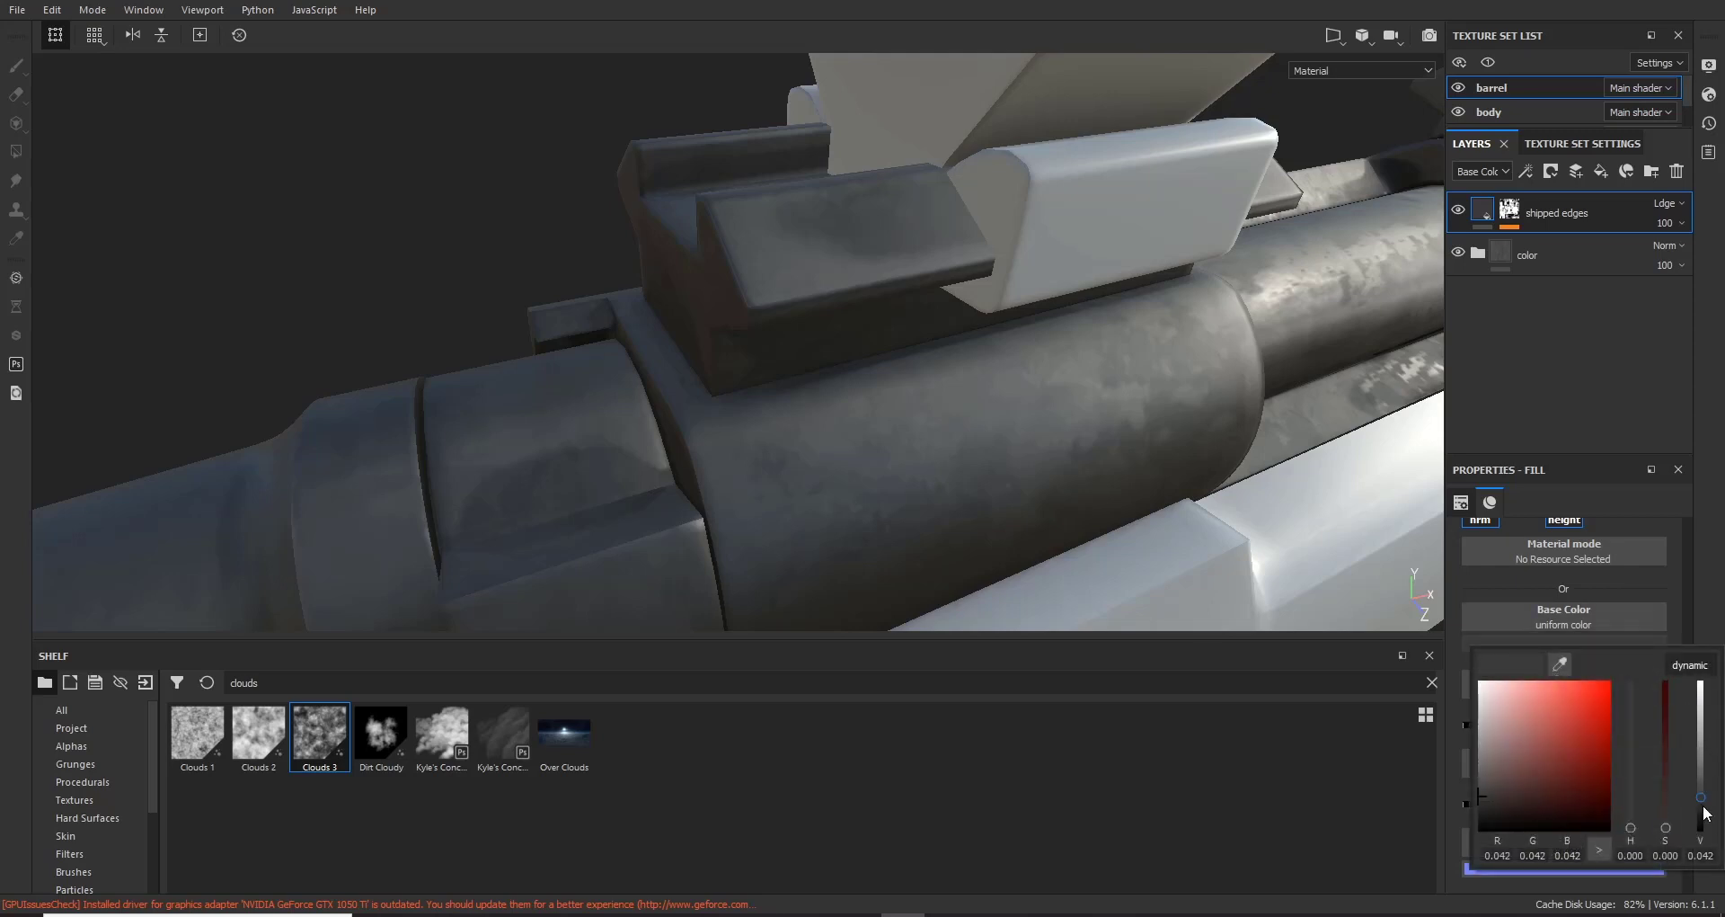
{"action": "left_click_drag", "start_coordinate": [1701, 800], "coordinate": [1700, 801]}
{"action": "left_click_drag", "start_coordinate": [912, 161], "coordinate": [904, 276], "text": "alt"}
{"action": "scroll", "coordinate": [784, 291], "scroll_direction": "up", "scroll_amount": 2}
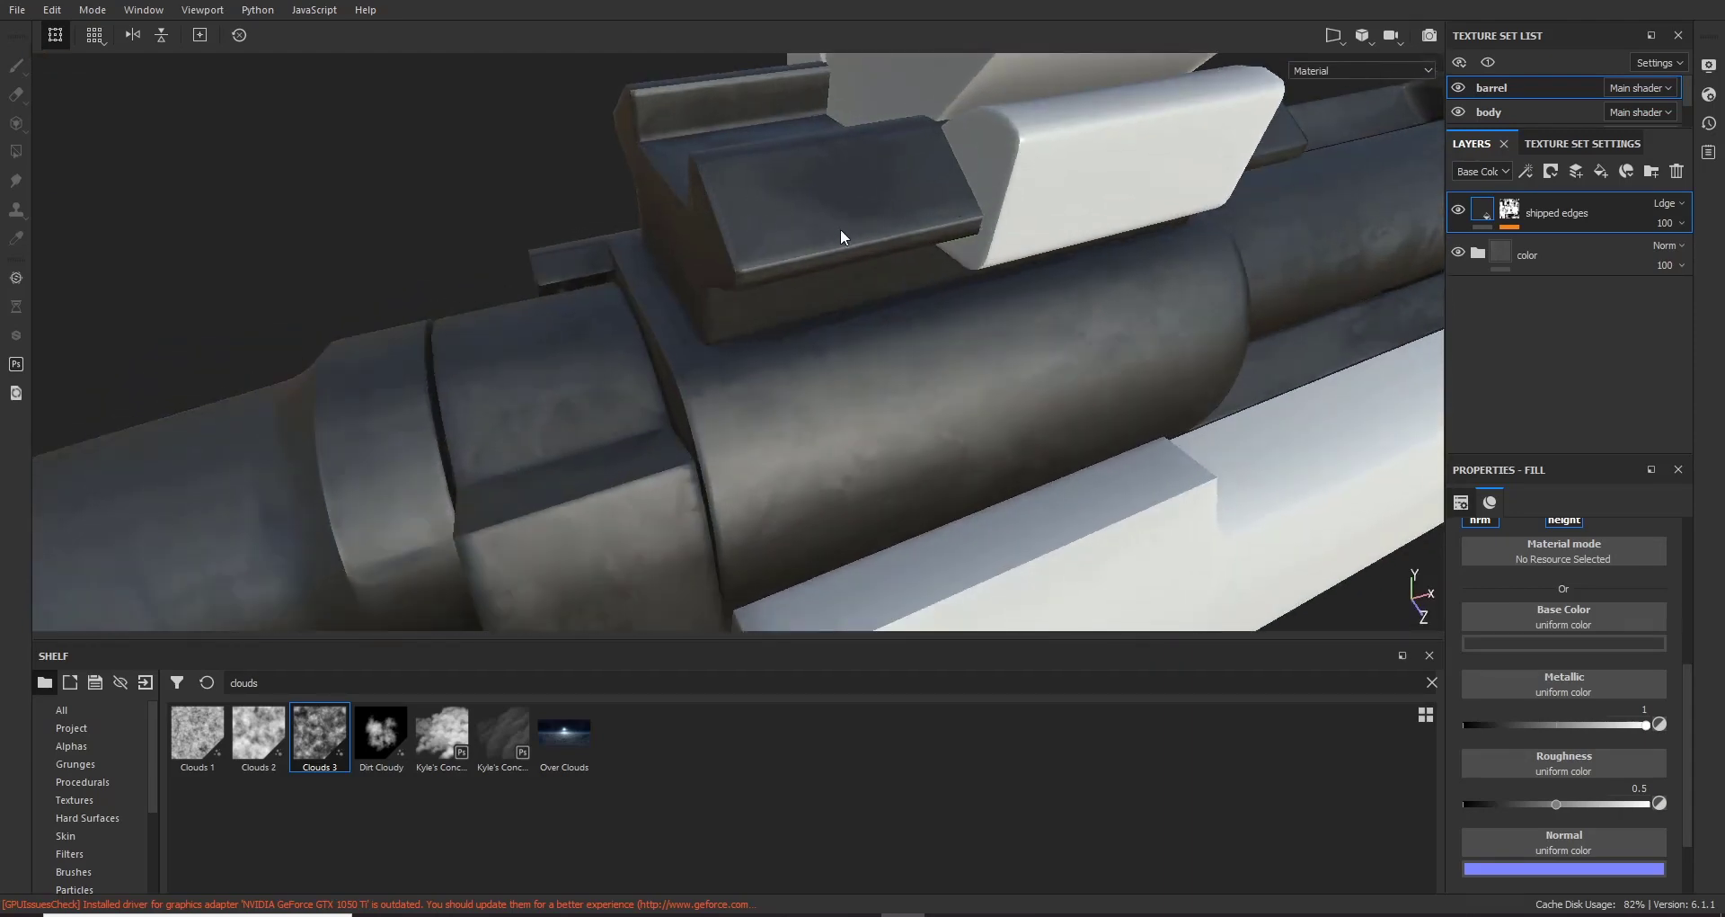
{"action": "left_click_drag", "start_coordinate": [738, 225], "coordinate": [877, 316], "text": "alt"}
{"action": "left_click_drag", "start_coordinate": [683, 289], "coordinate": [890, 283], "text": "alt"}
Step: Raise the barrel texture set's size to 2048
{"action": "left_click", "coordinate": [1577, 143]}
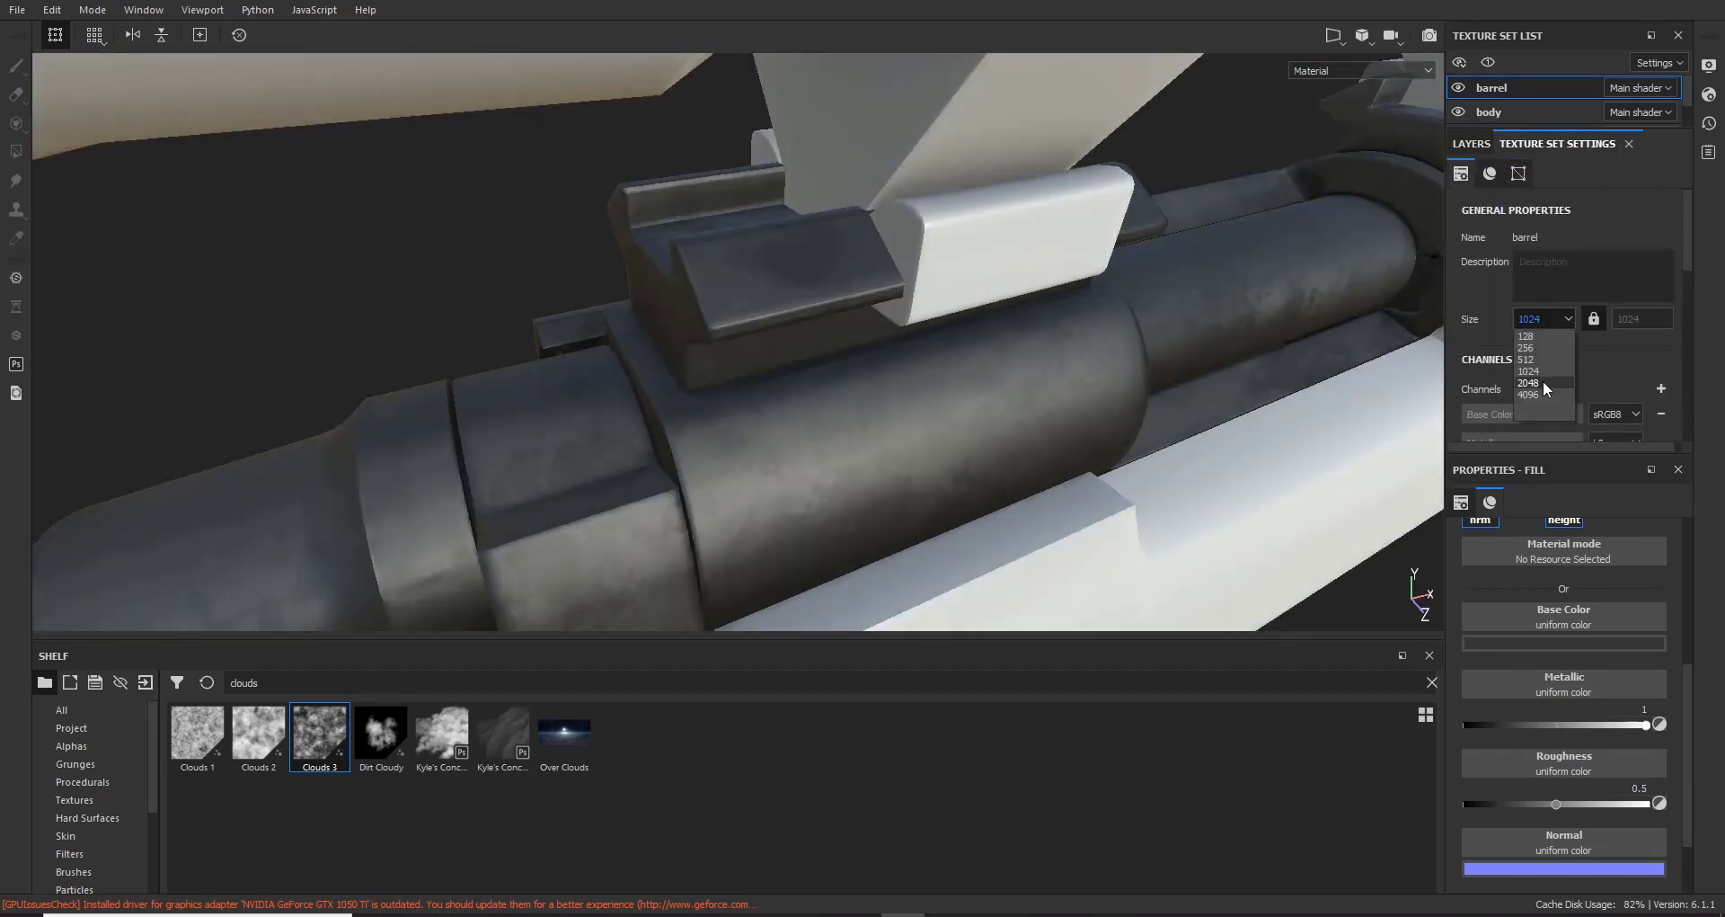
{"action": "left_click", "coordinate": [1544, 381]}
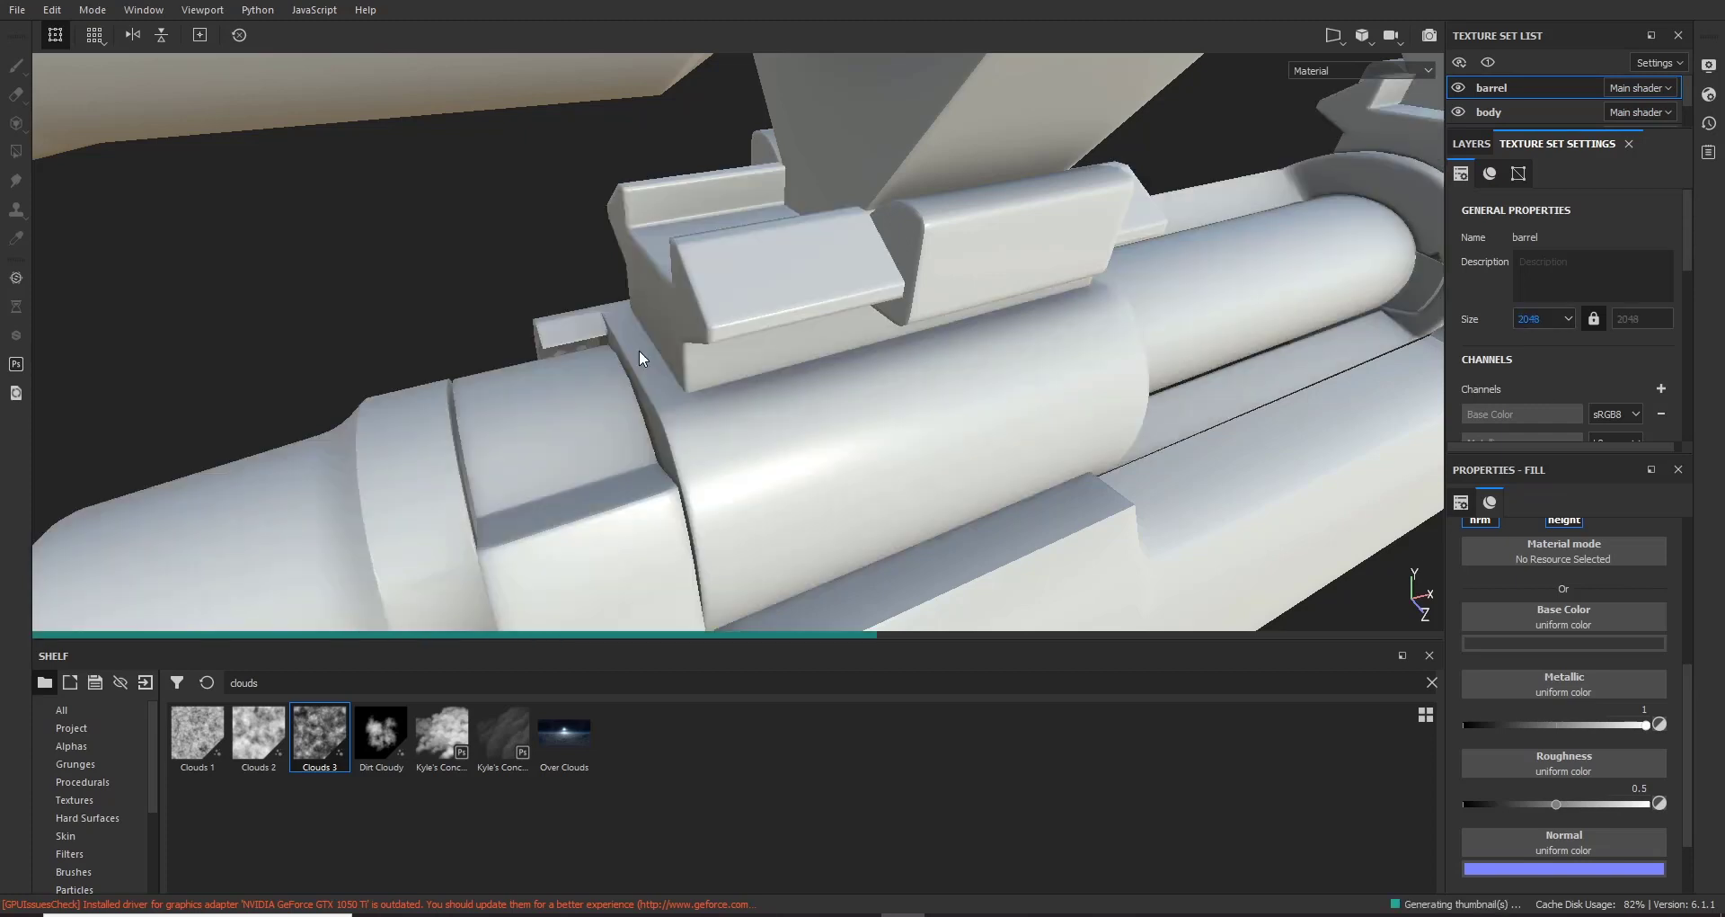
{"action": "mouse_move", "coordinate": [639, 349]}
{"action": "left_mouse_down", "text": "alt"}
{"action": "mouse_move", "coordinate": [688, 261]}
{"action": "mouse_move", "coordinate": [859, 260]}
{"action": "mouse_move", "coordinate": [809, 277]}
{"action": "mouse_move", "coordinate": [894, 278]}
{"action": "mouse_move", "coordinate": [768, 263]}
{"action": "left_mouse_up", "text": "alt"}
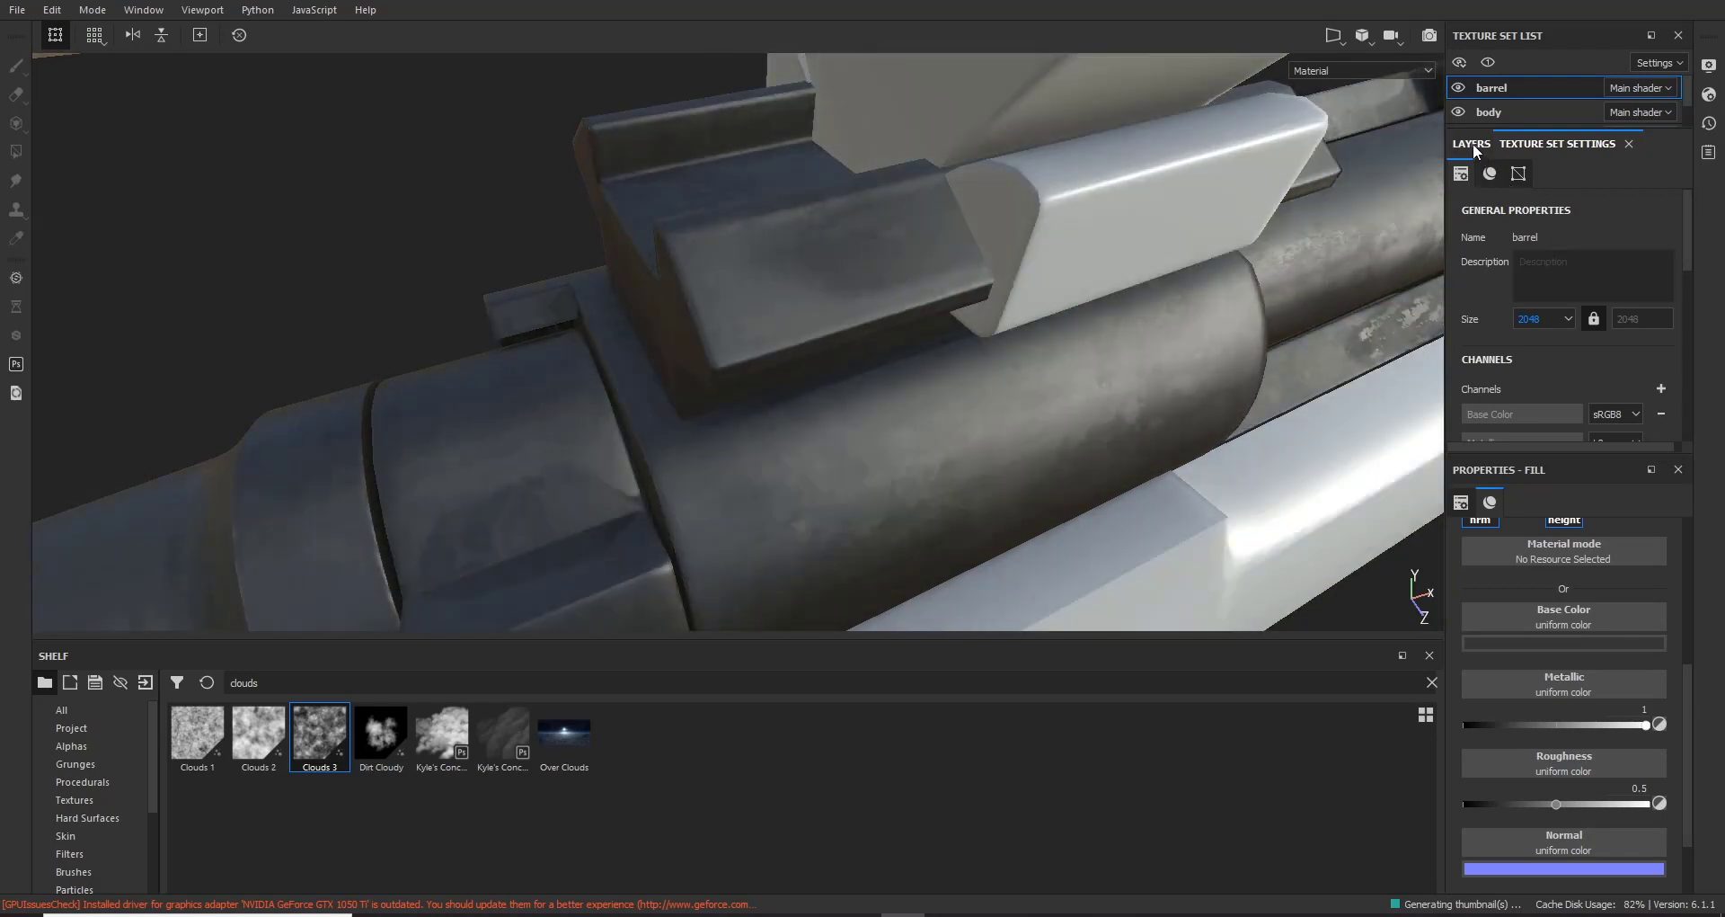
Step: Examine the shipped edges layer's mask on the barrel, then its material up close from other angles and under different lighting
{"action": "left_click", "coordinate": [1472, 143]}
{"action": "left_click_drag", "start_coordinate": [1037, 315], "coordinate": [943, 357], "text": "alt"}
{"action": "left_click", "coordinate": [1483, 212]}
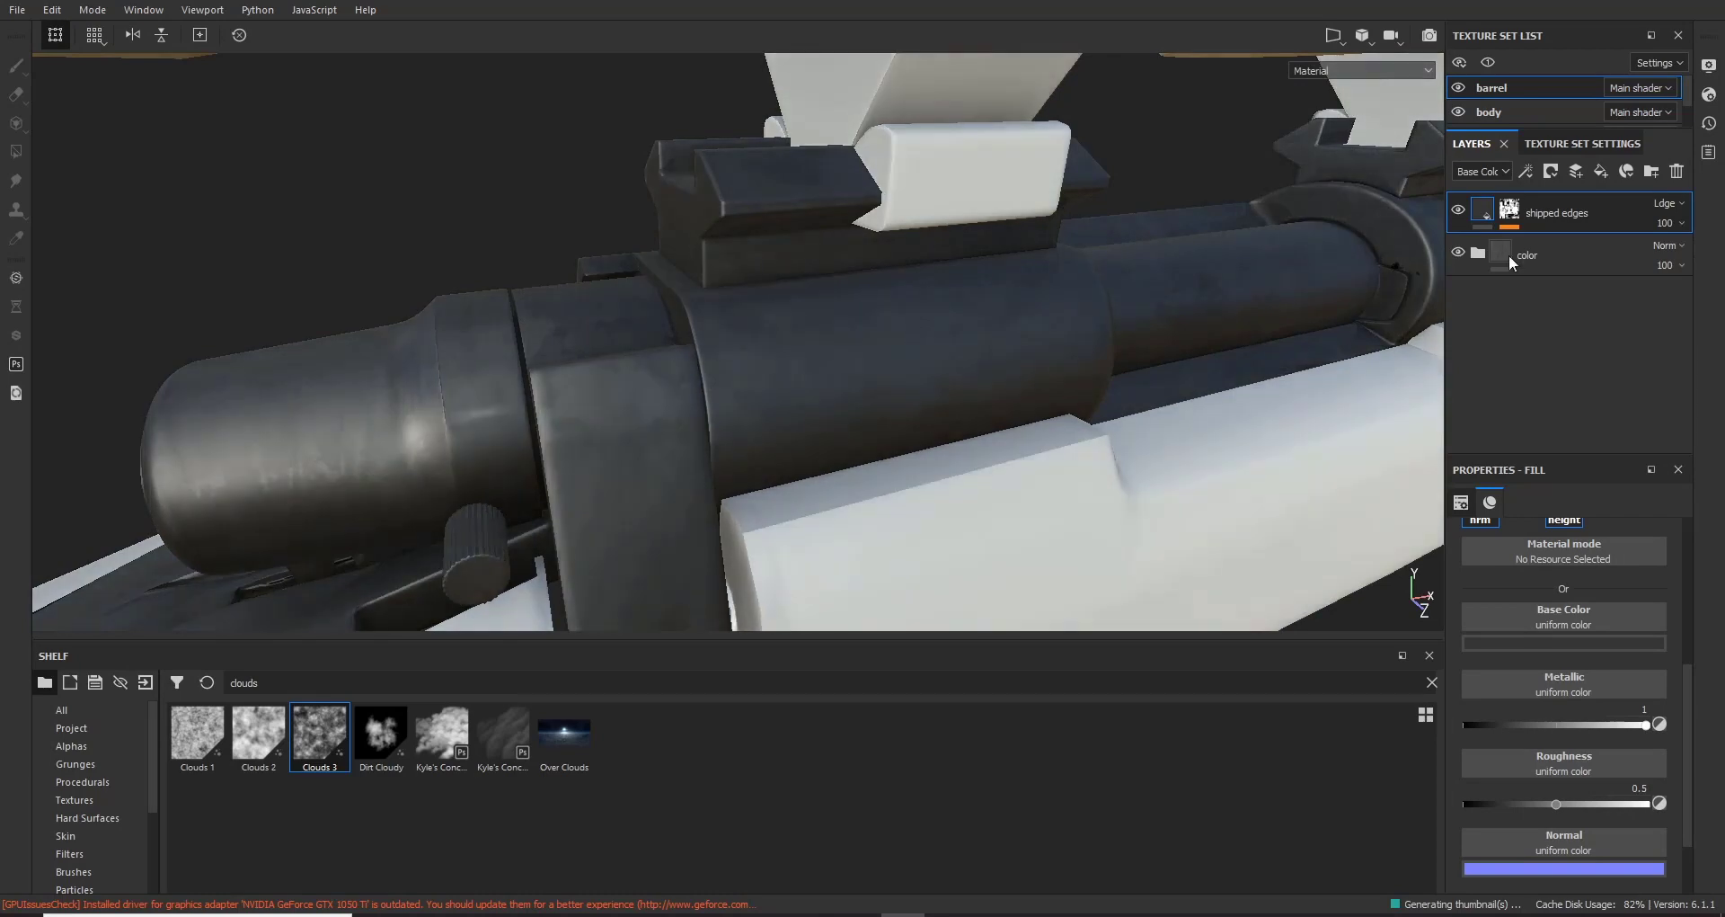
{"action": "key", "text": "1"}
{"action": "left_click_drag", "start_coordinate": [550, 274], "coordinate": [576, 297], "text": "alt"}
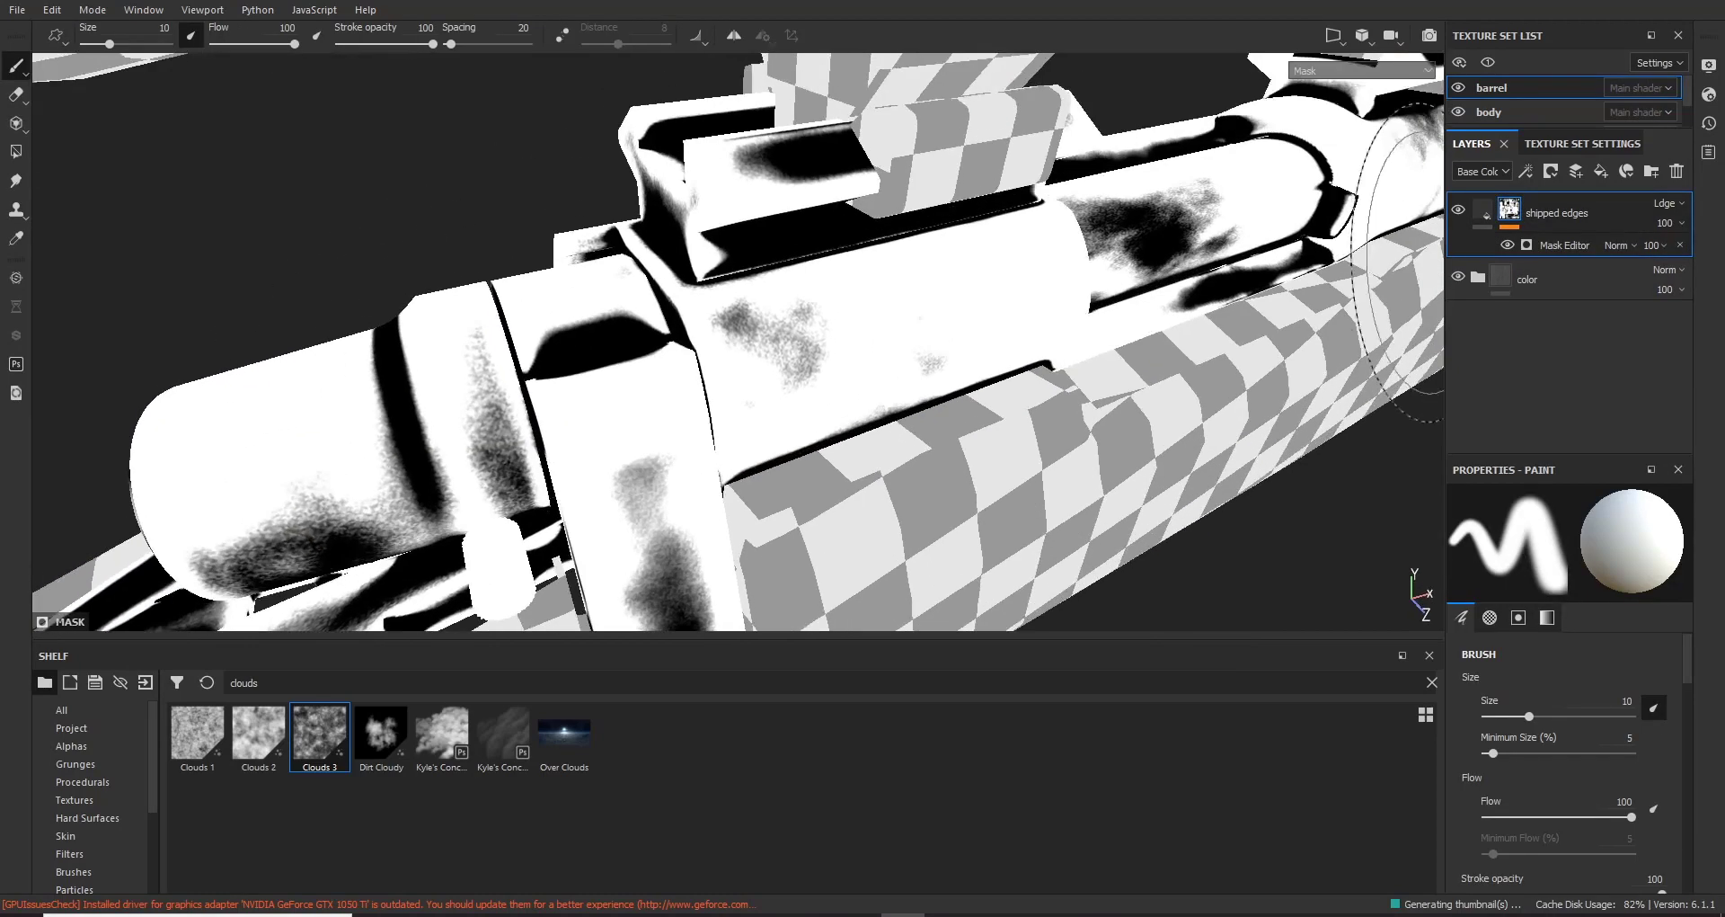
{"action": "left_click", "coordinate": [1473, 212]}
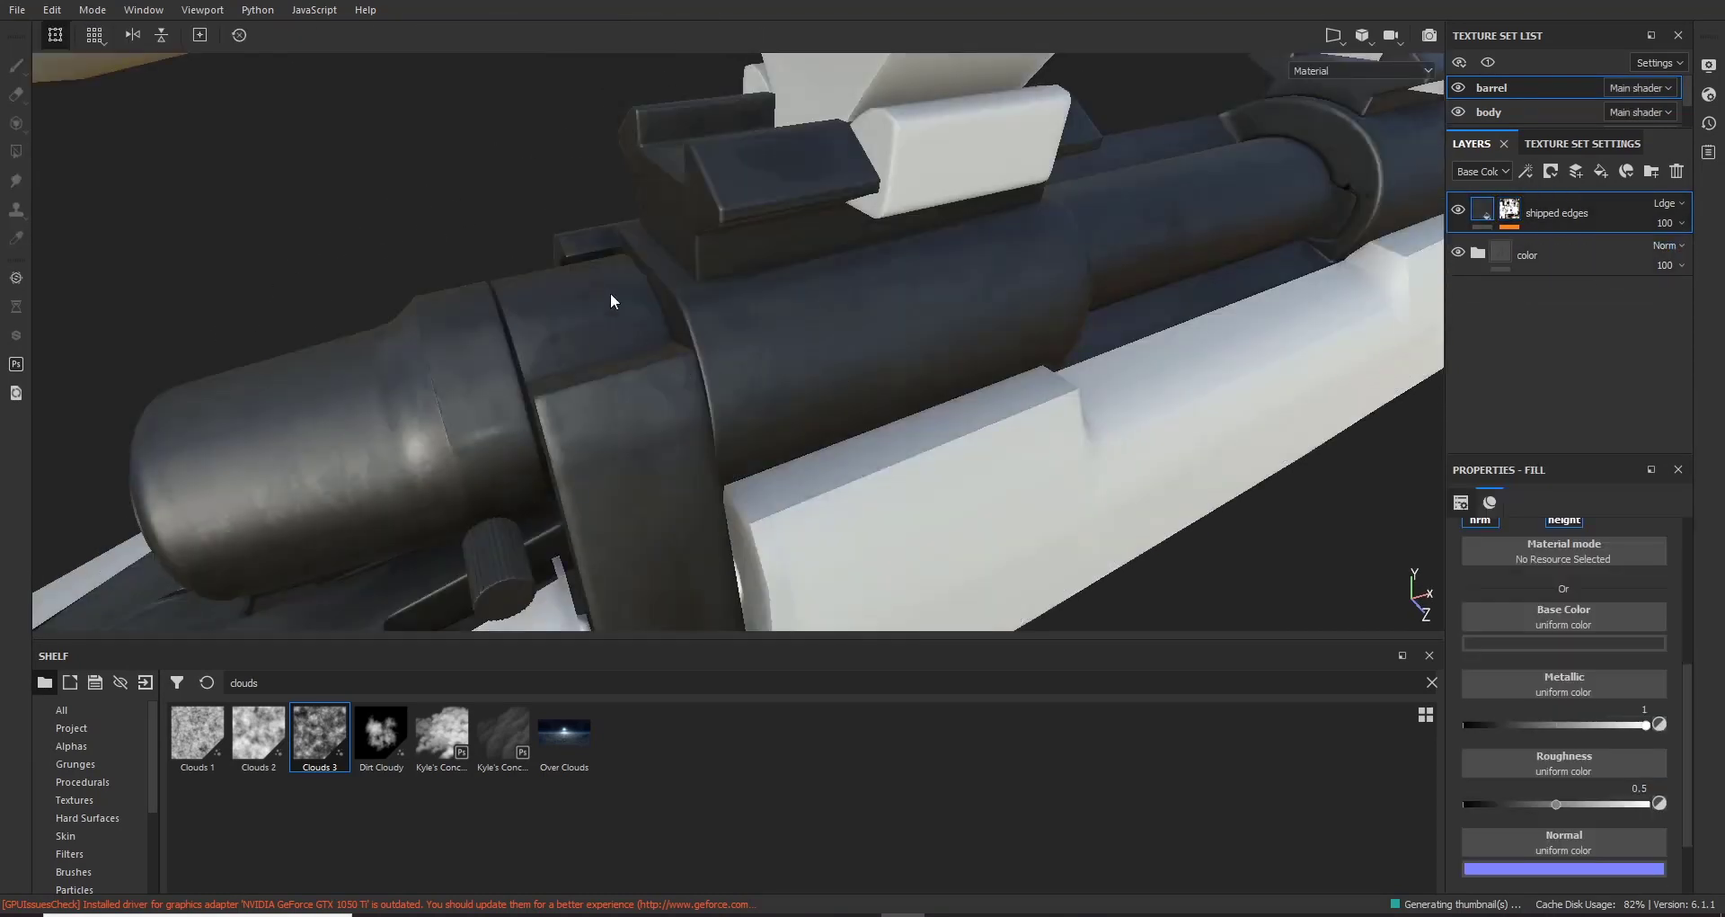
{"action": "left_click_drag", "start_coordinate": [611, 301], "coordinate": [798, 335], "text": "alt"}
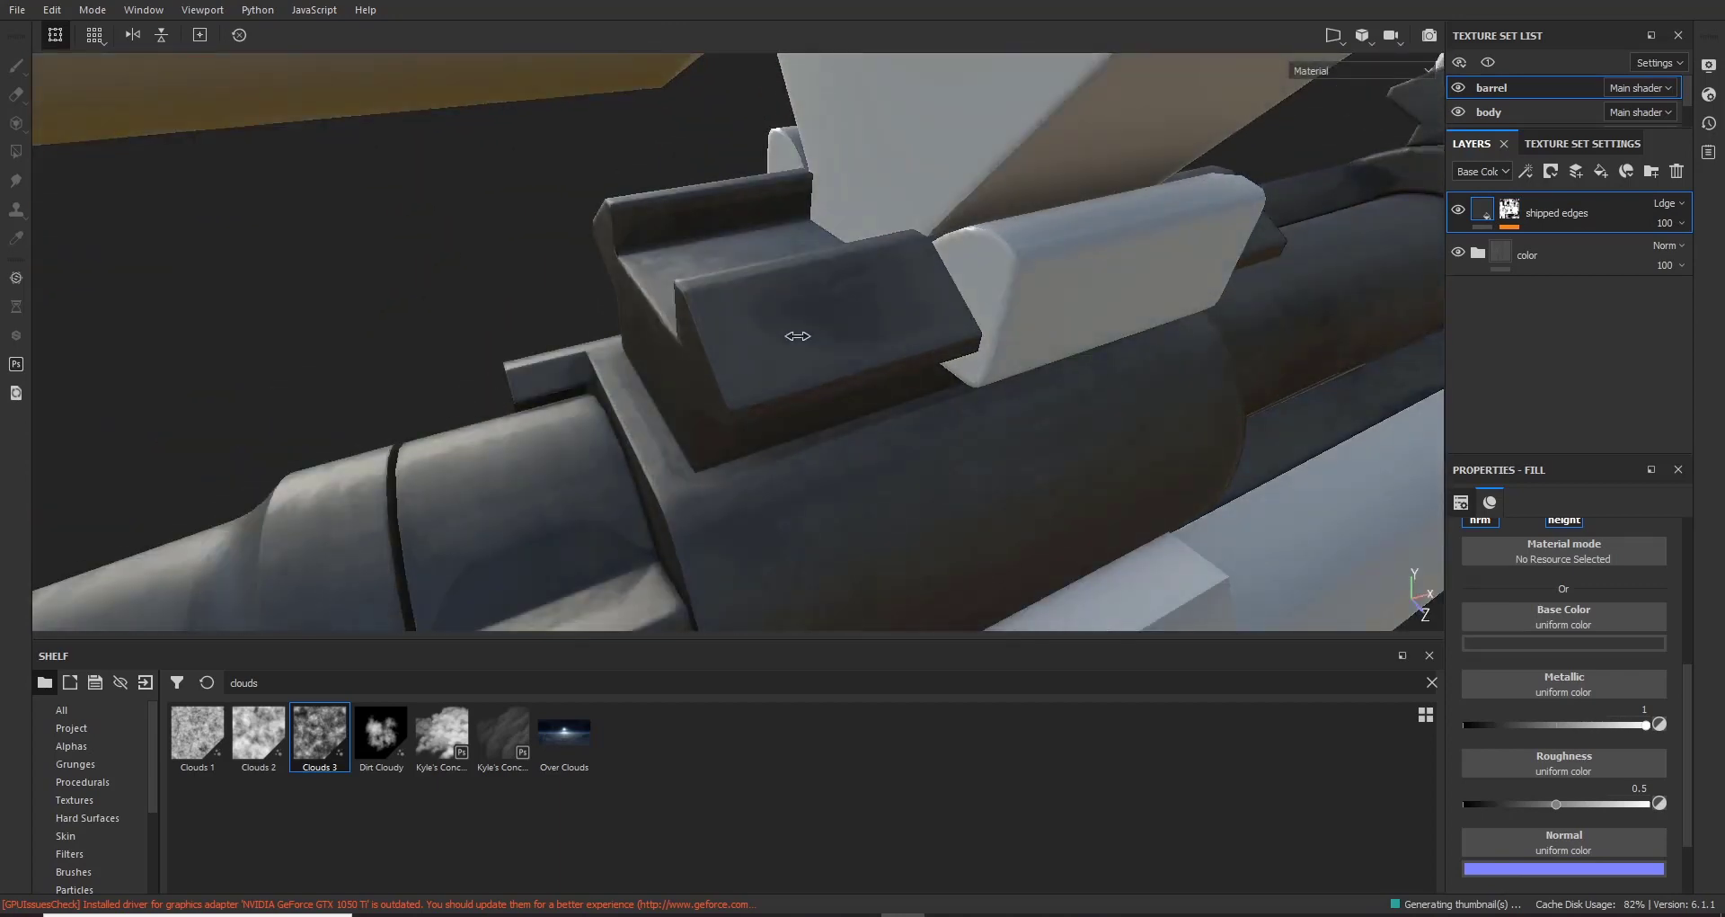
{"action": "right_click_drag", "start_coordinate": [798, 335], "coordinate": [780, 363], "text": "shift"}
{"action": "middle_click_drag", "start_coordinate": [782, 364], "coordinate": [783, 334], "text": "alt"}
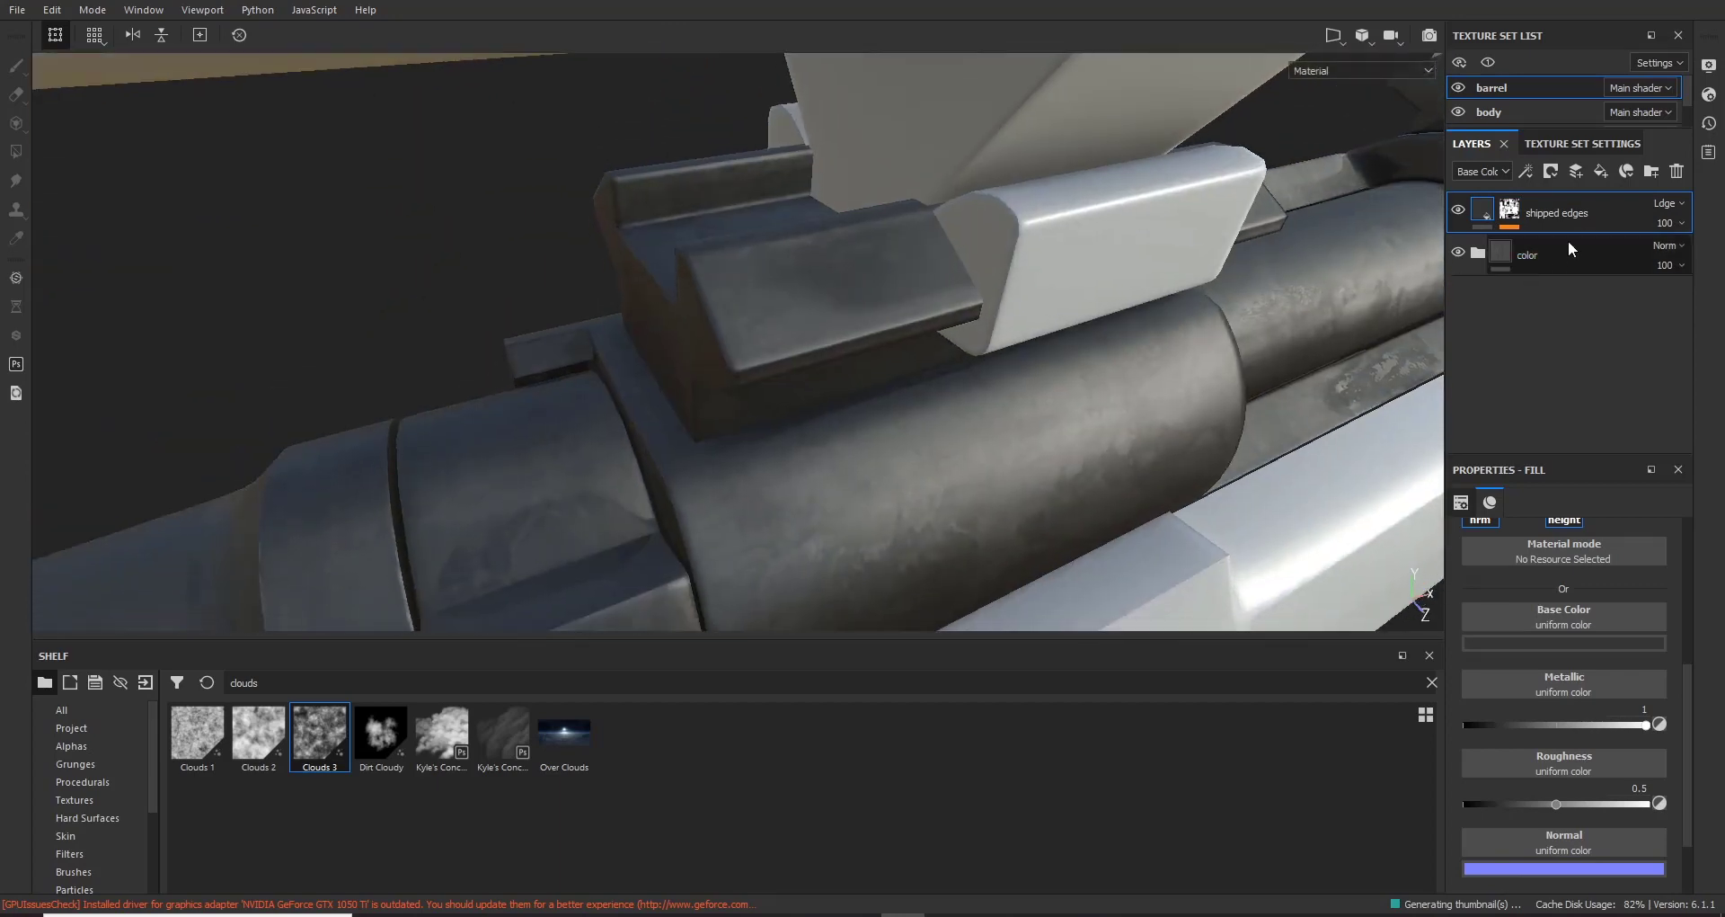
Step: Set the shipped edges layer's opacity in the Roughness channel to 50
{"action": "left_click", "coordinate": [1485, 171]}
{"action": "left_click", "coordinate": [1478, 212]}
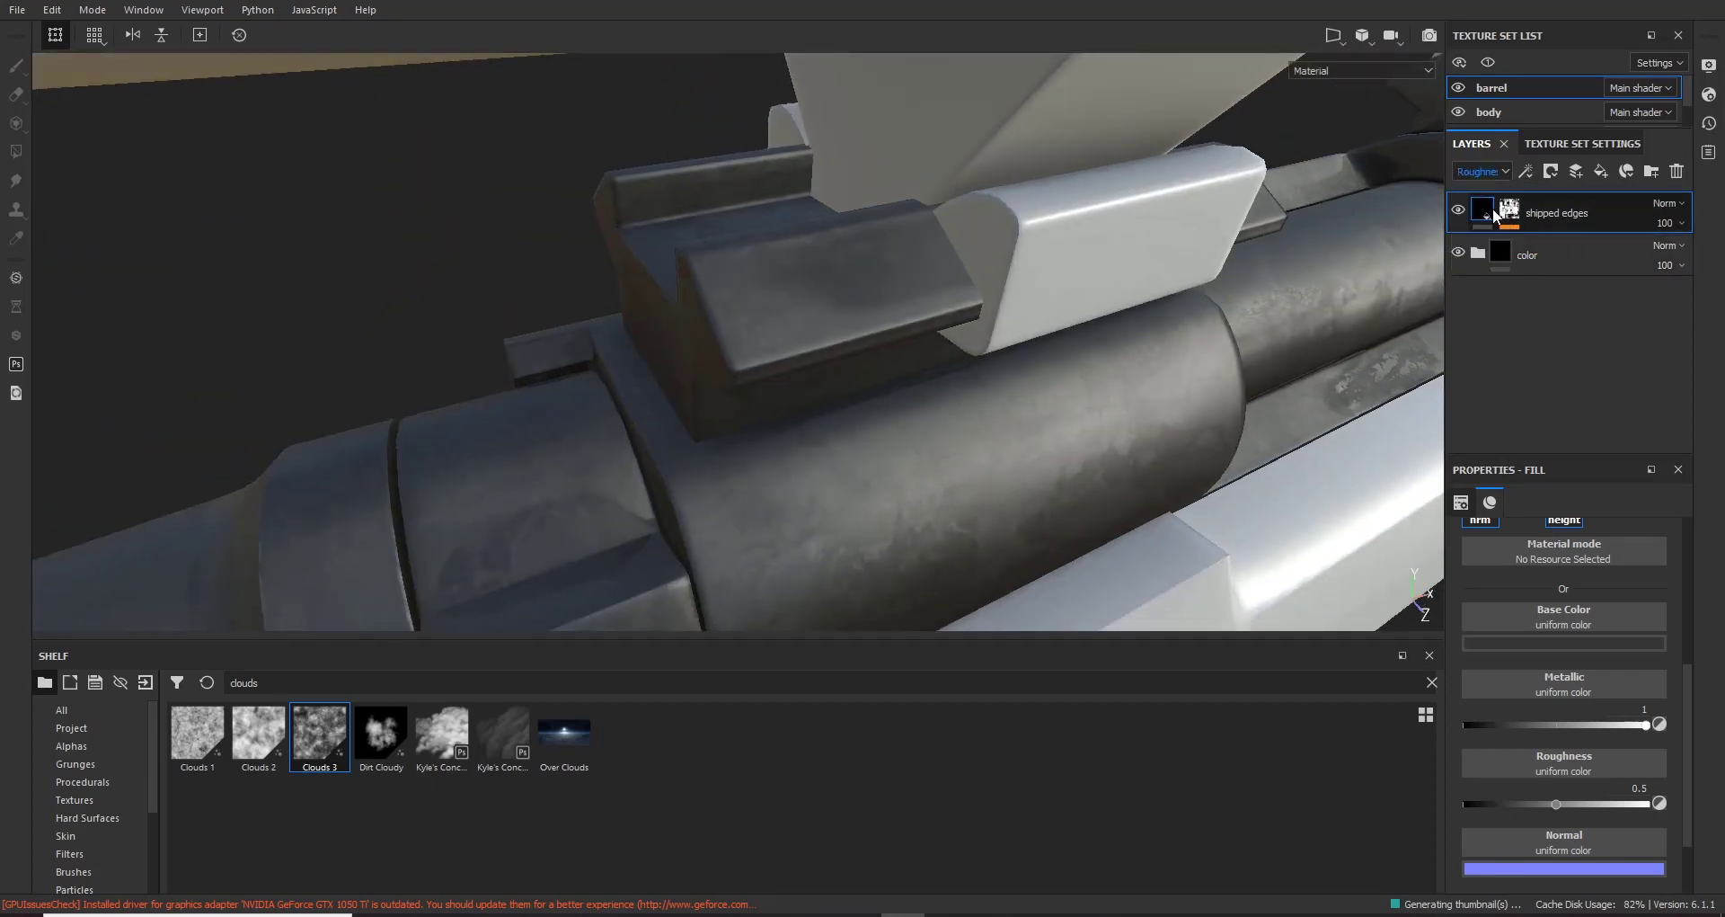
{"action": "left_click", "coordinate": [1676, 224]}
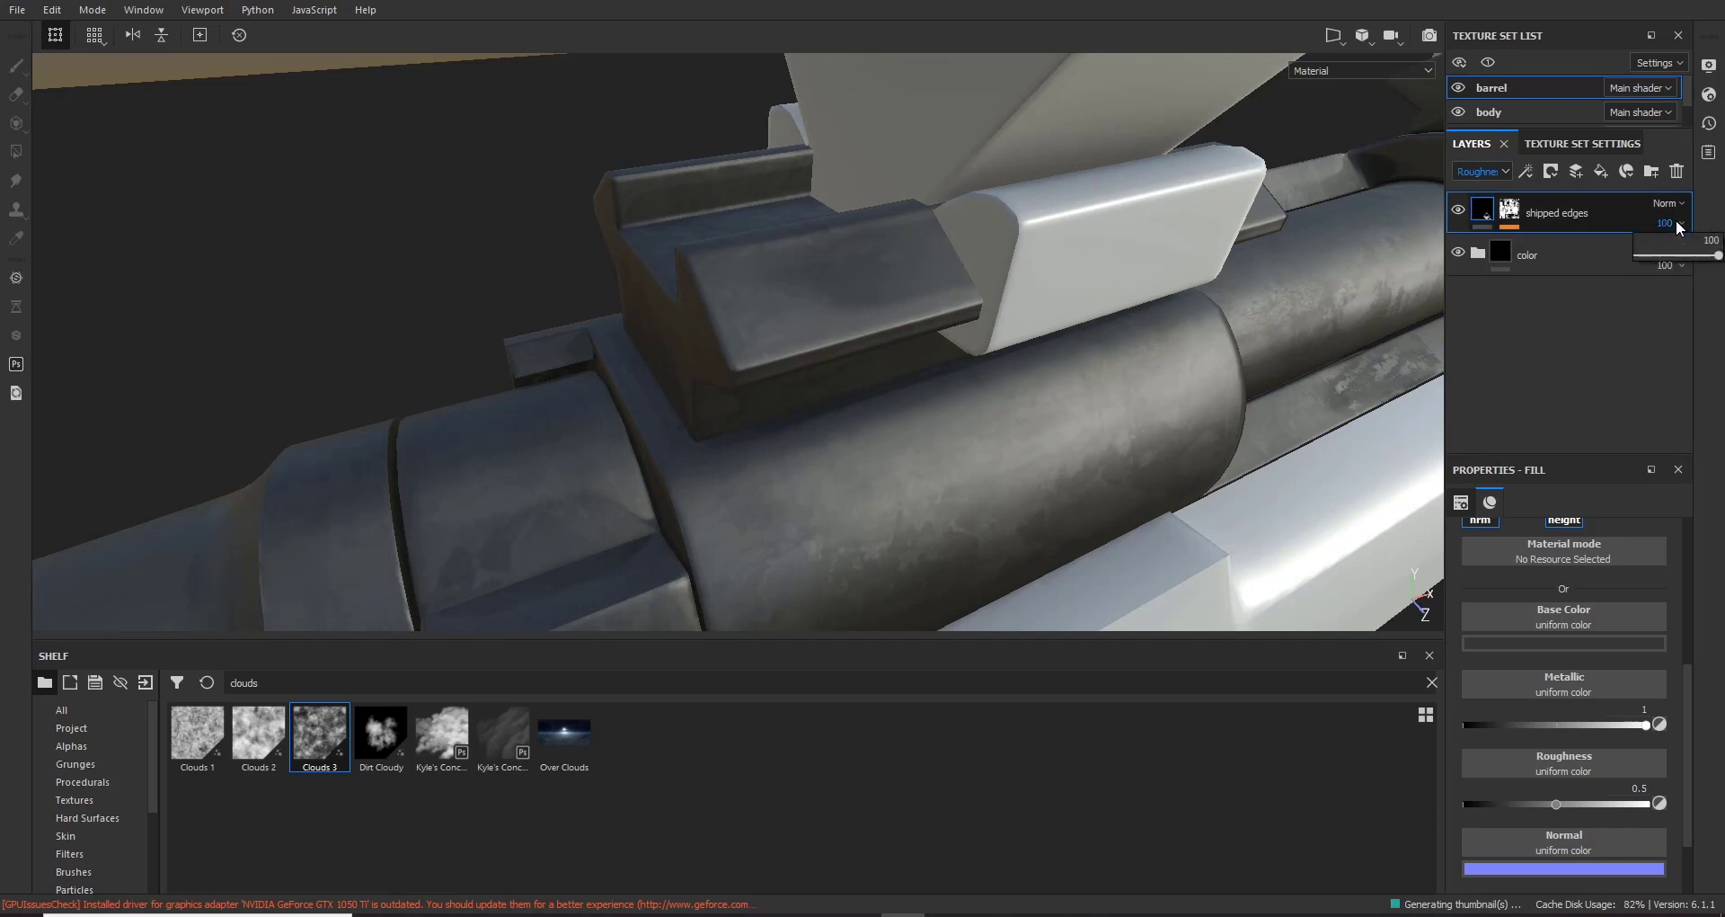
{"action": "key", "text": "Return"}
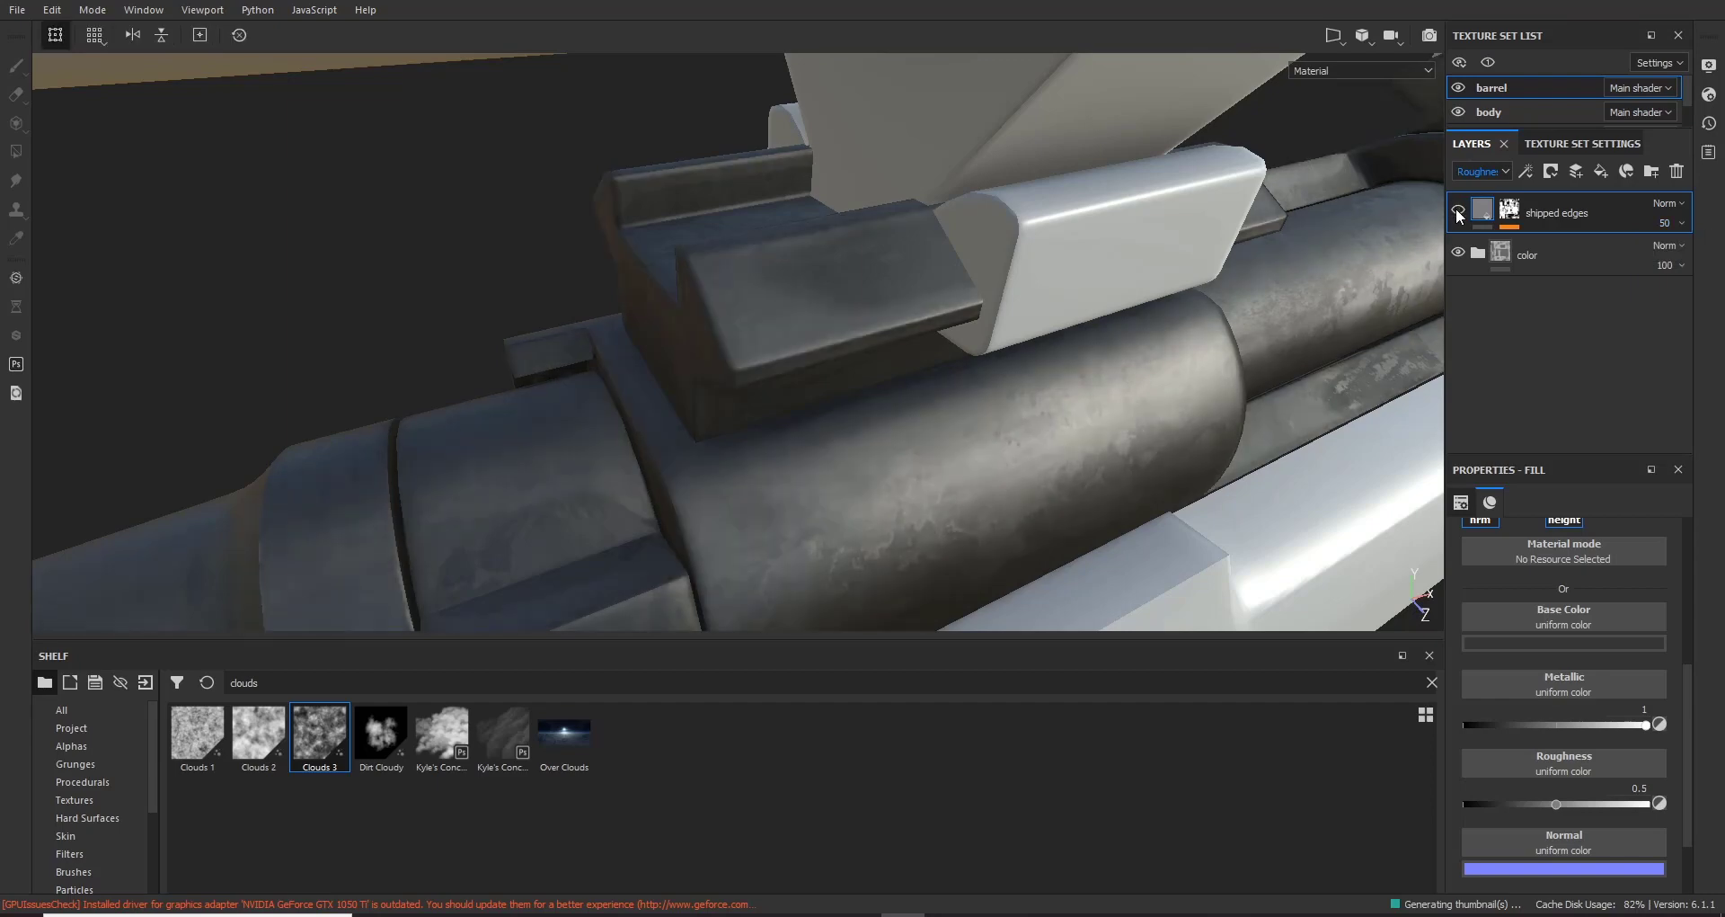
Step: Hide the body and scope texture sets and inspect the isolated barrel from several angles
{"action": "scroll", "coordinate": [739, 357], "scroll_direction": "down", "scroll_amount": 8}
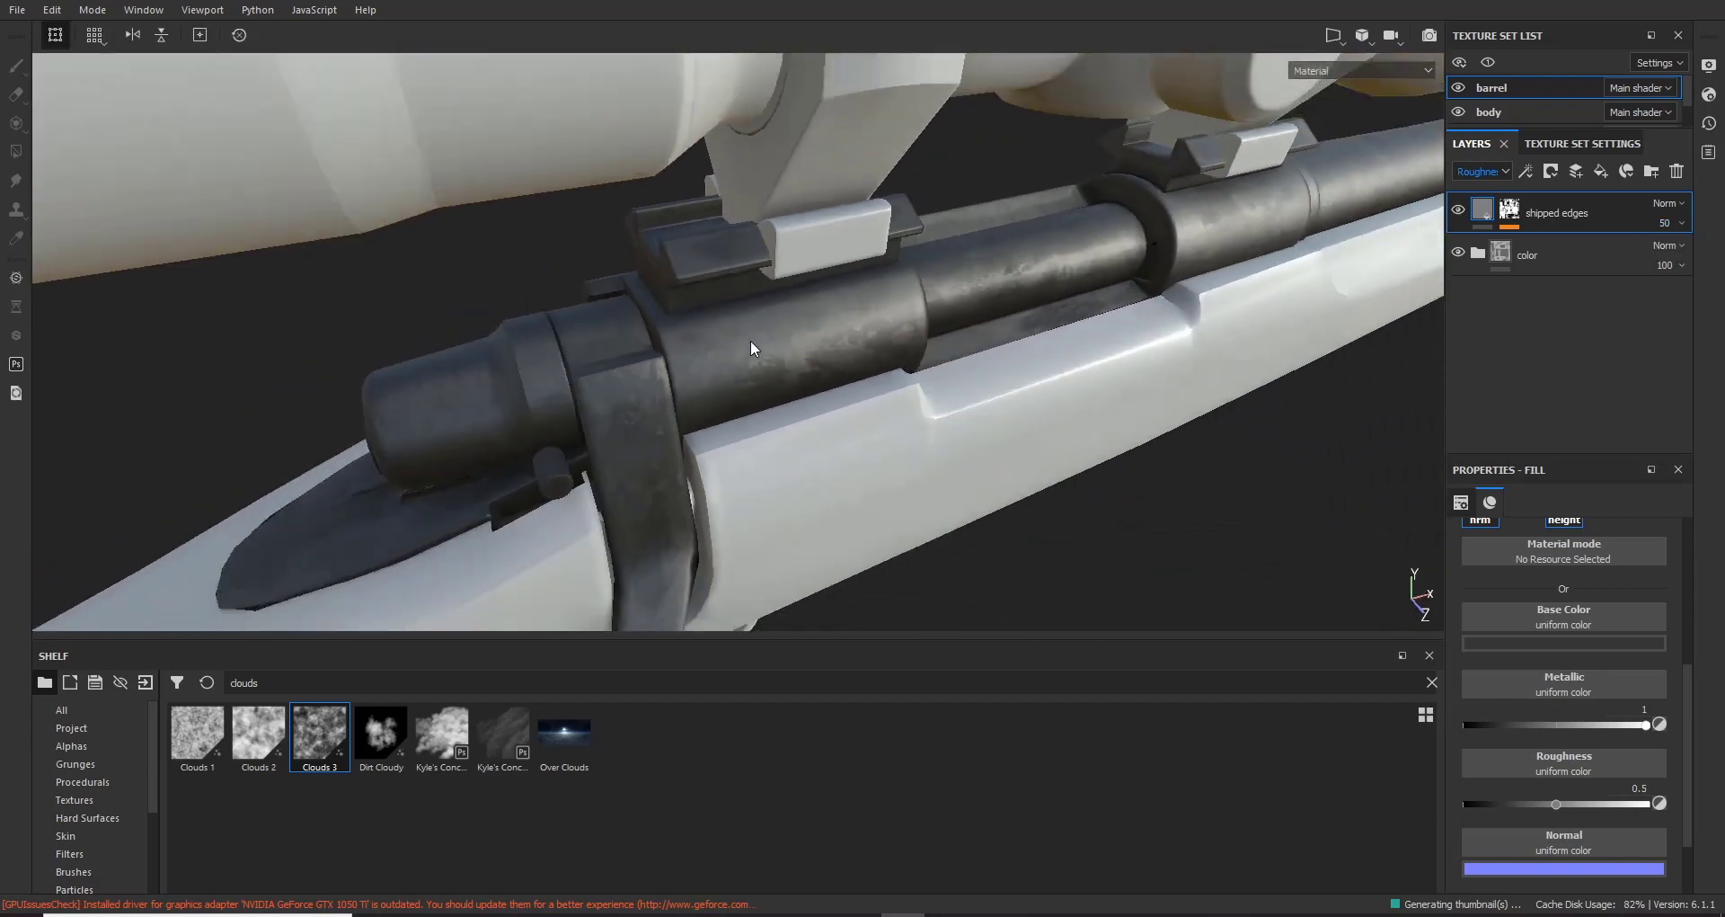
{"action": "left_click_drag", "start_coordinate": [751, 340], "coordinate": [768, 302], "text": "alt"}
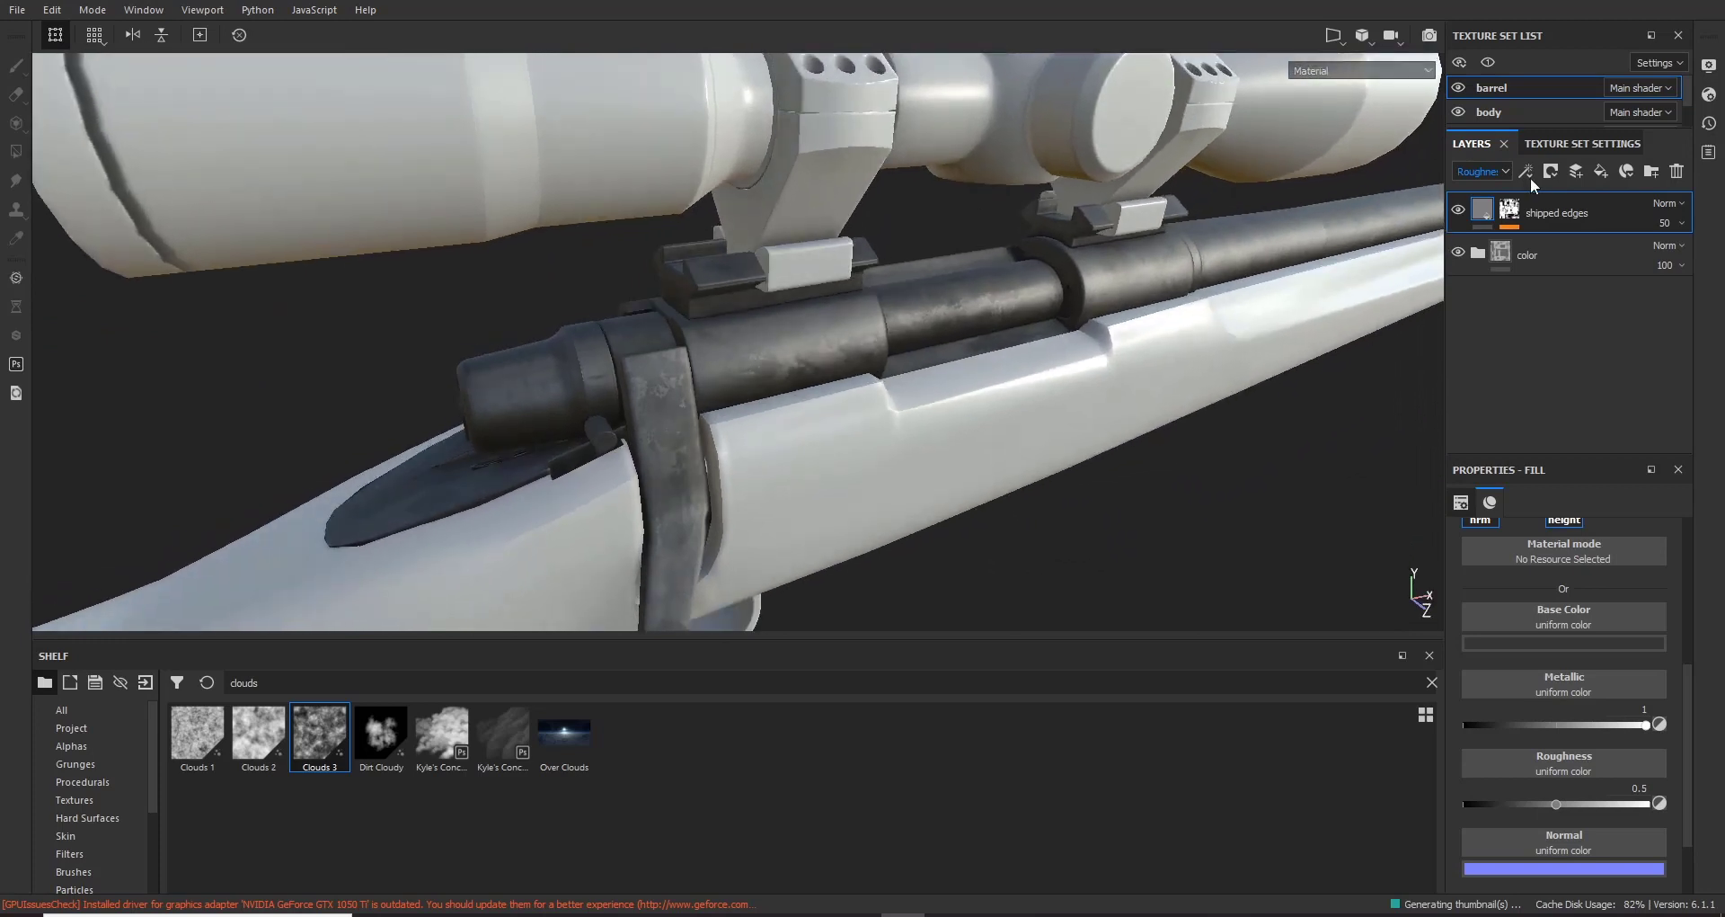
{"action": "left_click_drag", "start_coordinate": [1583, 127], "coordinate": [1582, 217]}
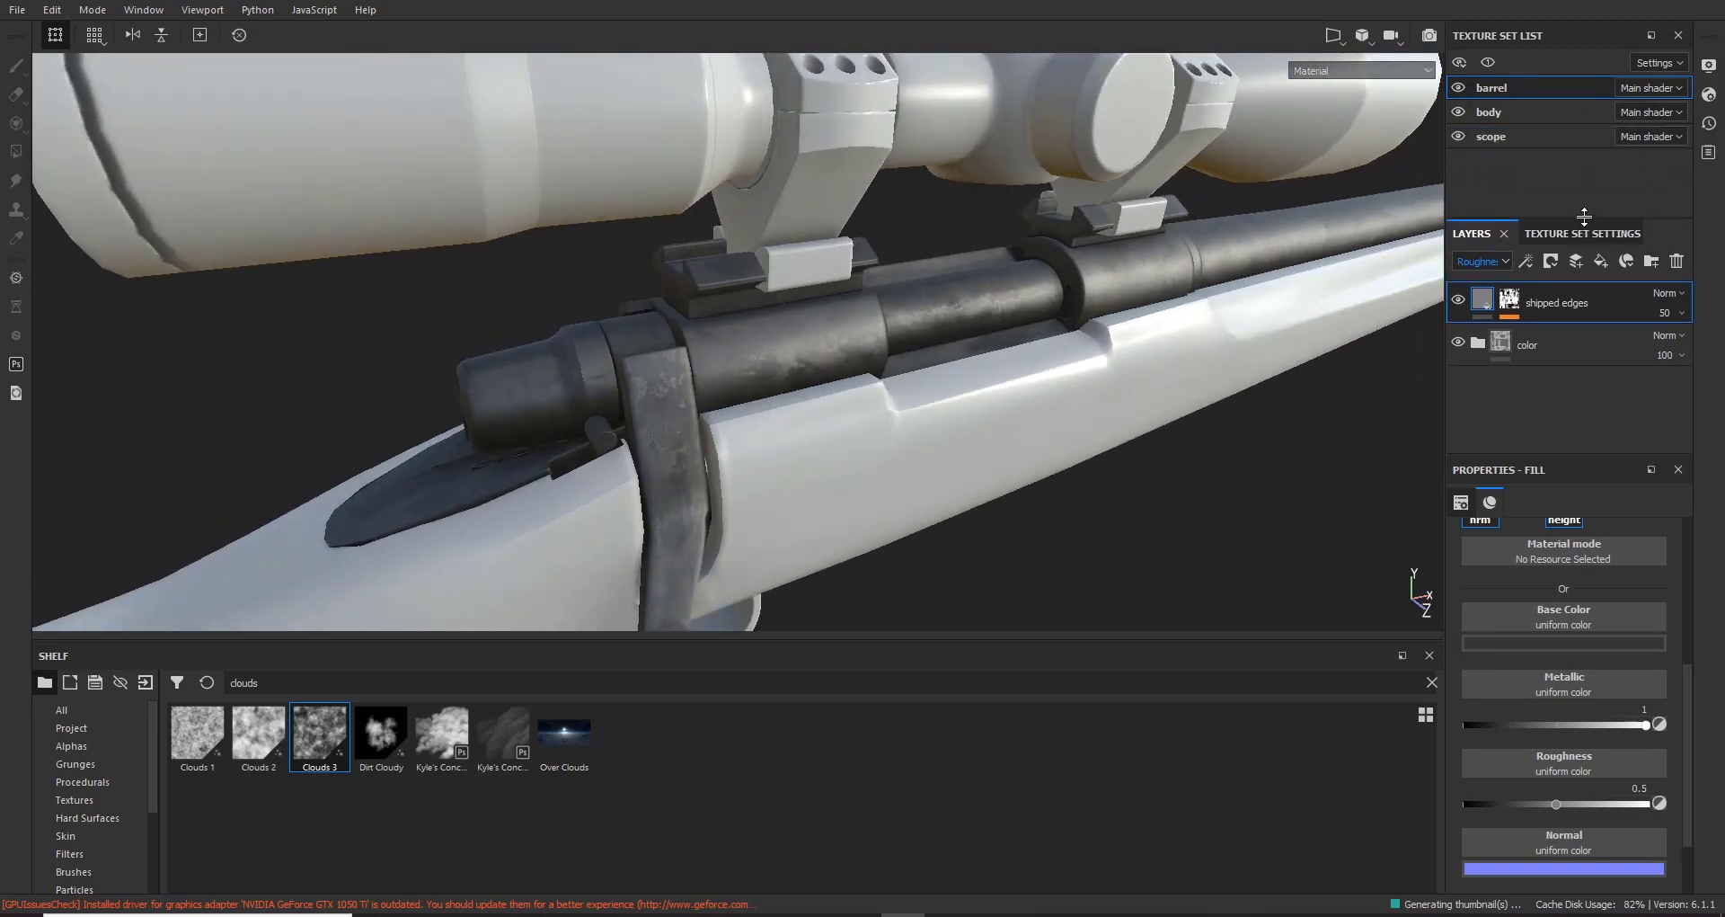
{"action": "left_click", "coordinate": [1458, 112]}
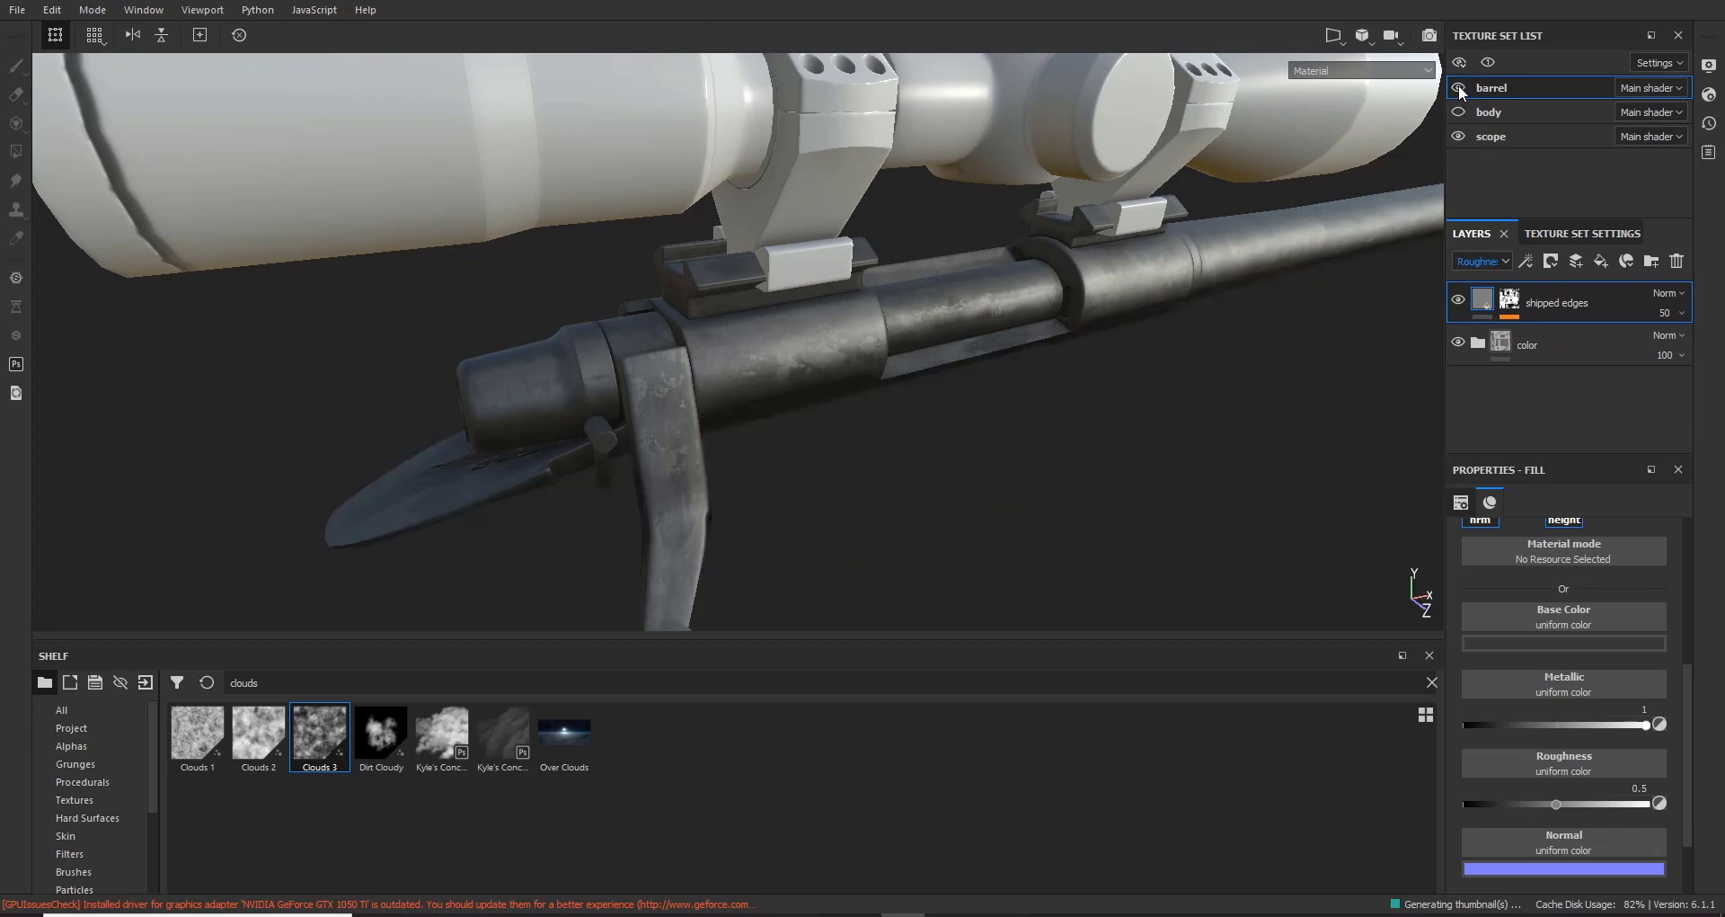
{"action": "left_click", "coordinate": [1458, 136]}
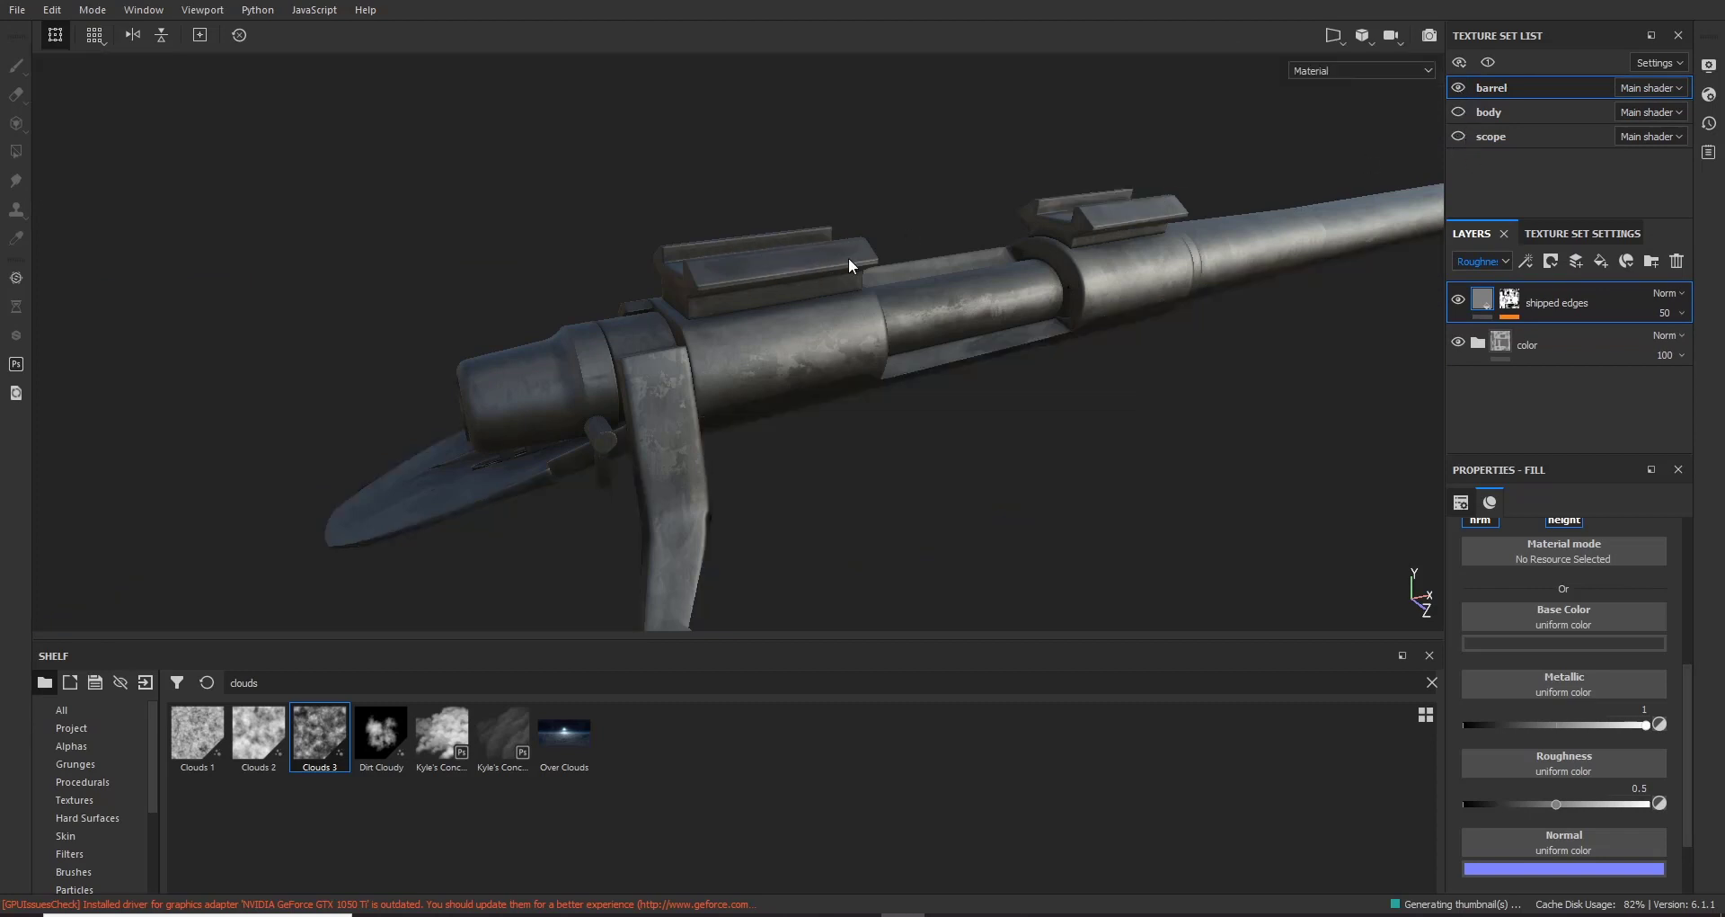
{"action": "left_click_drag", "start_coordinate": [848, 257], "coordinate": [771, 276], "text": "alt"}
{"action": "right_click_drag", "start_coordinate": [771, 276], "coordinate": [732, 443], "text": "alt"}
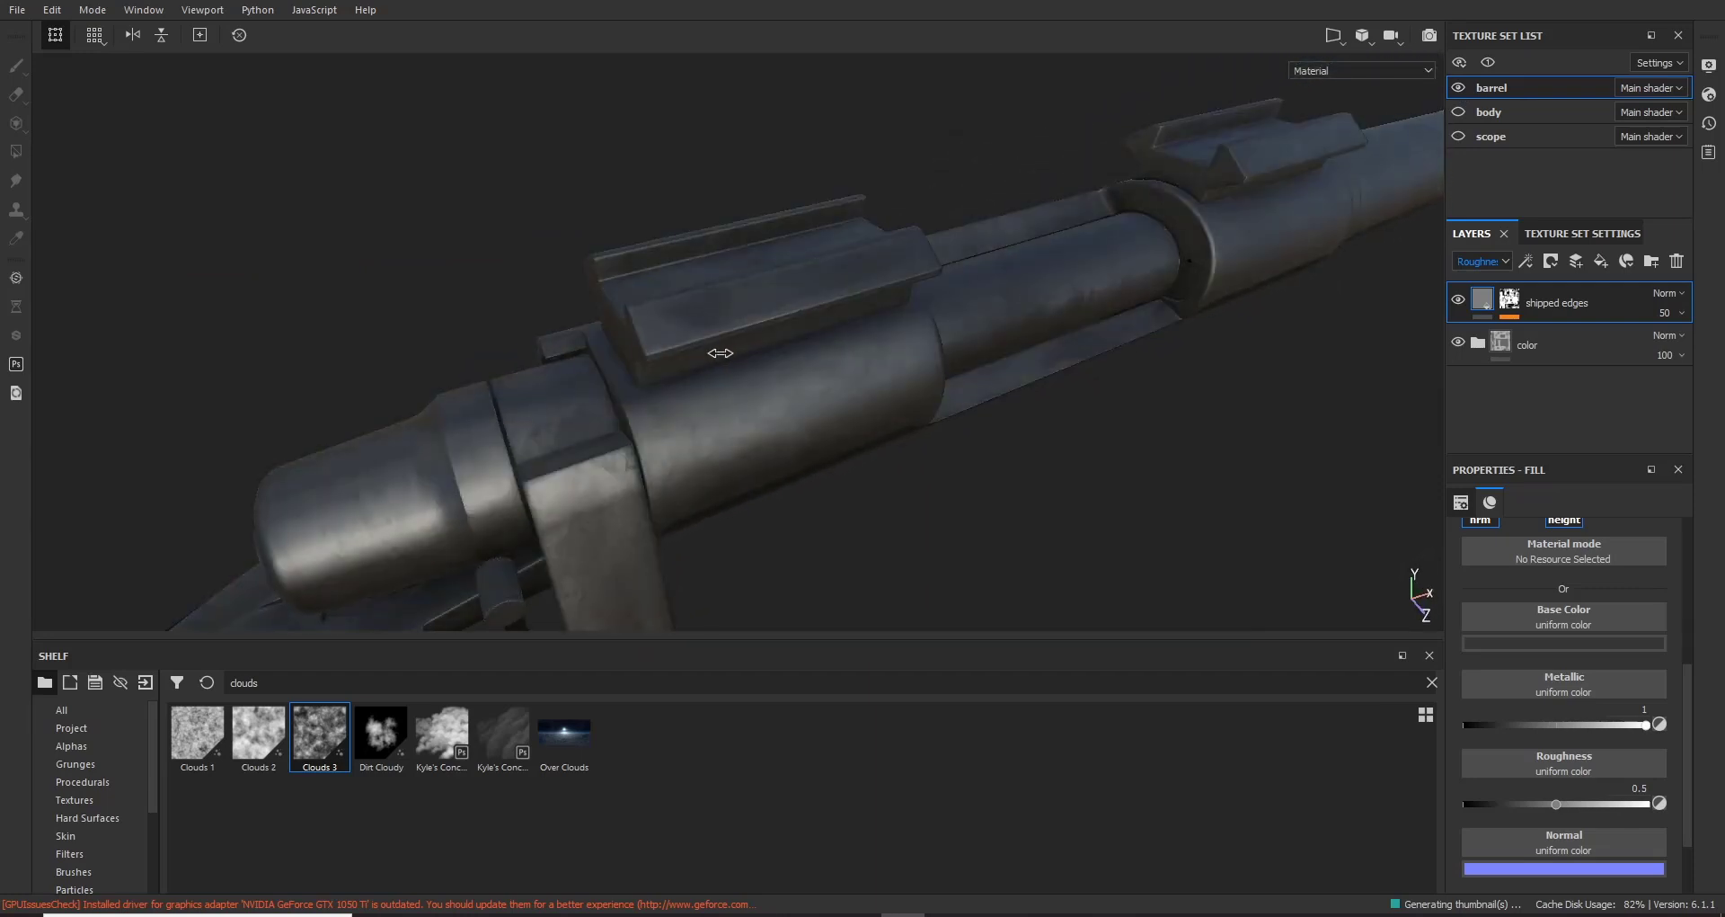
{"action": "left_click_drag", "start_coordinate": [731, 443], "coordinate": [780, 280], "text": "alt"}
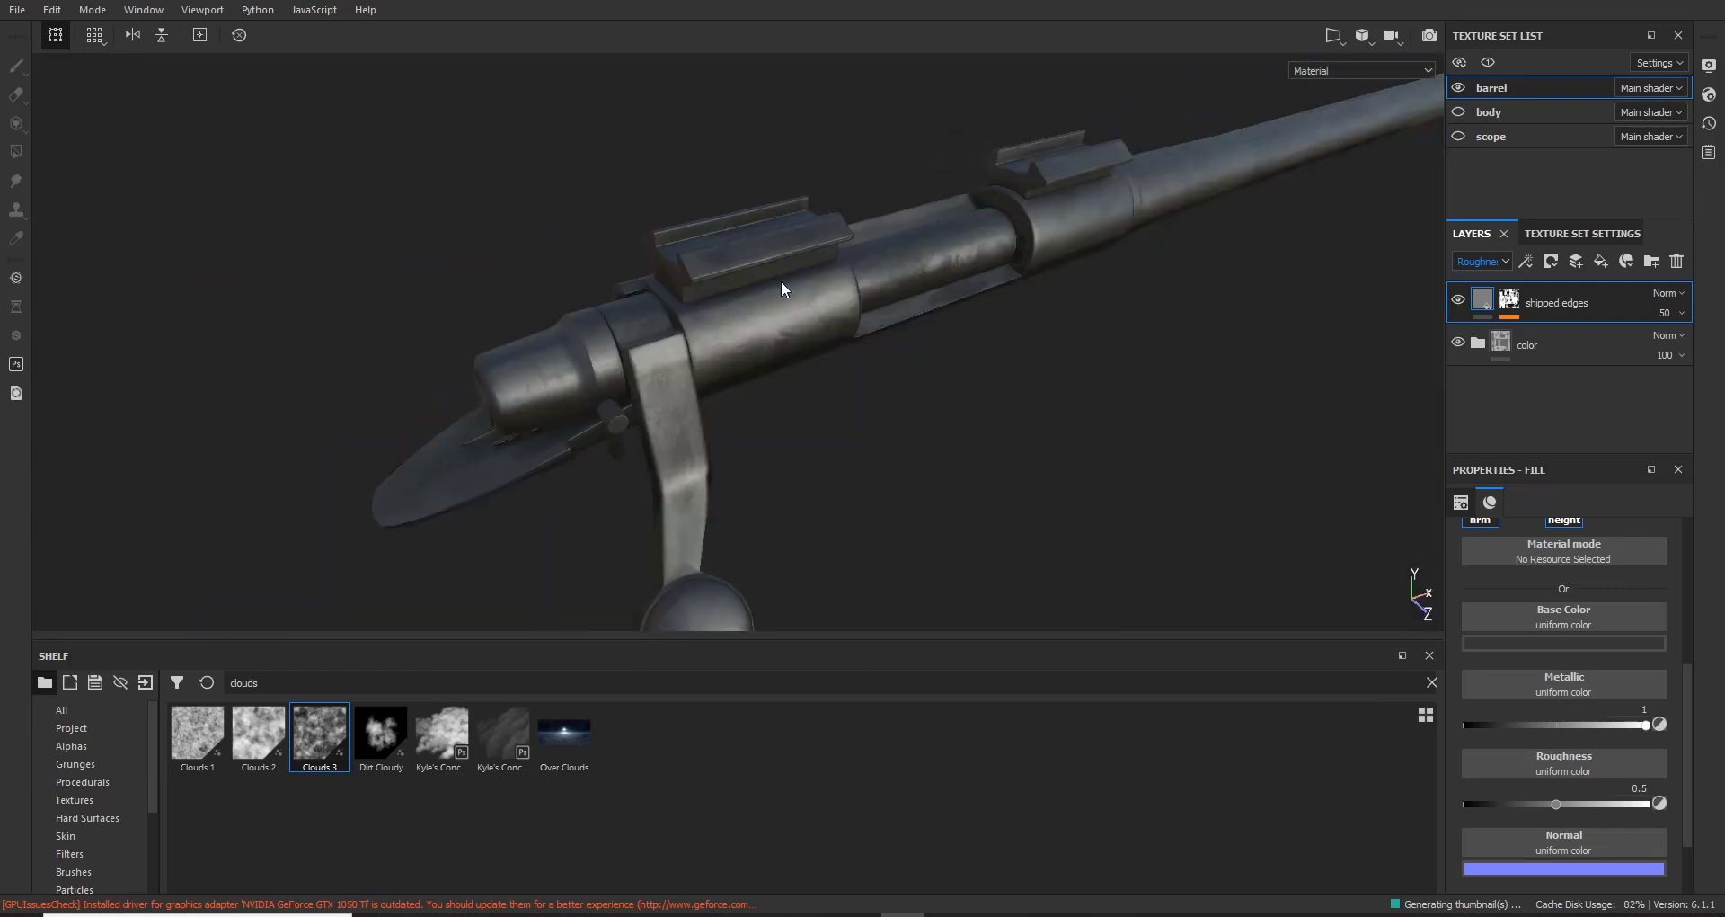
Step: Save the project to the Desktop as R700
{"action": "key", "text": "ctrl+s"}
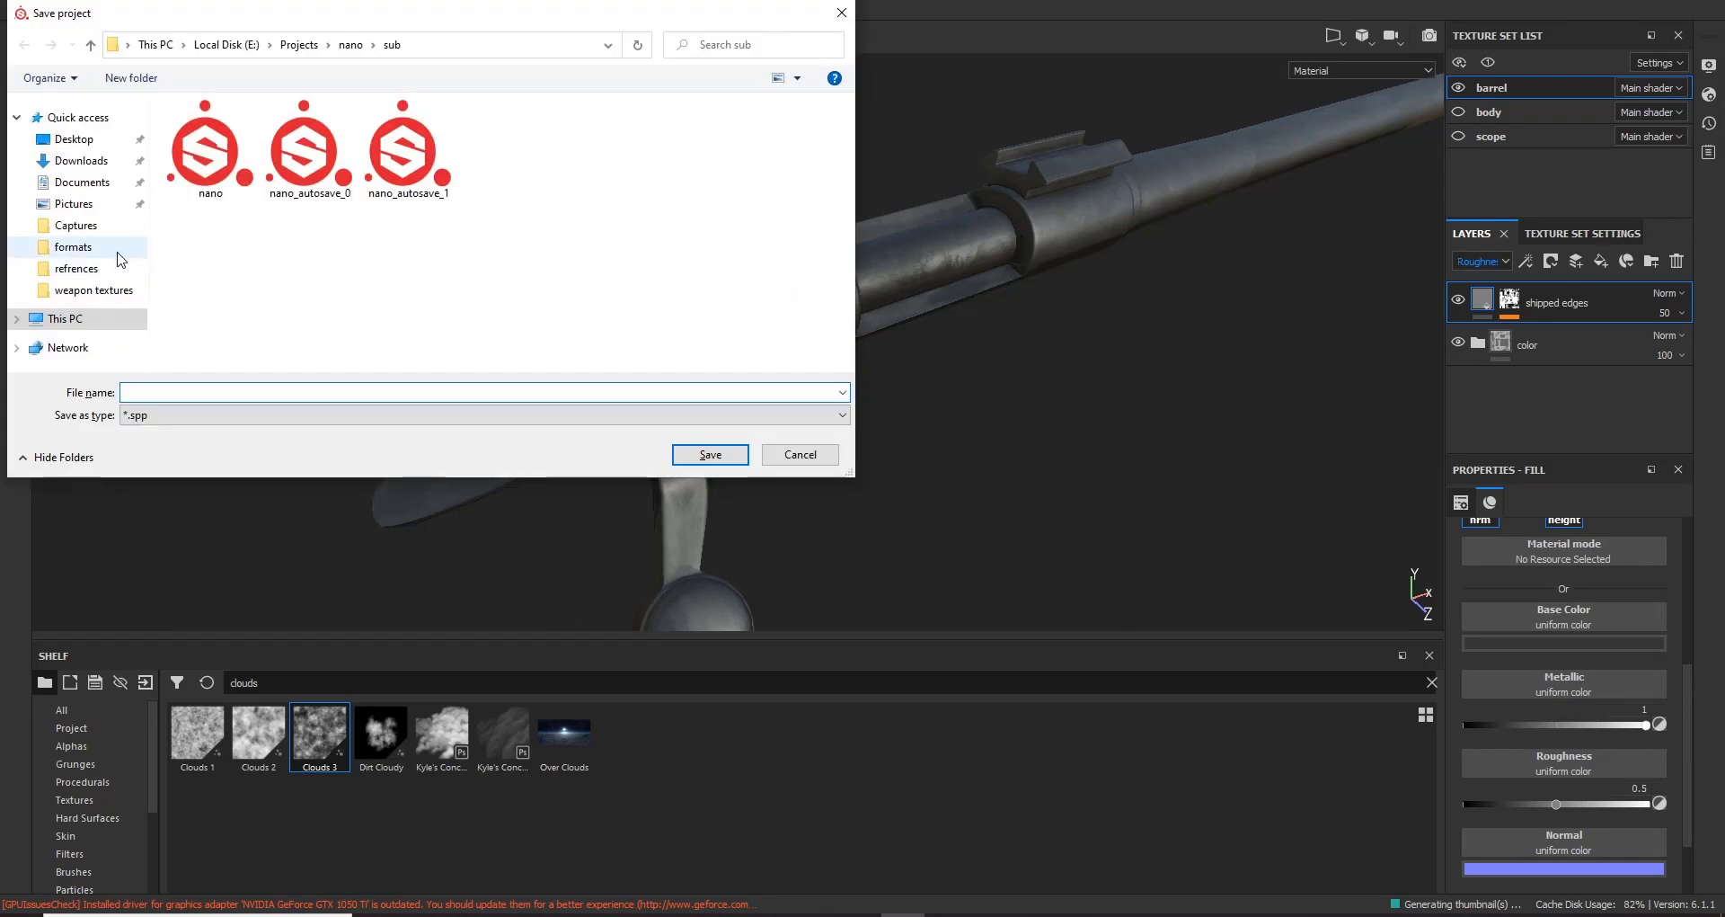
{"action": "left_click", "coordinate": [77, 140]}
{"action": "left_click", "coordinate": [230, 388]}
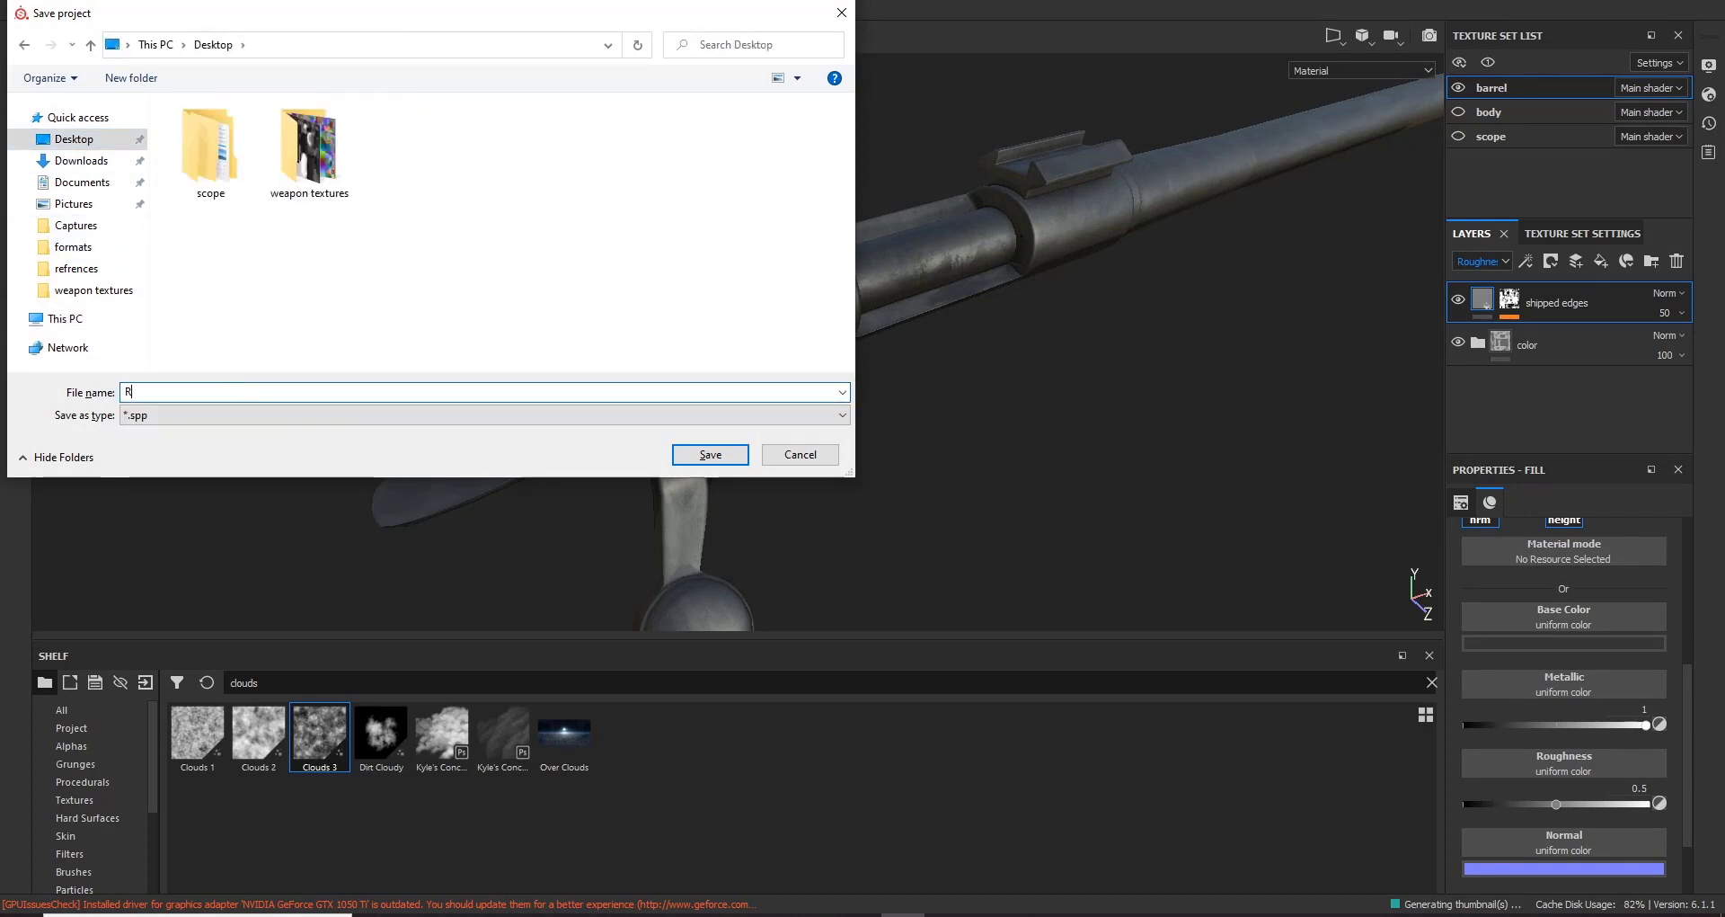
{"action": "type", "text": "R700"}
{"action": "key", "text": "Return"}
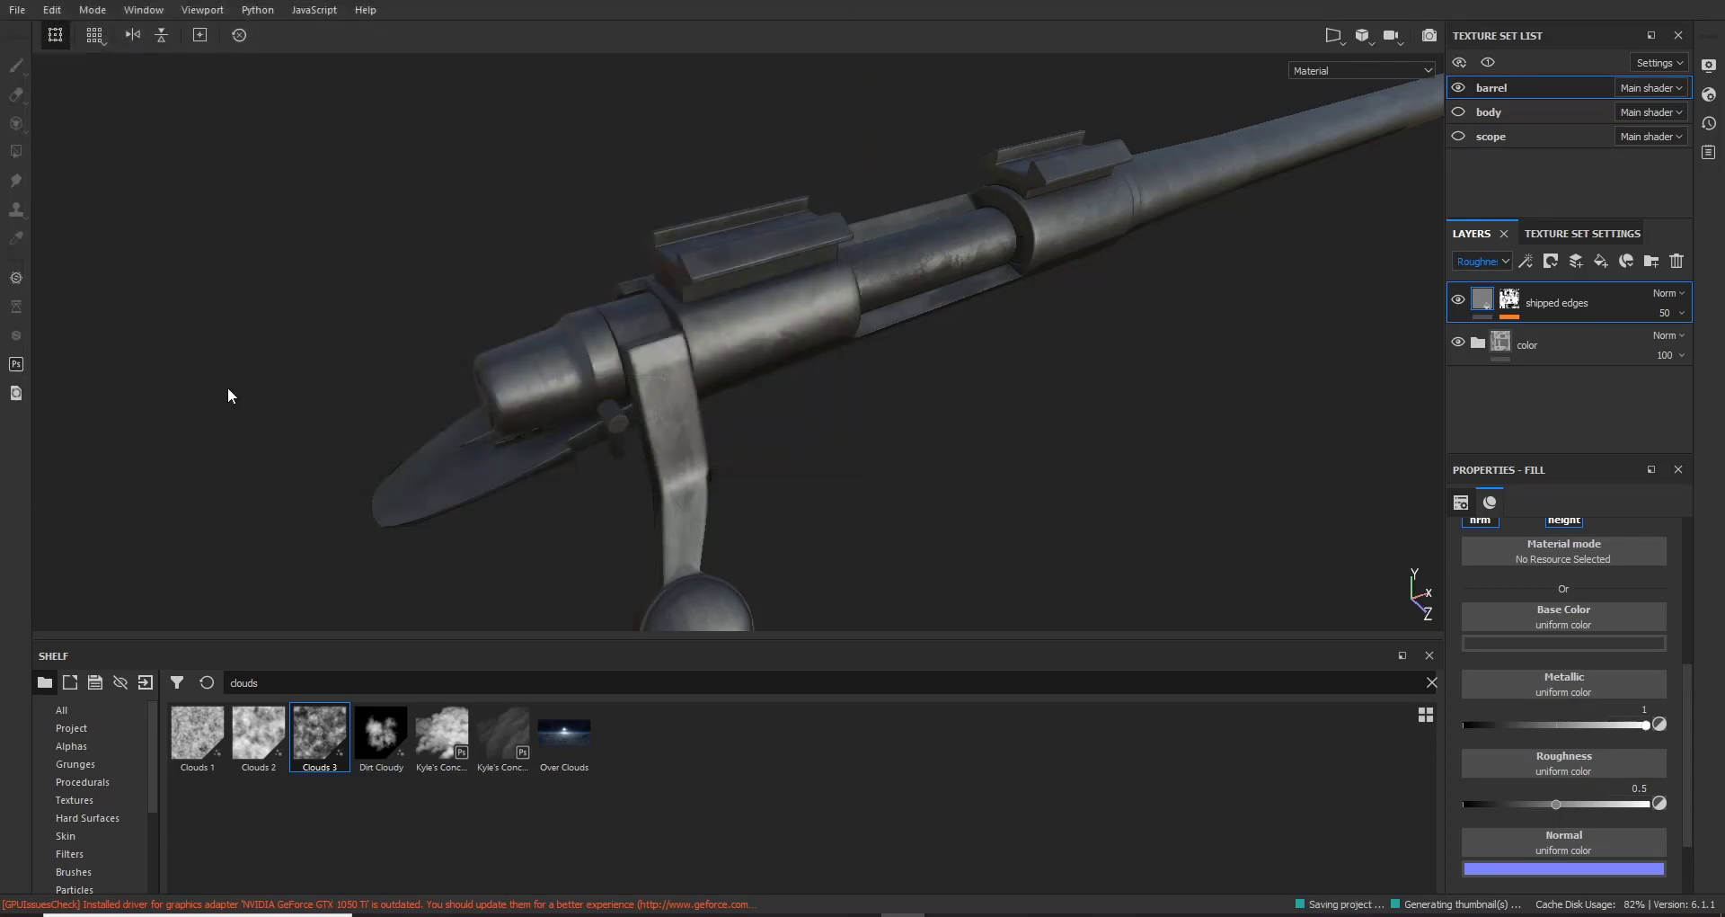